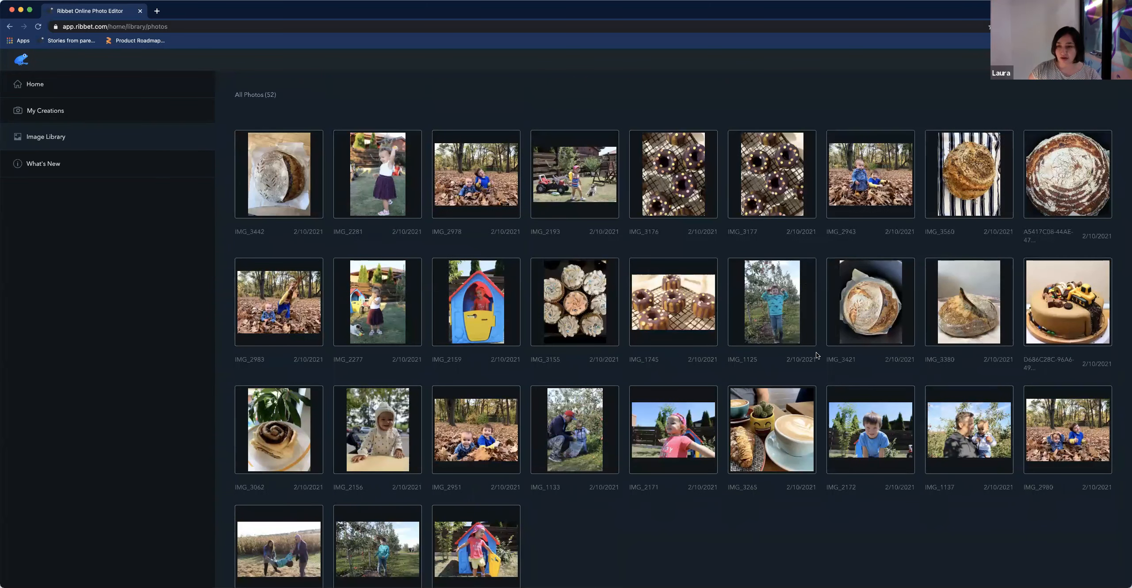
Browse to the second page of the image library and open IMG_1277 in the editor
{"action": "mouse_move", "coordinate": [793, 348]}
{"action": "scroll", "coordinate": [794, 348], "scroll_direction": "down", "scroll_amount": 2}
{"action": "scroll", "coordinate": [769, 342], "scroll_direction": "up", "scroll_amount": 2}
{"action": "scroll", "coordinate": [882, 524], "scroll_direction": "down", "scroll_amount": 2}
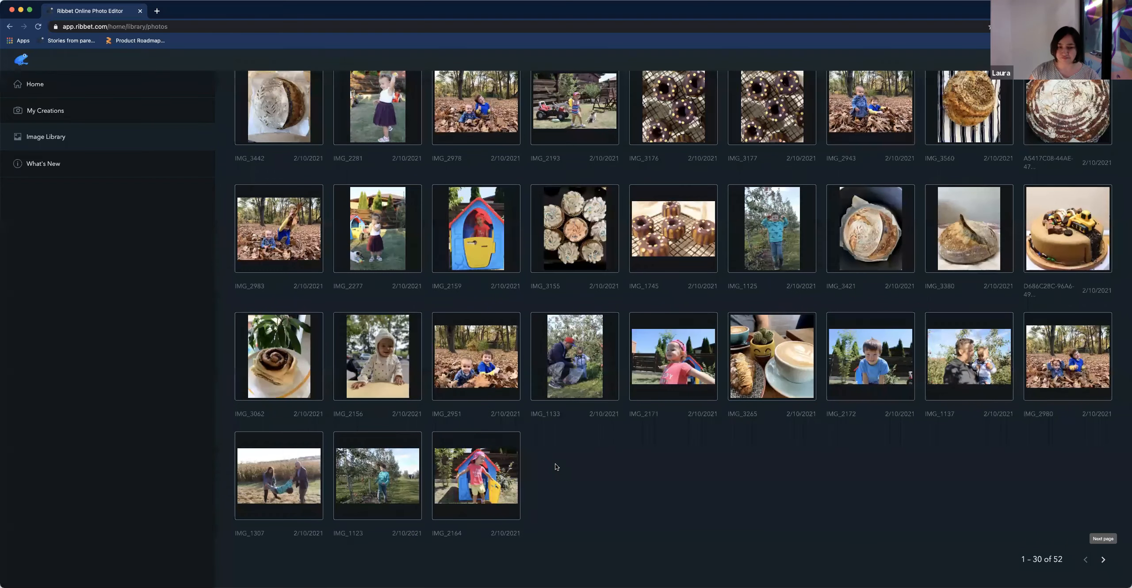
{"action": "left_click", "coordinate": [1103, 559]}
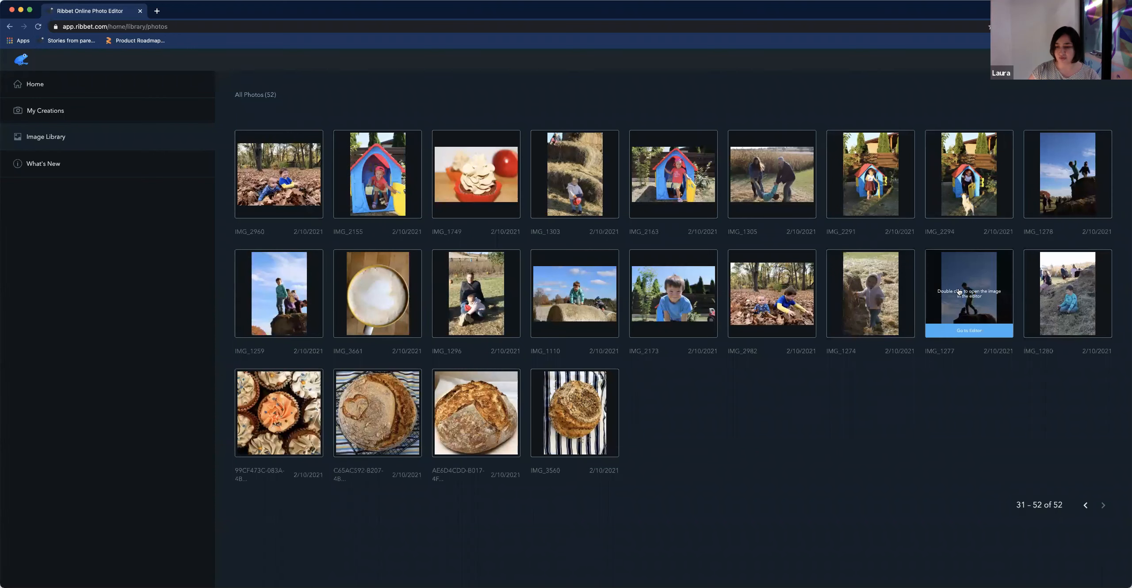
{"action": "left_click", "coordinate": [969, 325]}
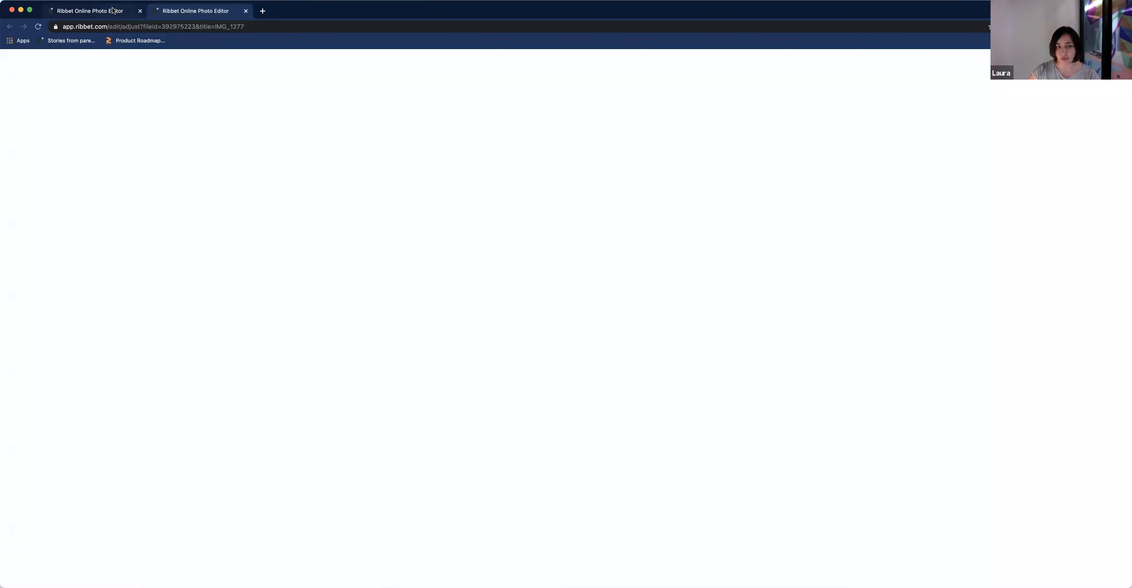
Return to the image library and open IMG_1278 in another editor tab
{"action": "left_click", "coordinate": [90, 10]}
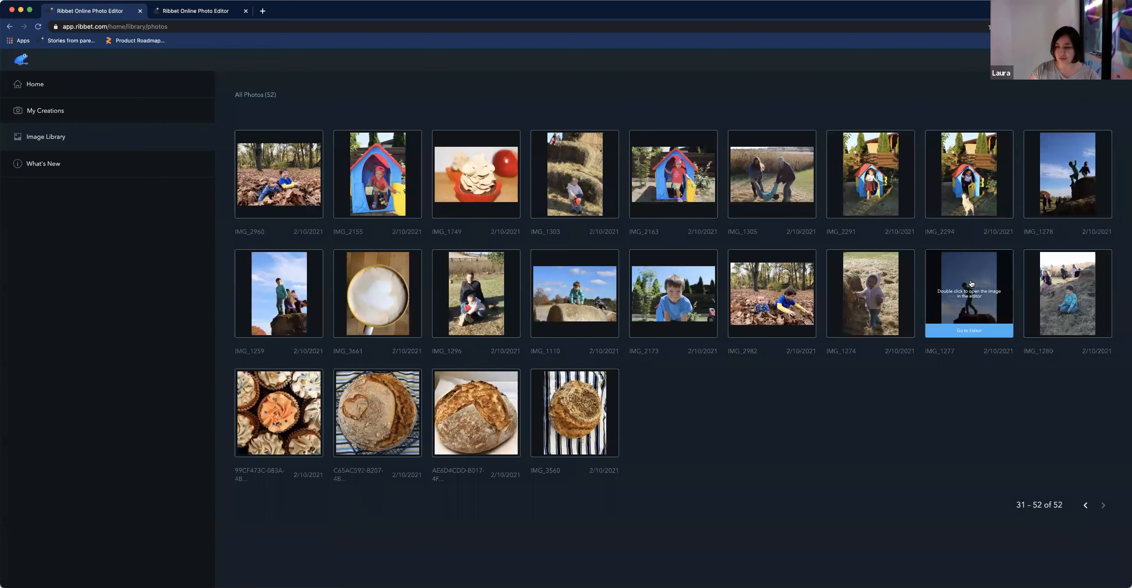
{"action": "left_click", "coordinate": [191, 13]}
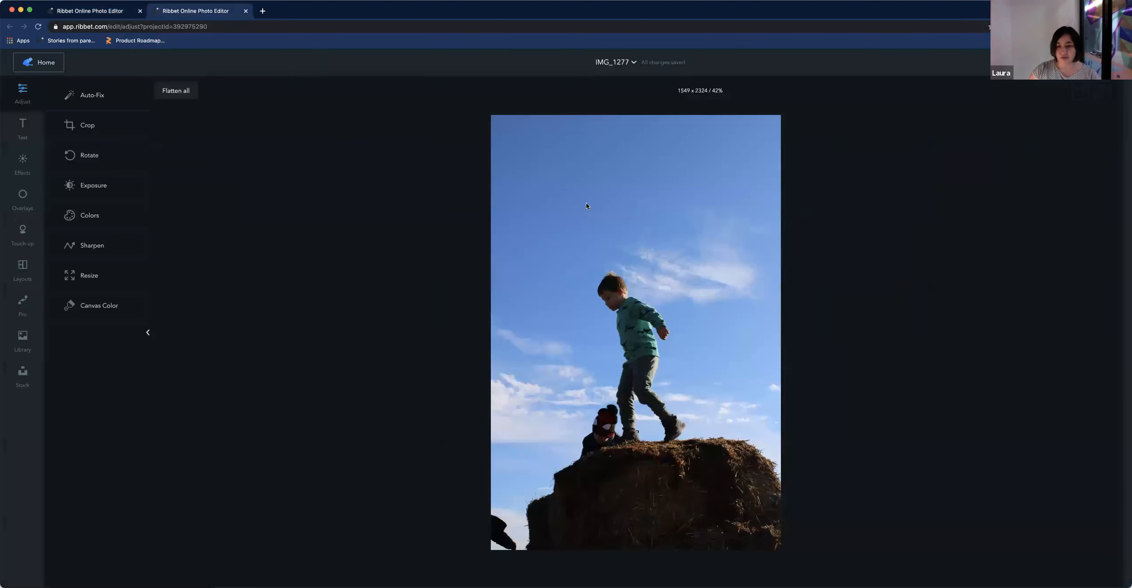
{"action": "left_click", "coordinate": [90, 10]}
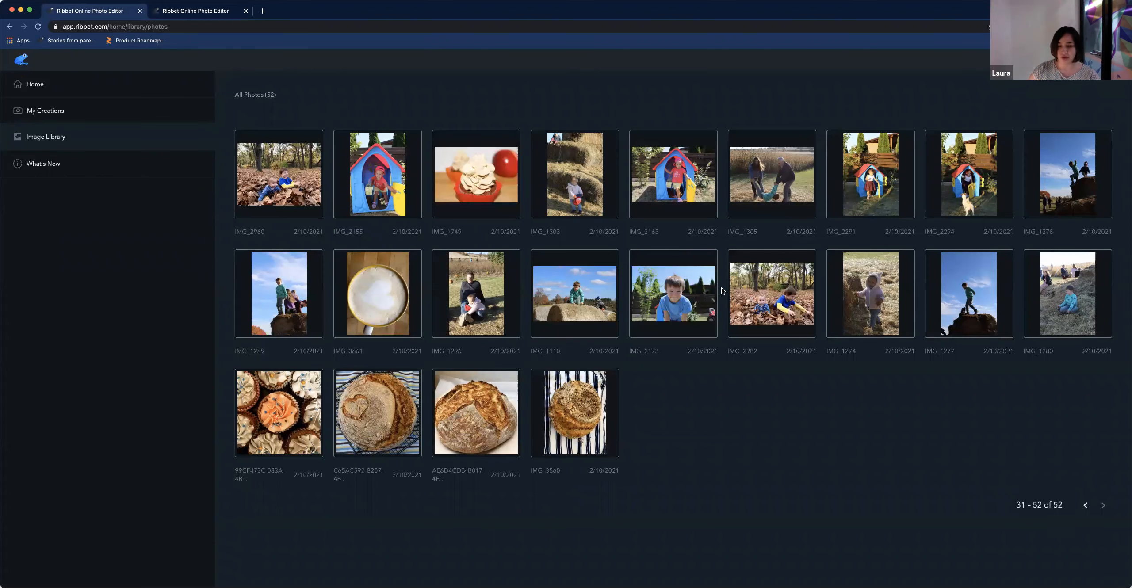
{"action": "double_click", "coordinate": [1067, 179]}
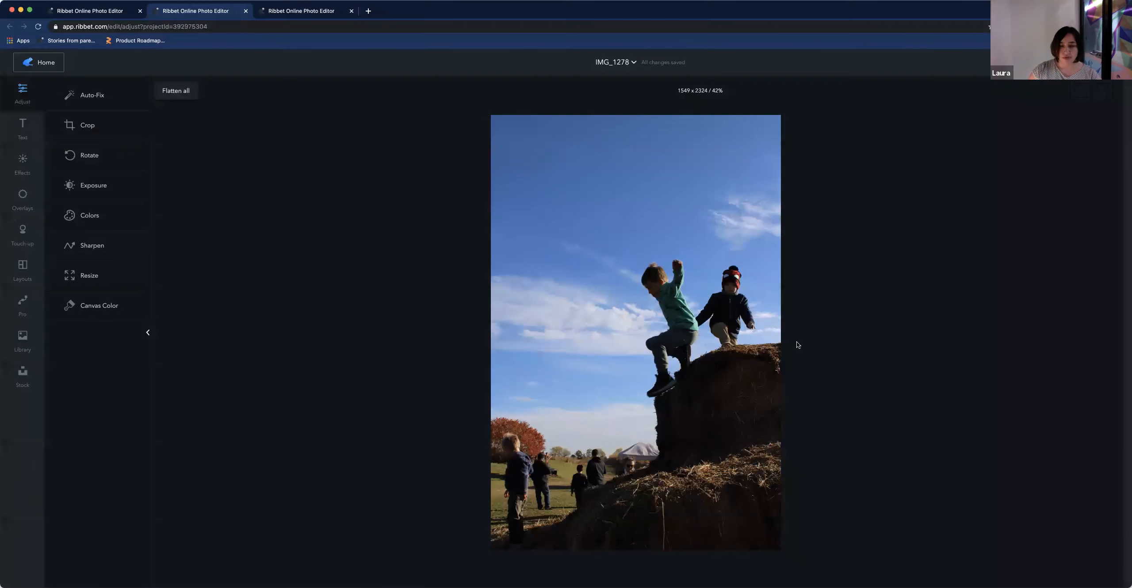
Raise the photo's exposure to 31 and adjust the contrast
{"action": "left_click", "coordinate": [102, 189]}
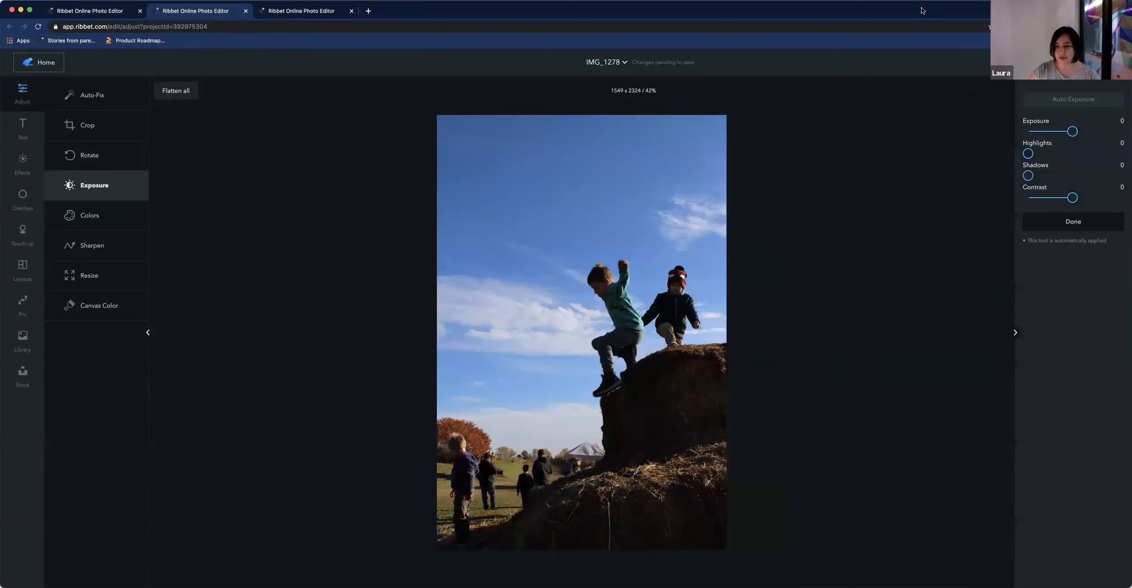
{"action": "left_click_drag", "start_coordinate": [1073, 132], "coordinate": [1087, 133]}
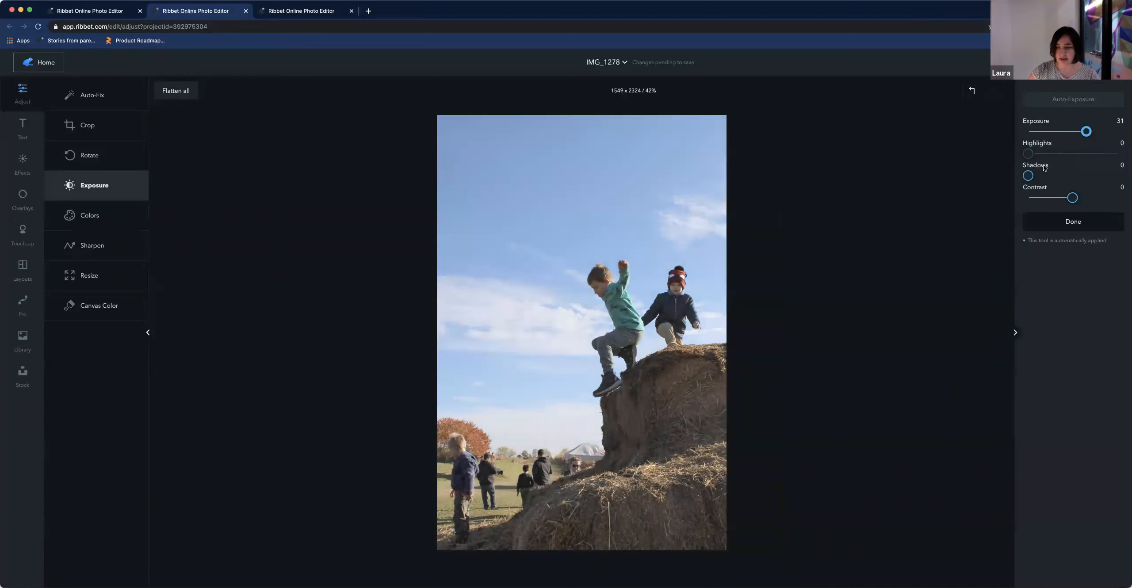
{"action": "left_click_drag", "start_coordinate": [1077, 198], "coordinate": [1032, 176]}
Set the photo's saturation to 22% and temperature to 6%
{"action": "left_click", "coordinate": [90, 214]}
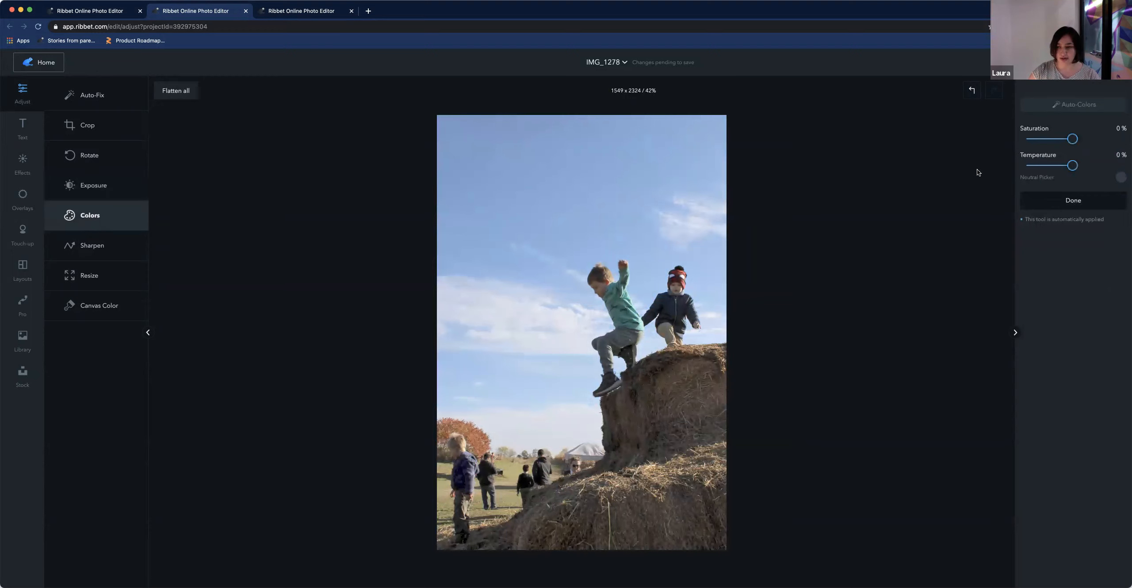
{"action": "left_click_drag", "start_coordinate": [1072, 139], "coordinate": [1076, 165]}
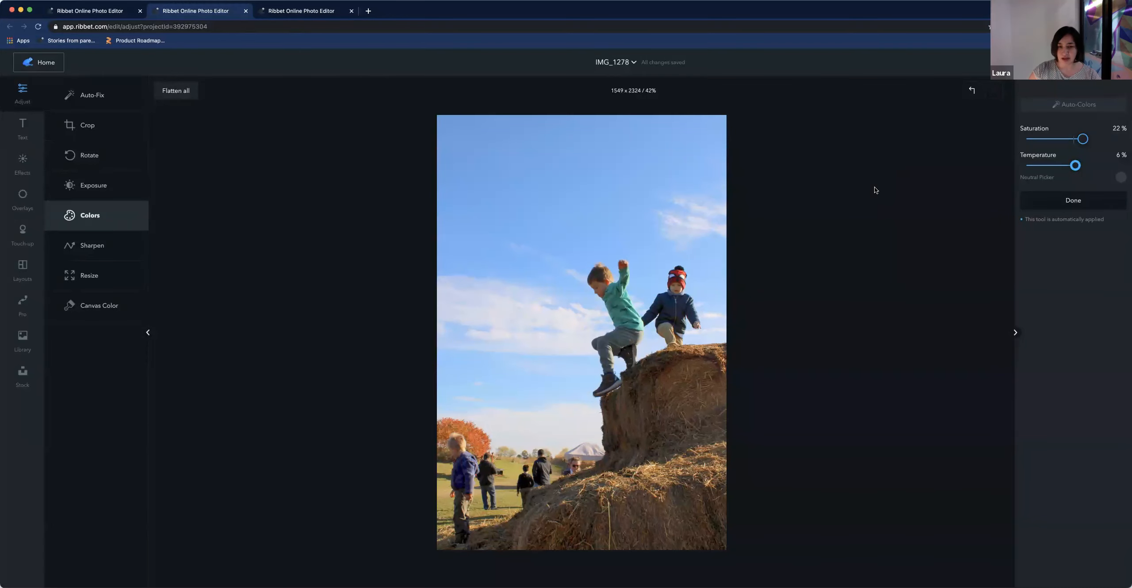
Open the export dialog for the edited image with JPG format
{"action": "left_click_drag", "start_coordinate": [642, 63], "coordinate": [694, 62]}
{"action": "left_click", "coordinate": [656, 63]}
{"action": "key", "text": "super+s"}
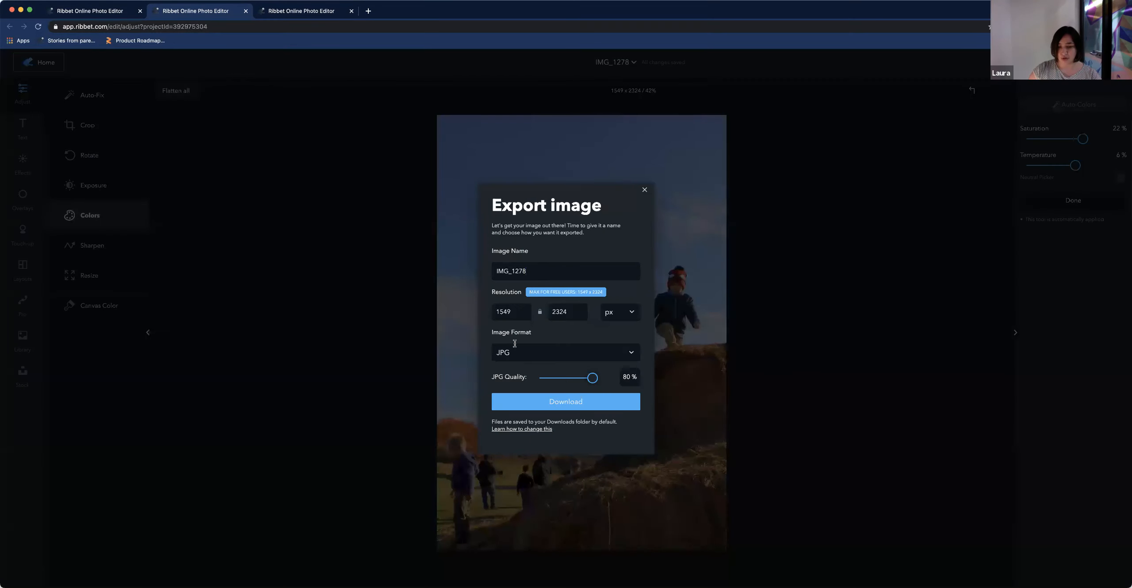
{"action": "left_click", "coordinate": [630, 357]}
{"action": "left_click", "coordinate": [629, 355]}
Name the export jumping on hay and download the image
{"action": "left_click_drag", "start_coordinate": [537, 272], "coordinate": [490, 270]}
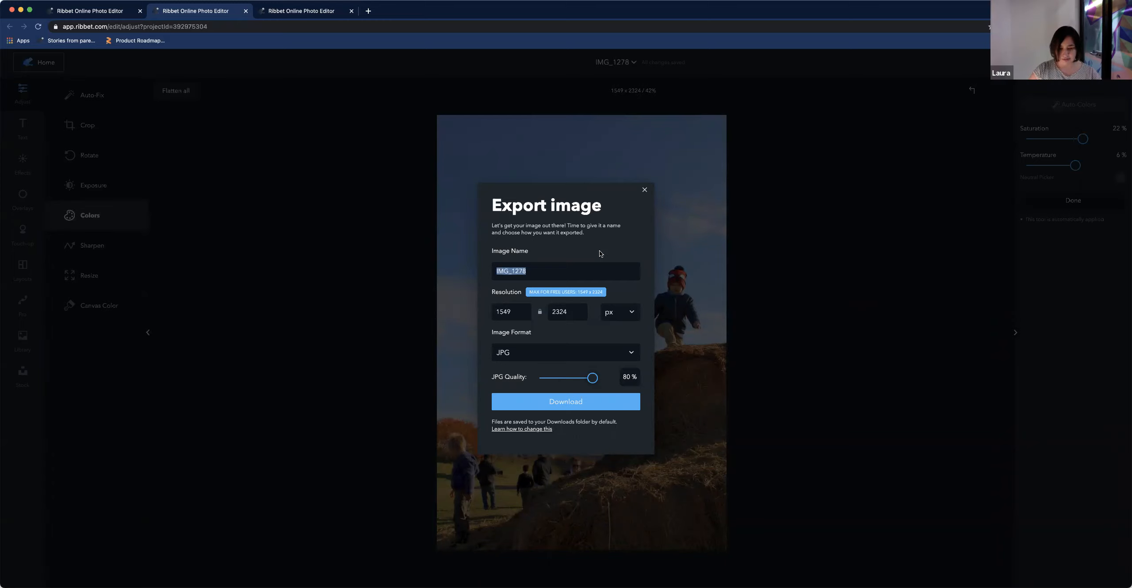
{"action": "type", "text": "jumpu"}
{"action": "type", "text": "ng"}
{"action": "key", "text": "BackSpace"}
{"action": "key", "text": "BackSpace"}
{"action": "key", "text": "BackSpace"}
{"action": "type", "text": "ing on hay bales"}
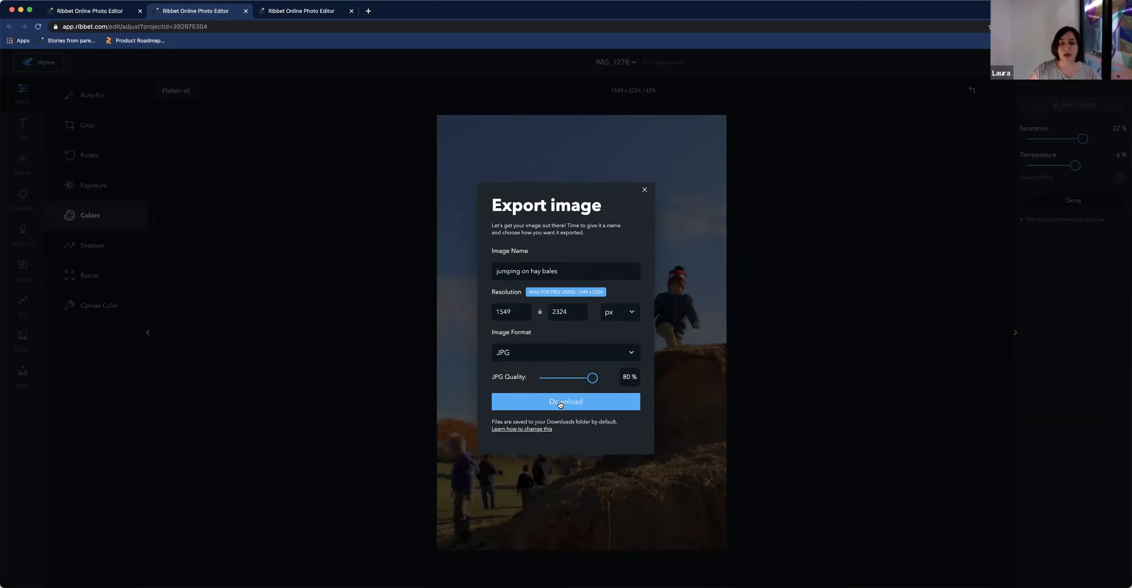
{"action": "left_click", "coordinate": [559, 402]}
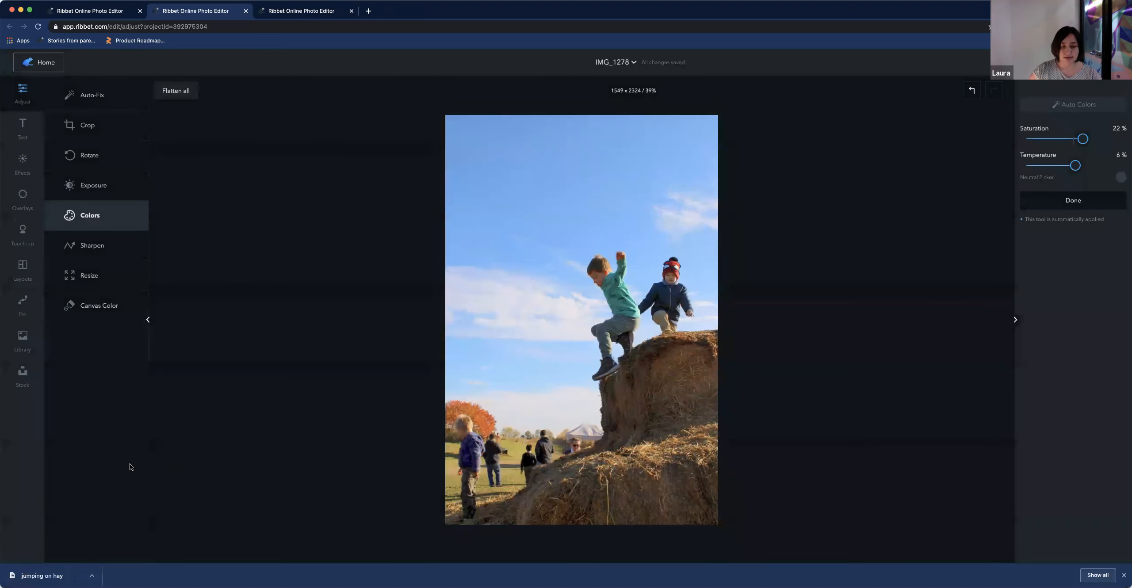
Open the downloaded image and close the IMG_1278 editor tab
{"action": "left_click", "coordinate": [42, 576]}
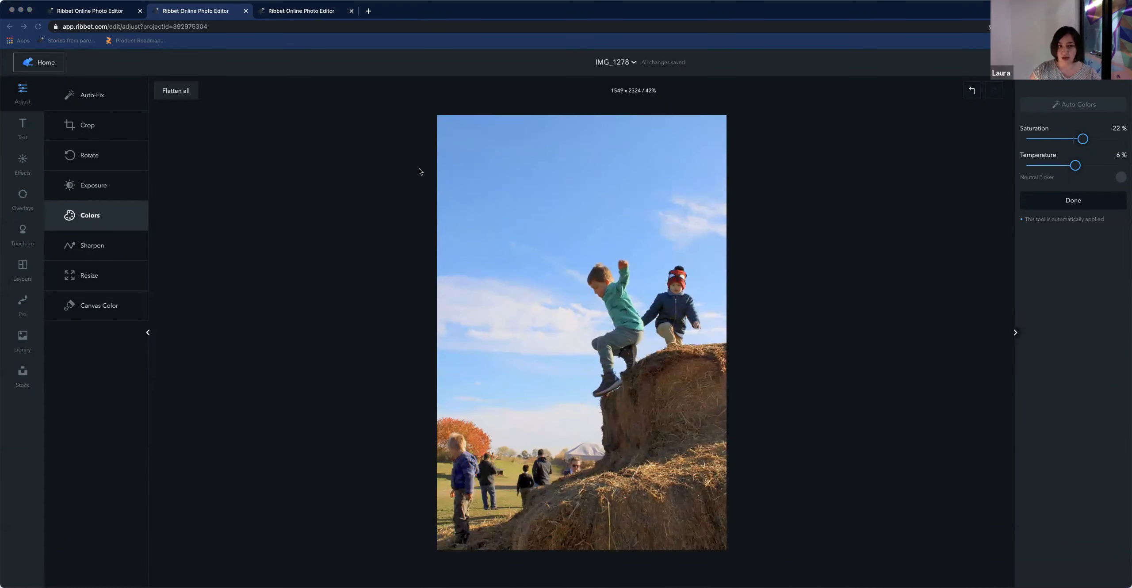
{"action": "left_click", "coordinate": [246, 13]}
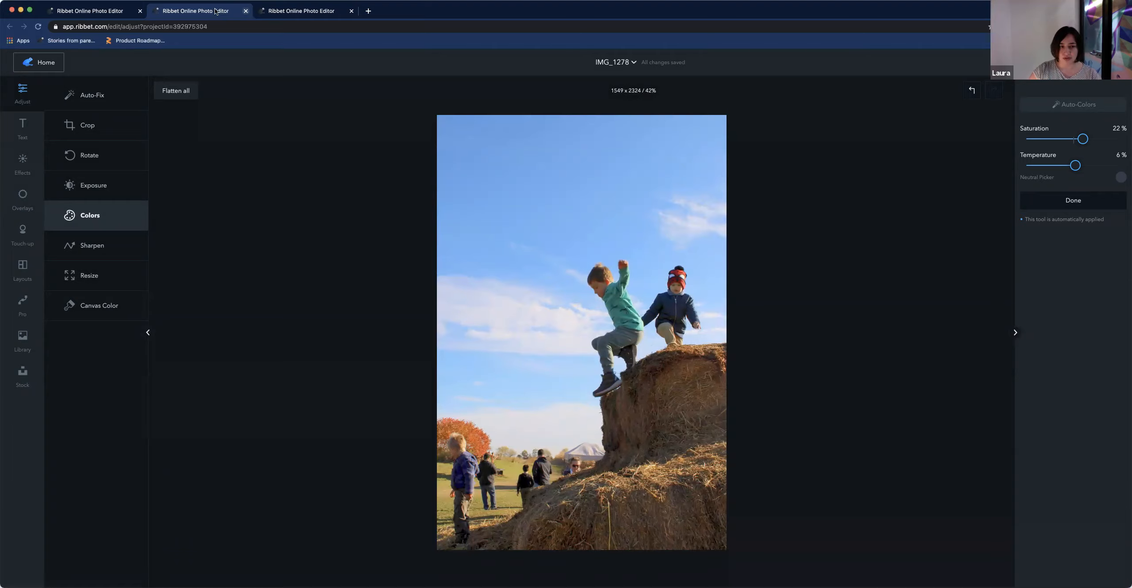
{"action": "left_click", "coordinate": [246, 11]}
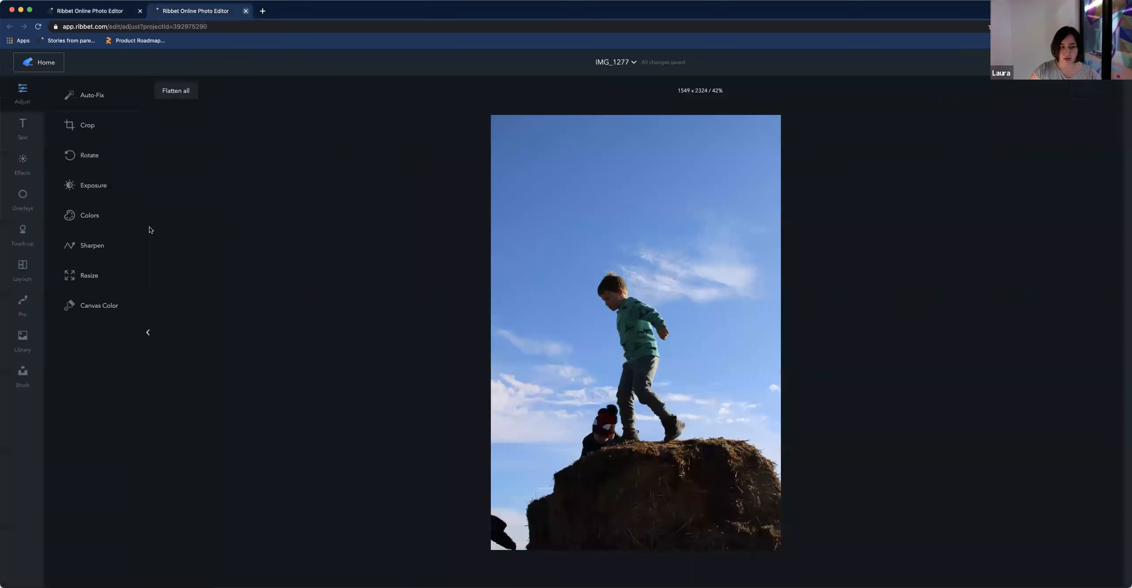
Raise IMG_1277's exposure to 26 and contrast to 10
{"action": "left_click", "coordinate": [91, 185]}
{"action": "left_click_drag", "start_coordinate": [1072, 131], "coordinate": [1086, 130]}
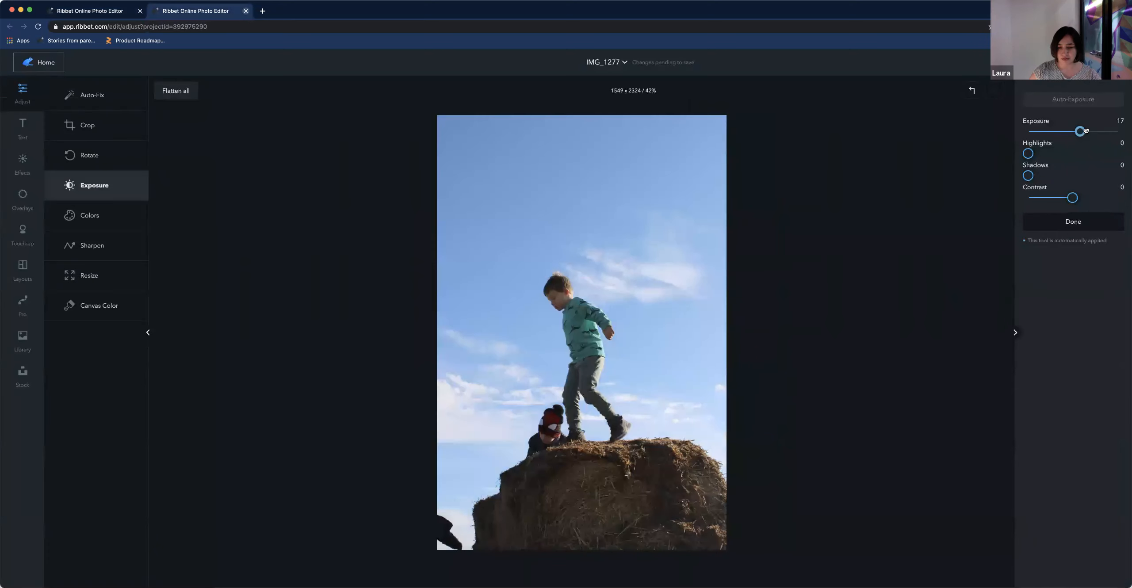
{"action": "left_click_drag", "start_coordinate": [1073, 198], "coordinate": [1077, 197]}
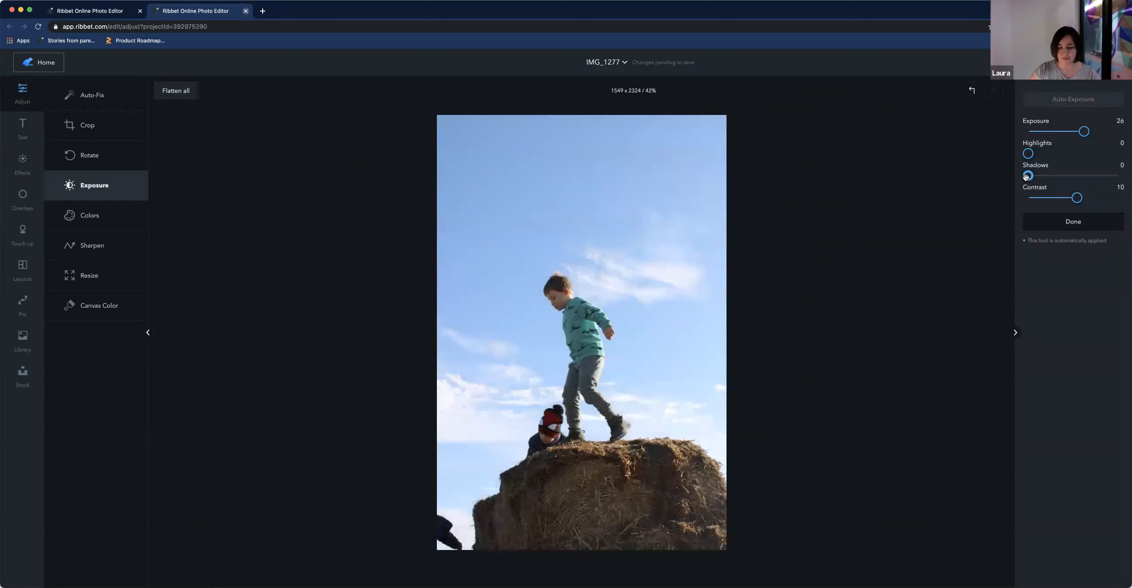
Set IMG_1277's saturation to 12% and temperature to 15%
{"action": "left_click", "coordinate": [93, 216]}
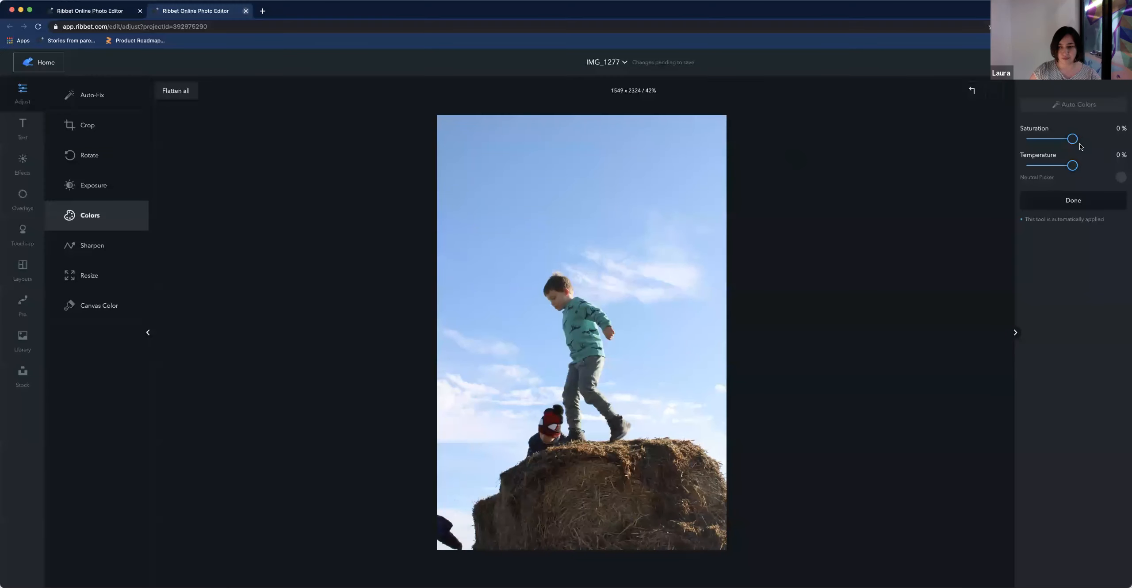
{"action": "left_click_drag", "start_coordinate": [1076, 138], "coordinate": [1080, 165]}
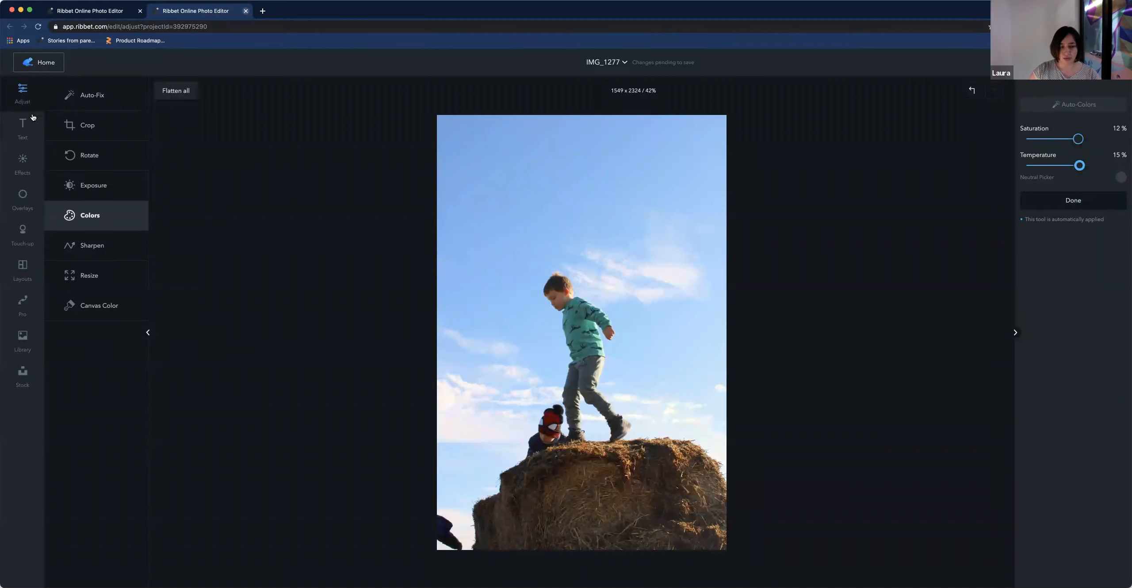
Preview the Black & White, Sepia and Vignette effects, ending with Vignette applied
{"action": "left_click", "coordinate": [22, 164]}
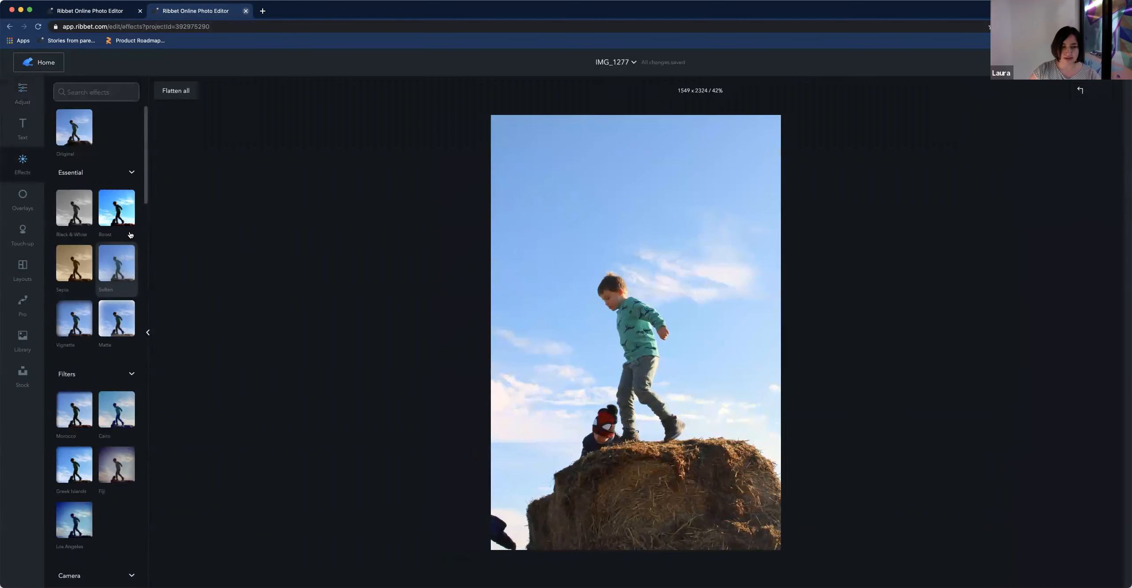
{"action": "left_click", "coordinate": [71, 208]}
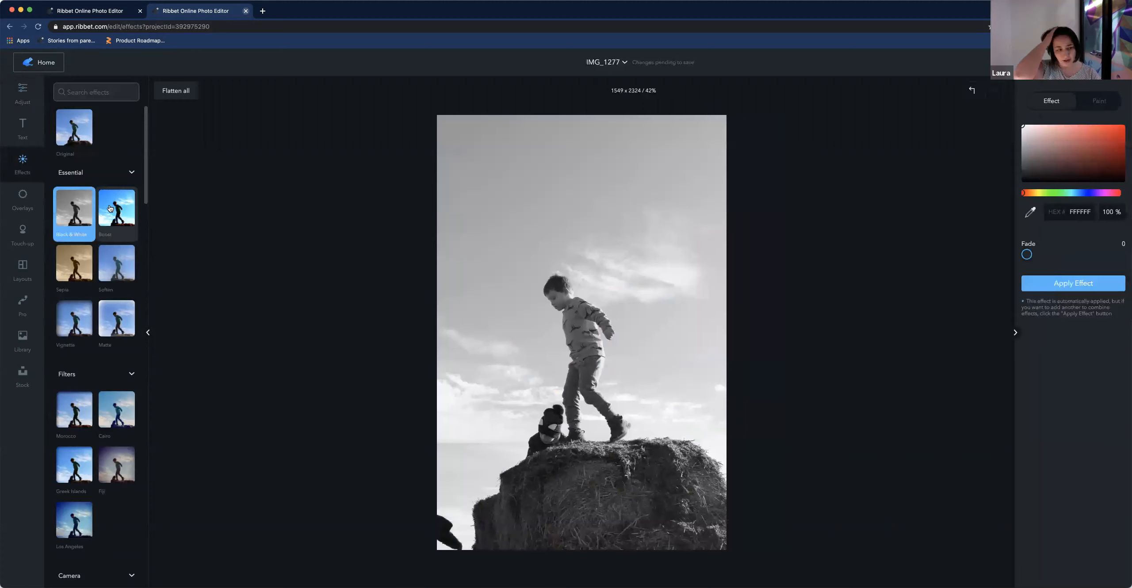
{"action": "left_click", "coordinate": [110, 208]}
{"action": "left_click", "coordinate": [94, 264]}
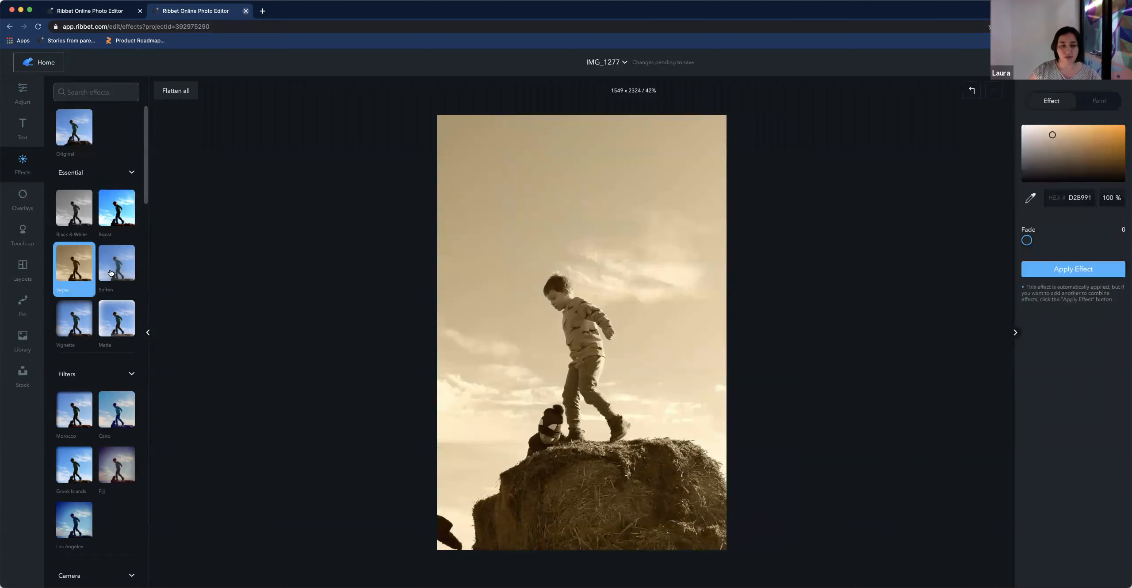
{"action": "left_click", "coordinate": [81, 327]}
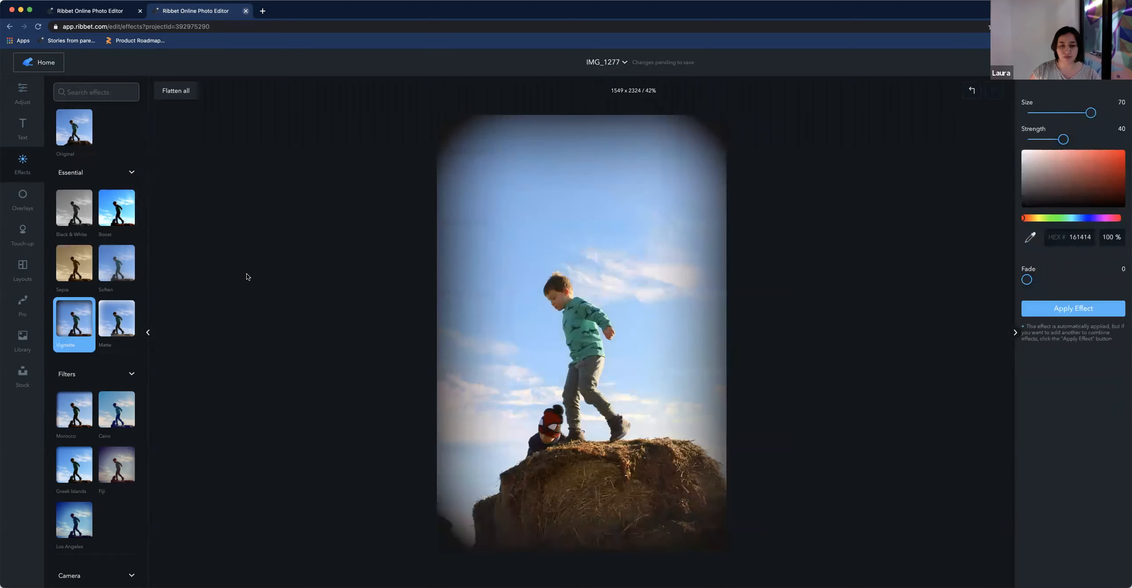
{"action": "left_click", "coordinate": [73, 264]}
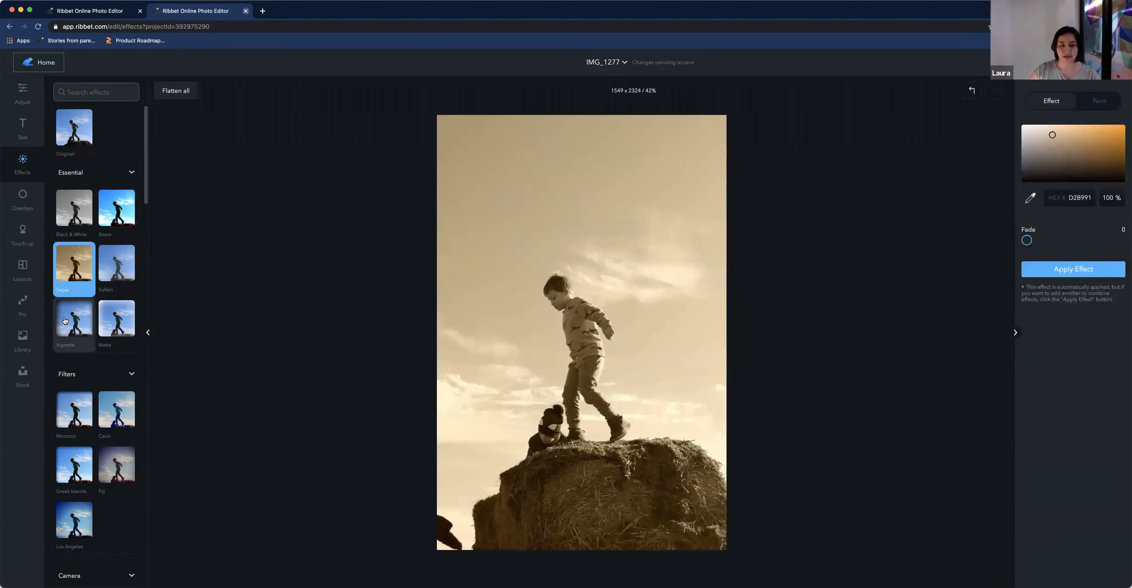
{"action": "left_click", "coordinate": [75, 321]}
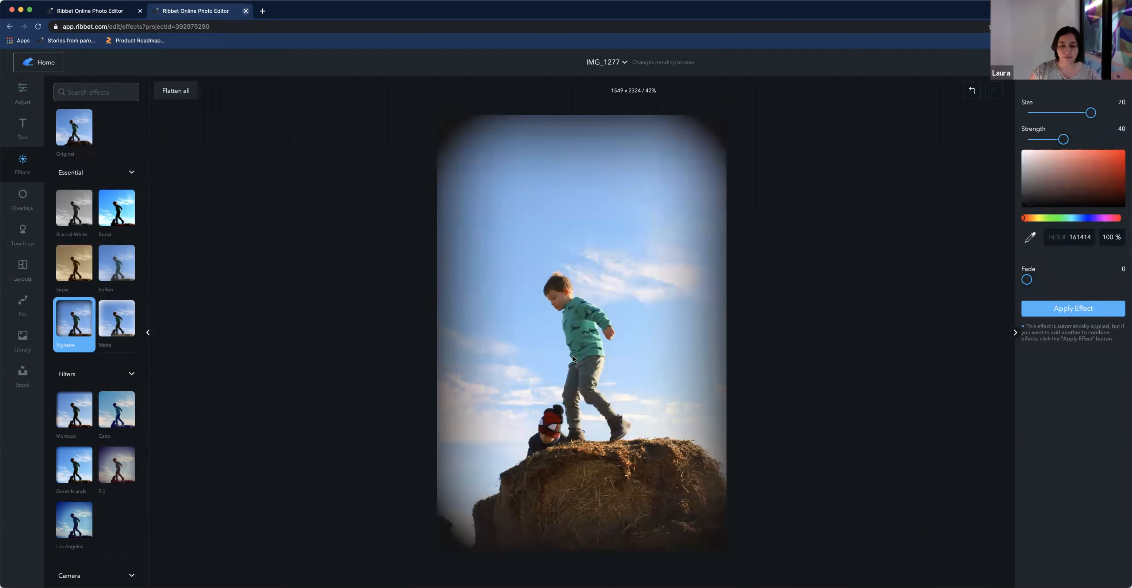
{"action": "scroll", "coordinate": [571, 356], "scroll_direction": "up", "scroll_amount": 5}
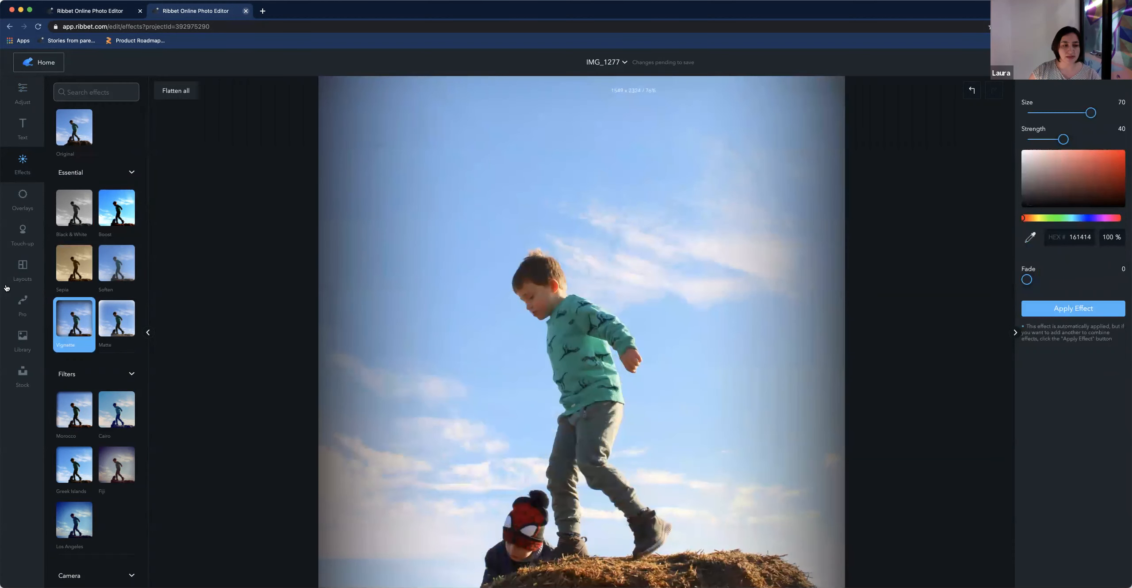
Apply Blush touch-up with brush size 11 to the boy's cheek
{"action": "left_click", "coordinate": [24, 233]}
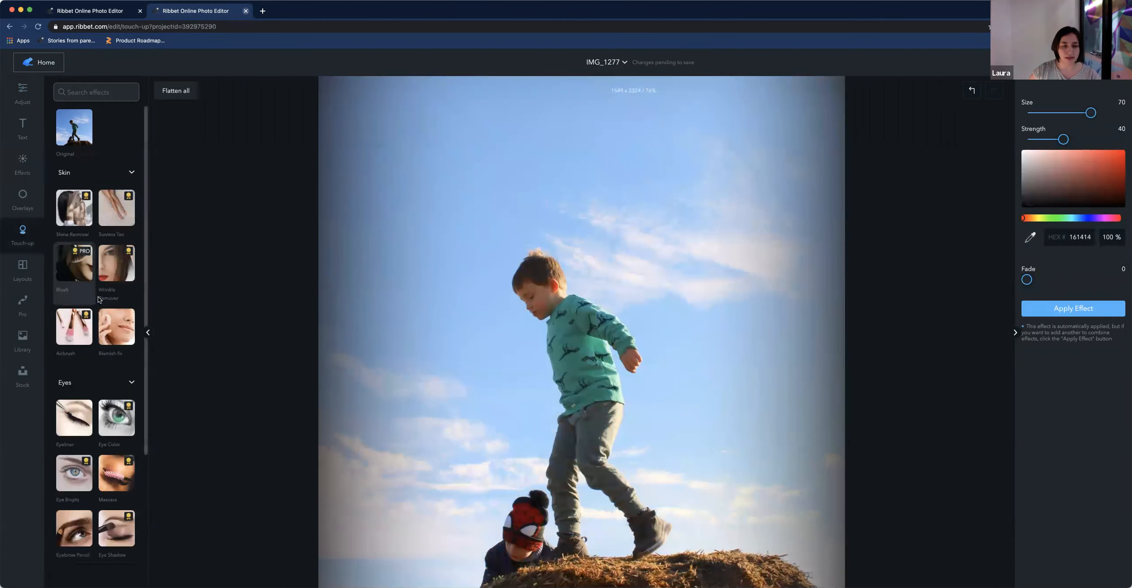
{"action": "scroll", "coordinate": [533, 306], "scroll_direction": "up", "scroll_amount": 5}
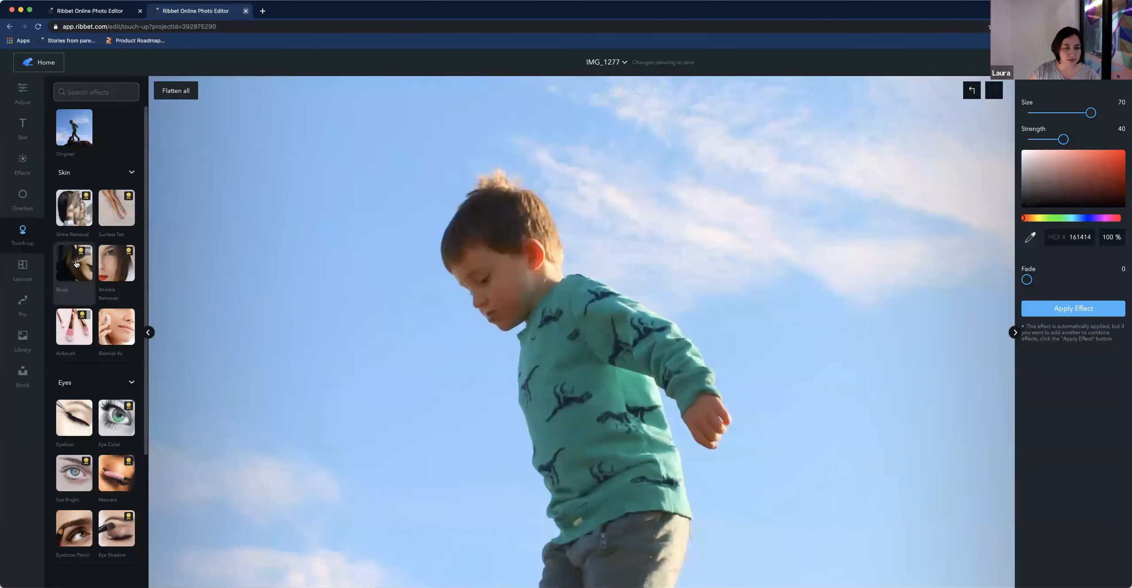
{"action": "left_click", "coordinate": [88, 268]}
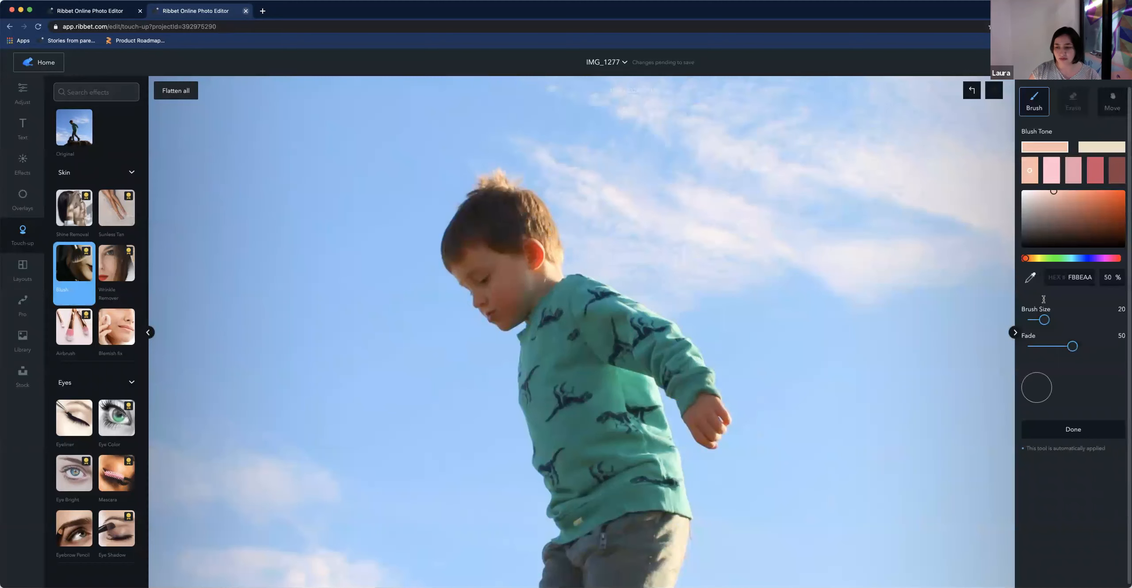
{"action": "left_click_drag", "start_coordinate": [1038, 321], "coordinate": [1034, 321]}
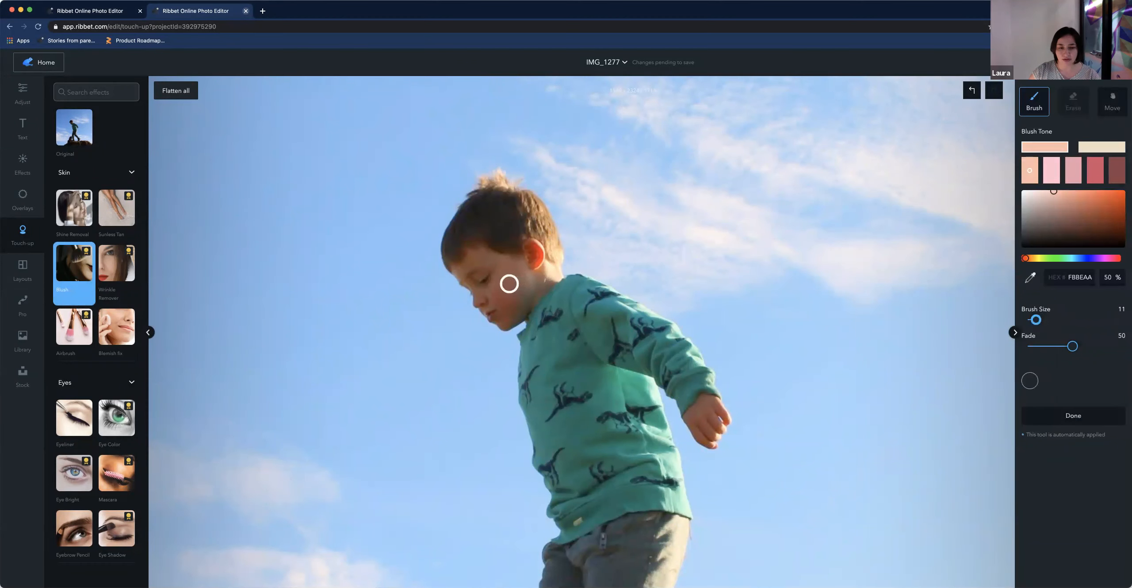
{"action": "left_click_drag", "start_coordinate": [505, 287], "coordinate": [501, 289]}
{"action": "scroll", "coordinate": [564, 288], "scroll_direction": "down", "scroll_amount": 2}
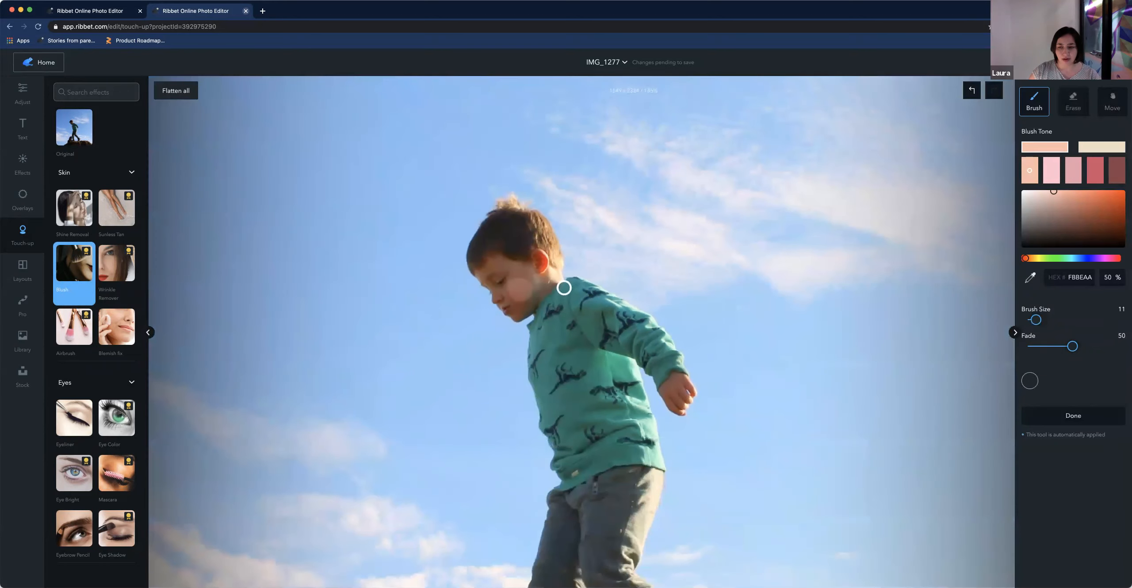
{"action": "scroll", "coordinate": [561, 286], "scroll_direction": "up", "scroll_amount": 1}
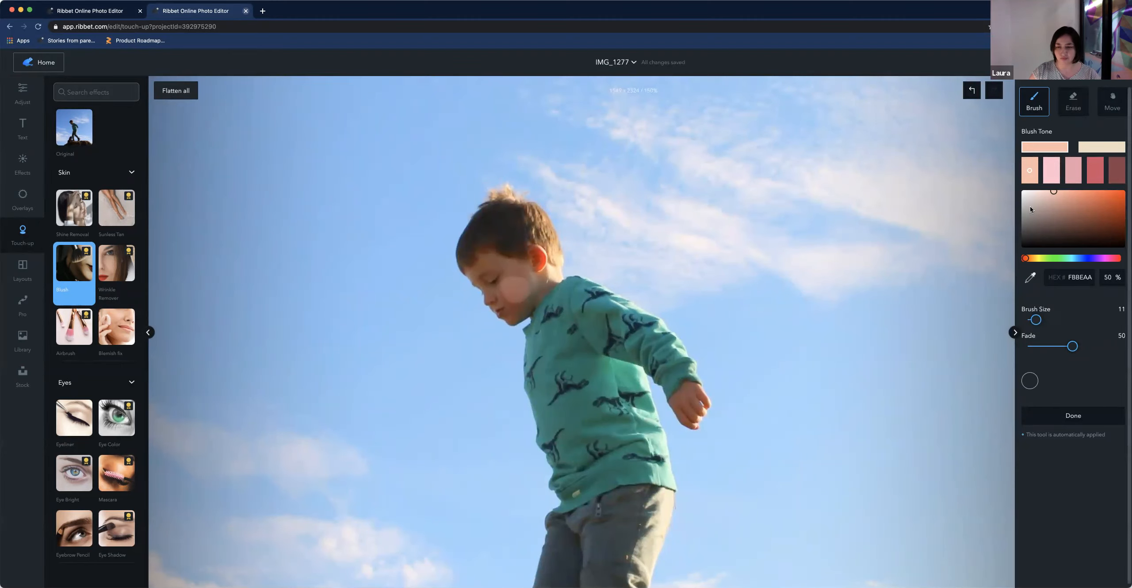
Set the Blush touch-up's fade to 75 and leave the blush tool
{"action": "key", "text": "space"}
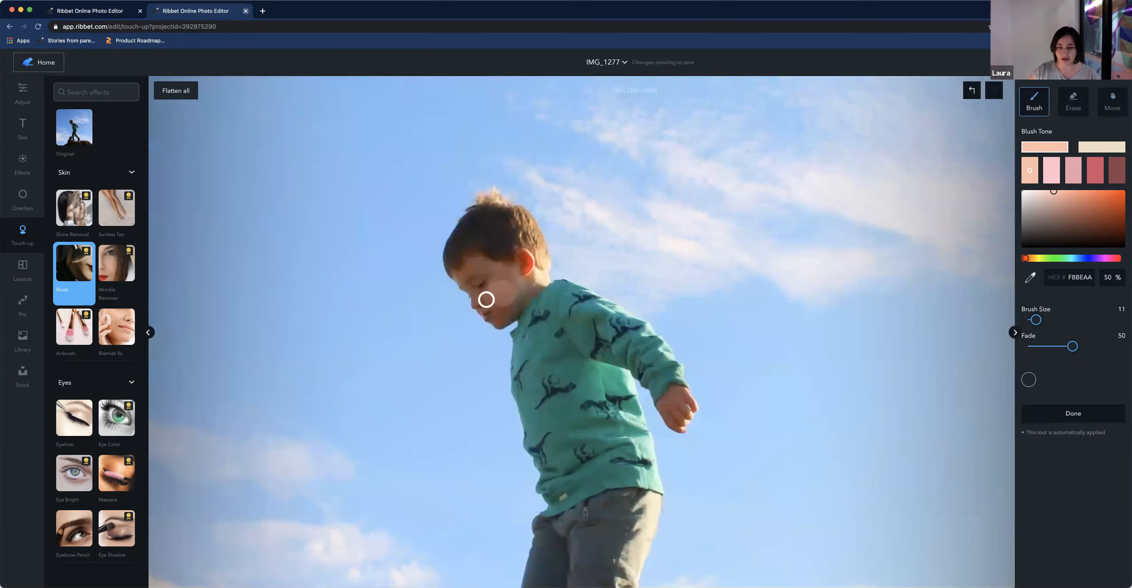
{"action": "left_click_drag", "start_coordinate": [1073, 347], "coordinate": [1095, 346]}
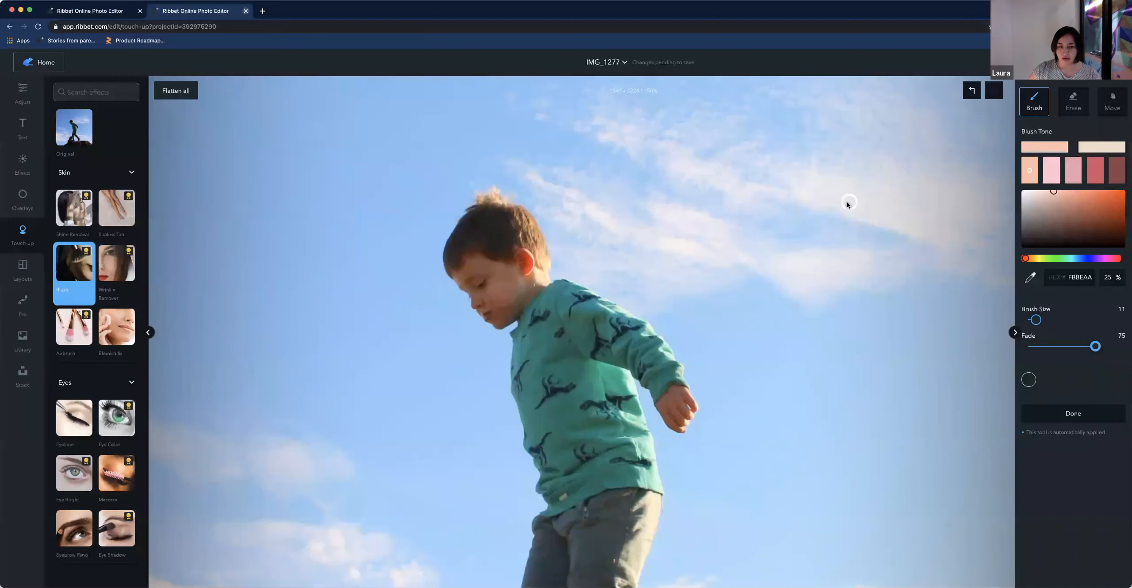
{"action": "scroll", "coordinate": [737, 200], "scroll_direction": "down", "scroll_amount": 5}
{"action": "scroll", "coordinate": [738, 199], "scroll_direction": "down", "scroll_amount": 5}
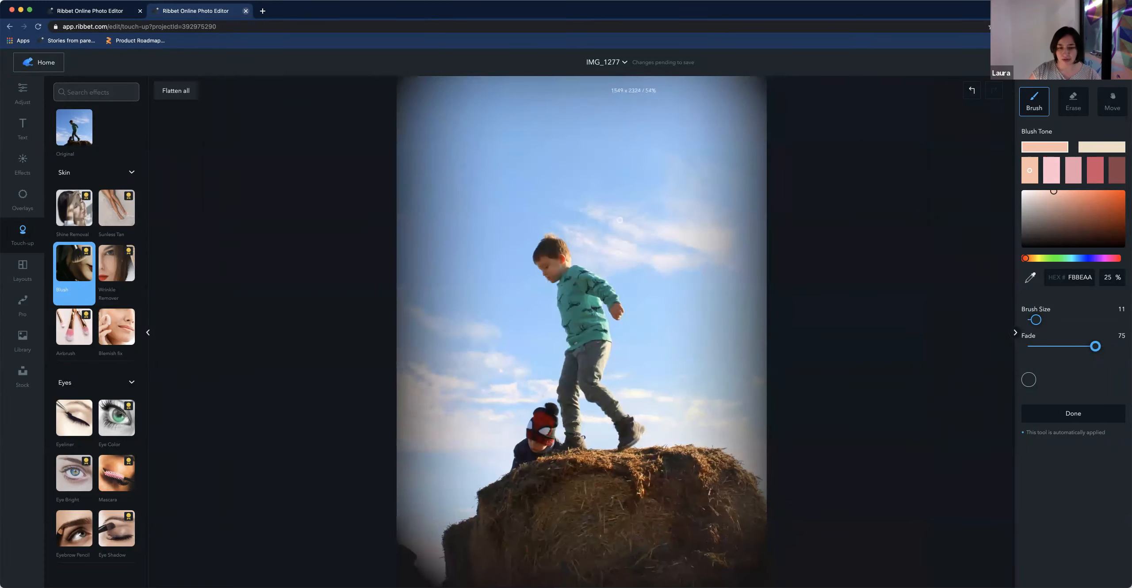
{"action": "scroll", "coordinate": [619, 220], "scroll_direction": "up", "scroll_amount": 10}
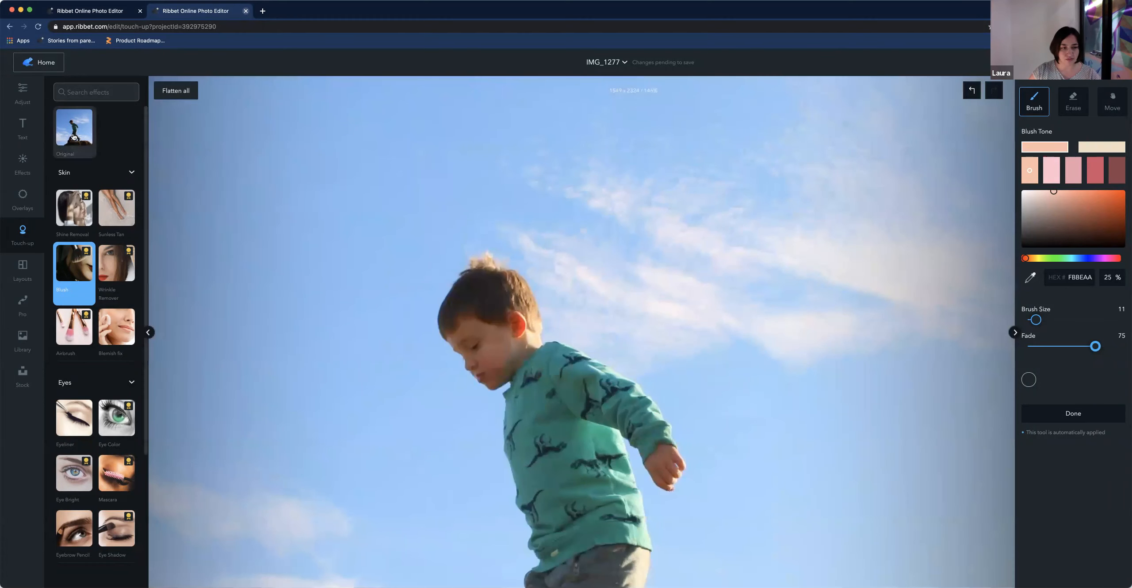
{"action": "left_click", "coordinate": [74, 136]}
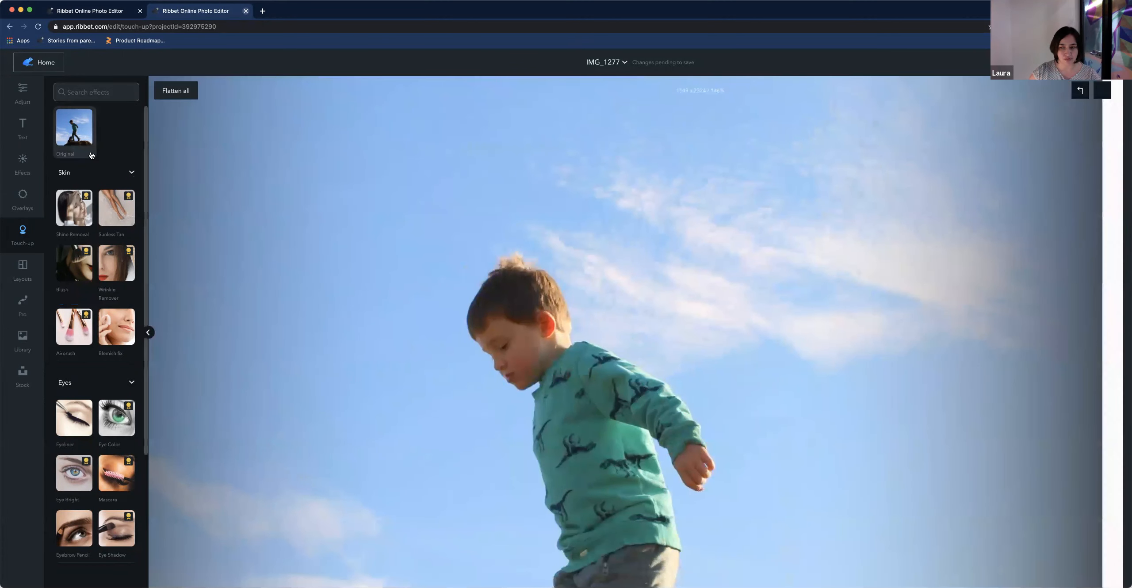
Preview the Soften, Matte and Morocco effects, ending with the Greek Islands filter applied
{"action": "left_click", "coordinate": [22, 175]}
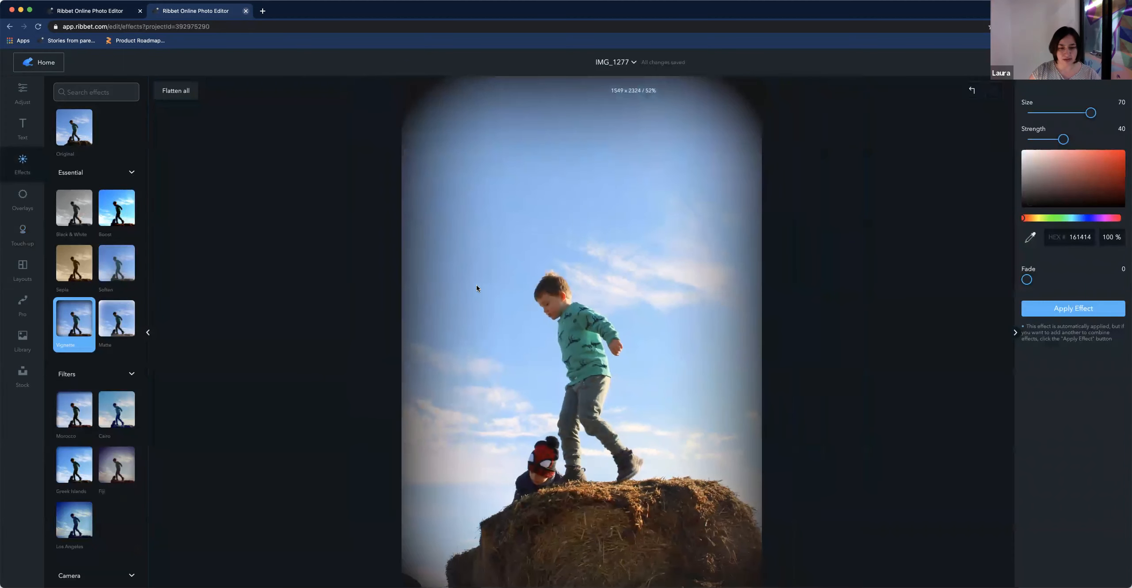
{"action": "scroll", "coordinate": [478, 287], "scroll_direction": "down", "scroll_amount": 3}
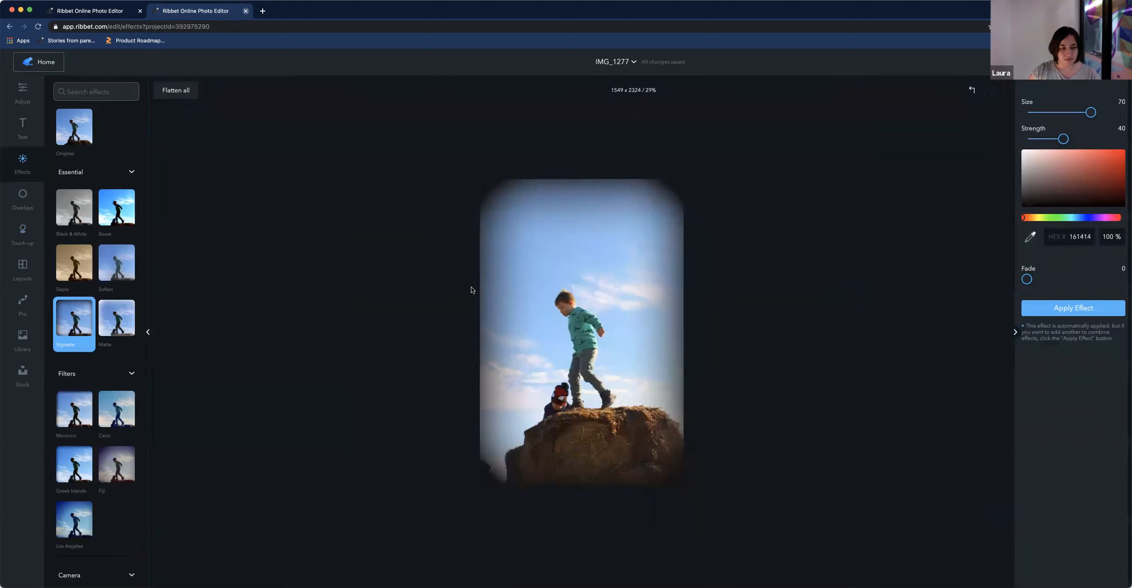
{"action": "left_click", "coordinate": [115, 269]}
{"action": "left_click", "coordinate": [117, 317]}
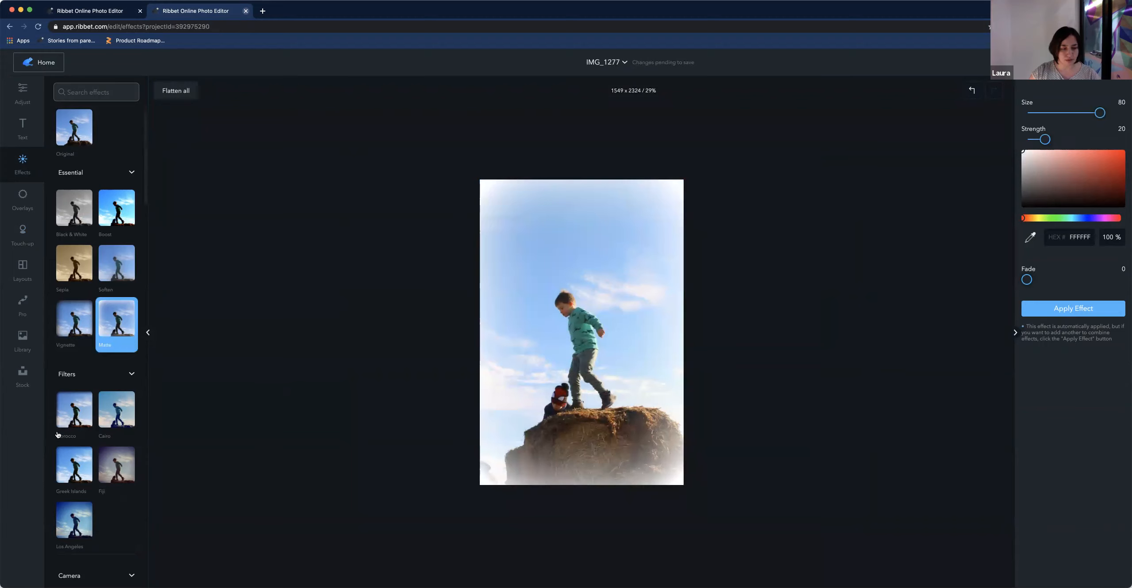
{"action": "left_click", "coordinate": [71, 416]}
{"action": "left_click", "coordinate": [79, 474]}
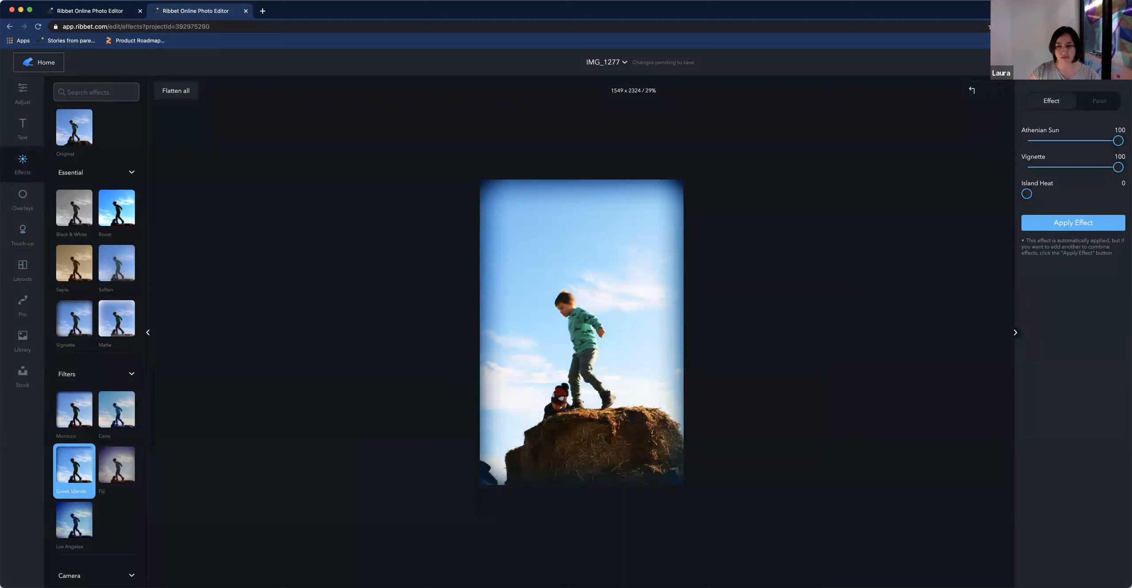
Download the image as IMG_1277 in JPG format at 80% quality
{"action": "left_click", "coordinate": [1092, 62]}
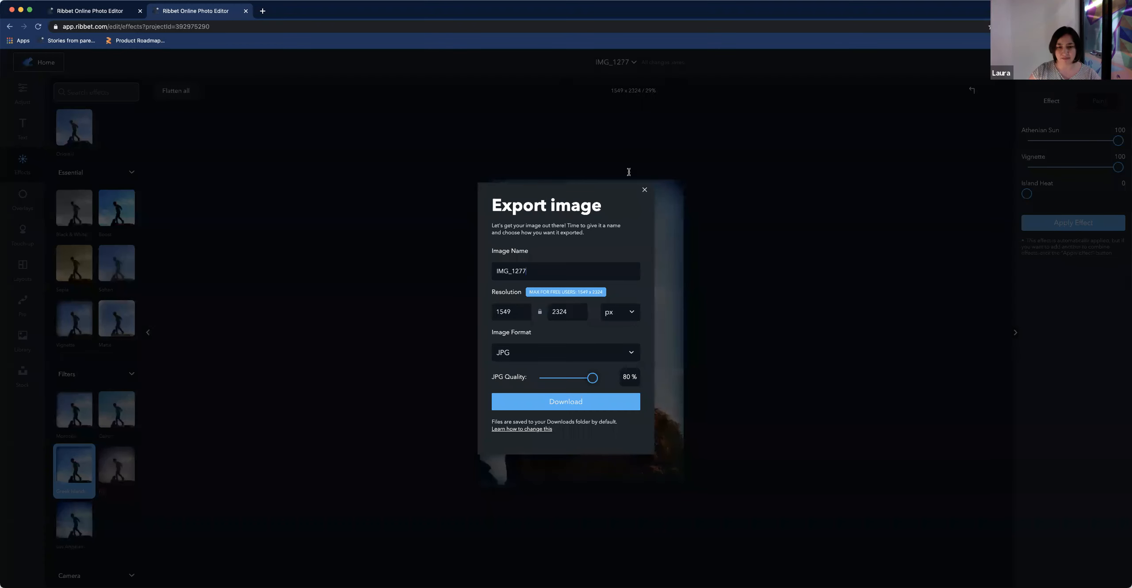
{"action": "left_click", "coordinate": [586, 400]}
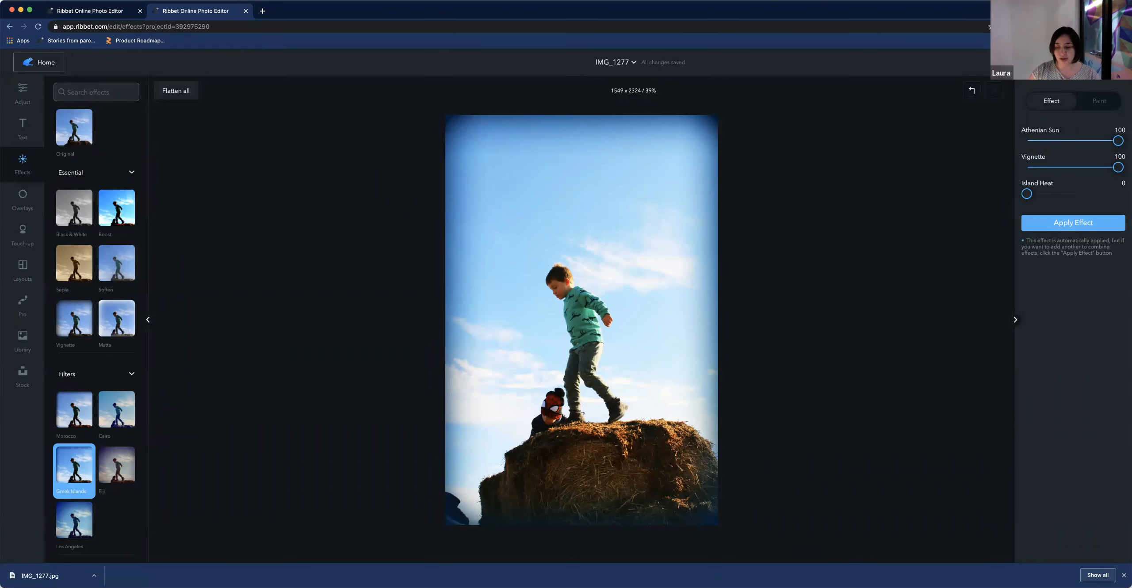
{"action": "left_click", "coordinate": [1123, 574]}
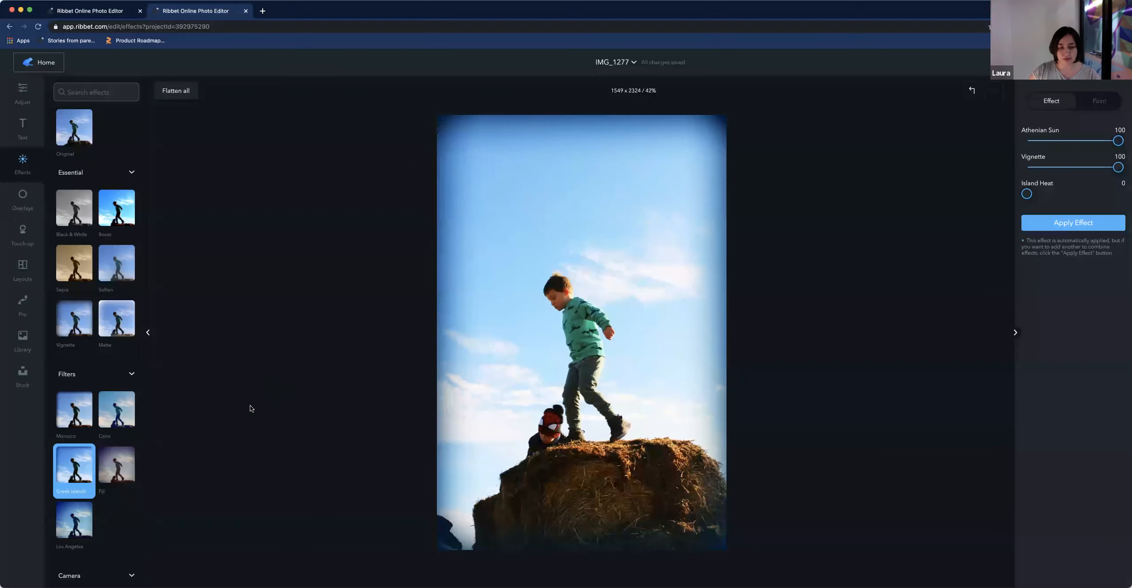
Compare the Matte effect again, then reselect Greek Islands and apply the effect
{"action": "left_click", "coordinate": [112, 325]}
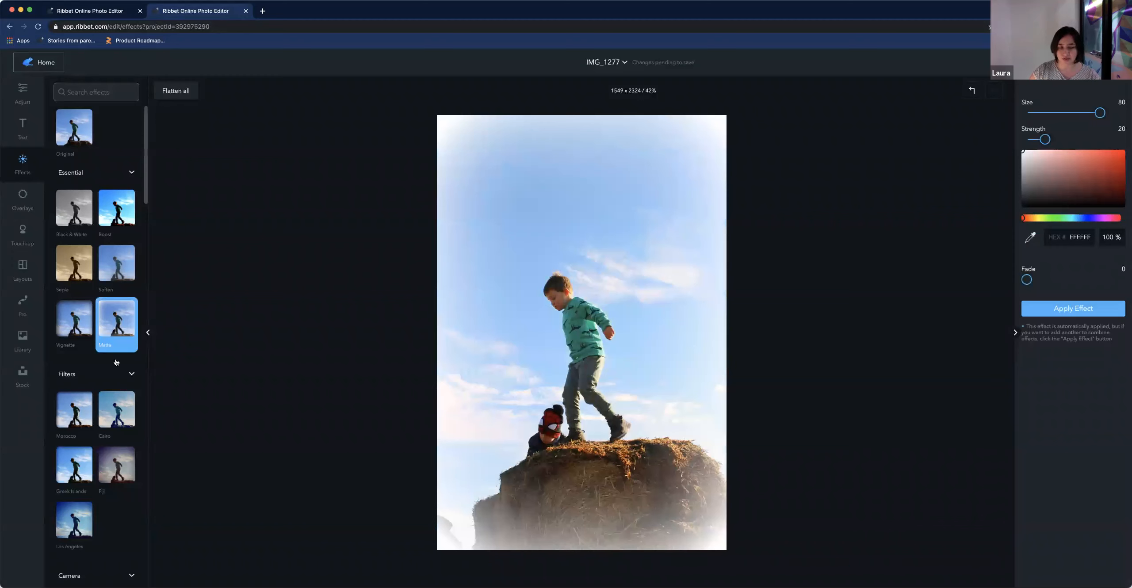
{"action": "left_click", "coordinate": [75, 472]}
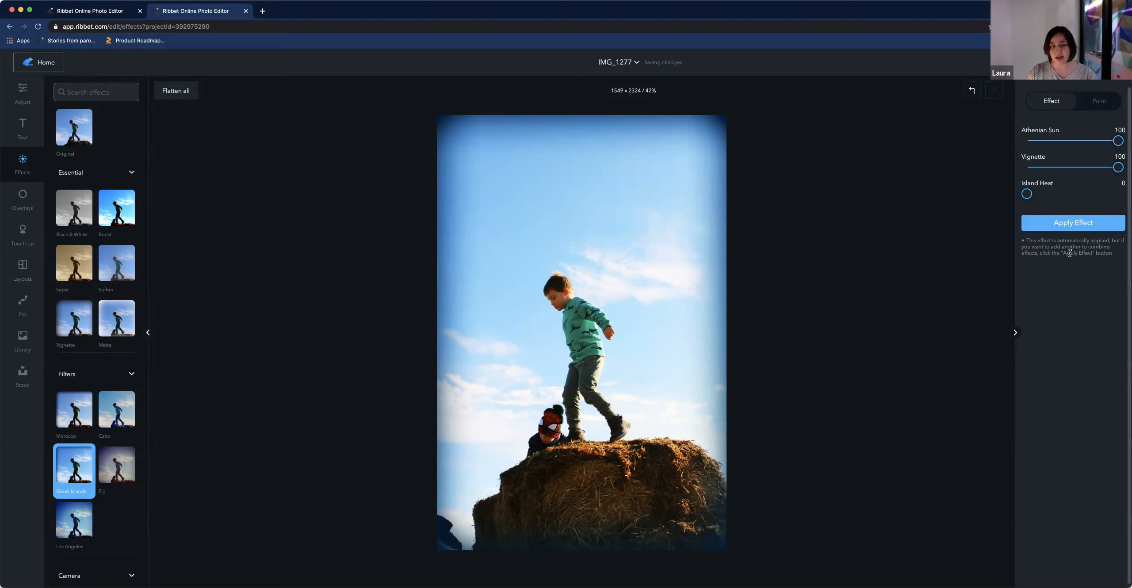
{"action": "left_click", "coordinate": [1069, 226]}
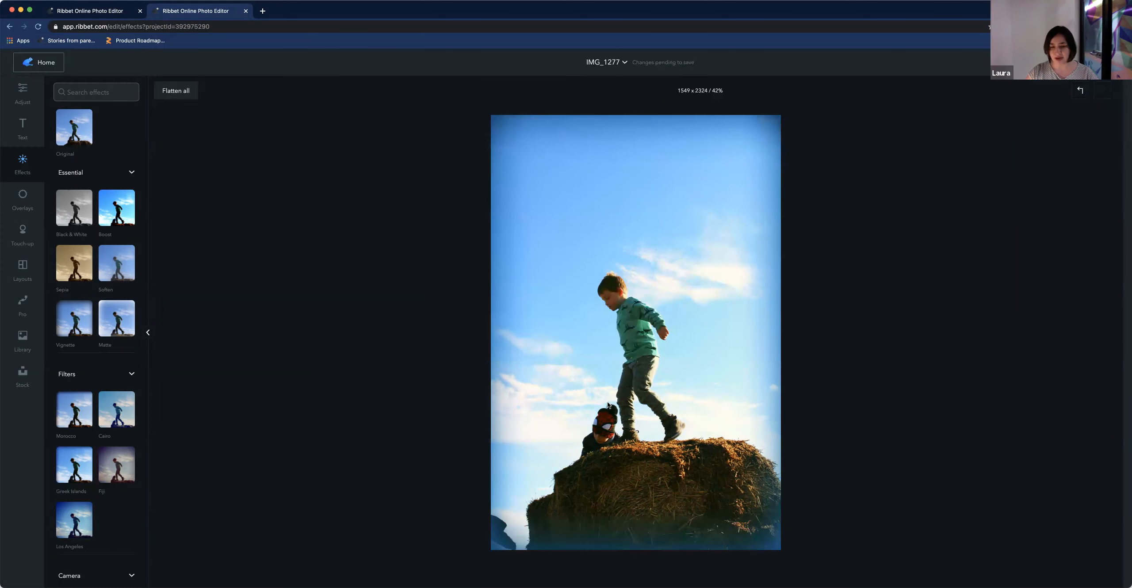
Preview the Los Angeles filter and then the Fiji filter
{"action": "scroll", "coordinate": [88, 407], "scroll_direction": "down", "scroll_amount": 3}
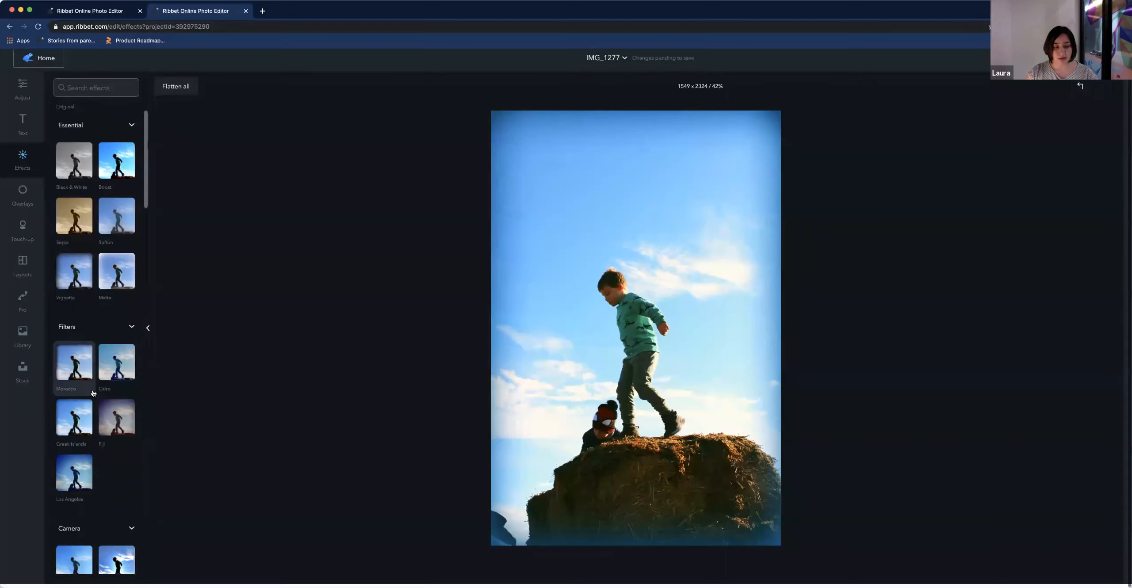
{"action": "left_click", "coordinate": [76, 461]}
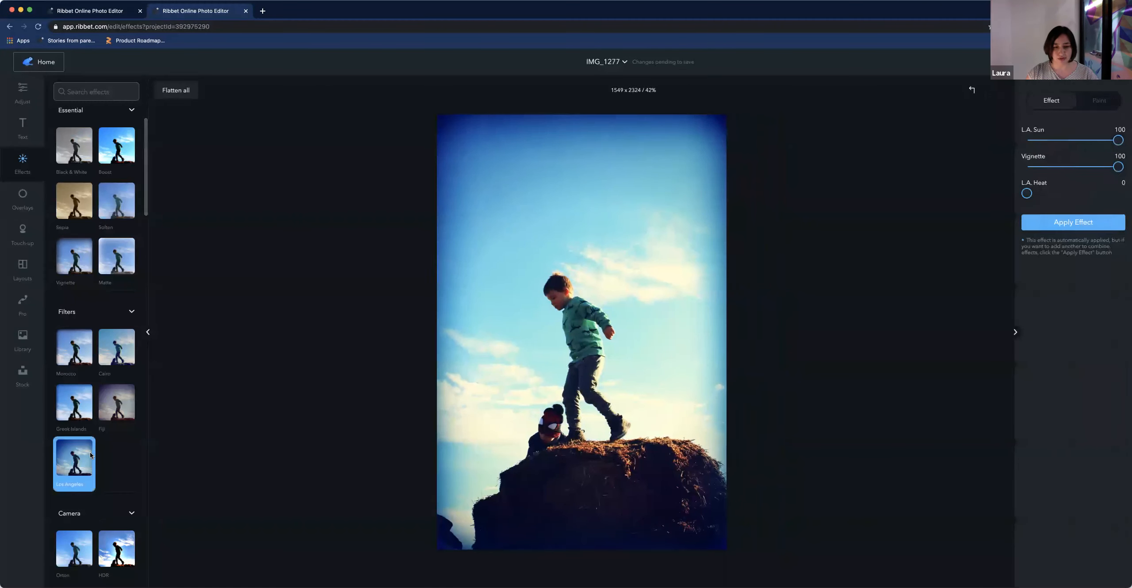
{"action": "left_click", "coordinate": [116, 402]}
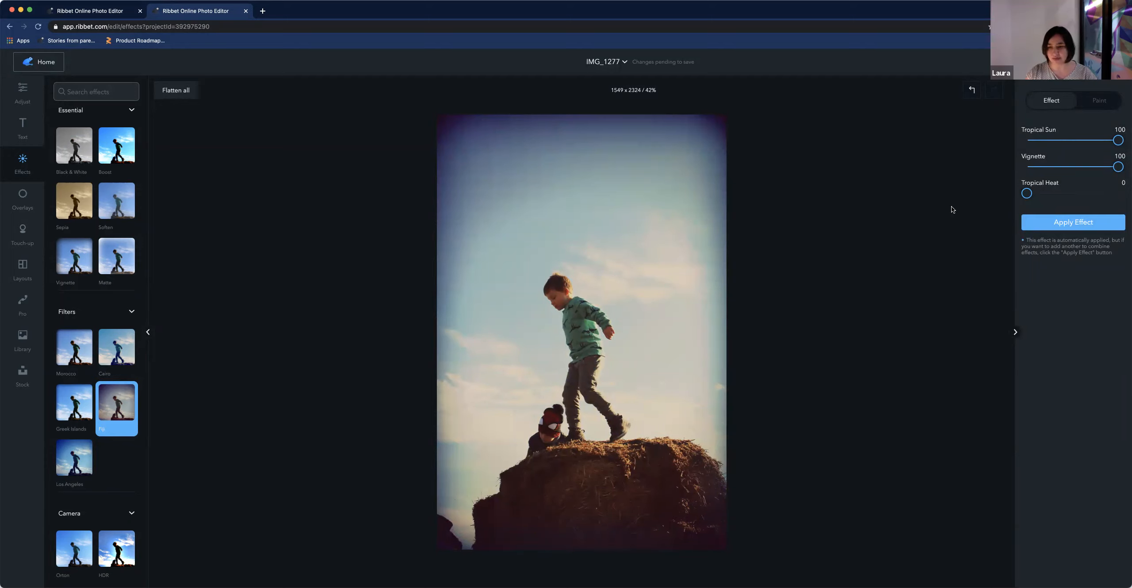
Dismiss the export dialog, close the second editor tab and return to the home screen
{"action": "left_click", "coordinate": [1066, 62]}
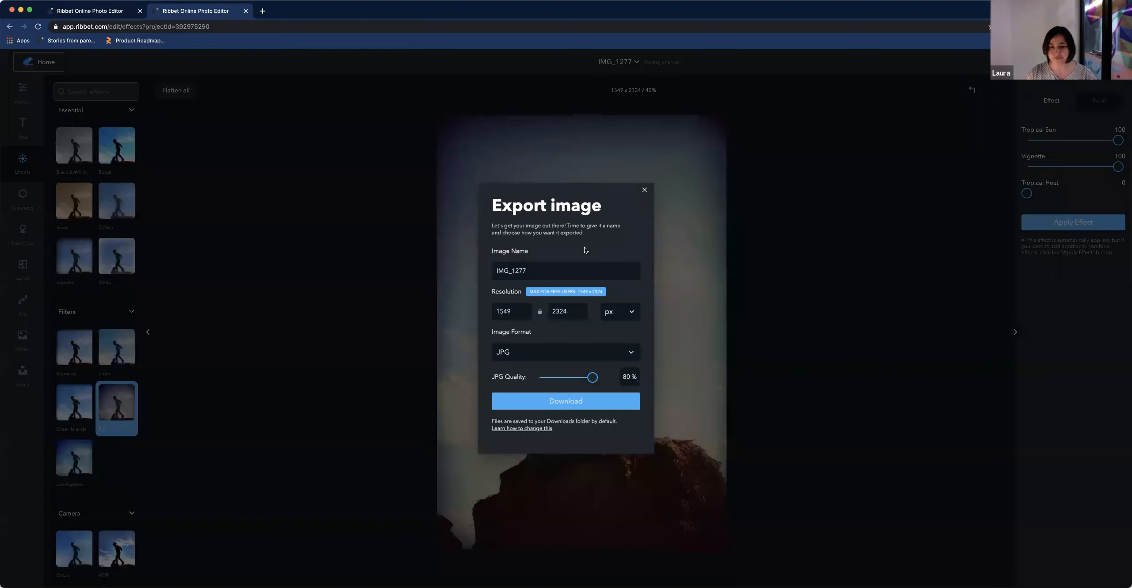
{"action": "left_click", "coordinate": [645, 190]}
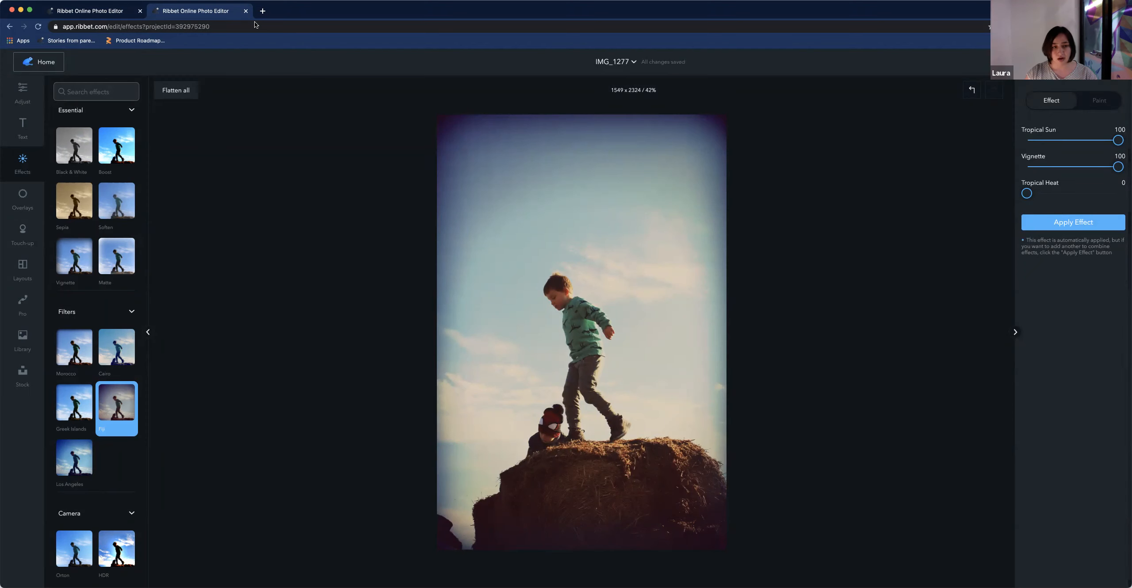
{"action": "left_click", "coordinate": [245, 11]}
{"action": "left_click", "coordinate": [34, 83]}
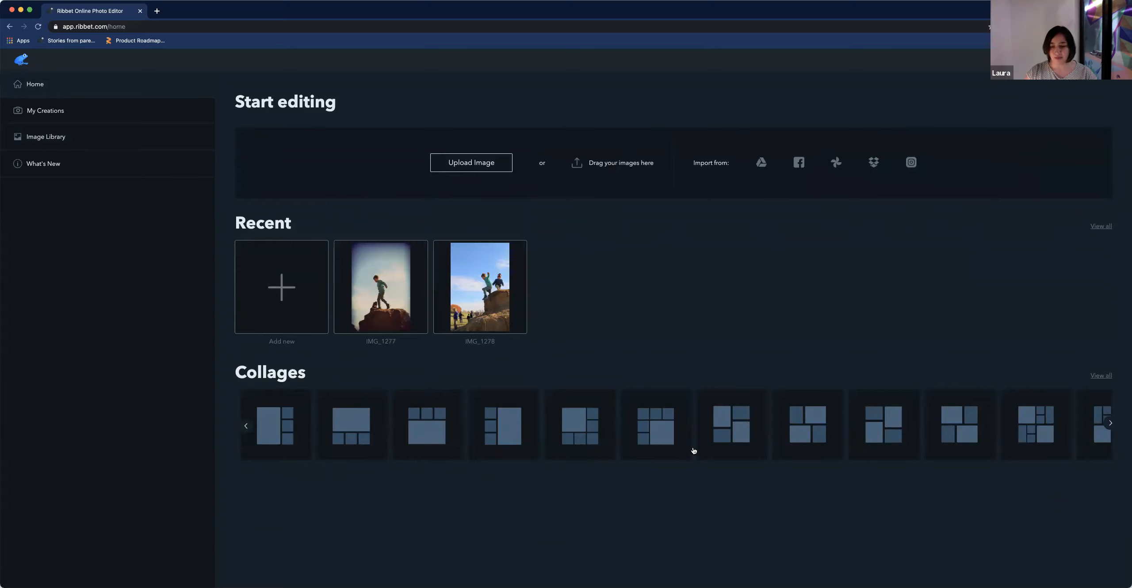
Start a new collage and choose a four-panel Jigsaw layout with two columns and two rows
{"action": "left_click", "coordinate": [715, 437]}
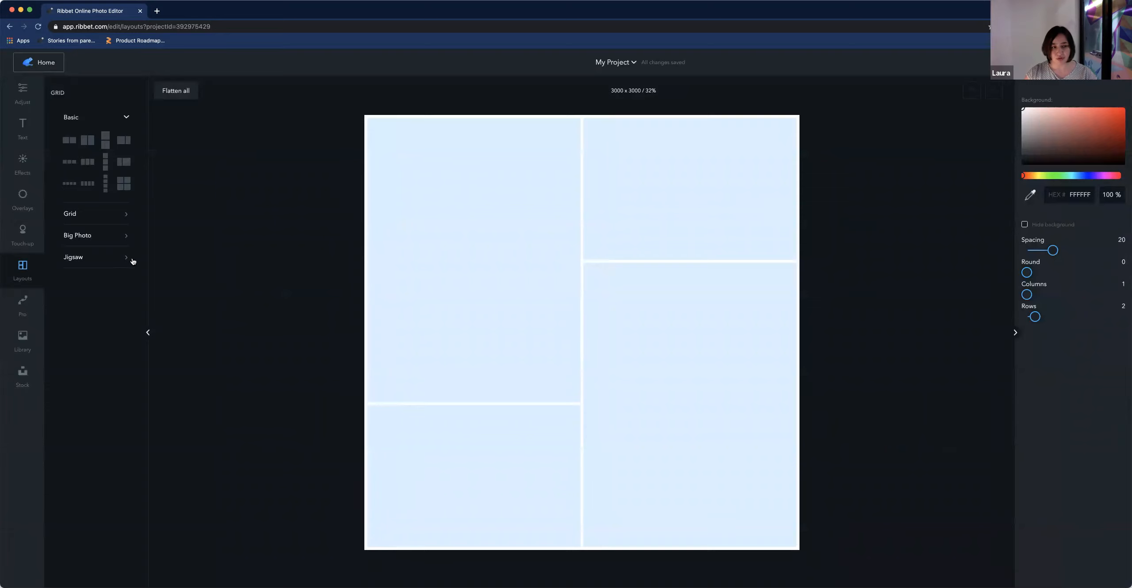
{"action": "left_click", "coordinate": [116, 263]}
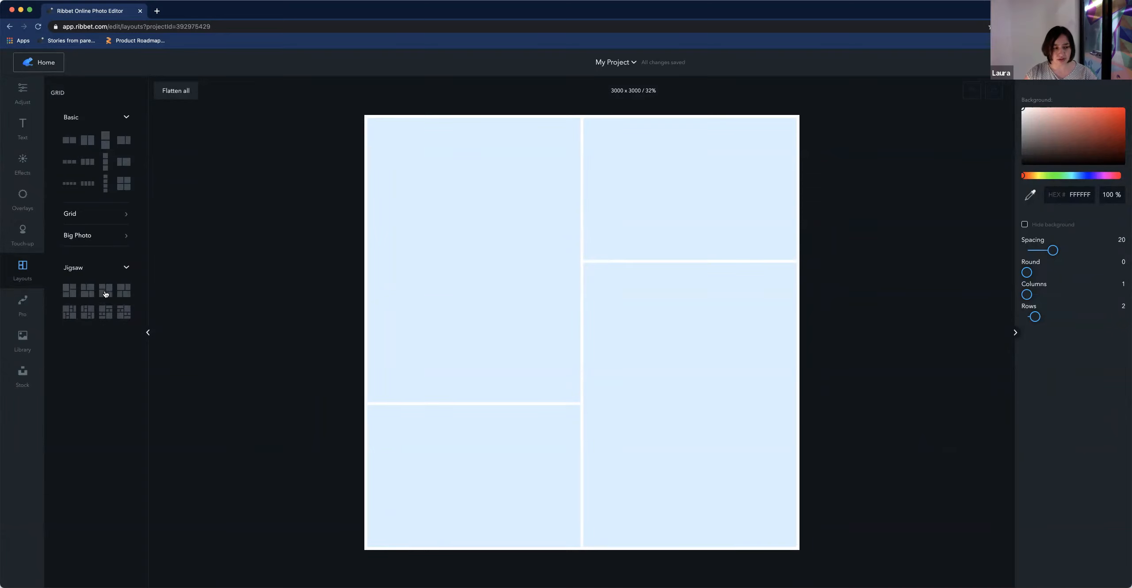
{"action": "left_click", "coordinate": [105, 292]}
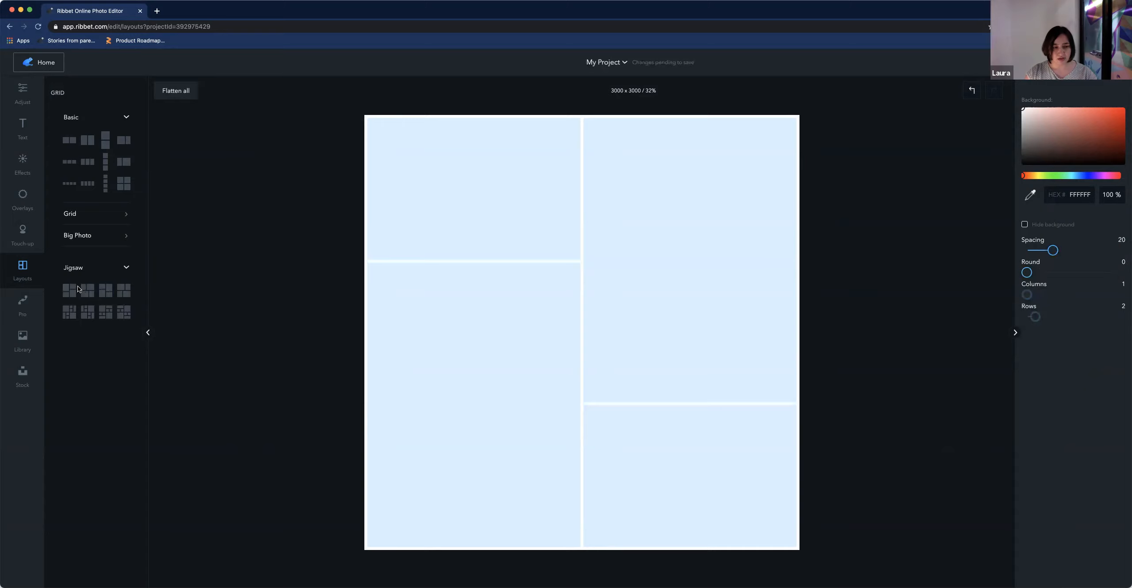
{"action": "left_click", "coordinate": [123, 293]}
{"action": "left_click", "coordinate": [124, 294]}
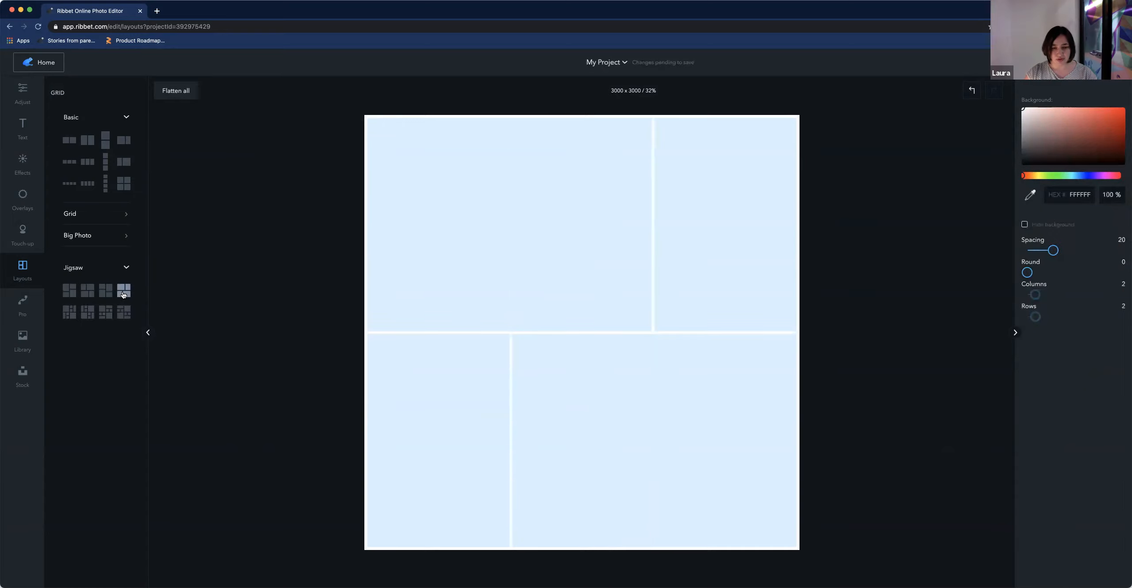
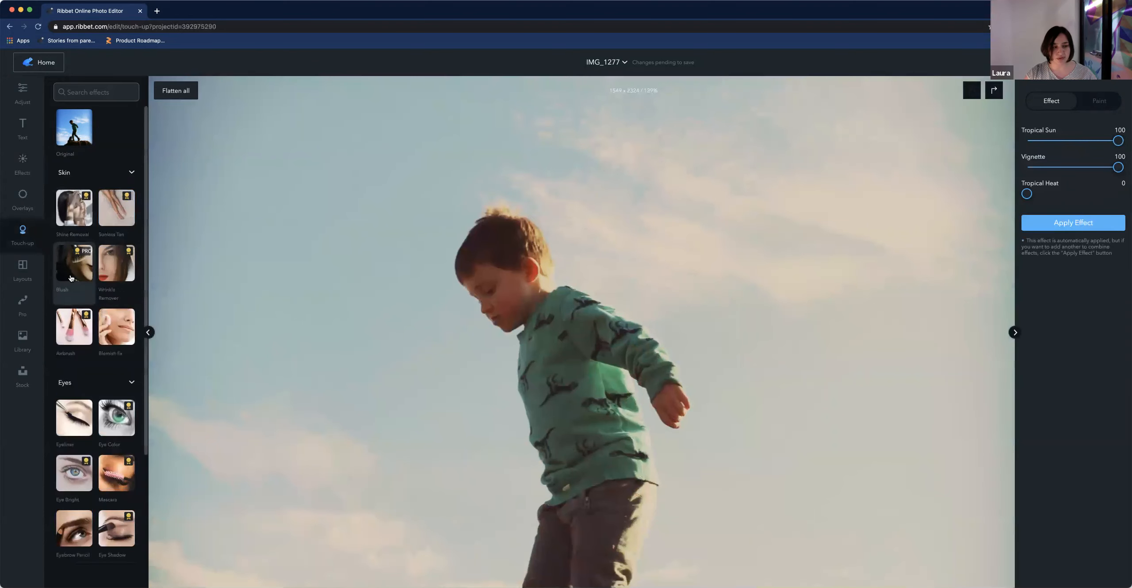
Try painting Blush touch-up strokes across the photo, then undo them and zoom back out
{"action": "left_click", "coordinate": [69, 270]}
{"action": "mouse_move", "coordinate": [305, 318]}
{"action": "left_mouse_down"}
{"action": "mouse_move", "coordinate": [286, 318]}
{"action": "mouse_move", "coordinate": [349, 318]}
{"action": "left_mouse_up"}
{"action": "left_click_drag", "start_coordinate": [304, 356], "coordinate": [370, 359]}
{"action": "left_click_drag", "start_coordinate": [333, 396], "coordinate": [415, 400]}
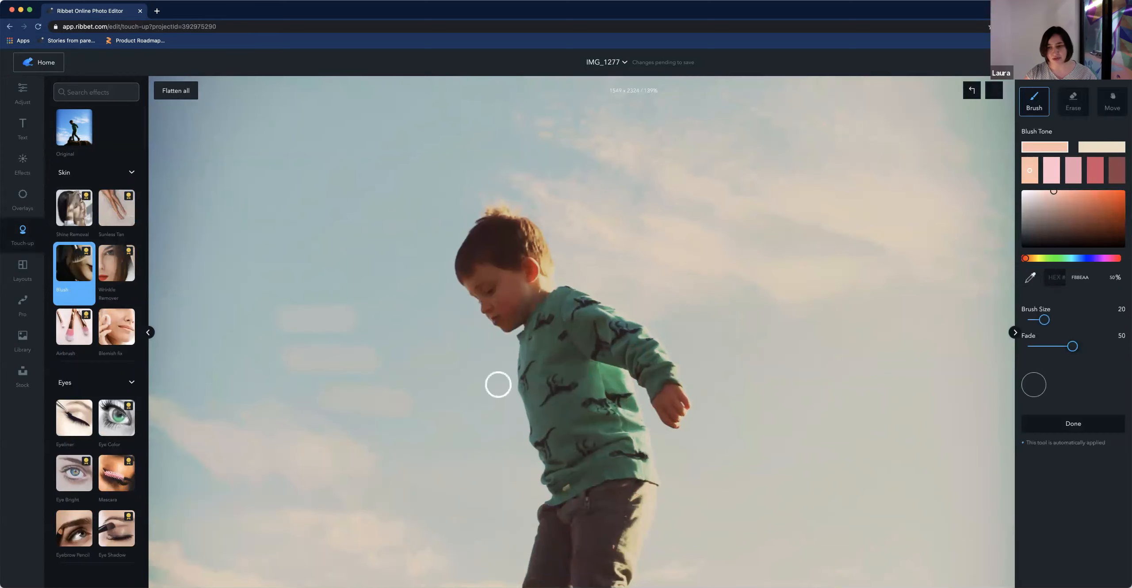
{"action": "left_click", "coordinate": [972, 92]}
{"action": "scroll", "coordinate": [543, 316], "scroll_direction": "up", "scroll_amount": 10}
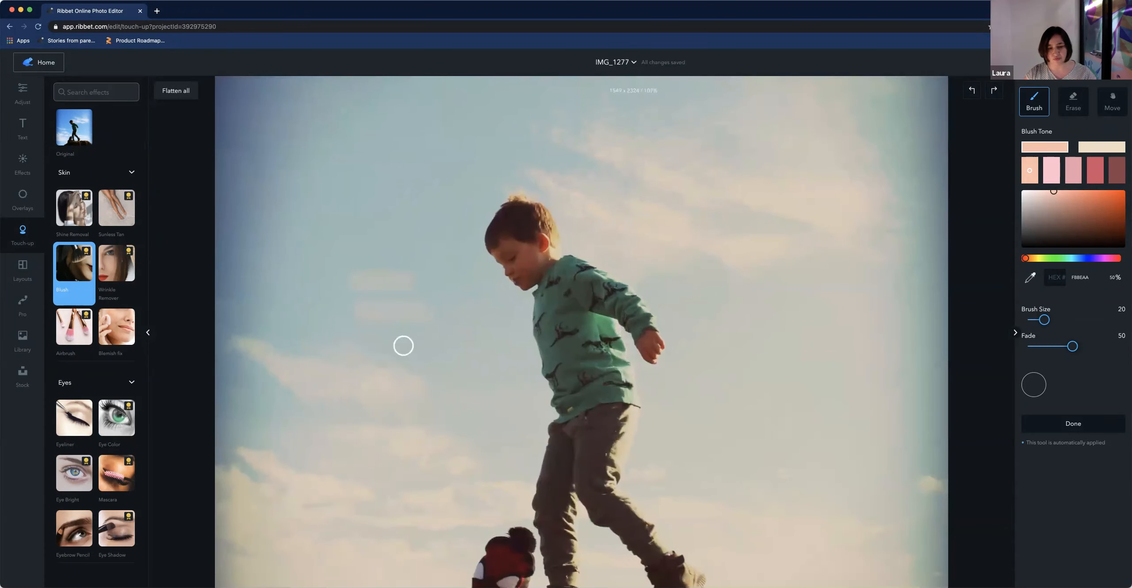
{"action": "left_click", "coordinate": [972, 92]}
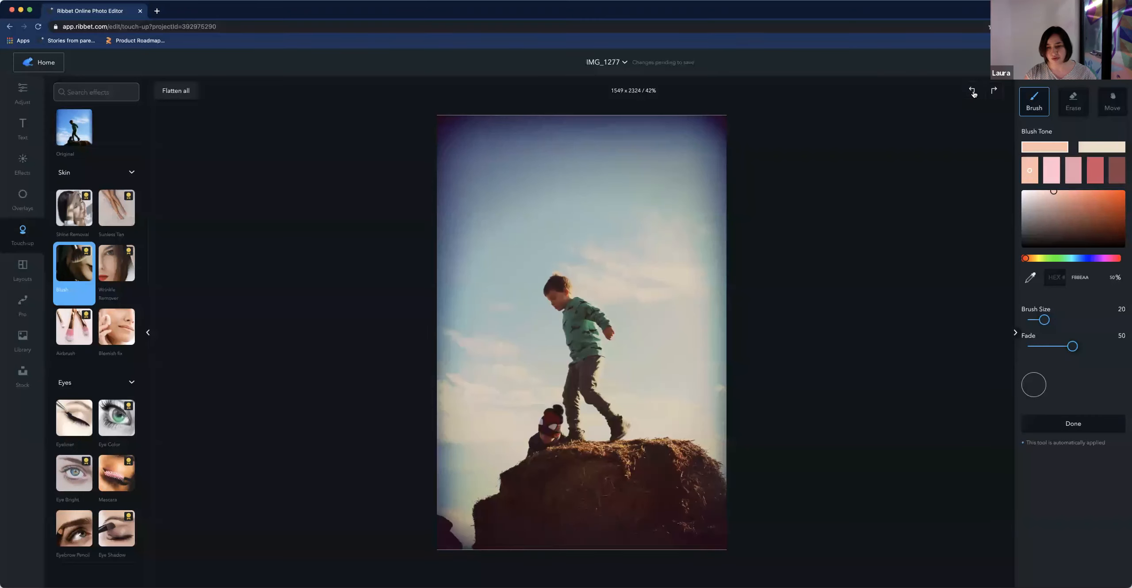
{"action": "left_click", "coordinate": [973, 92]}
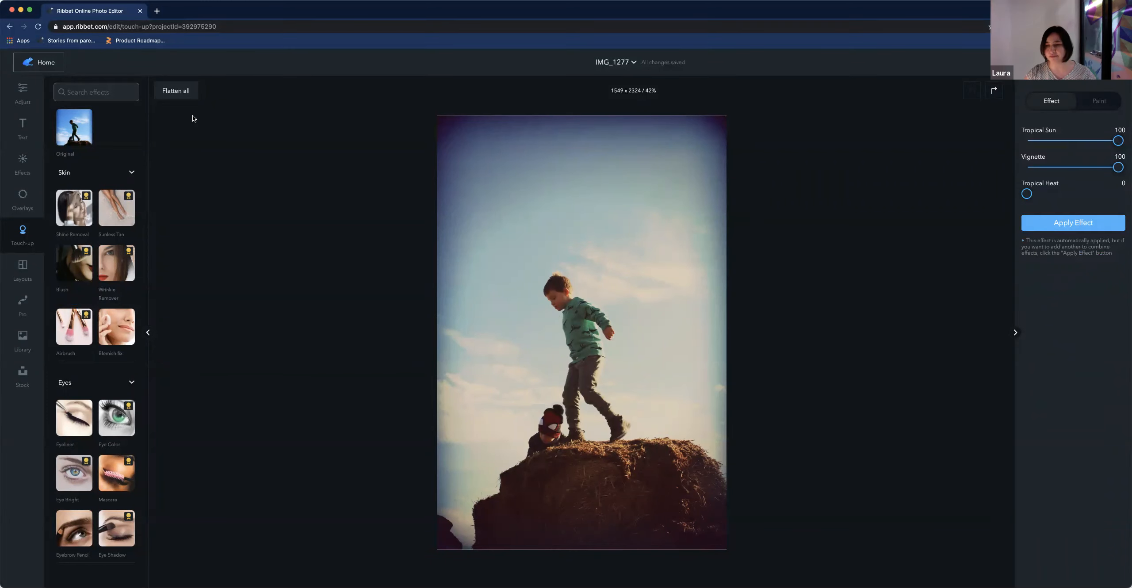
Return to the home screen and reopen the collage project
{"action": "left_click", "coordinate": [38, 62]}
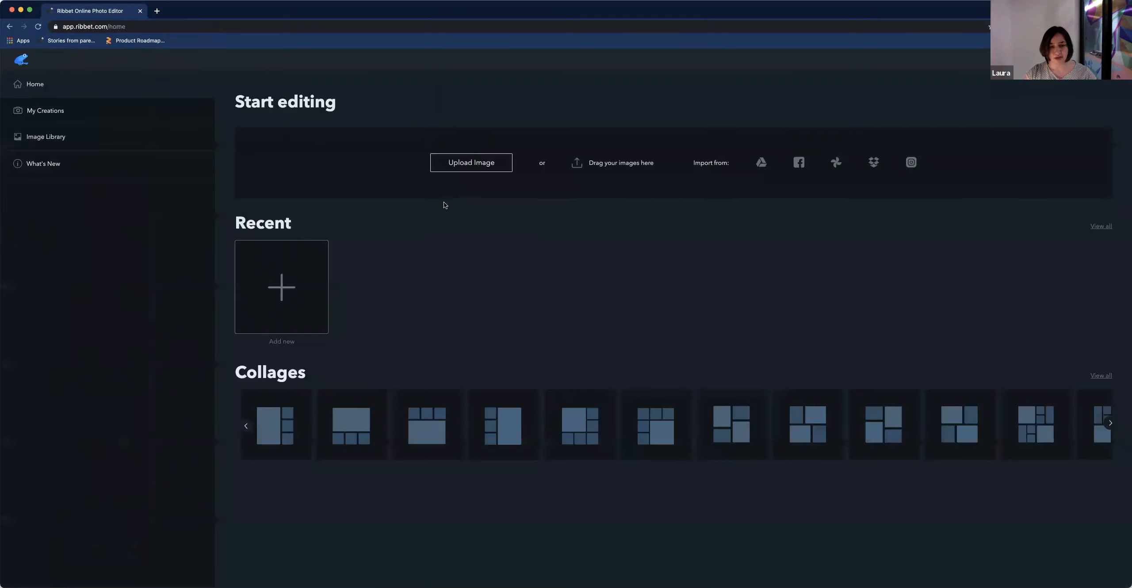
{"action": "left_click", "coordinate": [485, 280]}
{"action": "left_click", "coordinate": [510, 288]}
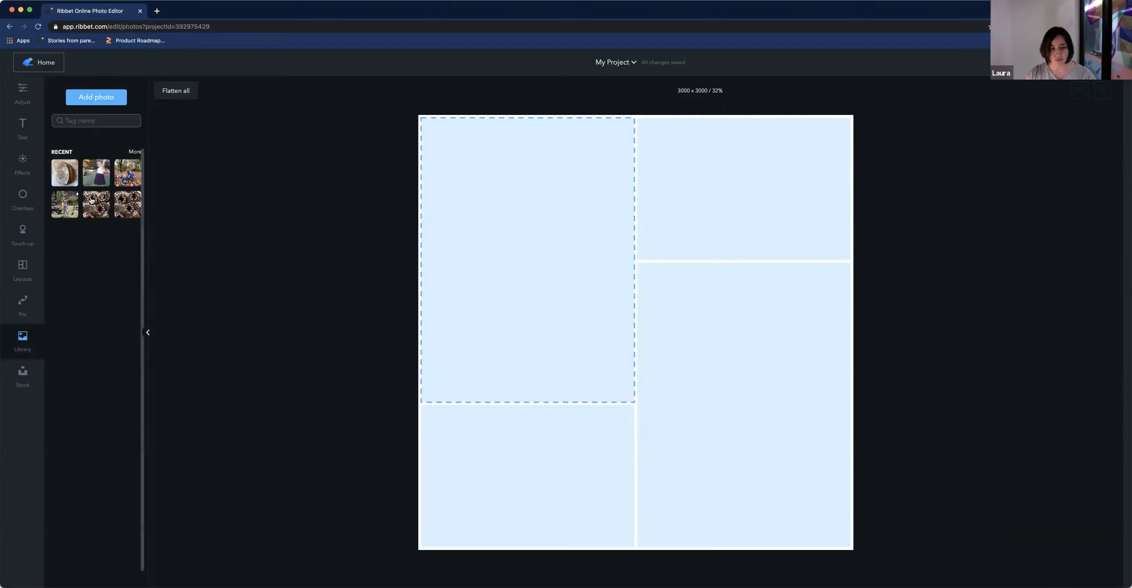
Fill all four collage panels with family photos from the expanded recent photo library
{"action": "left_click", "coordinate": [135, 152]}
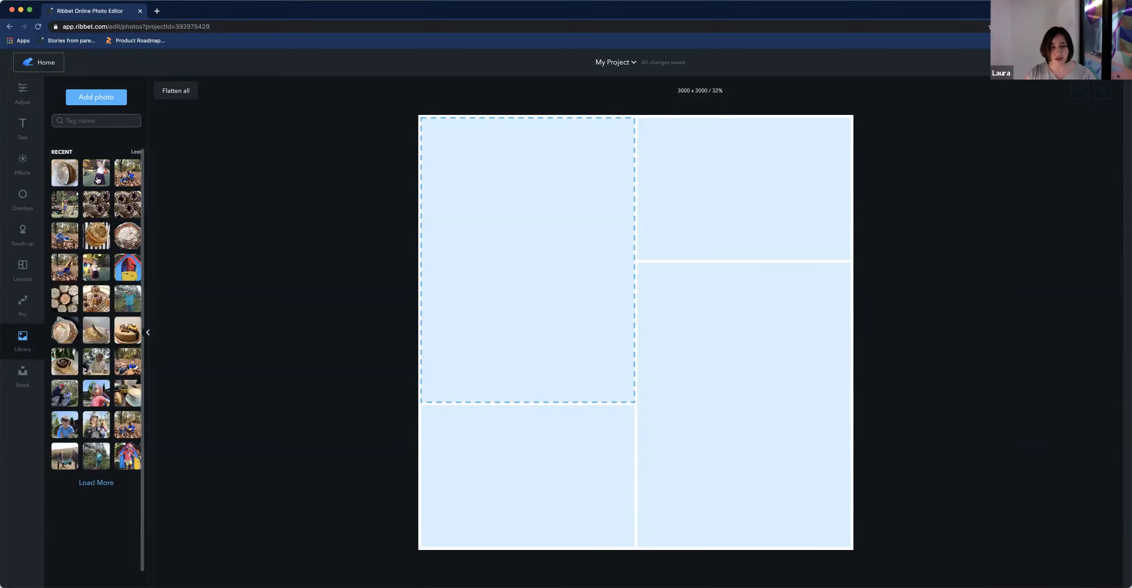
{"action": "scroll", "coordinate": [91, 404], "scroll_direction": "down", "scroll_amount": 1}
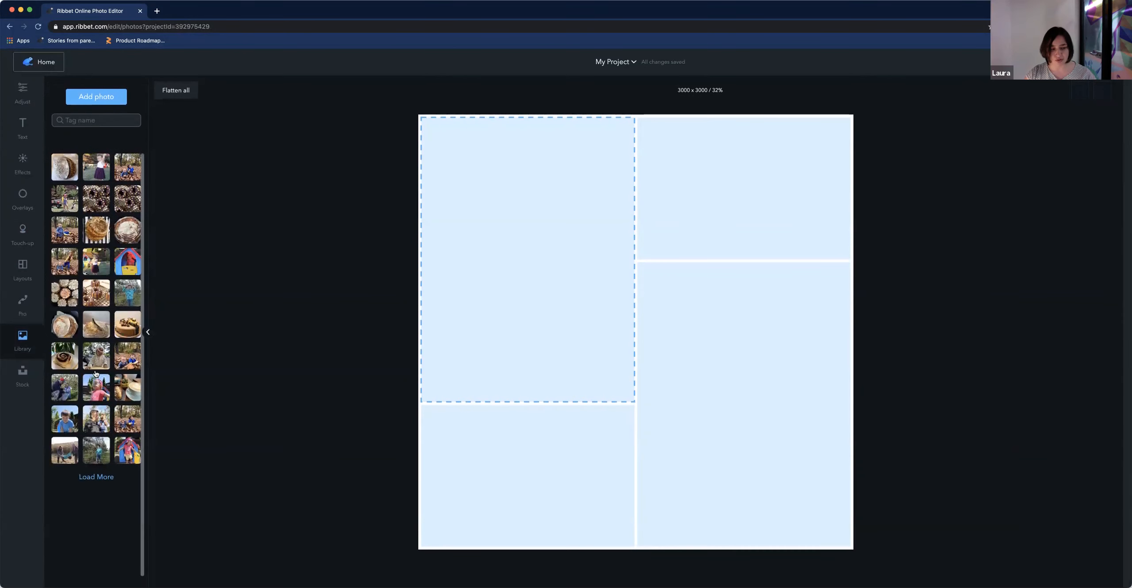
{"action": "scroll", "coordinate": [119, 415], "scroll_direction": "up", "scroll_amount": 1}
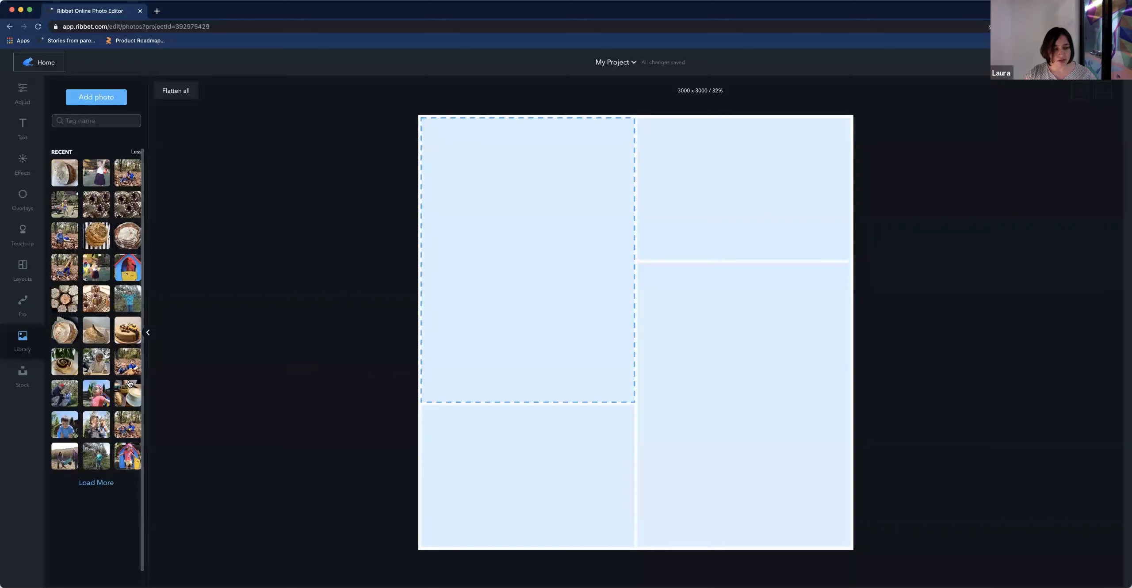
{"action": "left_click_drag", "start_coordinate": [123, 305], "coordinate": [513, 270]}
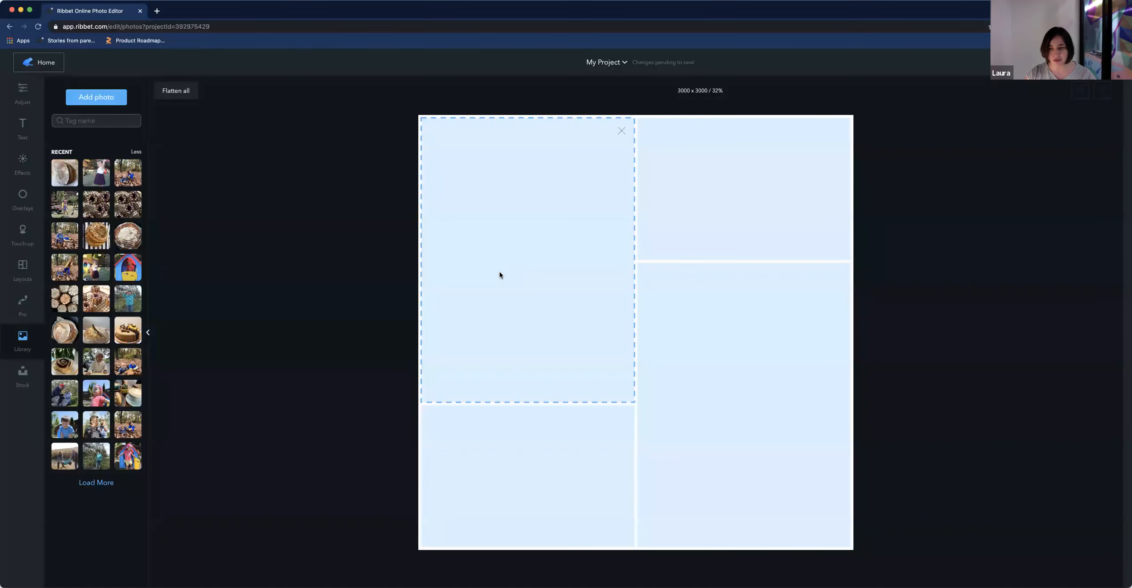
{"action": "left_click_drag", "start_coordinate": [95, 429], "coordinate": [643, 215]}
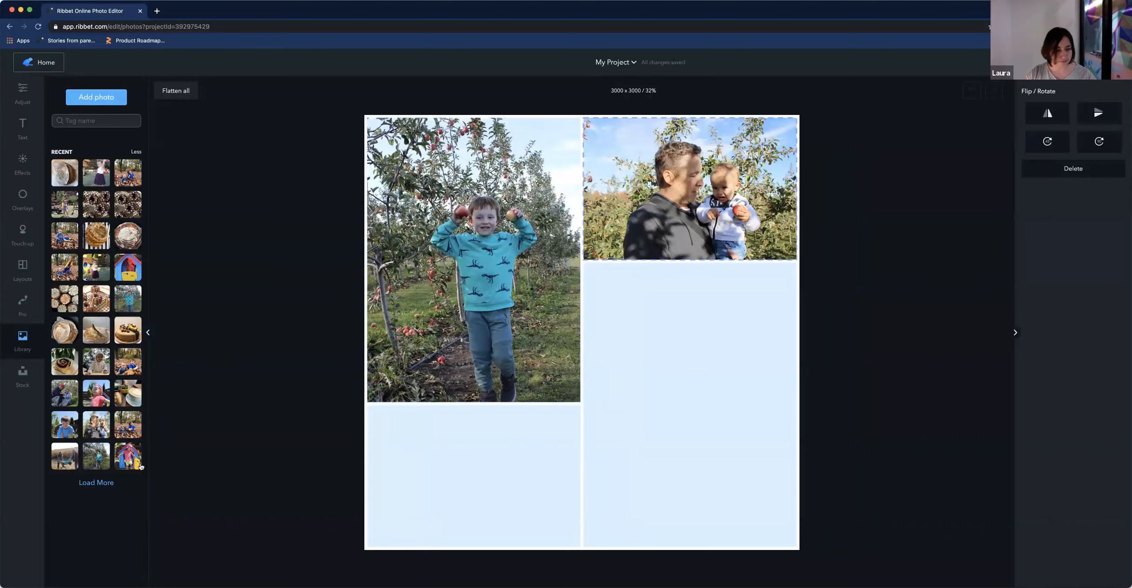
{"action": "left_click_drag", "start_coordinate": [66, 460], "coordinate": [460, 478]}
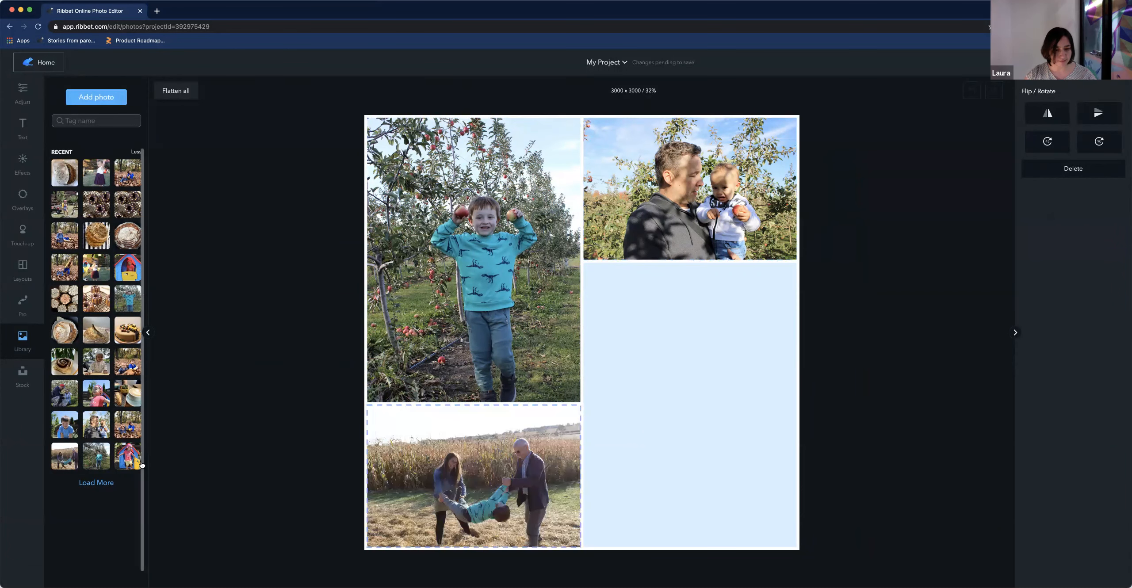
{"action": "left_click_drag", "start_coordinate": [64, 397], "coordinate": [696, 422]}
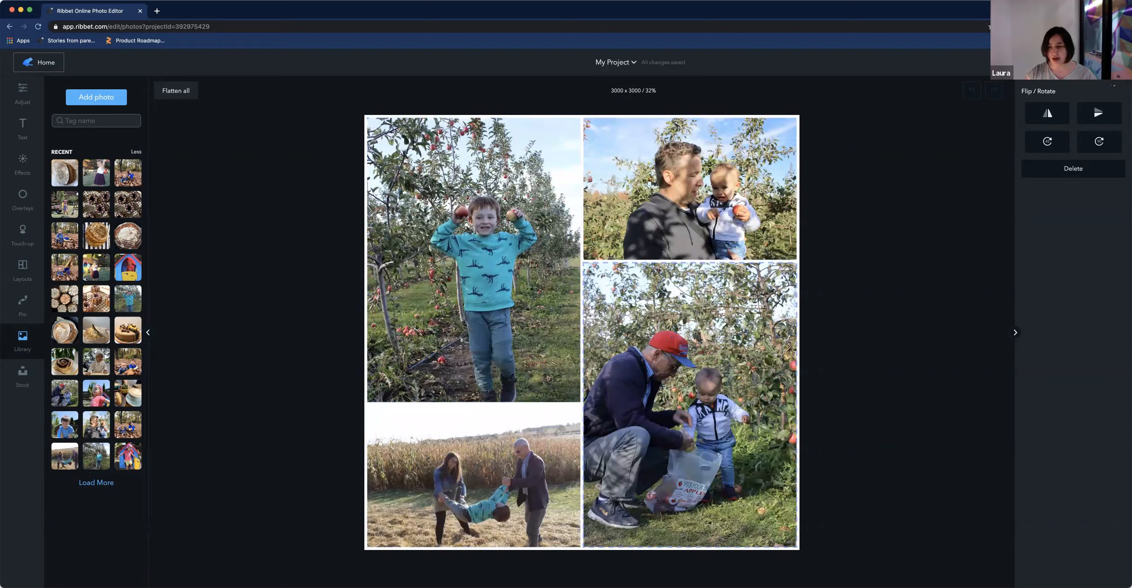
Flip the bottom-right photo horizontally twice and nudge it slightly within its panel
{"action": "left_click", "coordinate": [1059, 117]}
{"action": "left_click", "coordinate": [1059, 117]}
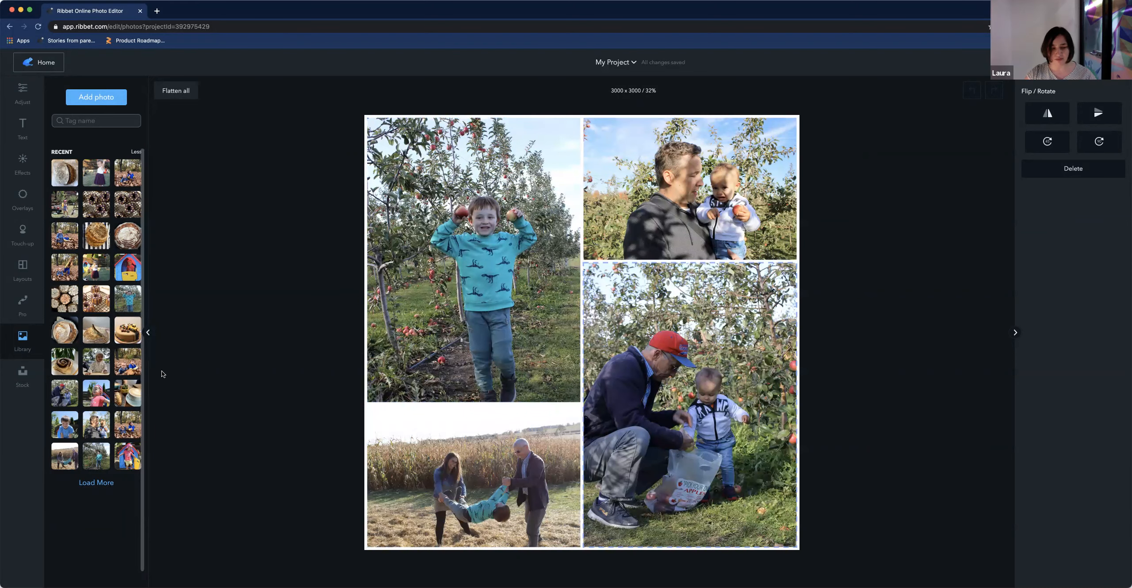
{"action": "left_click", "coordinate": [663, 371]}
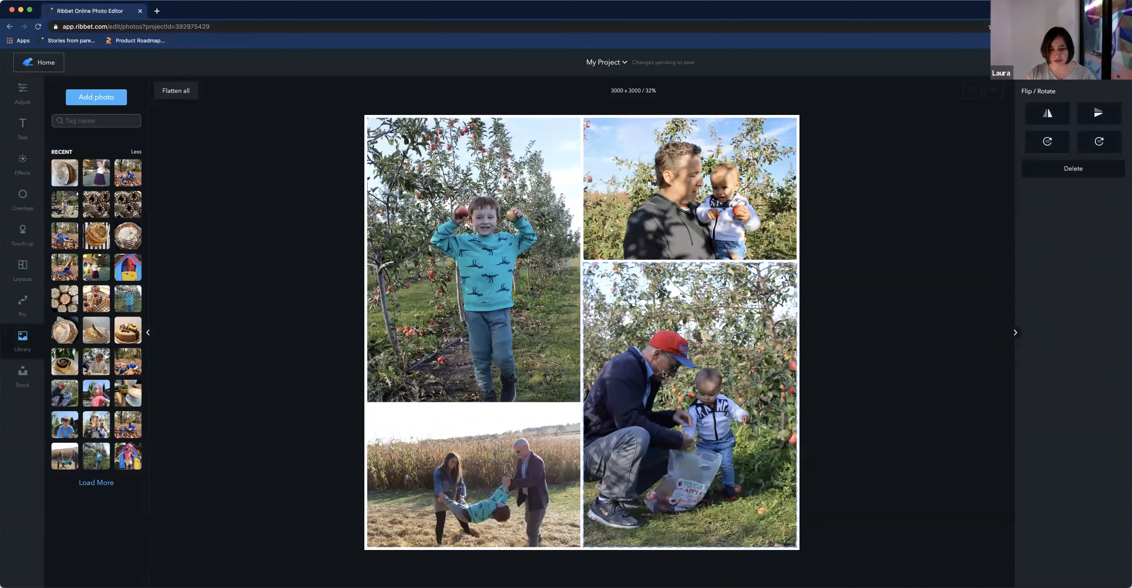
{"action": "left_click_drag", "start_coordinate": [632, 404], "coordinate": [651, 397]}
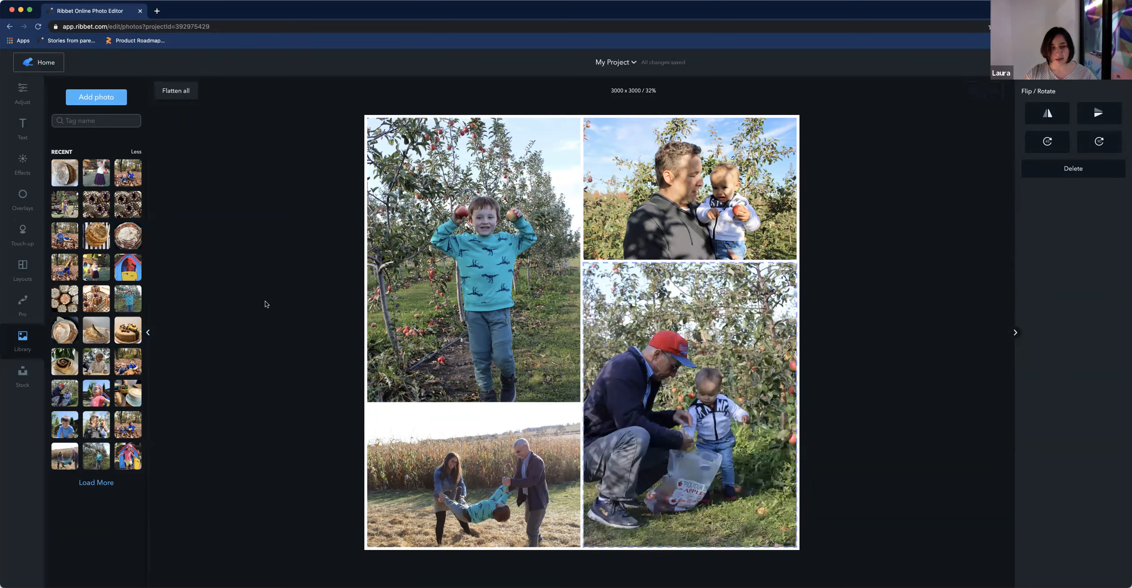
Set the collage layout spacing to 60 and corner rounding to 1
{"action": "left_click", "coordinate": [22, 267]}
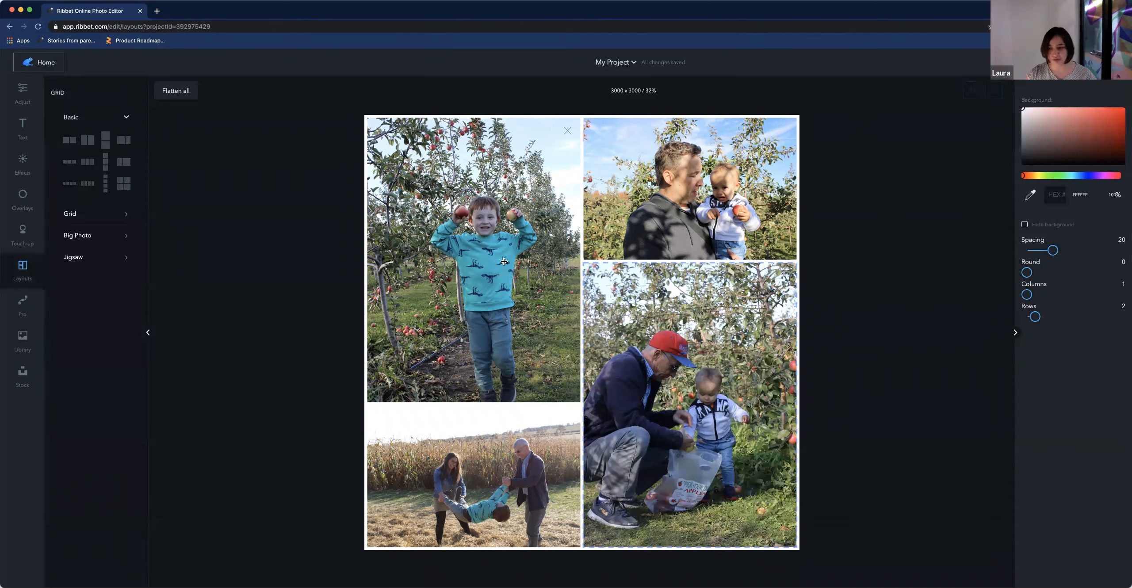
{"action": "left_click_drag", "start_coordinate": [1053, 250], "coordinate": [1119, 251]}
{"action": "left_click_drag", "start_coordinate": [1031, 274], "coordinate": [1035, 274]}
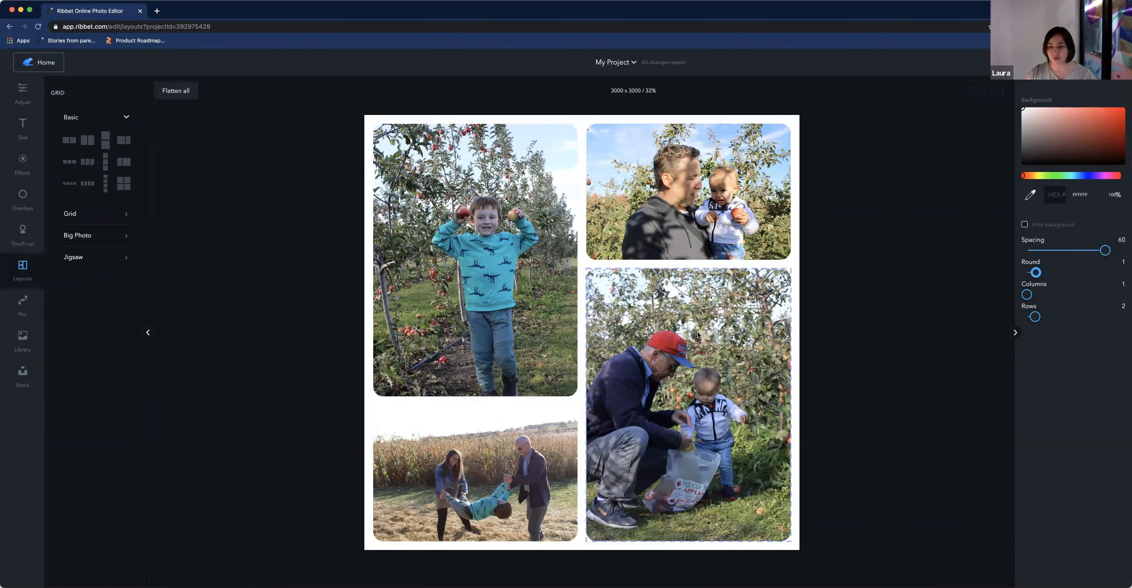
Set the top-left photo's exposure contrast to about 24
{"action": "left_click", "coordinate": [543, 299]}
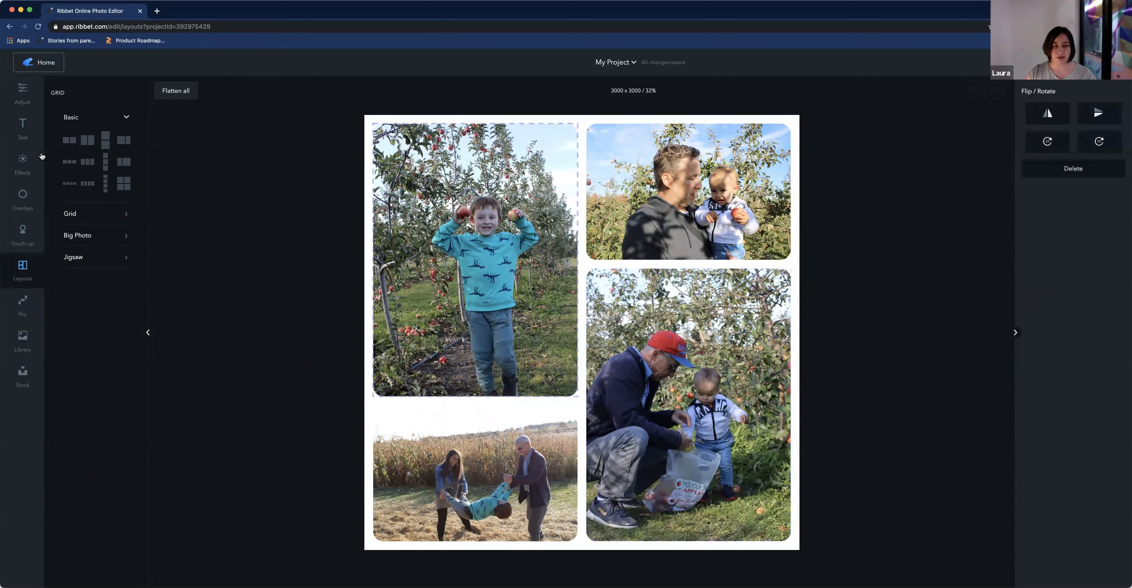
{"action": "left_click", "coordinate": [20, 91]}
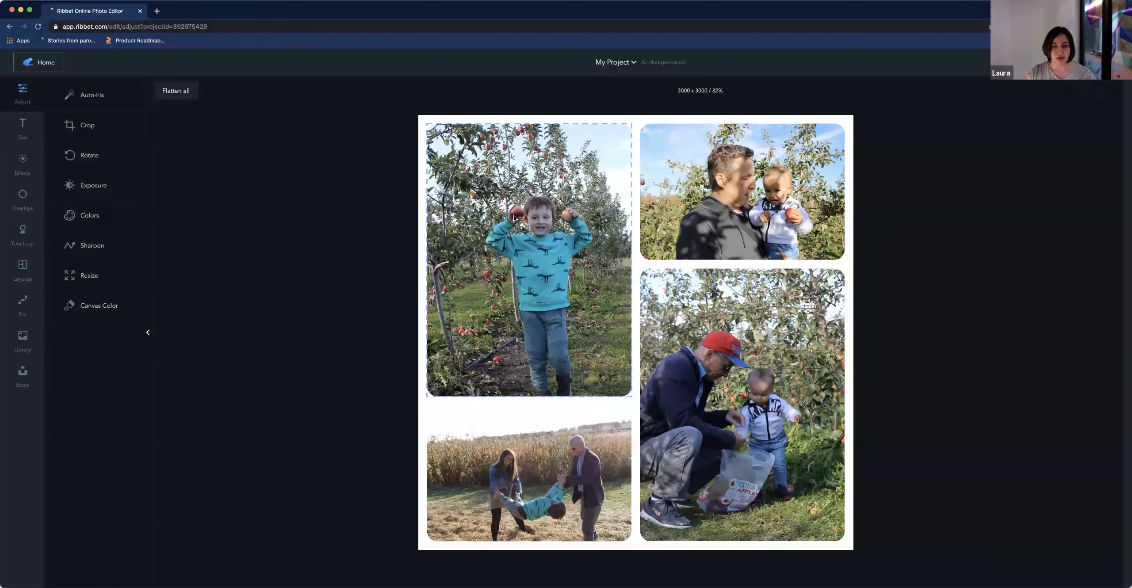
{"action": "left_click", "coordinate": [106, 187]}
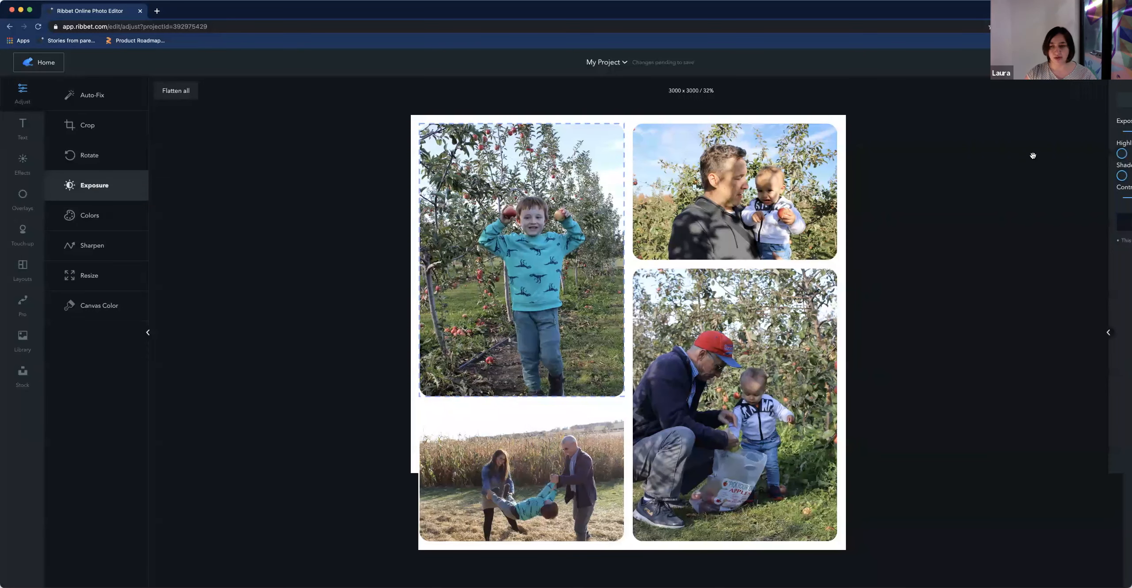
{"action": "left_click", "coordinate": [1084, 197]}
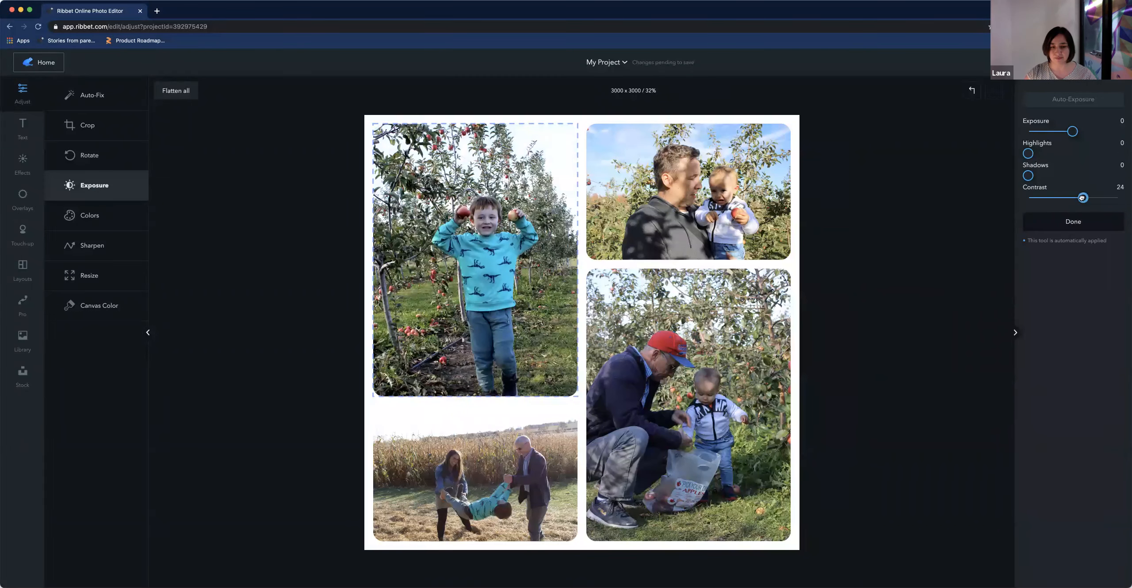
{"action": "left_click_drag", "start_coordinate": [1085, 197], "coordinate": [1086, 197]}
Set the top-right photo's exposure contrast to -3
{"action": "left_click", "coordinate": [772, 186]}
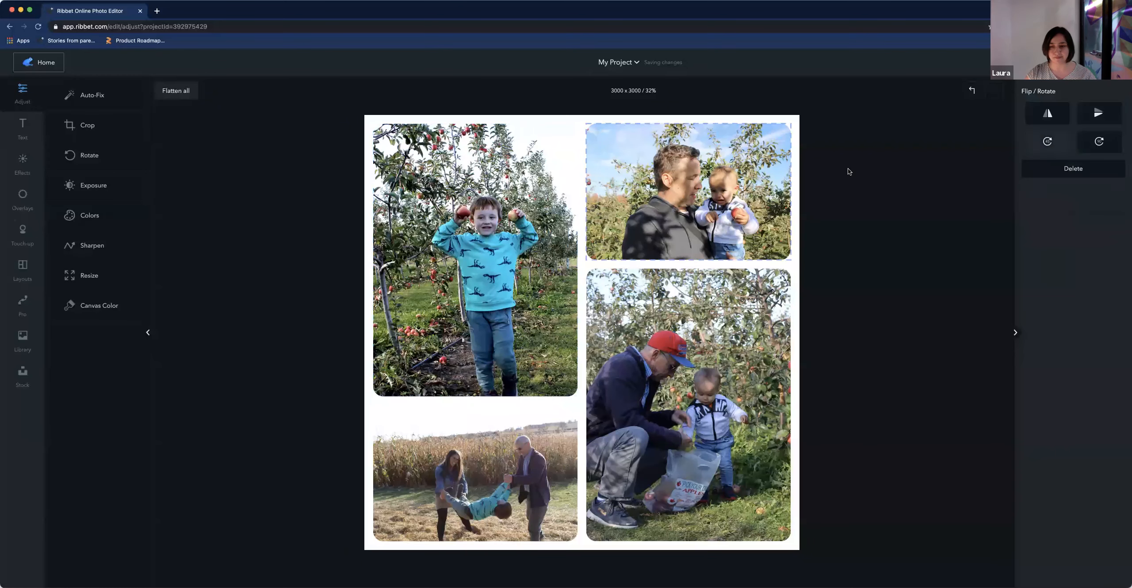
{"action": "left_click", "coordinate": [106, 195]}
{"action": "left_click", "coordinate": [1071, 197]}
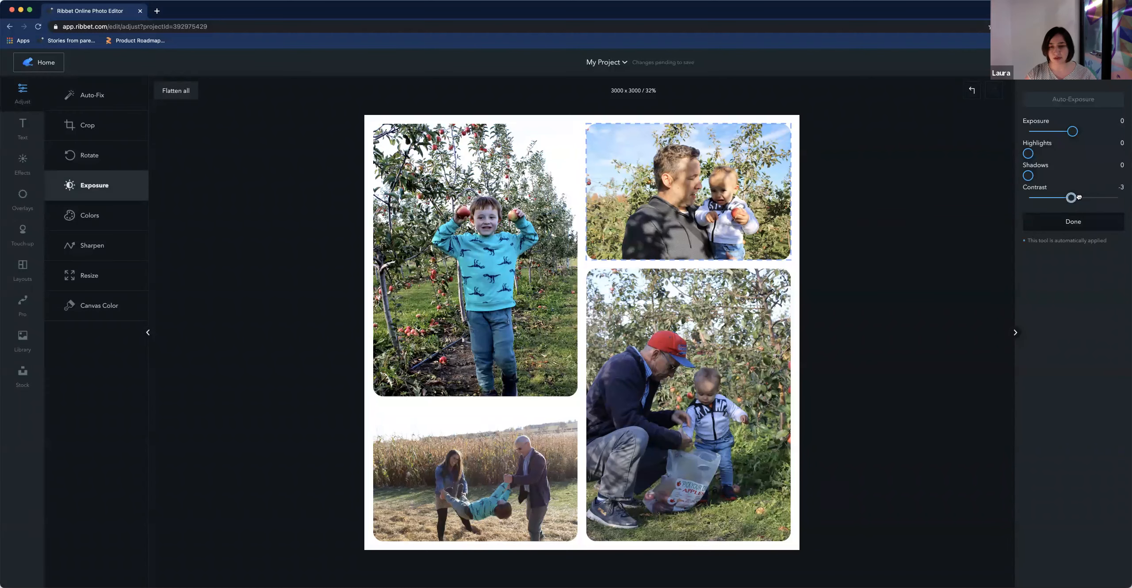
Set the bottom-right photo's exposure contrast to 15
{"action": "left_click", "coordinate": [739, 340]}
{"action": "left_click", "coordinate": [98, 192]}
{"action": "left_click", "coordinate": [1069, 198]}
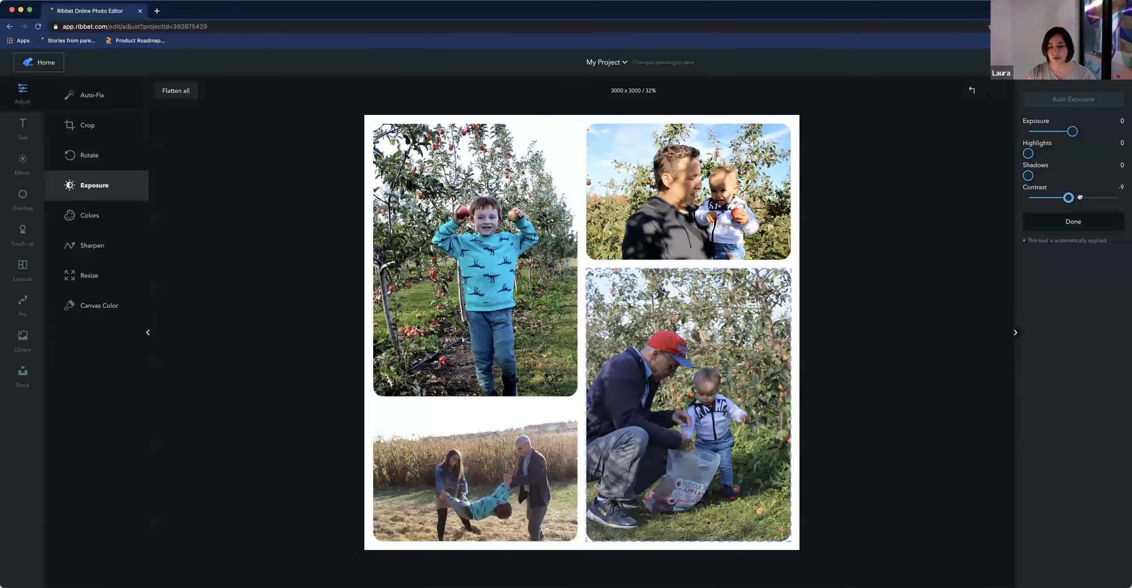
{"action": "left_click", "coordinate": [1080, 197]}
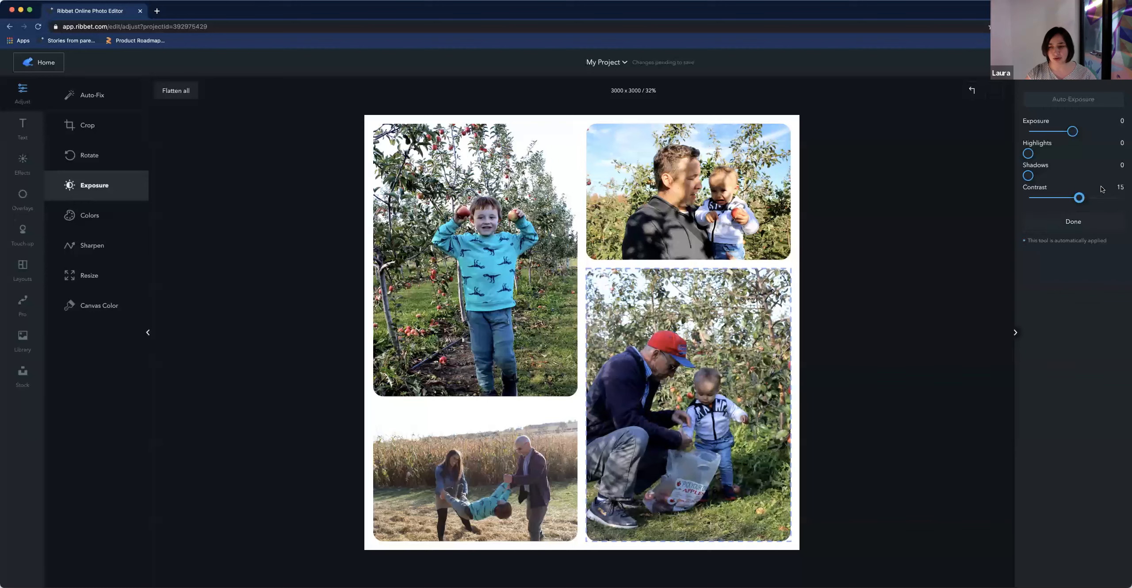
{"action": "left_click_drag", "start_coordinate": [1079, 197], "coordinate": [1079, 198]}
Set the bottom-left photo's exposure contrast to 17
{"action": "left_click", "coordinate": [480, 463]}
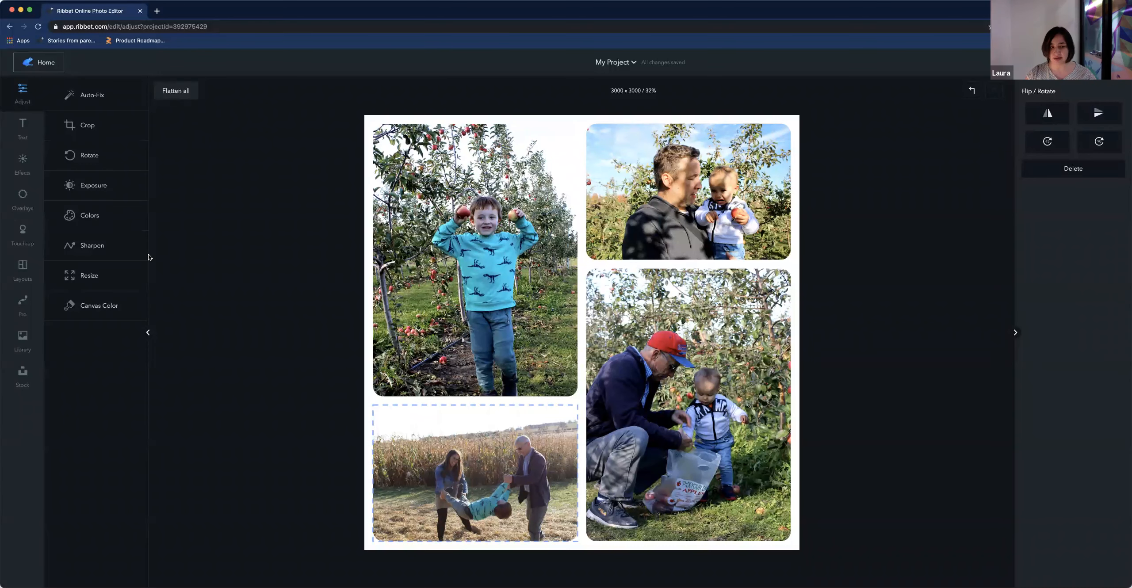
{"action": "left_click", "coordinate": [102, 186]}
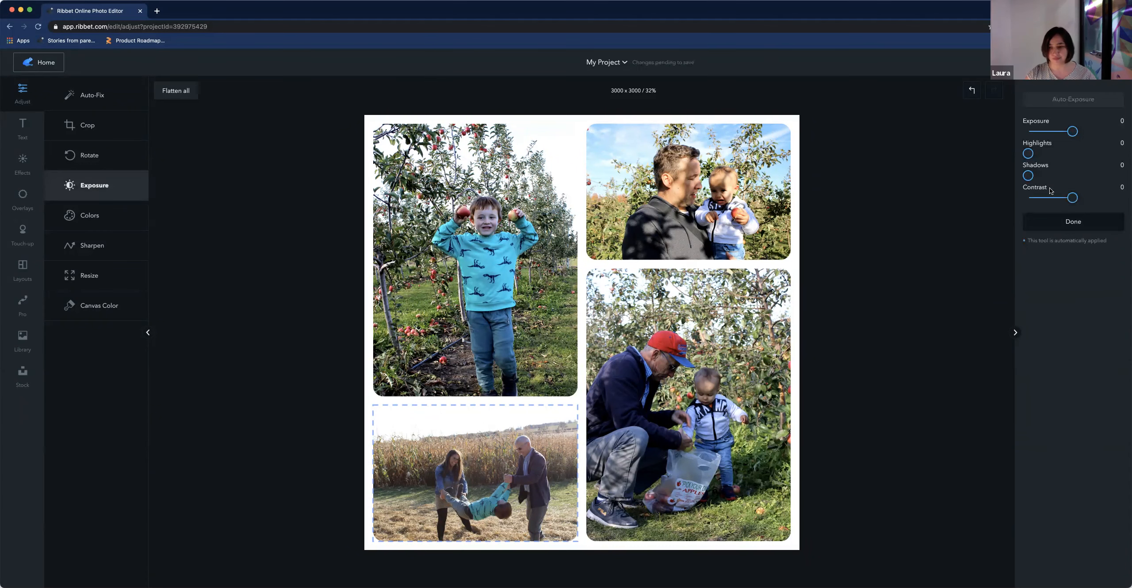
{"action": "left_click_drag", "start_coordinate": [1077, 197], "coordinate": [1080, 198]}
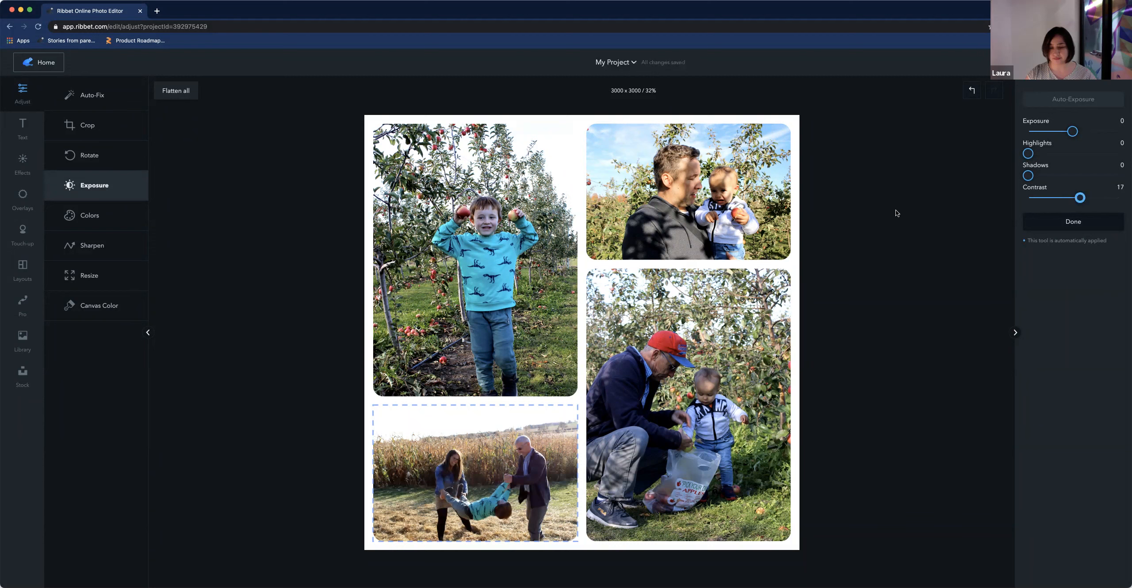
Try applying the Vignette effect to the bottom-left photo, then undo it
{"action": "left_click", "coordinate": [503, 332]}
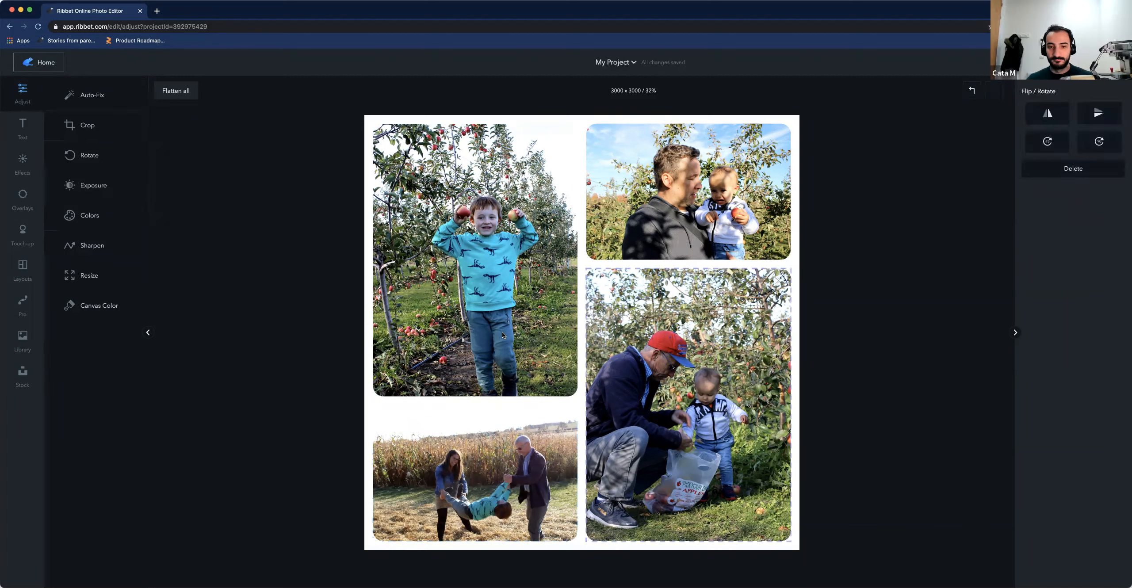
{"action": "left_click", "coordinate": [492, 468]}
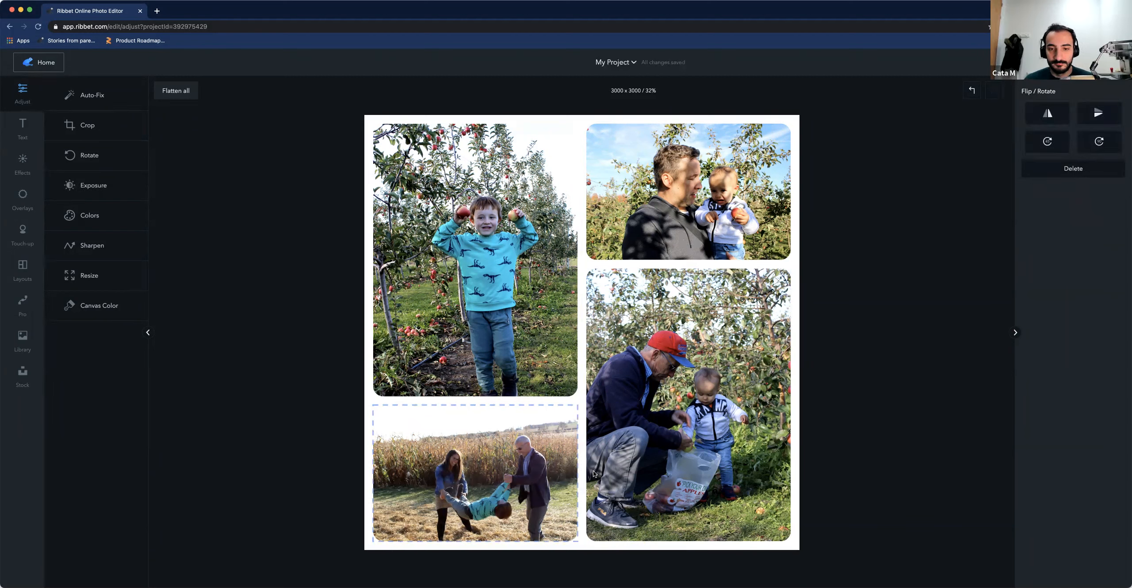
{"action": "left_click", "coordinate": [17, 160]}
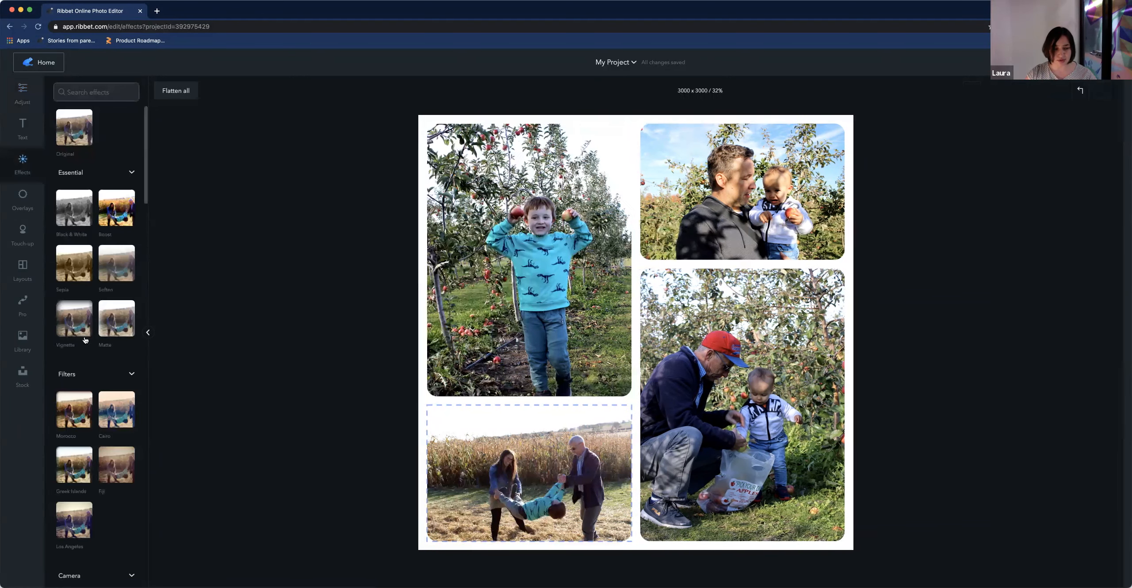
{"action": "left_click", "coordinate": [84, 330]}
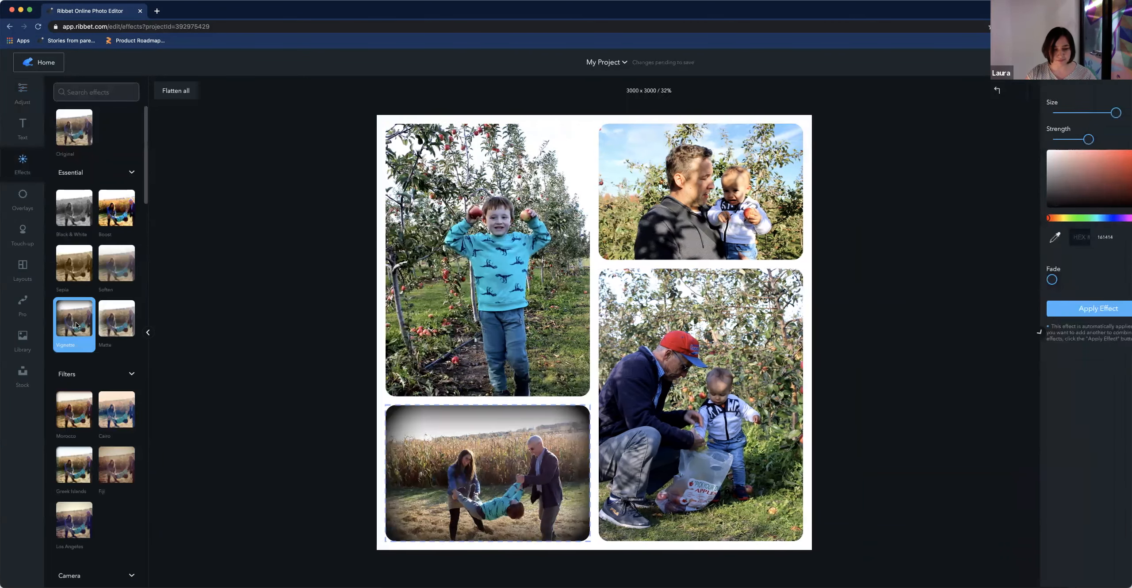
{"action": "left_click", "coordinate": [474, 324]}
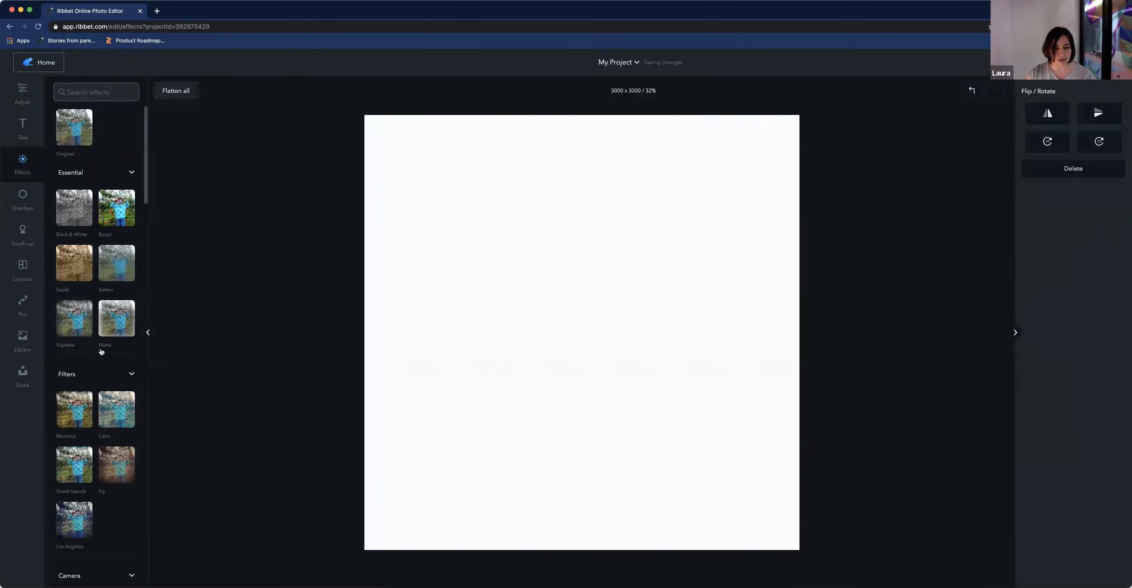
{"action": "left_click", "coordinate": [970, 91]}
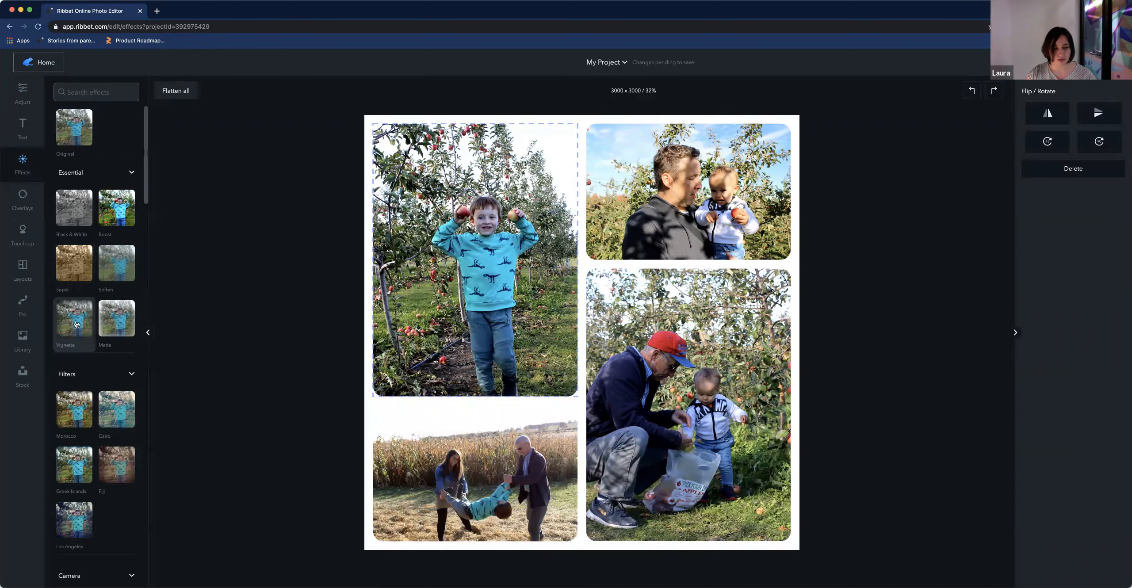
Apply the Monterey filter to the bottom-left photo
{"action": "left_click", "coordinate": [539, 487]}
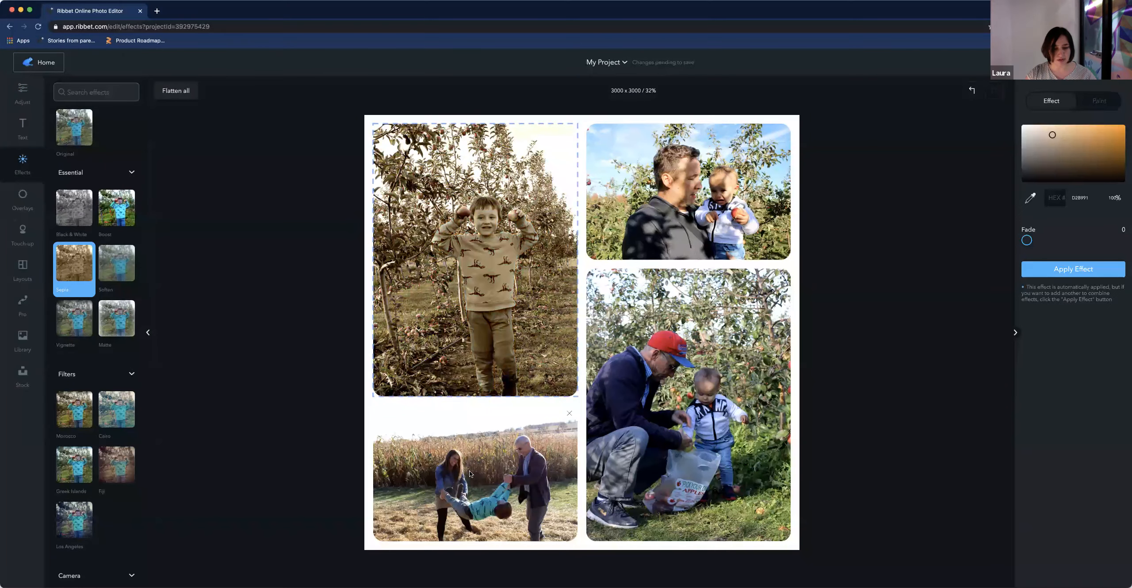
{"action": "left_click", "coordinate": [69, 416]}
{"action": "left_click", "coordinate": [764, 447]}
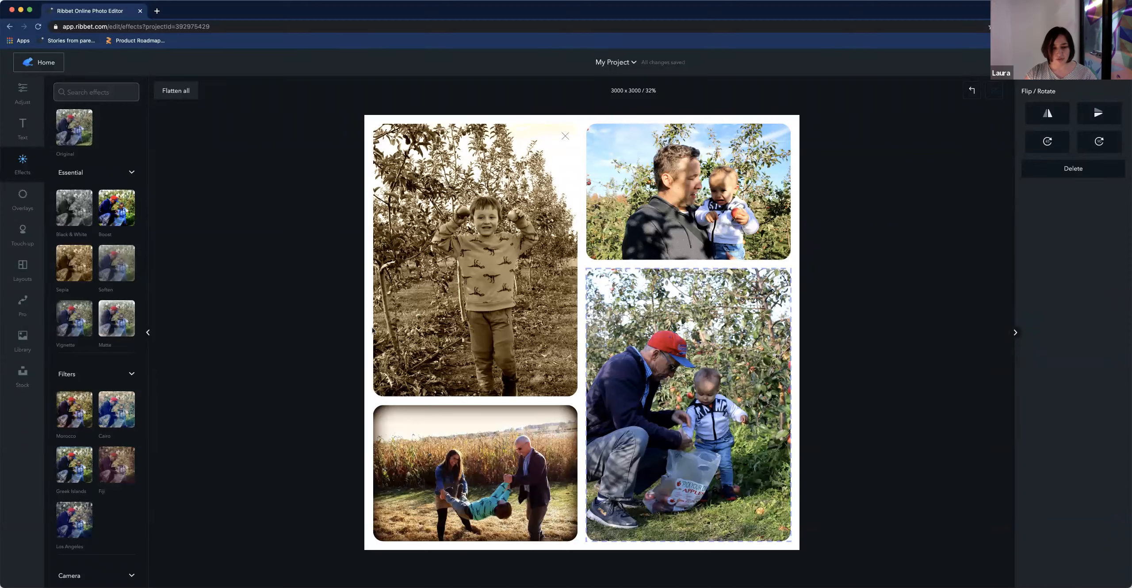
Try the Monterey, Matte and Boost effects on the top-left photo, then restore it to Original
{"action": "left_click", "coordinate": [419, 319]}
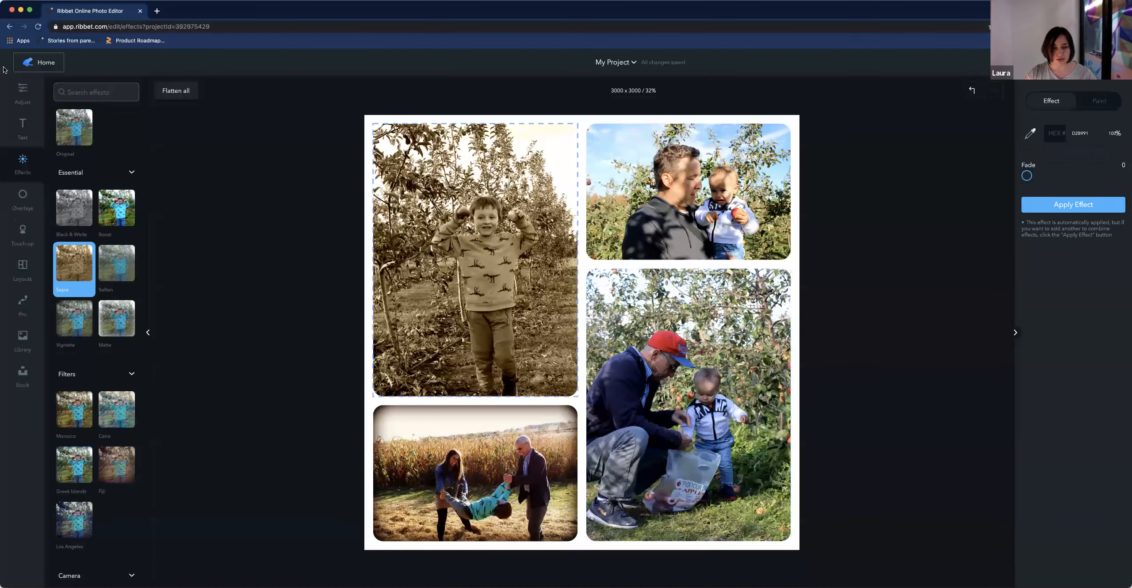
{"action": "left_click", "coordinate": [673, 316]}
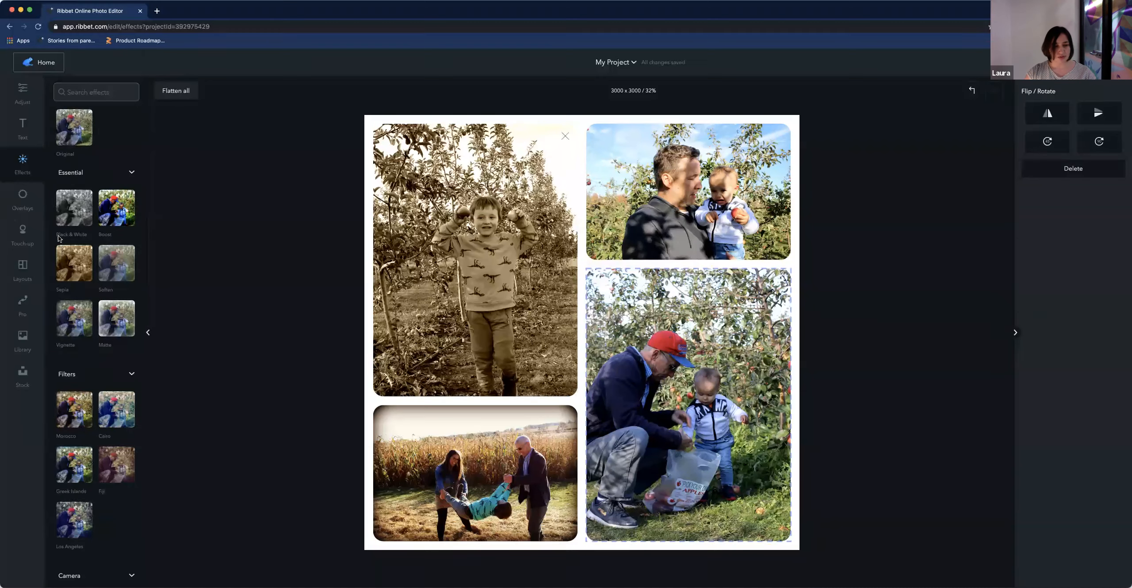
{"action": "left_click", "coordinate": [88, 411]}
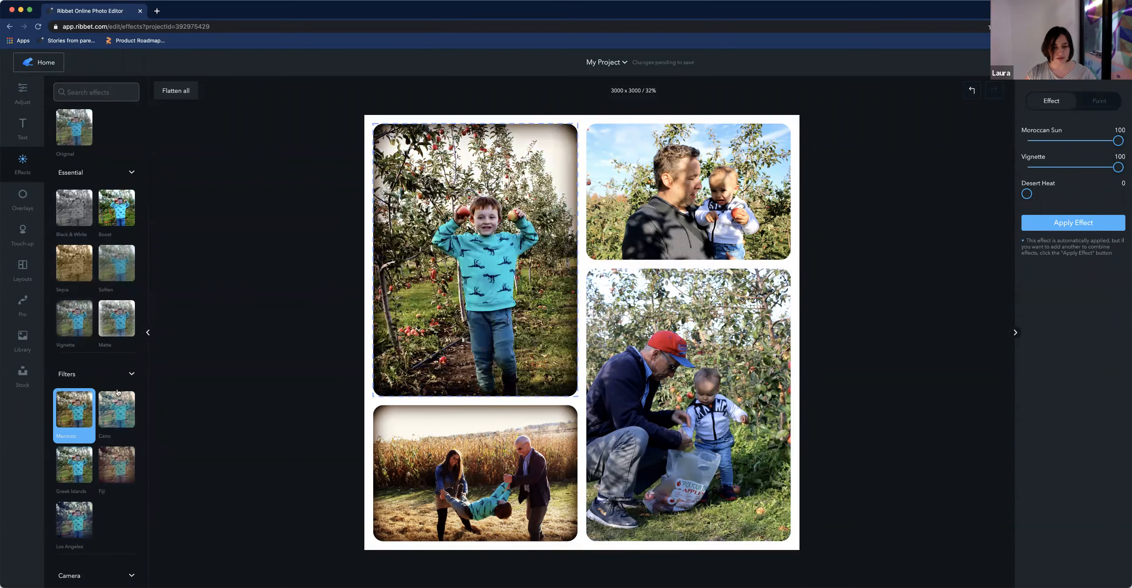
{"action": "left_click", "coordinate": [101, 322]}
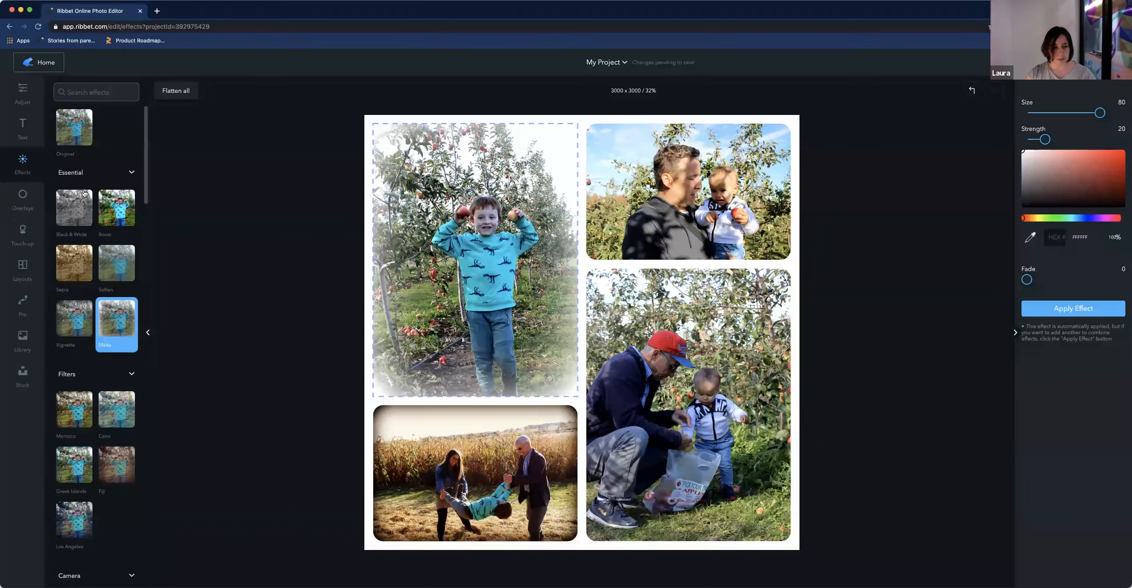
{"action": "left_click", "coordinate": [121, 207]}
{"action": "left_click", "coordinate": [75, 128]}
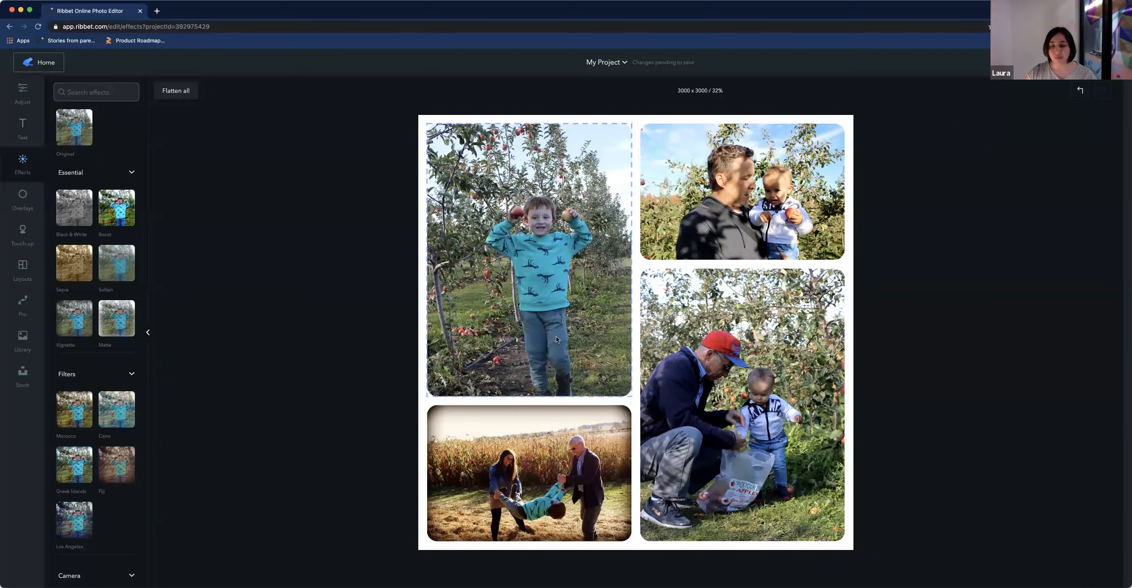
{"action": "left_click", "coordinate": [651, 423]}
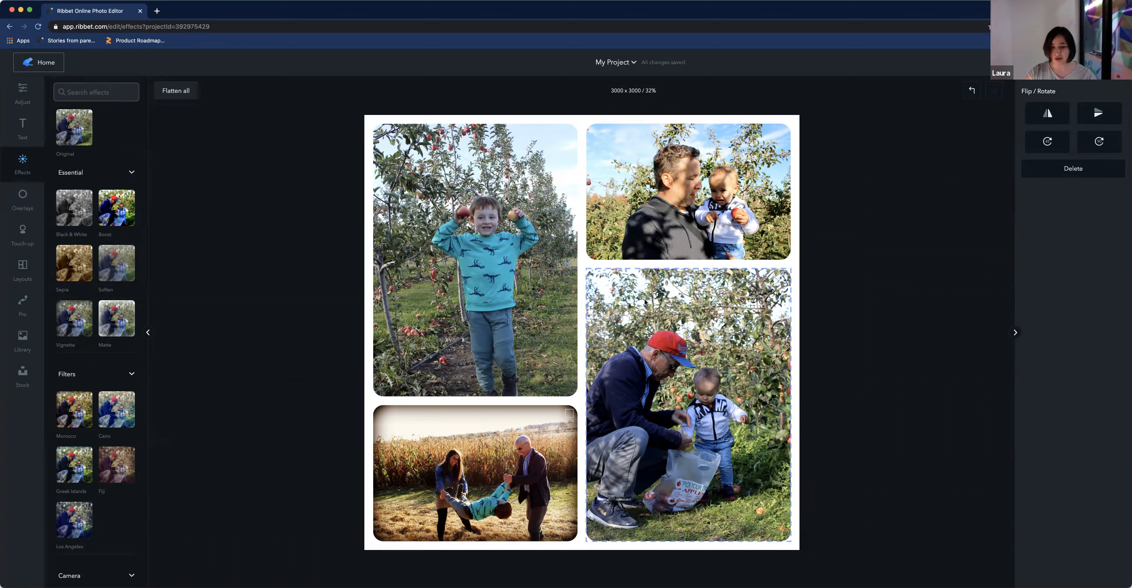
{"action": "left_click", "coordinate": [504, 443]}
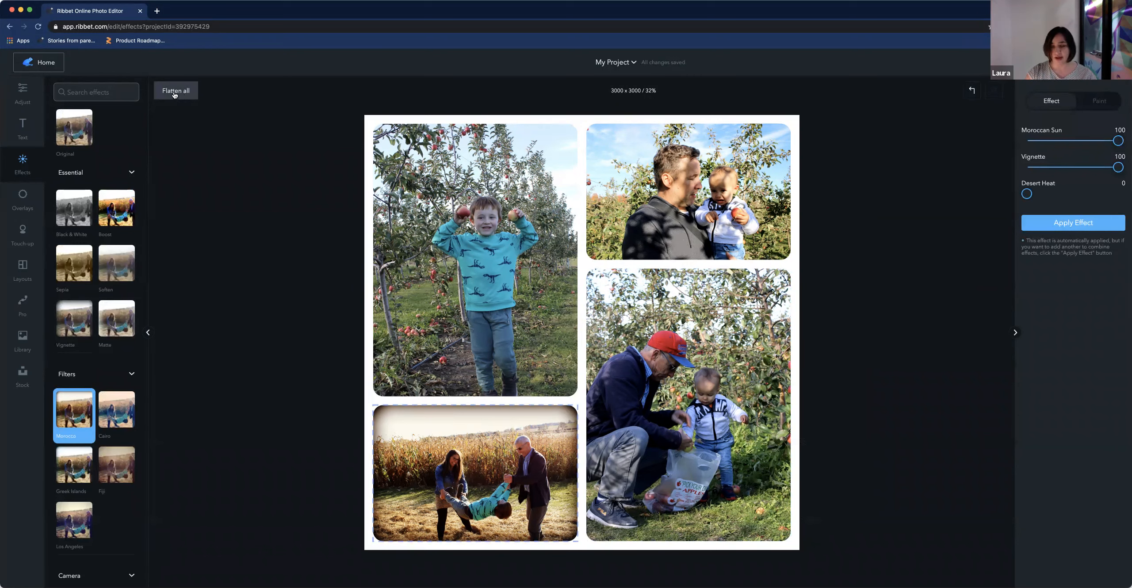
{"action": "left_click", "coordinate": [701, 392]}
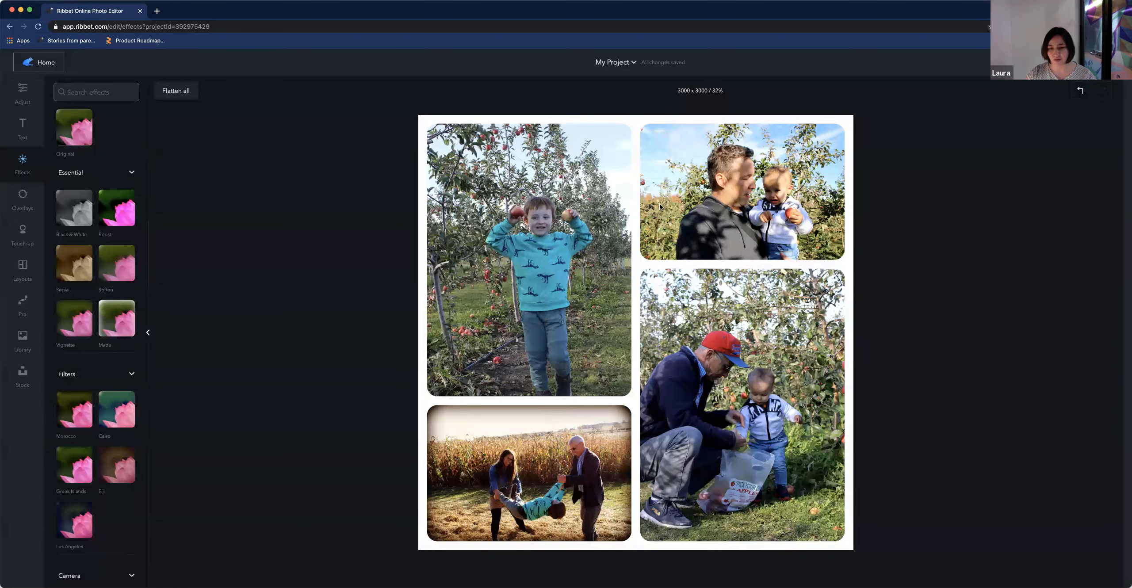
Set the whole collage's exposure to -4
{"action": "left_click", "coordinate": [22, 125]}
{"action": "left_click", "coordinate": [22, 92]}
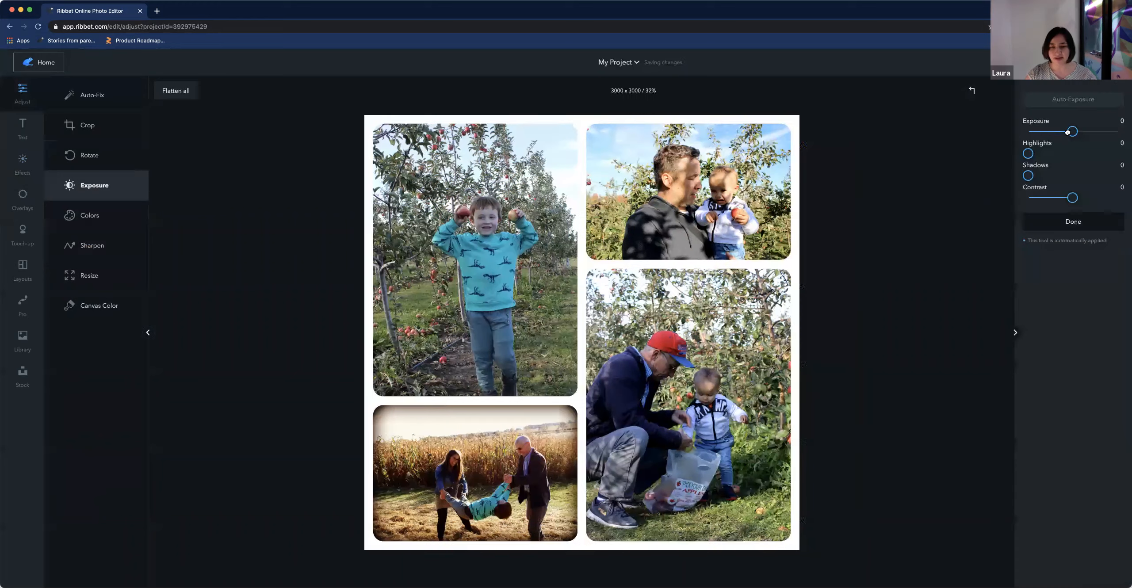
{"action": "left_click", "coordinate": [1071, 132]}
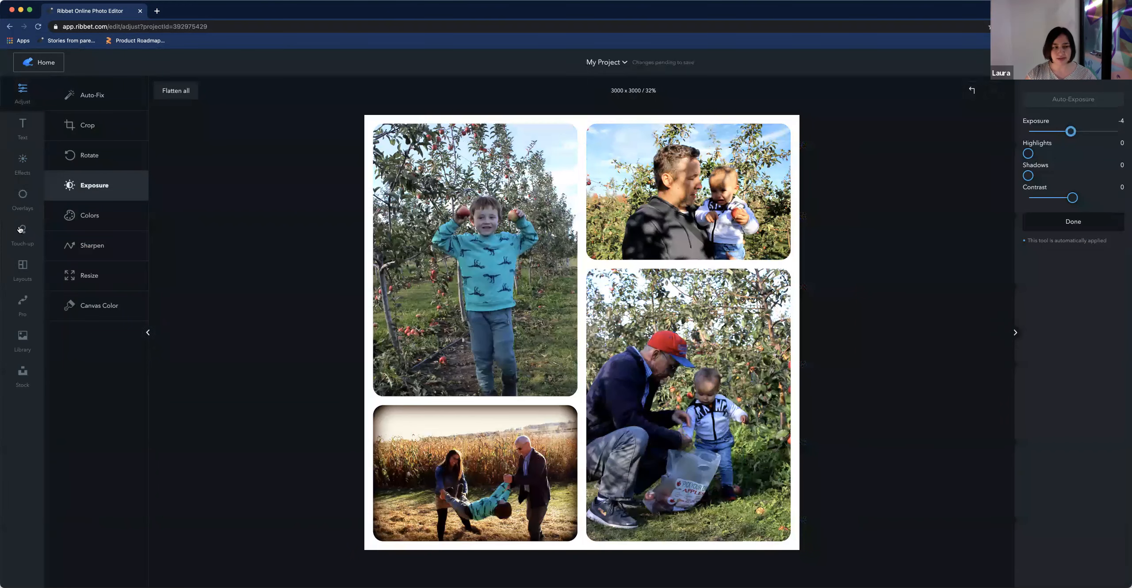
Try the Sepia and Vignette effects on the whole collage, then return it to Original
{"action": "left_click", "coordinate": [25, 169]}
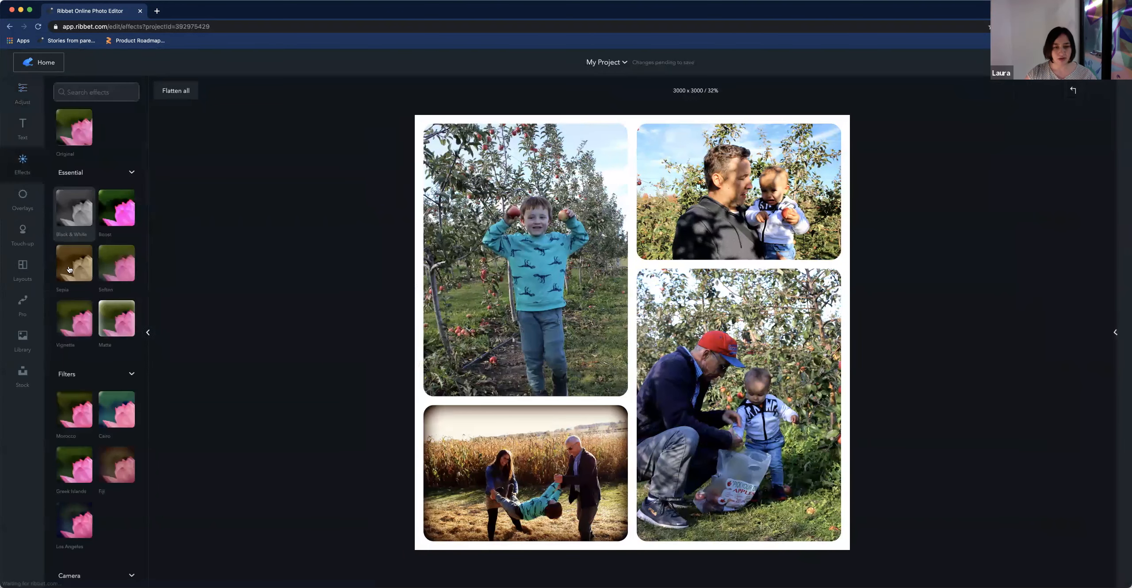
{"action": "left_click", "coordinate": [72, 269]}
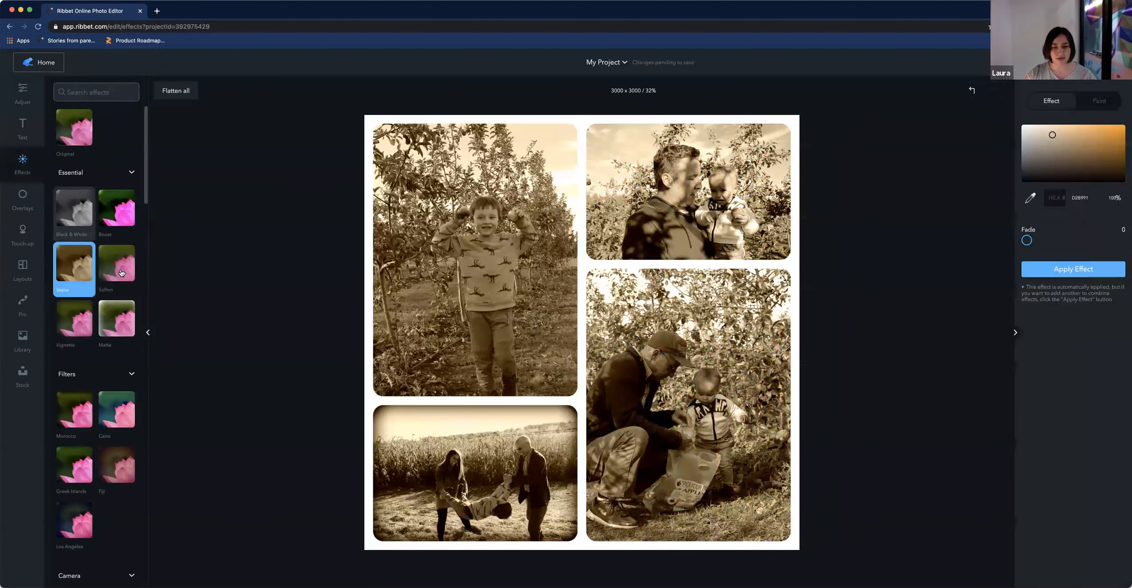
{"action": "left_click", "coordinate": [69, 333]}
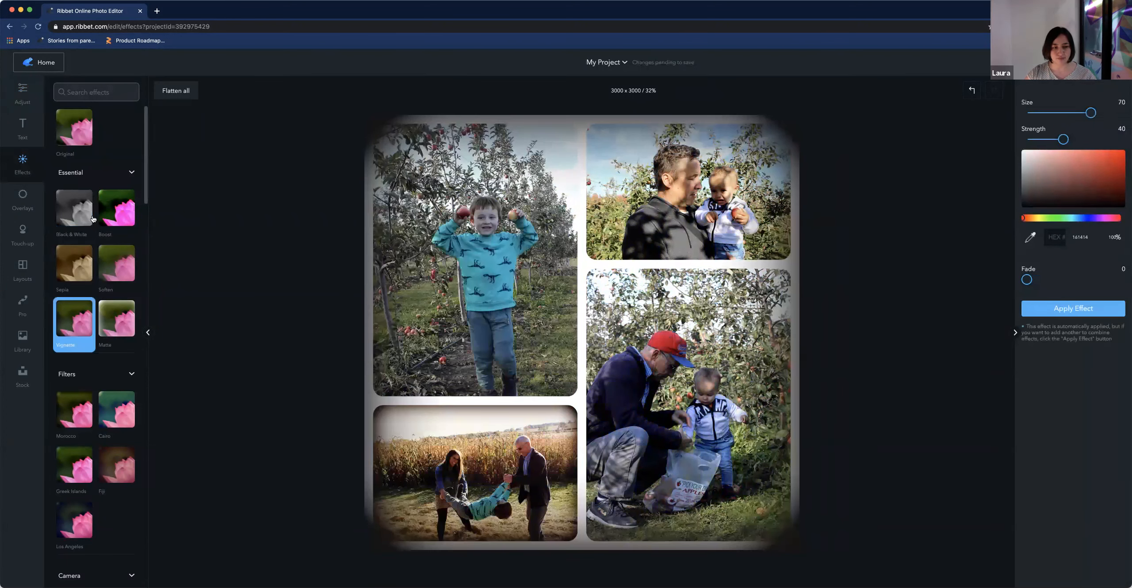
{"action": "left_click", "coordinate": [70, 139]}
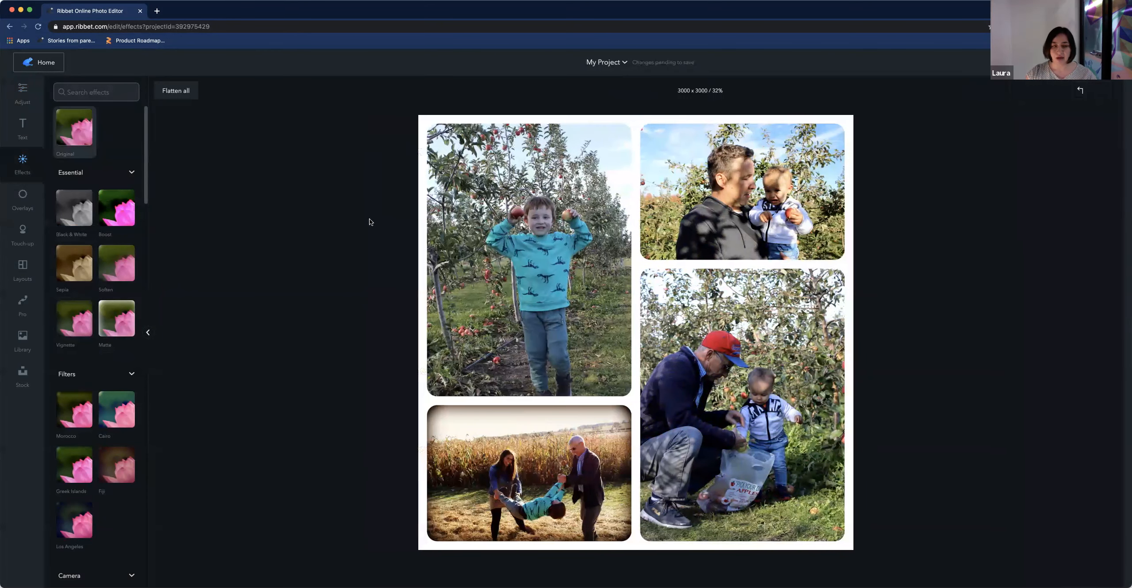
Add the text "Apple picking" and move it to the lower edge of the bottom-left photo
{"action": "left_click", "coordinate": [22, 130]}
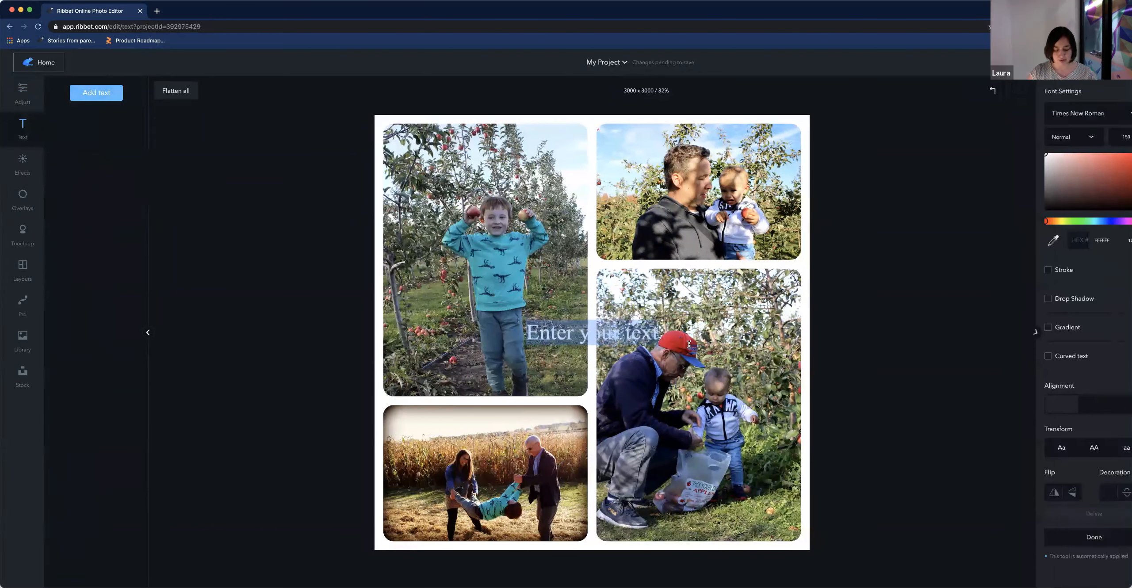
{"action": "type", "text": "Apple picking"}
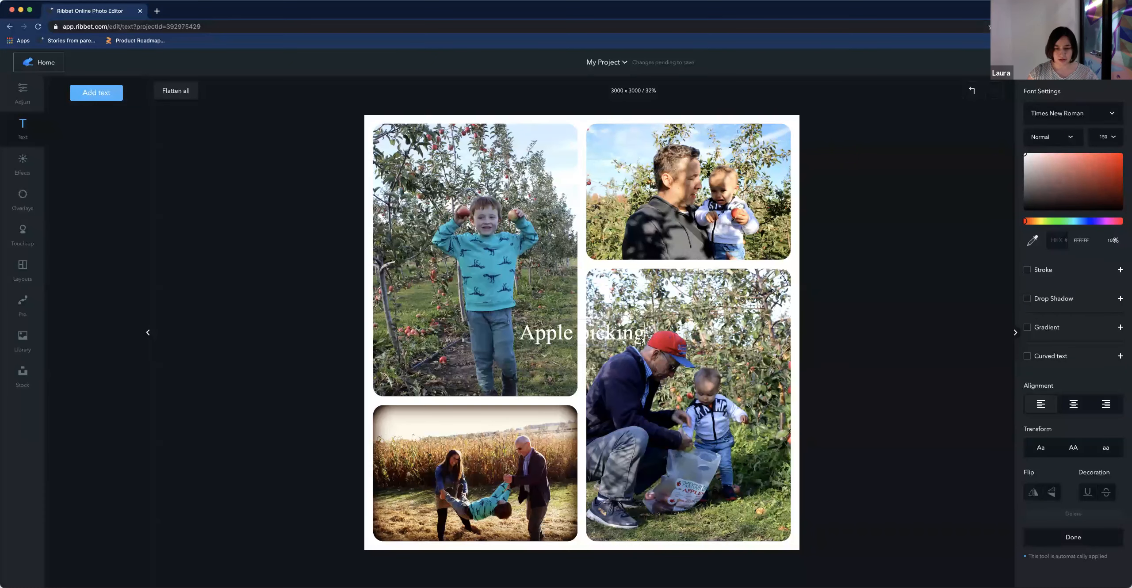
{"action": "left_click", "coordinate": [576, 358]}
{"action": "left_click_drag", "start_coordinate": [578, 338], "coordinate": [390, 523]}
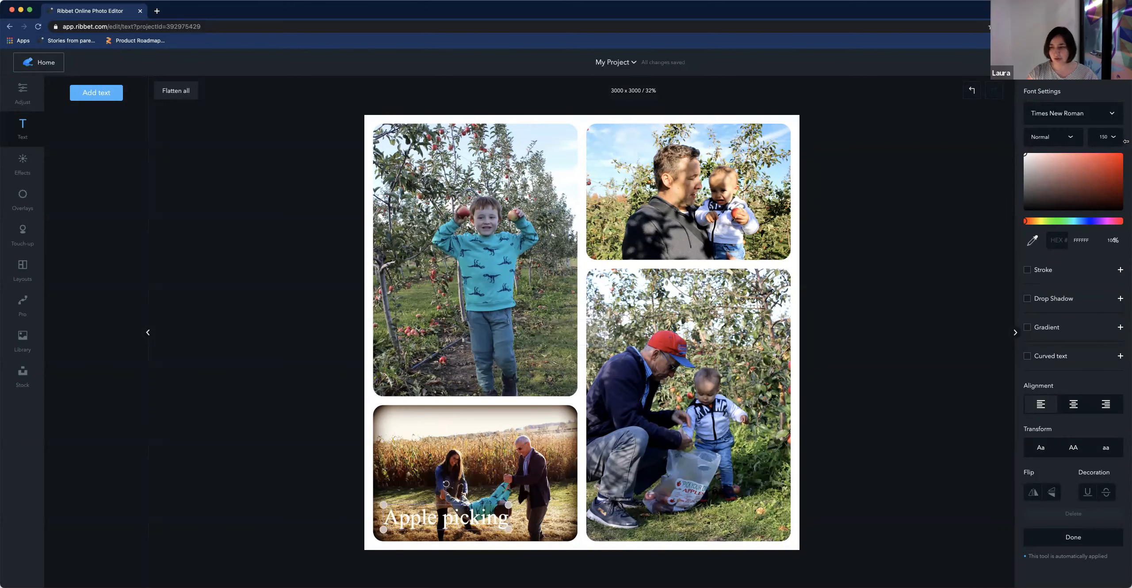
Change the caption's font to Bree Serif and nudge it along the bottom-left photo's lower edge
{"action": "left_click", "coordinate": [1074, 113]}
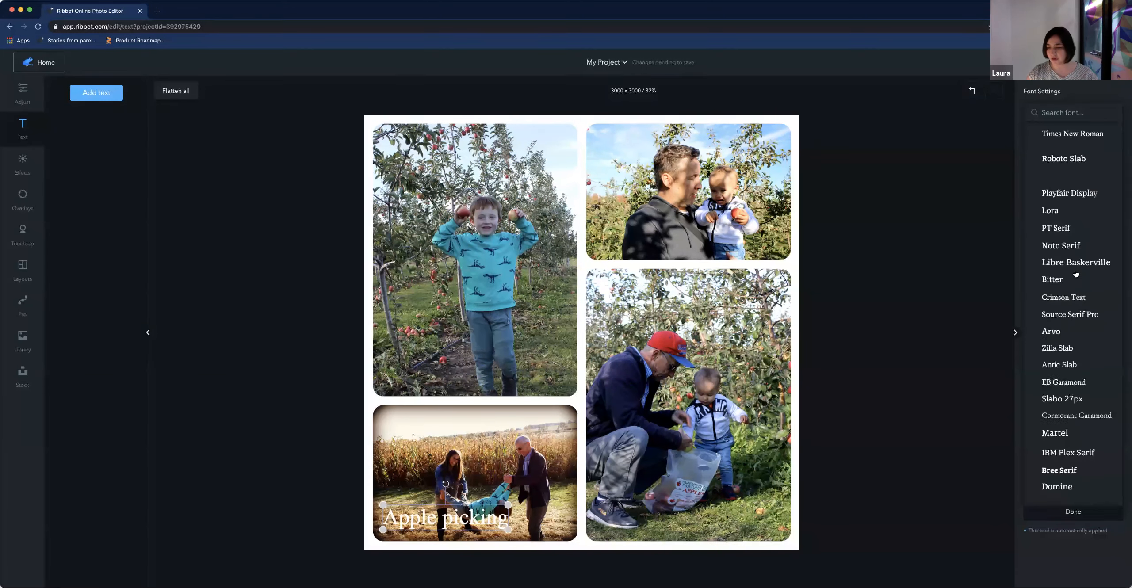
{"action": "scroll", "coordinate": [1079, 327], "scroll_direction": "down", "scroll_amount": 3}
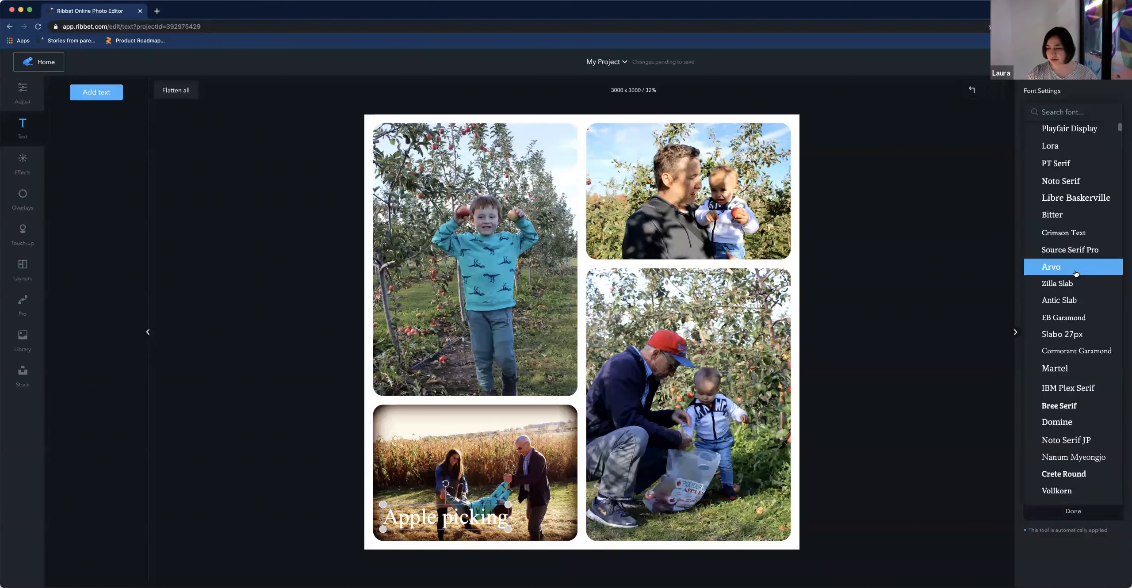
{"action": "left_click", "coordinate": [1061, 381]}
{"action": "left_click_drag", "start_coordinate": [468, 532], "coordinate": [474, 535]}
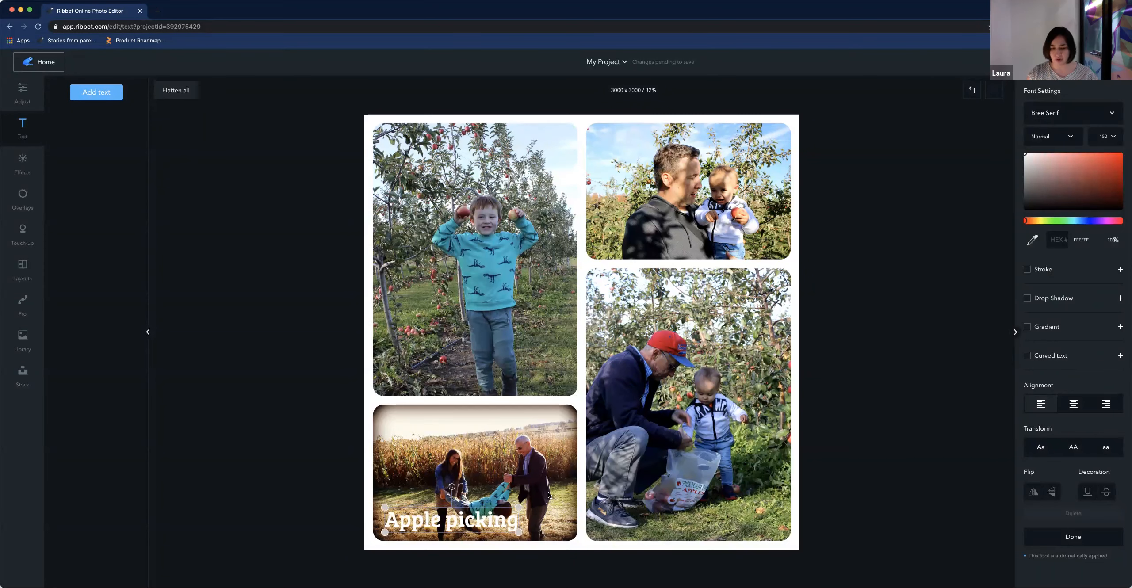
{"action": "left_click_drag", "start_coordinate": [483, 524], "coordinate": [448, 528]}
{"action": "left_click", "coordinate": [547, 551]}
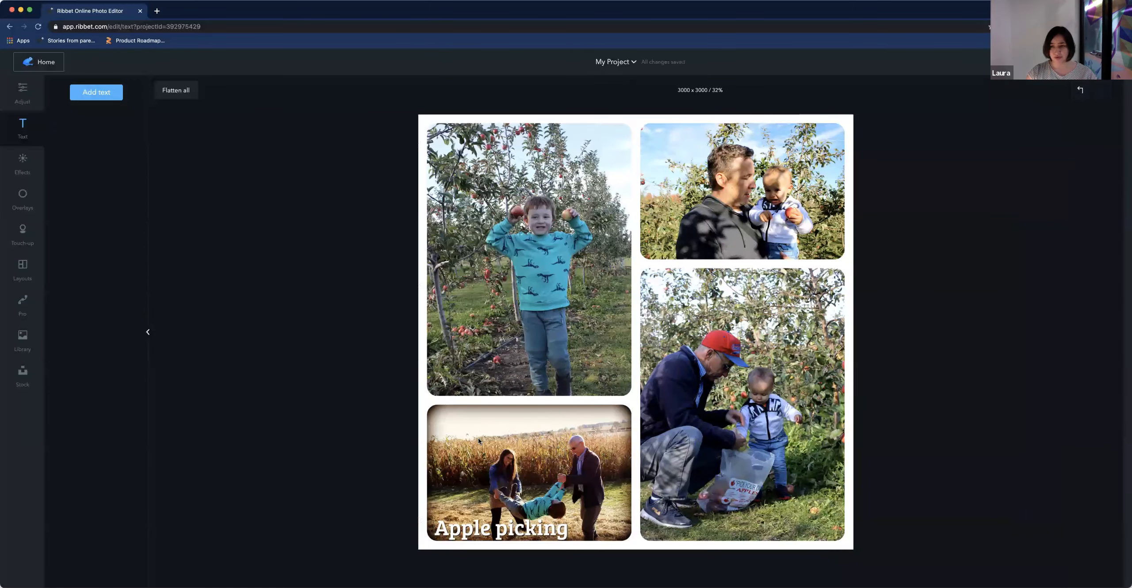
Flatten all layers of the collage, discarding the stray placeholder text box
{"action": "left_click", "coordinate": [178, 96]}
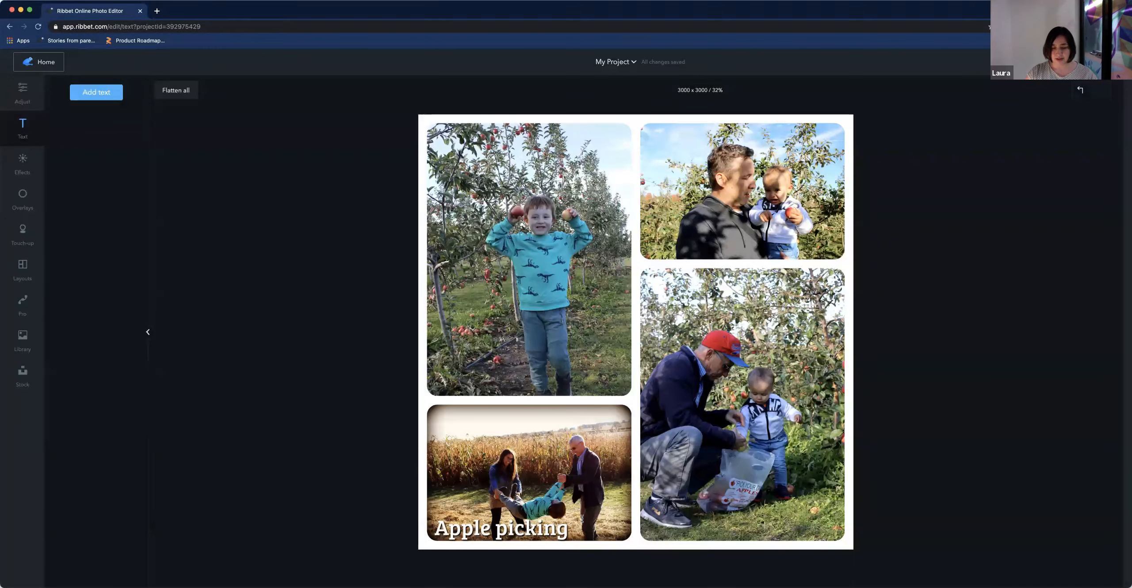
{"action": "left_click", "coordinate": [582, 519]}
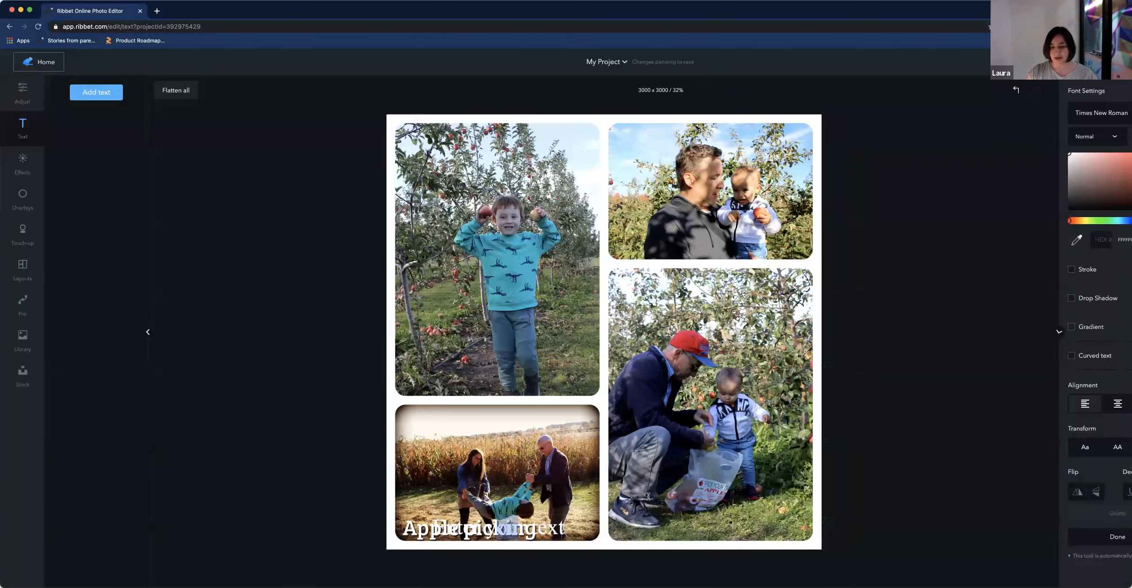
{"action": "left_click", "coordinate": [574, 536]}
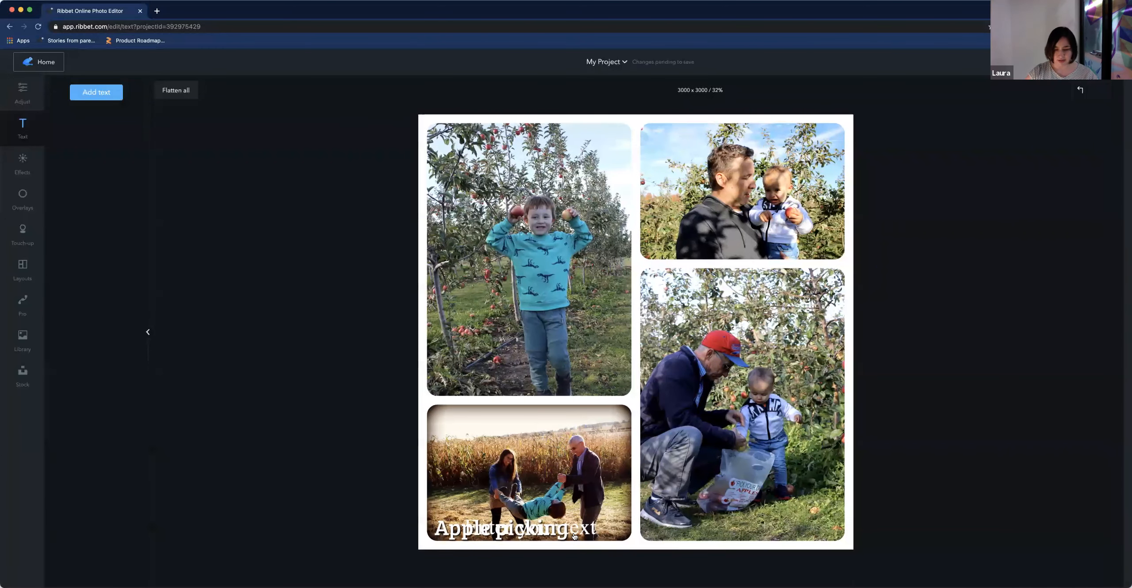
{"action": "left_click", "coordinate": [564, 534]}
{"action": "left_click", "coordinate": [1089, 537]}
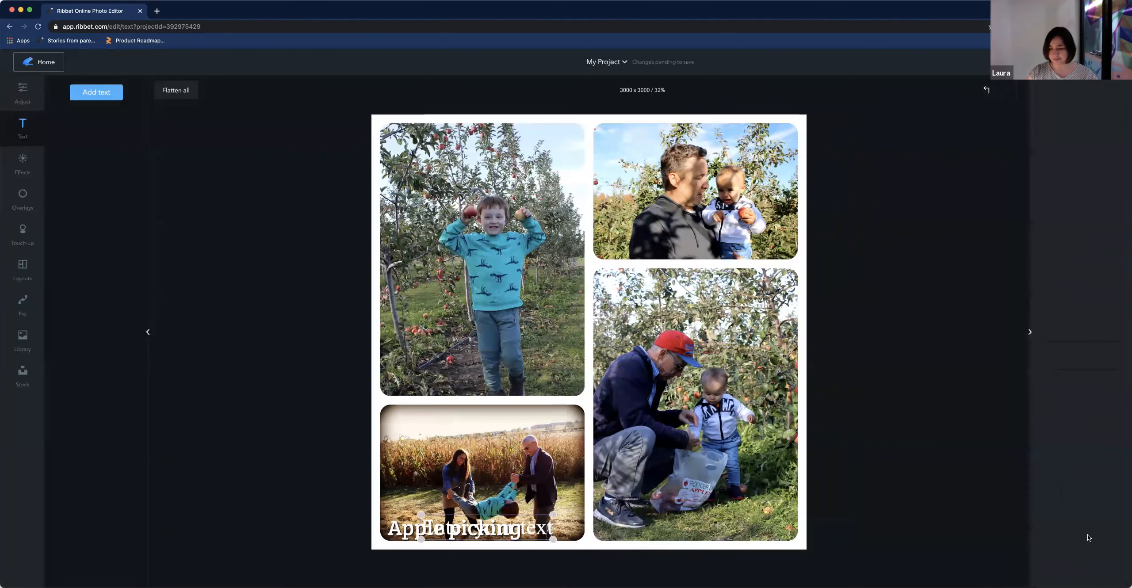
{"action": "left_click", "coordinate": [551, 531]}
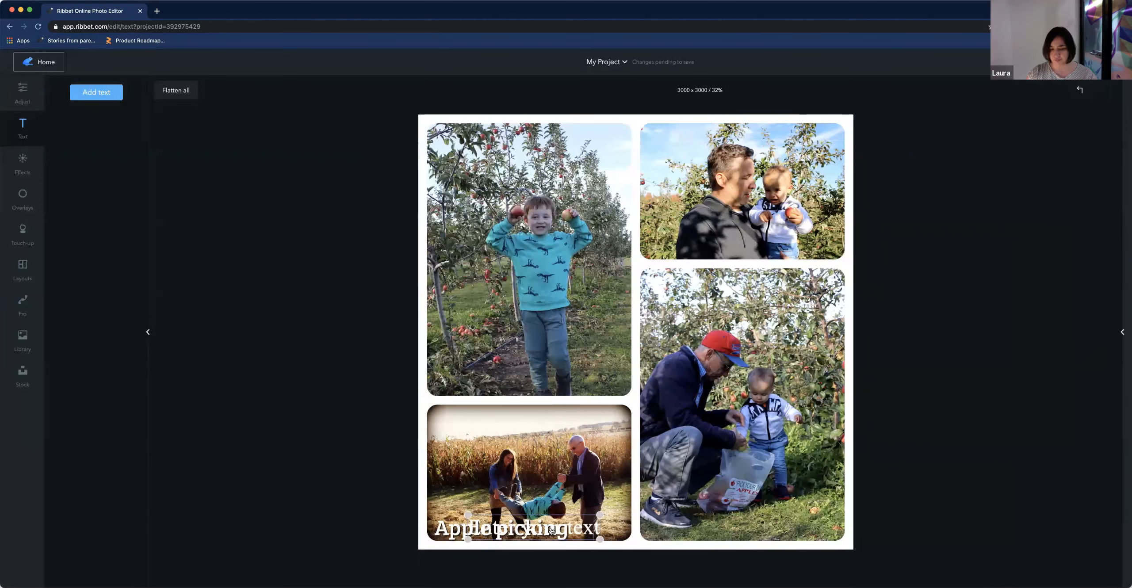
{"action": "left_click", "coordinate": [585, 530]}
{"action": "left_click", "coordinate": [1076, 536]}
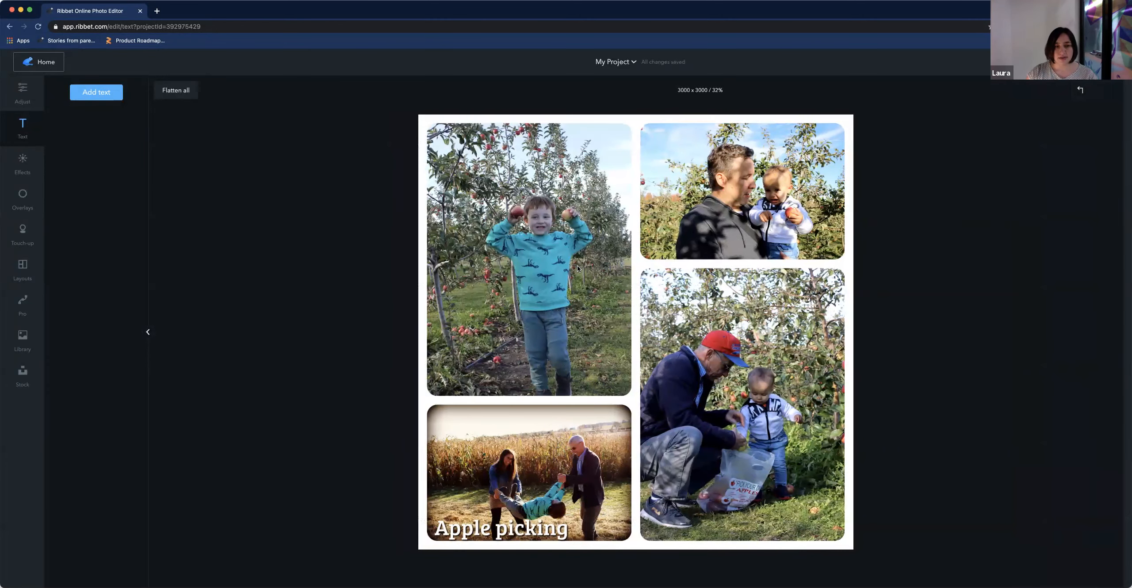
Start a new blank canvas project of 1000 × 1000 pixels from the home page
{"action": "left_click", "coordinate": [40, 62]}
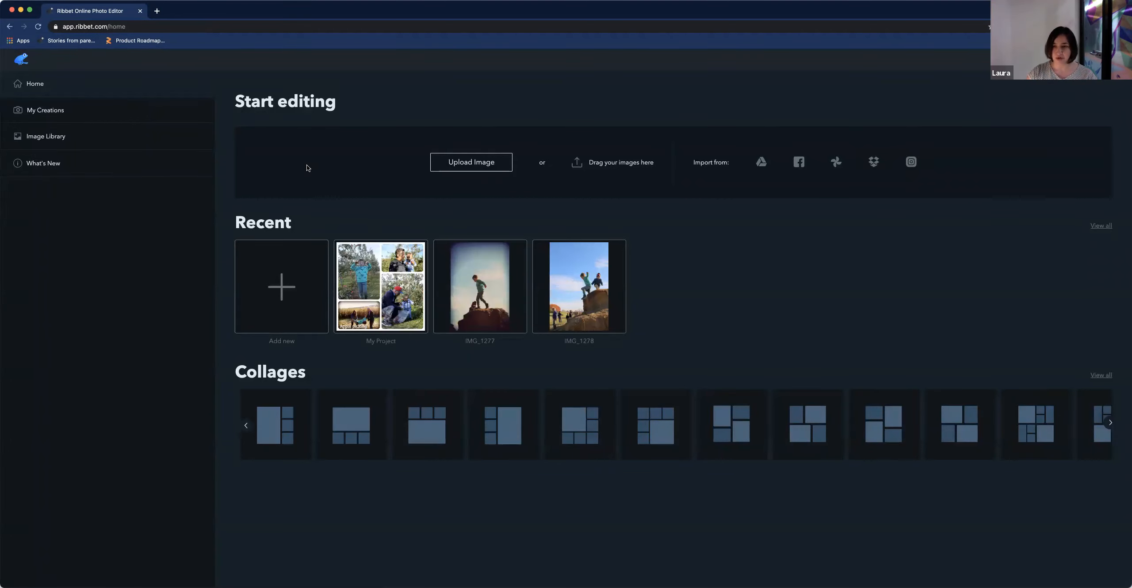
{"action": "left_click", "coordinate": [285, 282]}
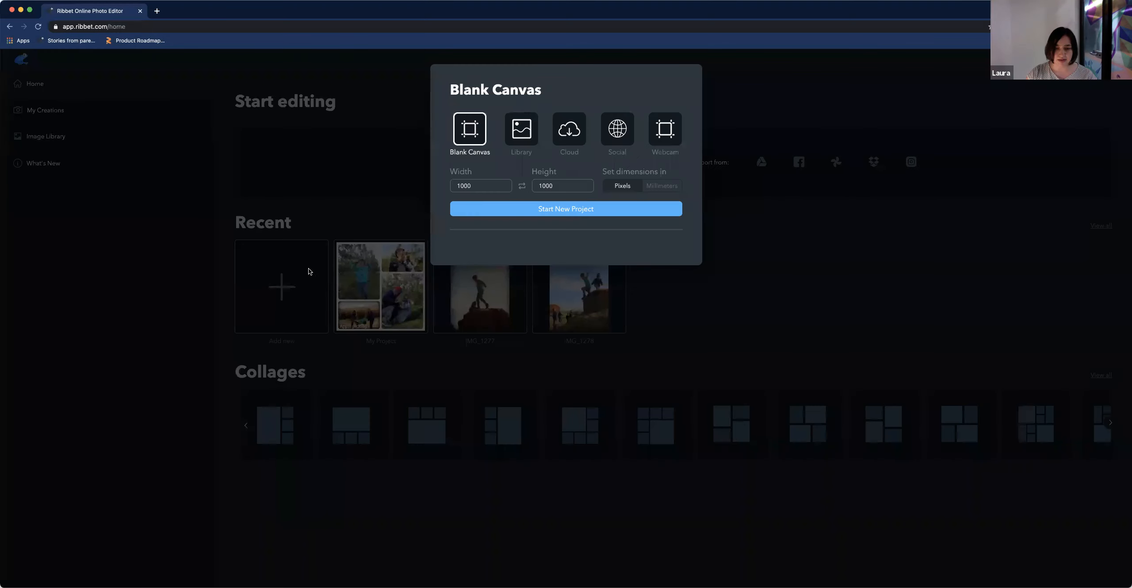
{"action": "left_click", "coordinate": [573, 210]}
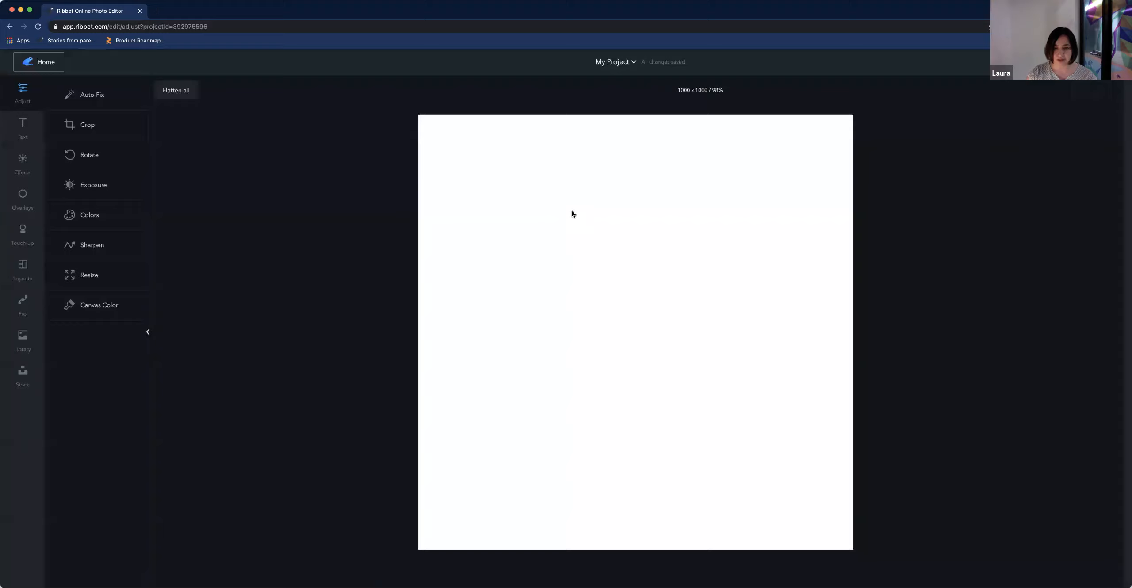
Set the new canvas colour to transparent
{"action": "left_click", "coordinate": [99, 305]}
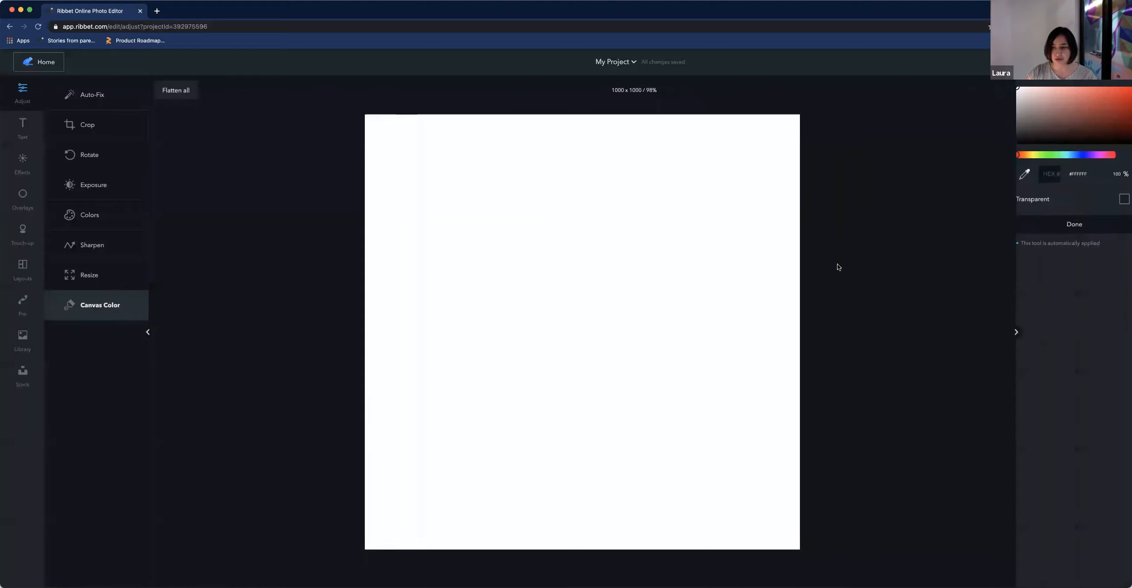
{"action": "mouse_move", "coordinate": [1015, 88]}
{"action": "left_mouse_down"}
{"action": "mouse_move", "coordinate": [1104, 111]}
{"action": "mouse_move", "coordinate": [1016, 91]}
{"action": "left_mouse_up"}
{"action": "left_click", "coordinate": [1122, 227]}
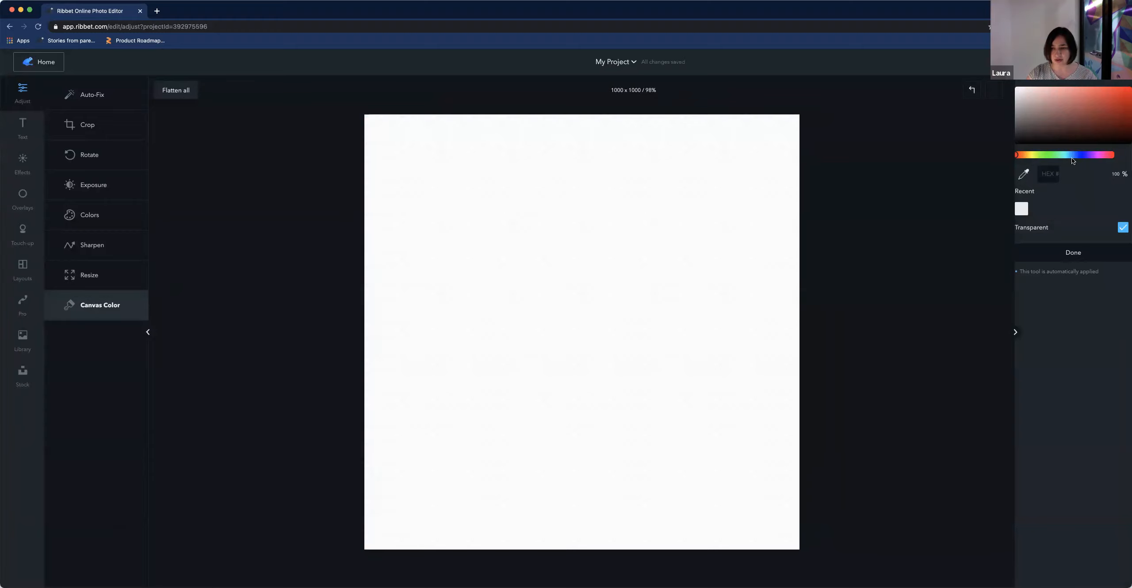
Switch the canvas colour to solid white and place the girl's photo from the recent library photos onto the canvas
{"action": "left_click_drag", "start_coordinate": [1034, 98], "coordinate": [1005, 85]}
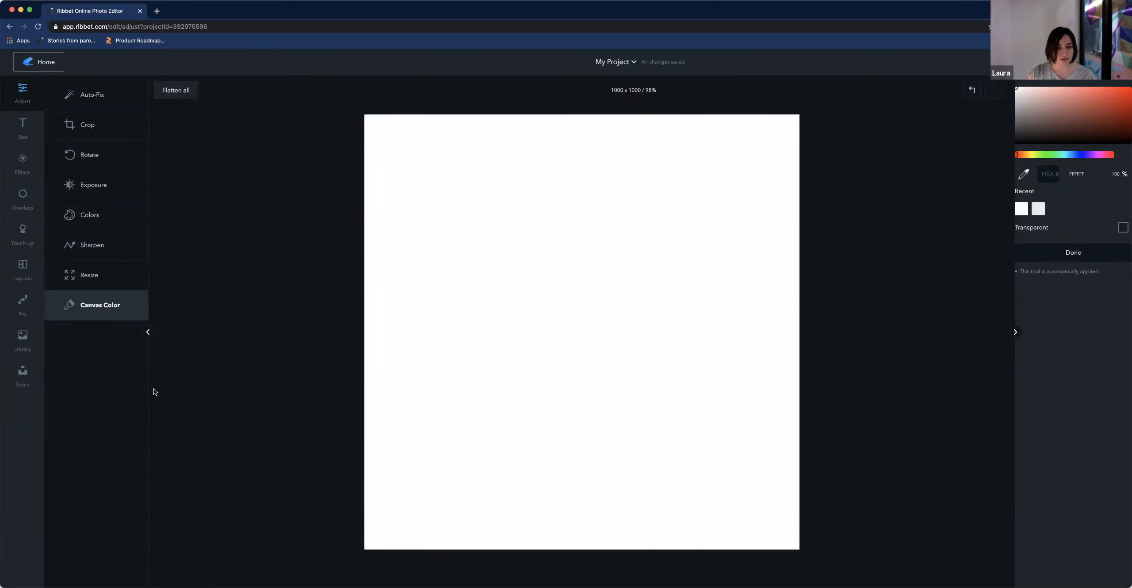
{"action": "left_click", "coordinate": [22, 340]}
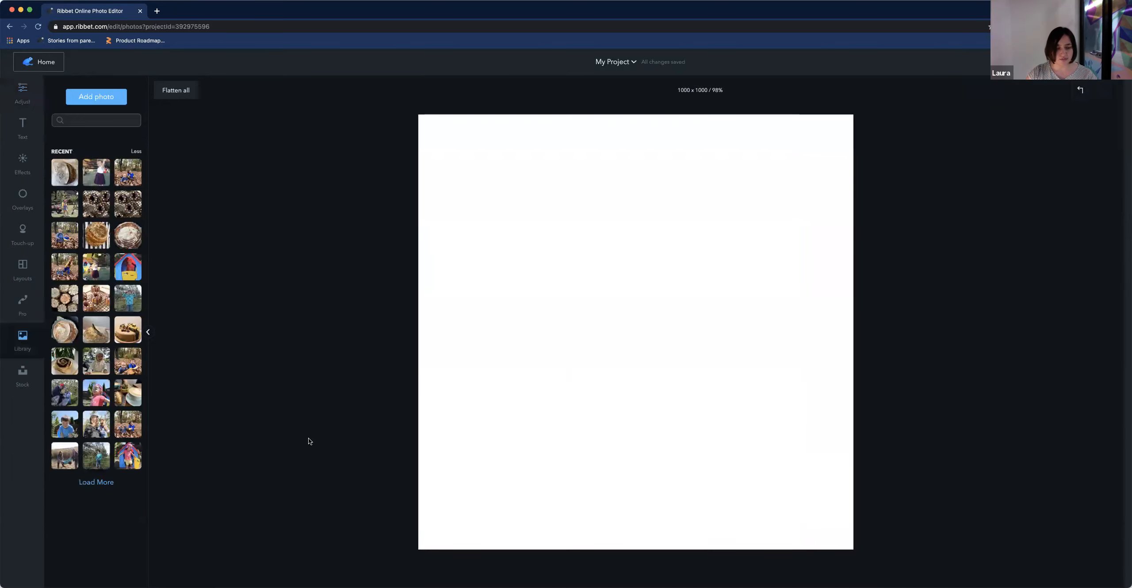
{"action": "left_click", "coordinate": [99, 400]}
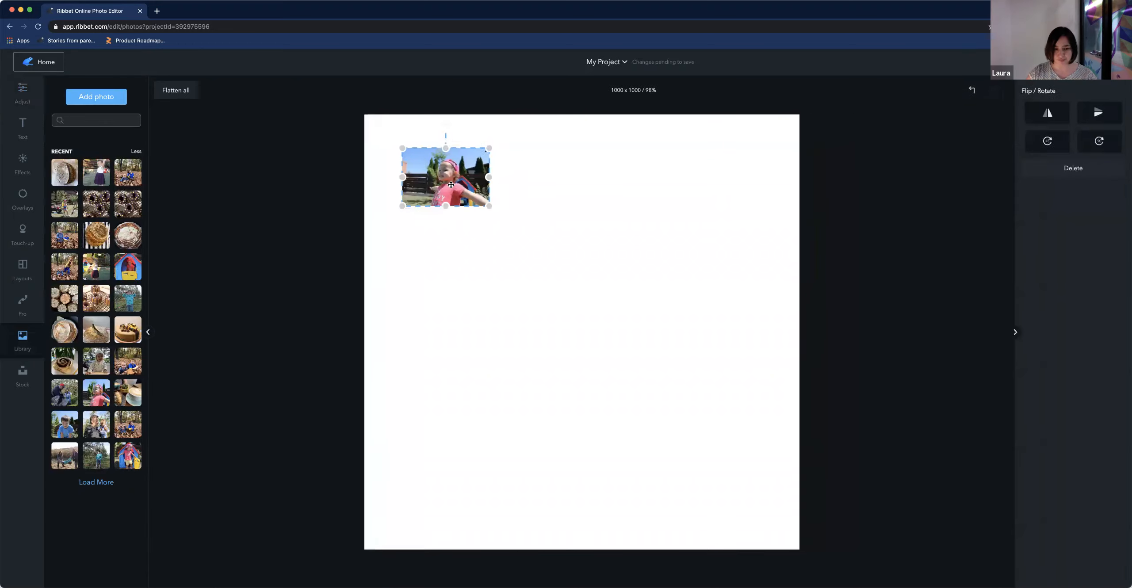
Enlarge the photo to span the canvas width across its upper part, leaving white space below
{"action": "left_click_drag", "start_coordinate": [470, 192], "coordinate": [629, 261]}
{"action": "left_click_drag", "start_coordinate": [541, 214], "coordinate": [529, 203]}
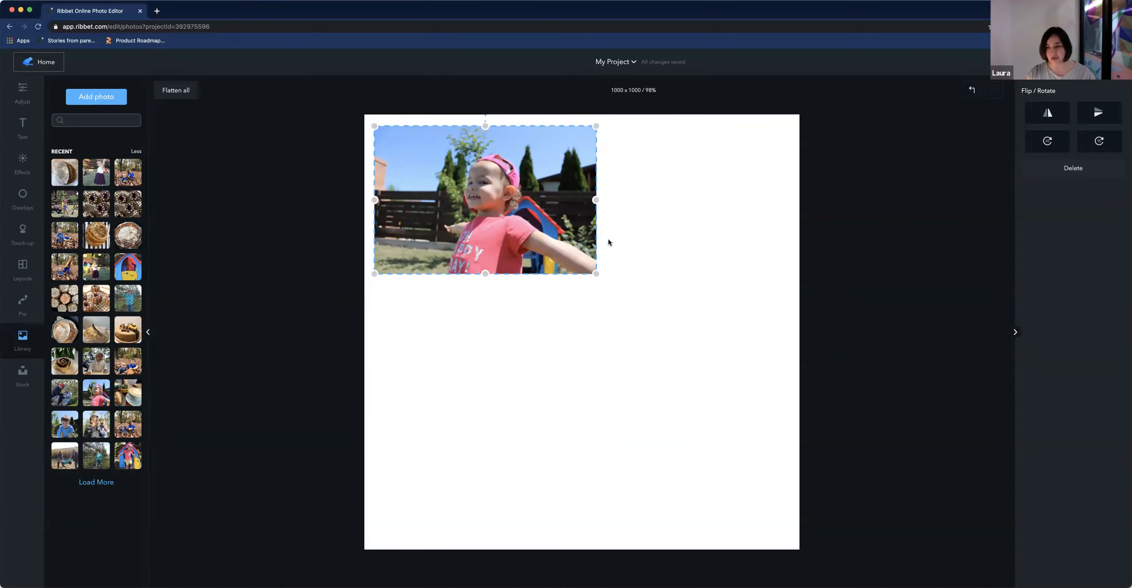
{"action": "left_click_drag", "start_coordinate": [597, 273], "coordinate": [788, 428]}
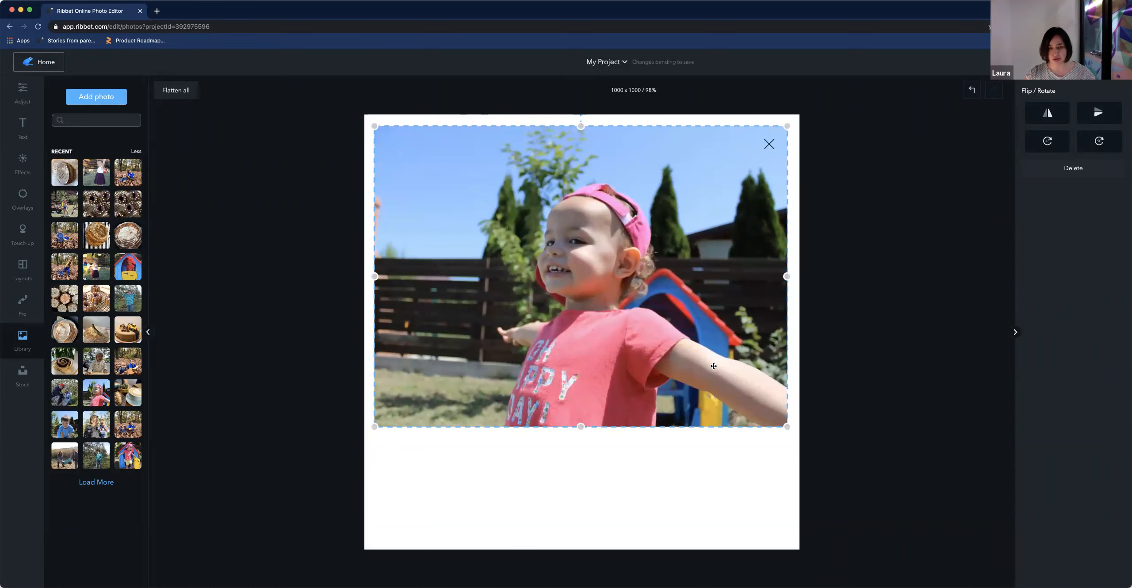
{"action": "left_click", "coordinate": [617, 483]}
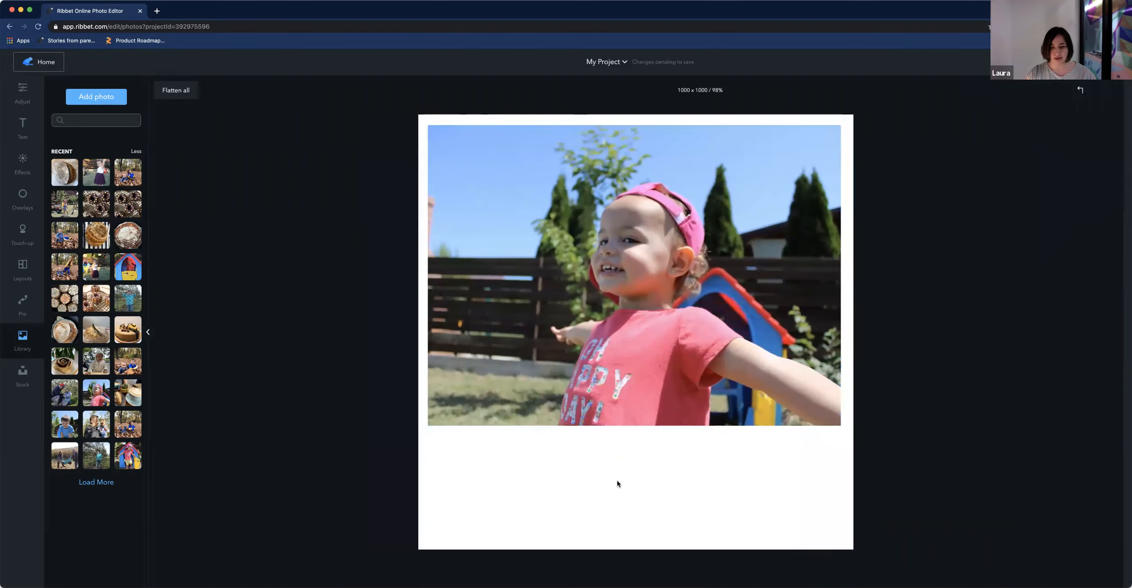
Apply the Orton camera effect to the photo
{"action": "left_click", "coordinate": [691, 383]}
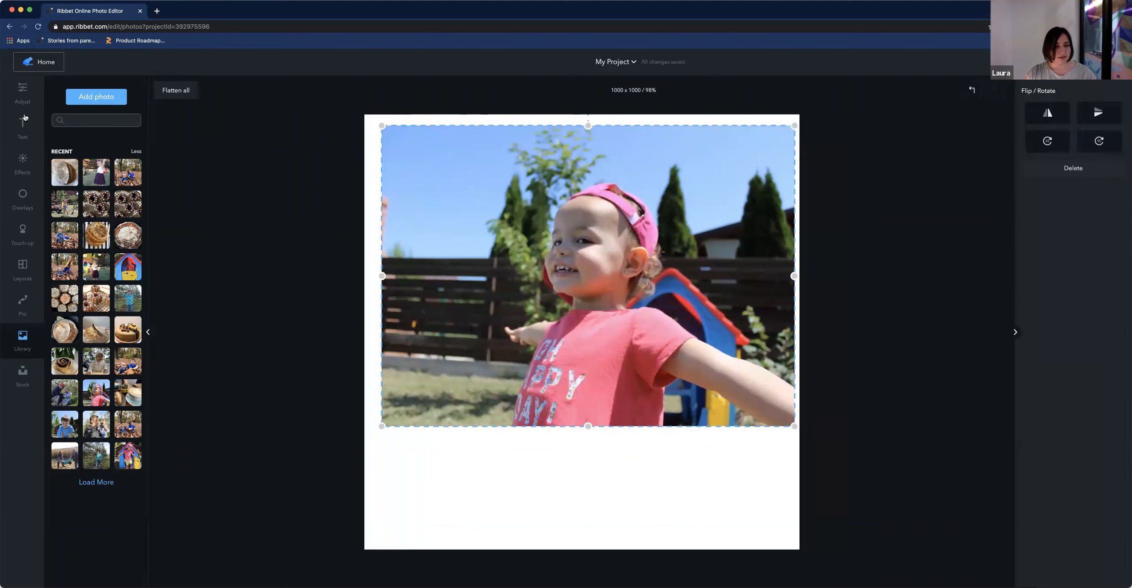
{"action": "left_click", "coordinate": [24, 159]}
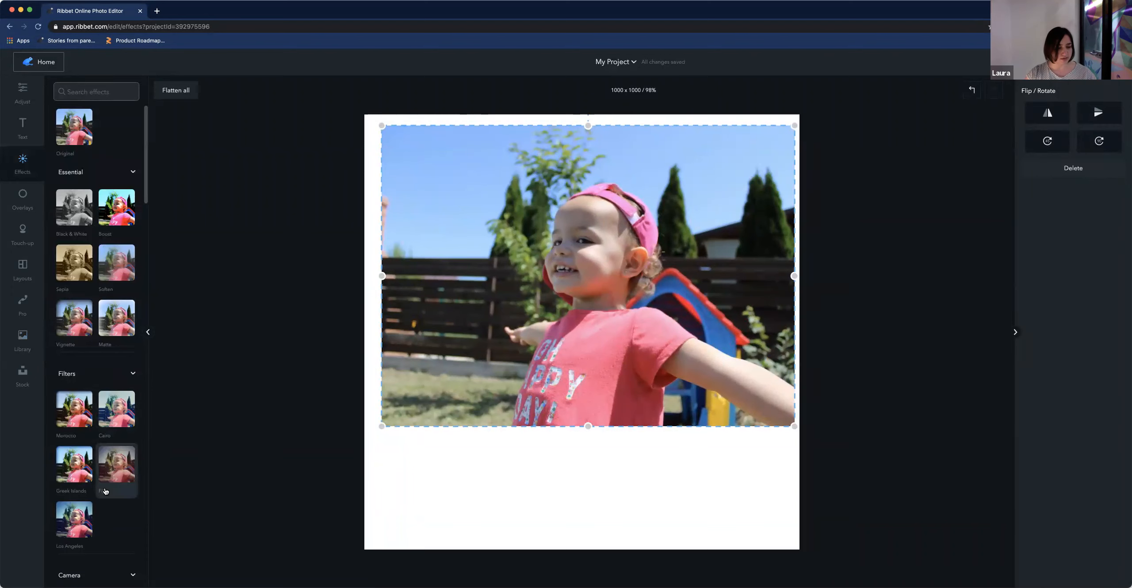
{"action": "scroll", "coordinate": [108, 484], "scroll_direction": "down", "scroll_amount": 5}
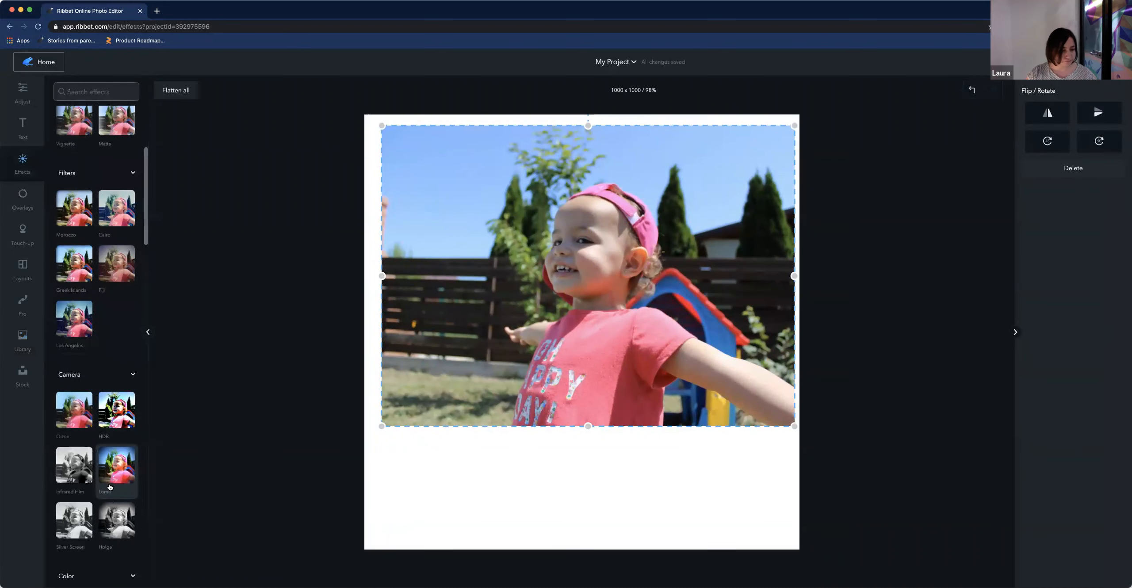
{"action": "scroll", "coordinate": [111, 486], "scroll_direction": "down", "scroll_amount": 1}
{"action": "left_click", "coordinate": [76, 407]}
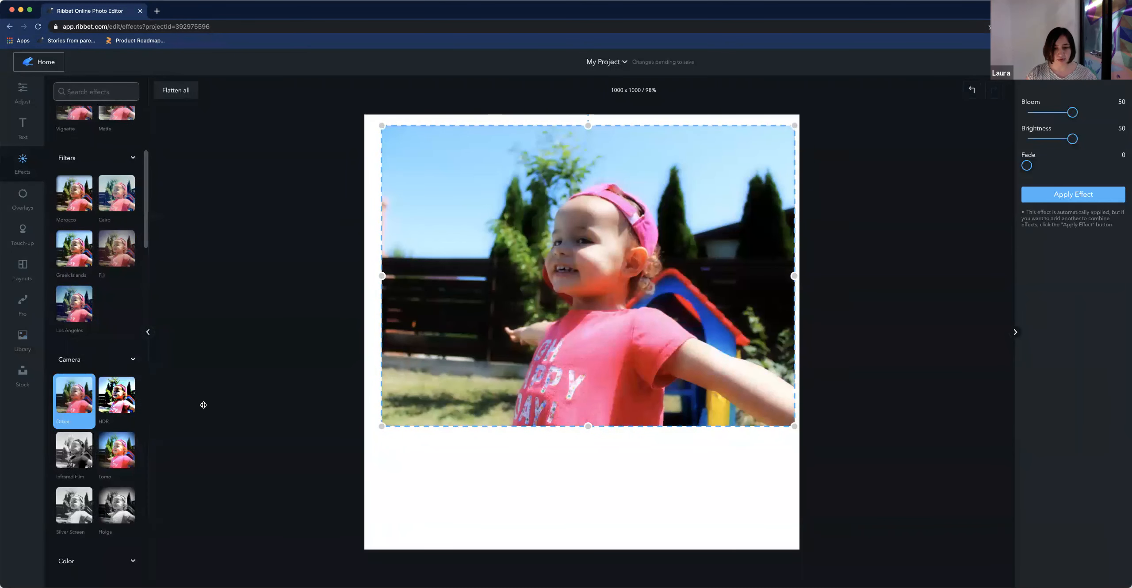
Add a text box reading "Sydney 2020" and move it into the white space below the photo
{"action": "left_click", "coordinate": [23, 128]}
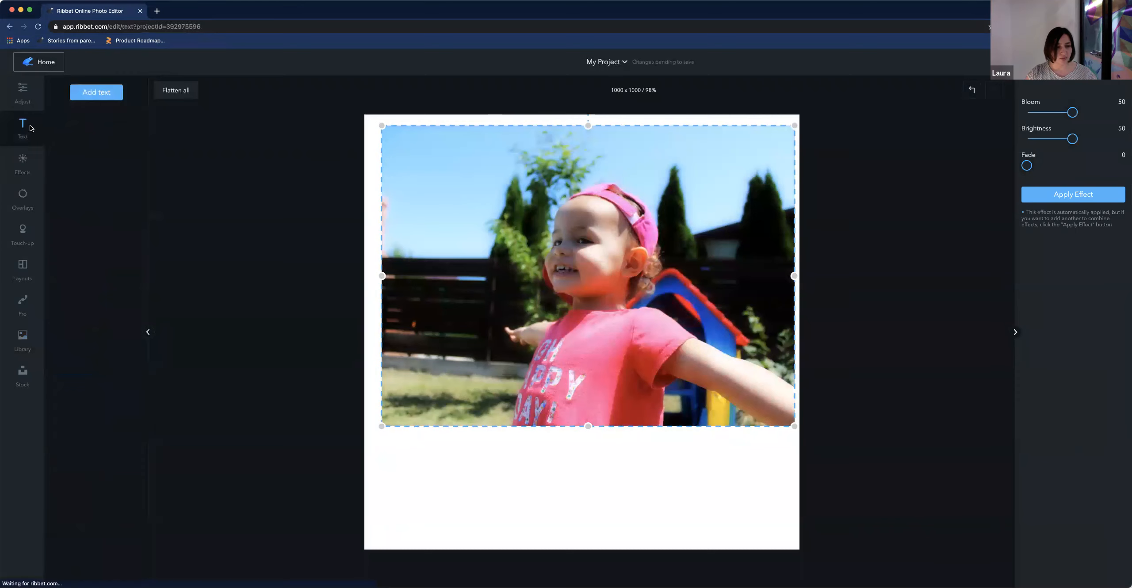
{"action": "left_click", "coordinate": [97, 91]}
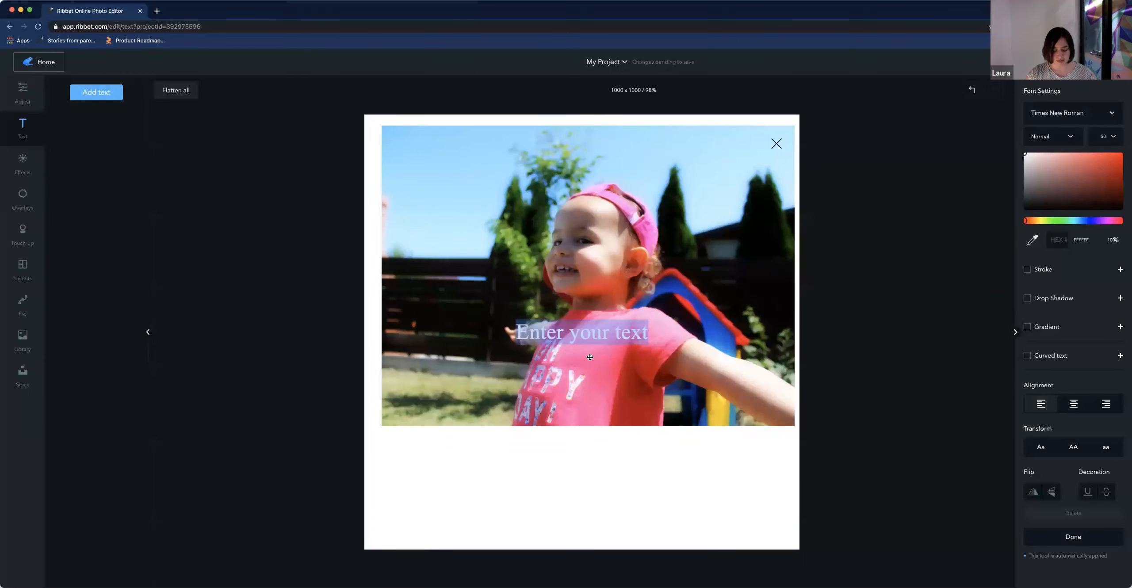
{"action": "type", "text": "Sydney 2020"}
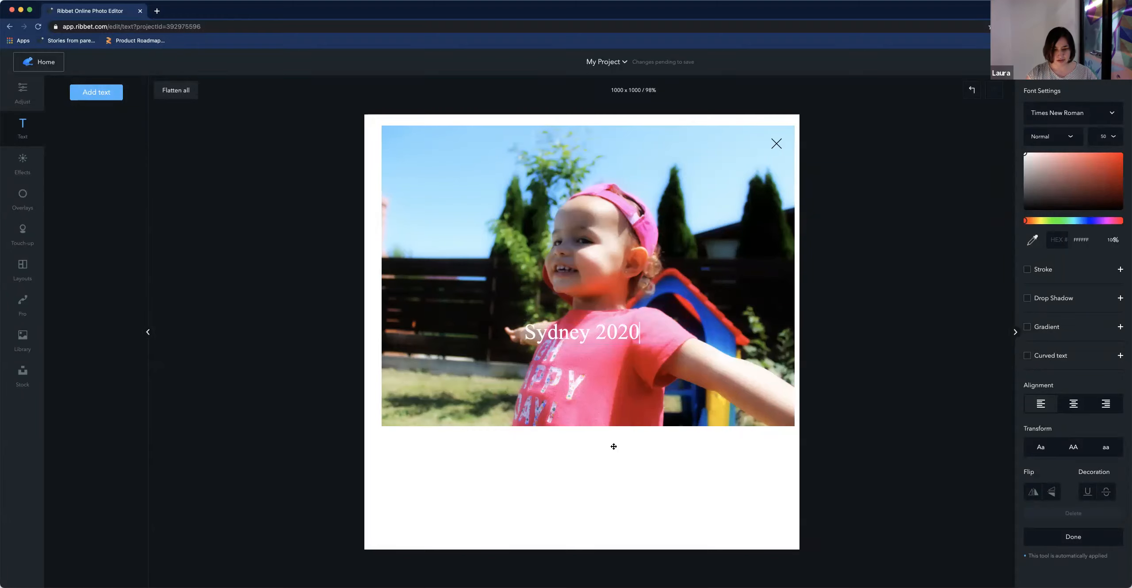
{"action": "left_click", "coordinate": [609, 484]}
{"action": "left_click_drag", "start_coordinate": [595, 326], "coordinate": [582, 452]}
Colour the caption black and change its font to Bree Serif
{"action": "left_click", "coordinate": [1031, 165]}
{"action": "left_click_drag", "start_coordinate": [1032, 165], "coordinate": [1025, 210]}
{"action": "left_click", "coordinate": [1095, 116]}
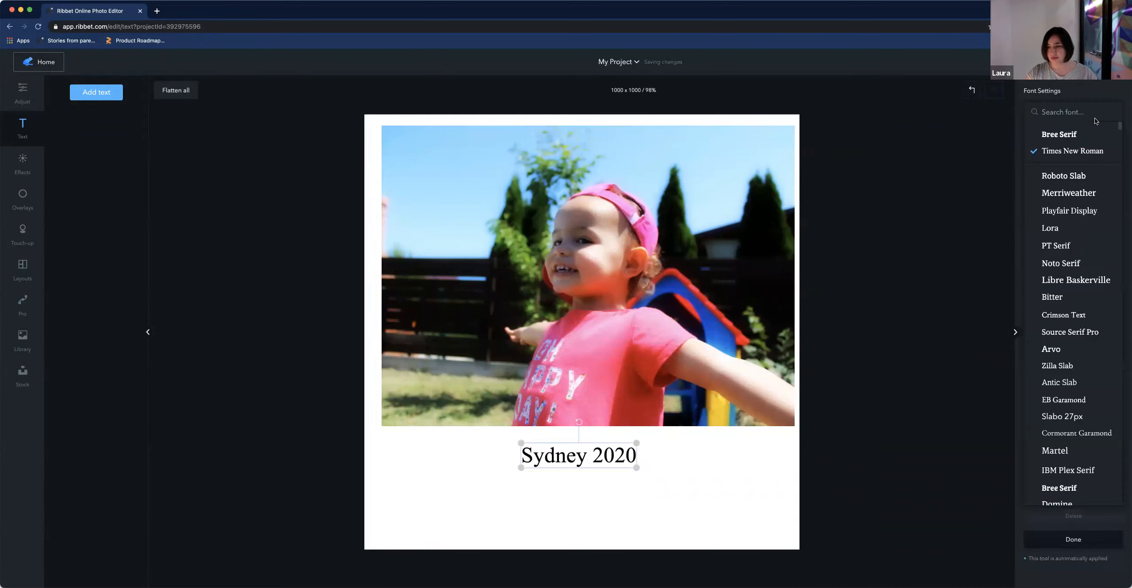
{"action": "left_click", "coordinate": [1061, 134]}
{"action": "left_click_drag", "start_coordinate": [582, 457], "coordinate": [582, 448]}
Delete "2020" from the caption so it reads Sydney
{"action": "double_click", "coordinate": [598, 448]}
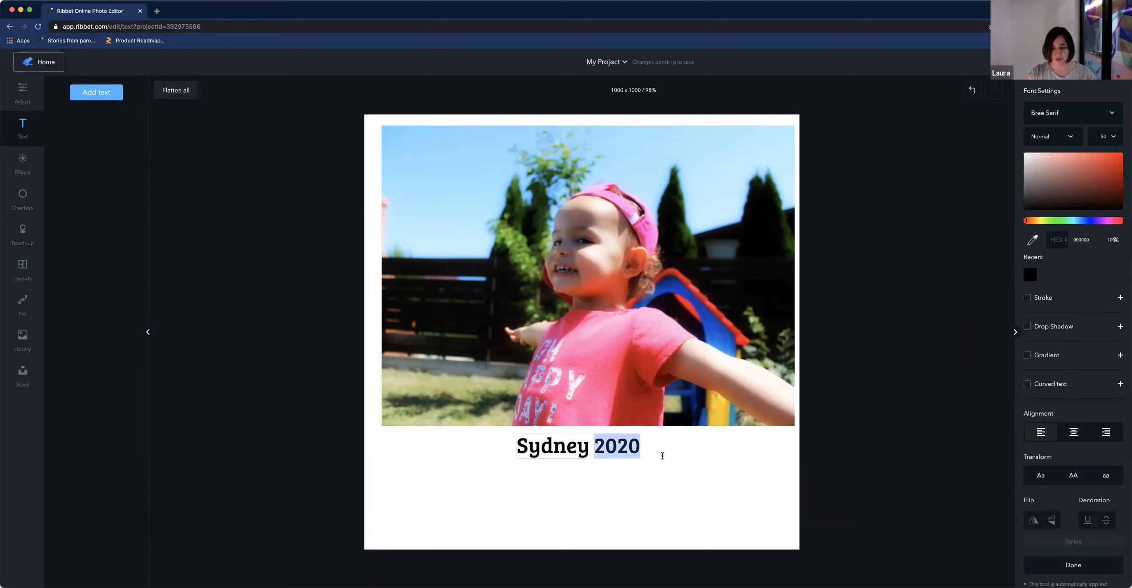
{"action": "key", "text": "BackSpace"}
{"action": "key", "text": "BackSpace"}
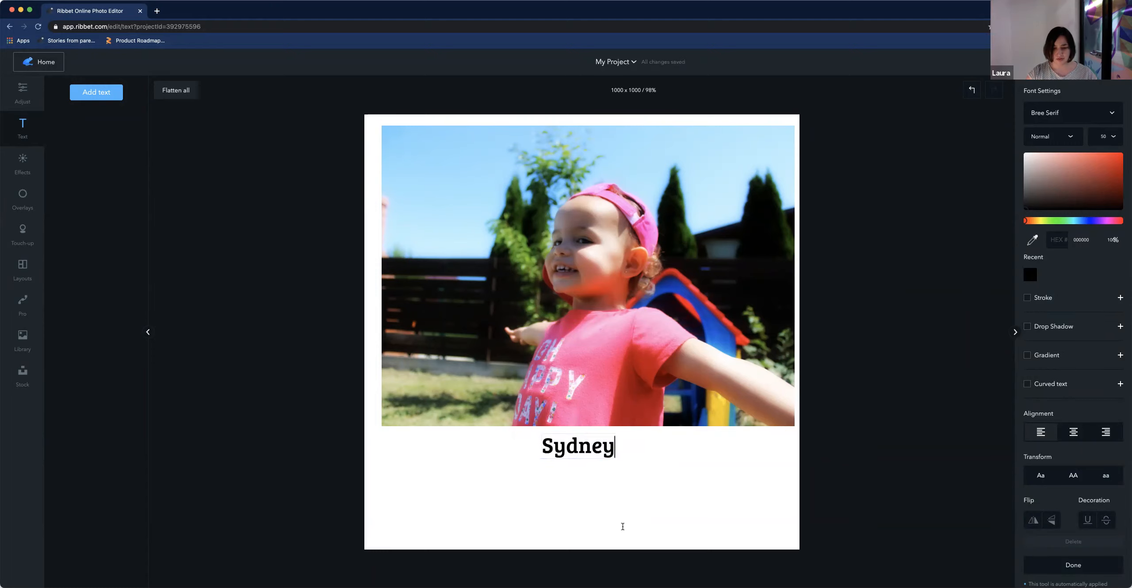
Add a second text box reading 2020
{"action": "left_click", "coordinate": [102, 94]}
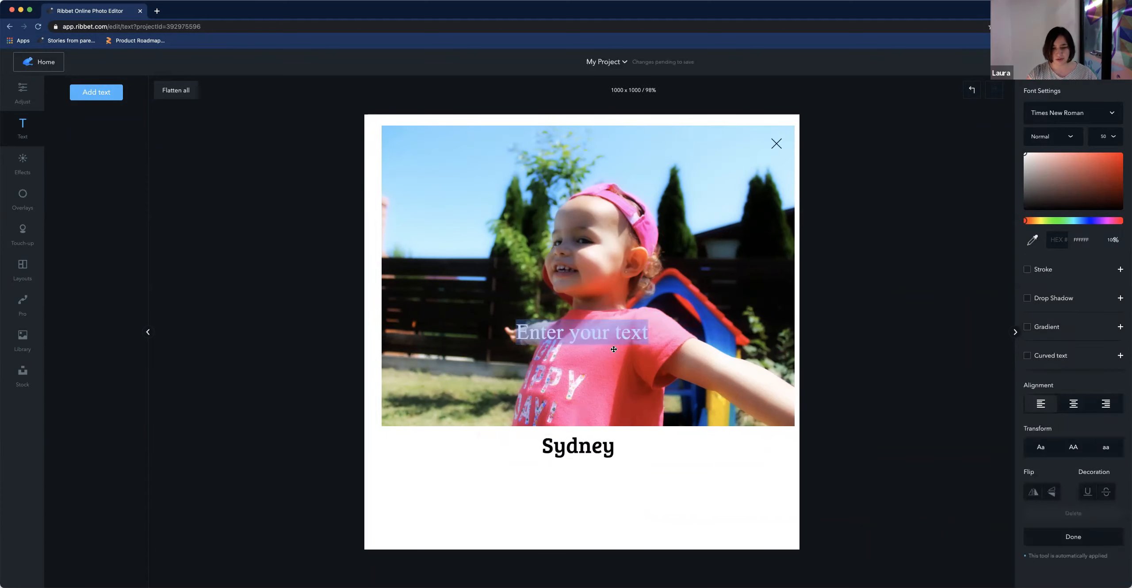
{"action": "left_click", "coordinate": [613, 349]}
{"action": "left_click", "coordinate": [654, 447]}
{"action": "double_click", "coordinate": [635, 343]}
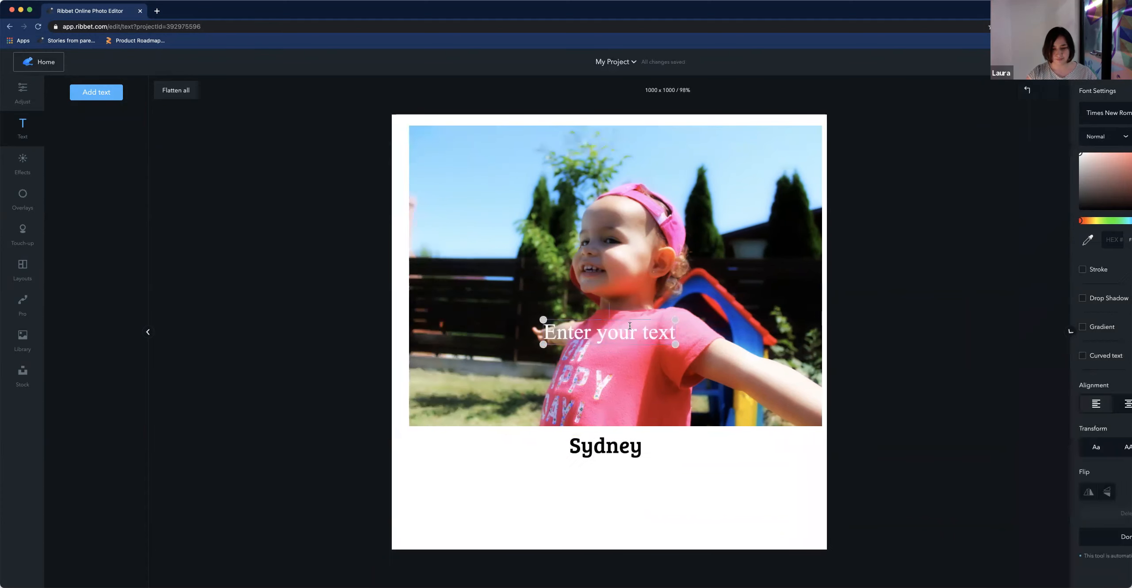
{"action": "triple_click", "coordinate": [635, 343]}
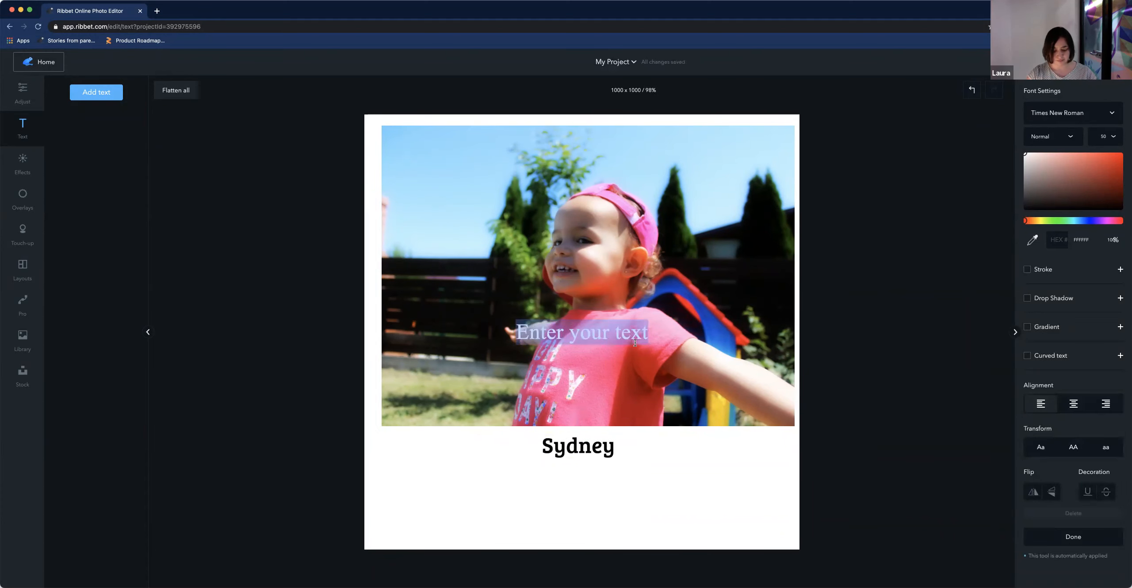
{"action": "type", "text": "2020"}
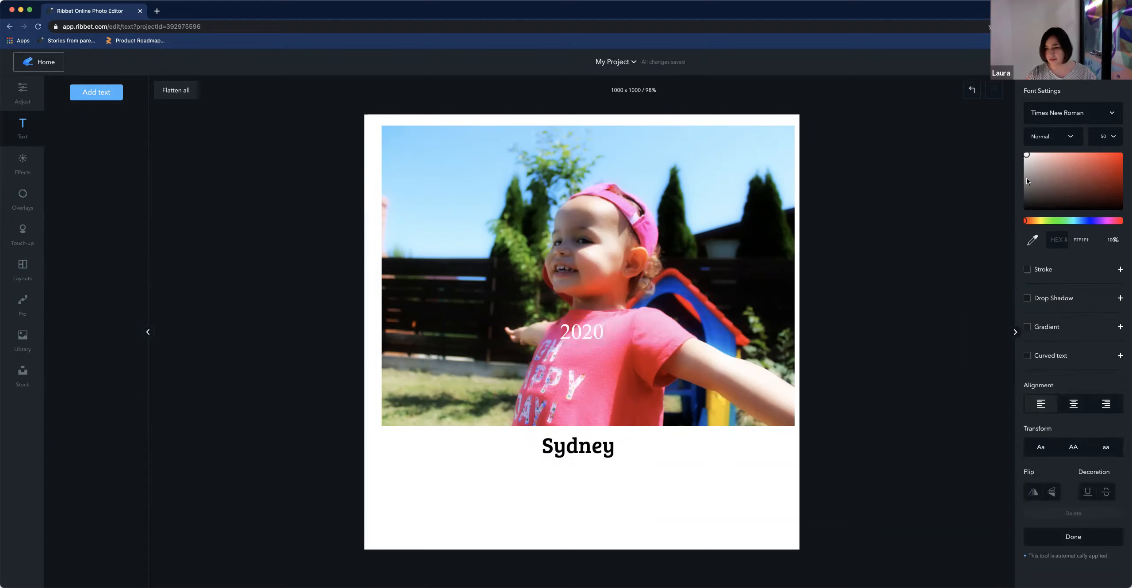
Make the 2020 text black in Bree Serif at size 32
{"action": "left_click_drag", "start_coordinate": [1026, 181], "coordinate": [1025, 211]}
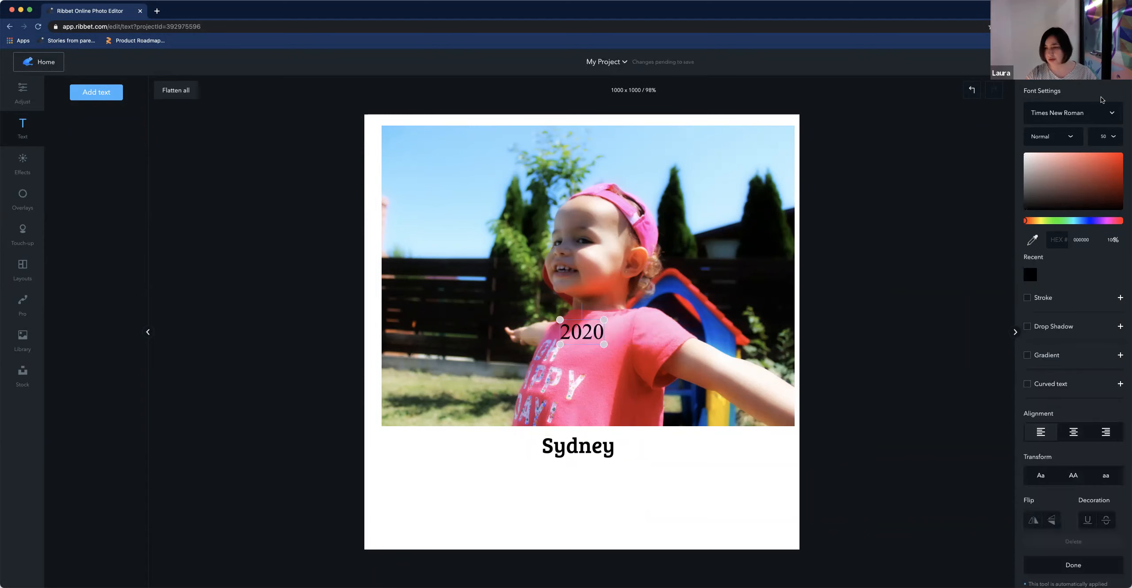
{"action": "left_click", "coordinate": [1097, 112]}
{"action": "left_click", "coordinate": [1084, 132]}
{"action": "left_click", "coordinate": [1101, 139]}
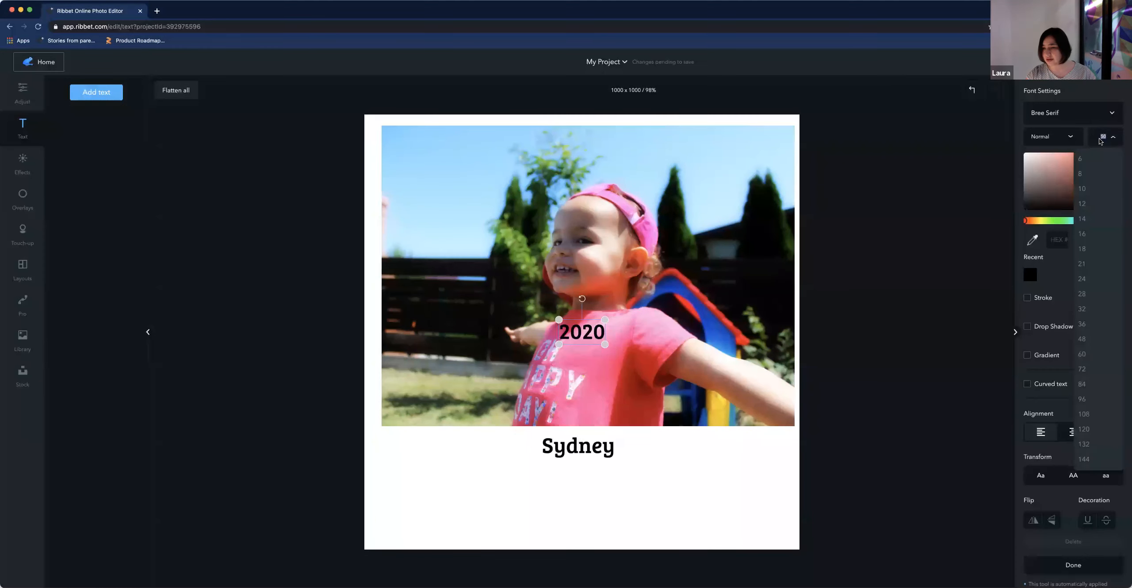
{"action": "left_click", "coordinate": [1082, 310]}
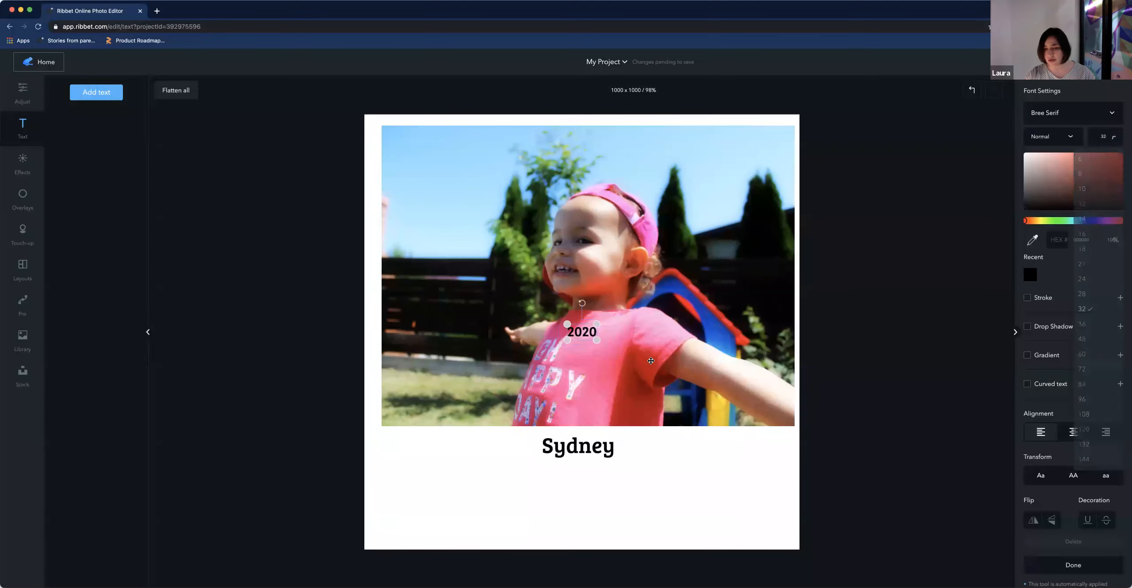
Move the 2020 text just beneath the Sydney caption
{"action": "left_click_drag", "start_coordinate": [577, 333], "coordinate": [573, 466]}
{"action": "left_click_drag", "start_coordinate": [575, 471], "coordinate": [576, 469]}
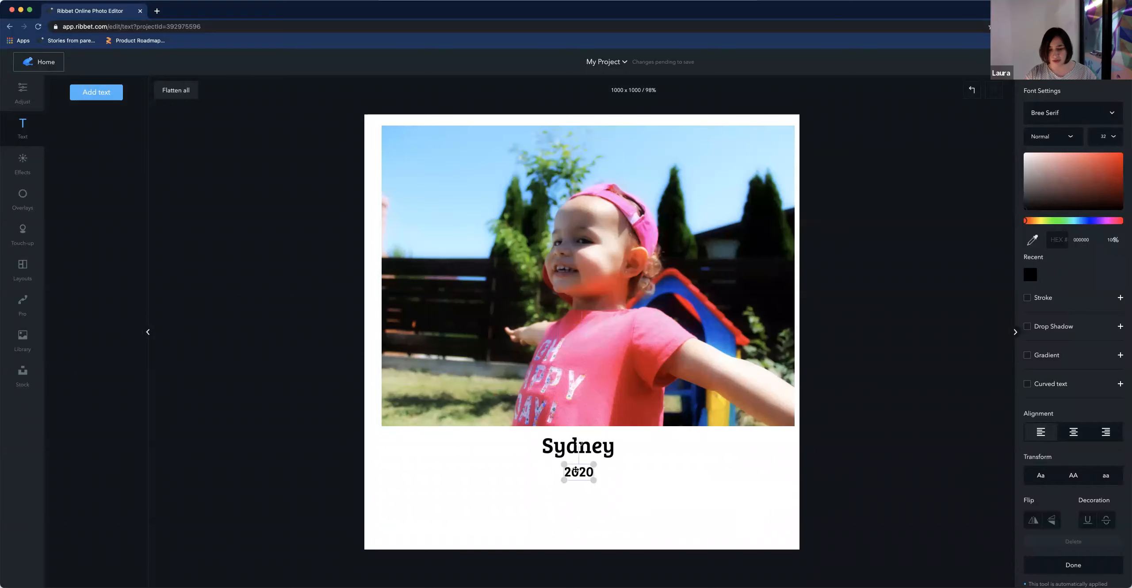
{"action": "left_click", "coordinate": [625, 504]}
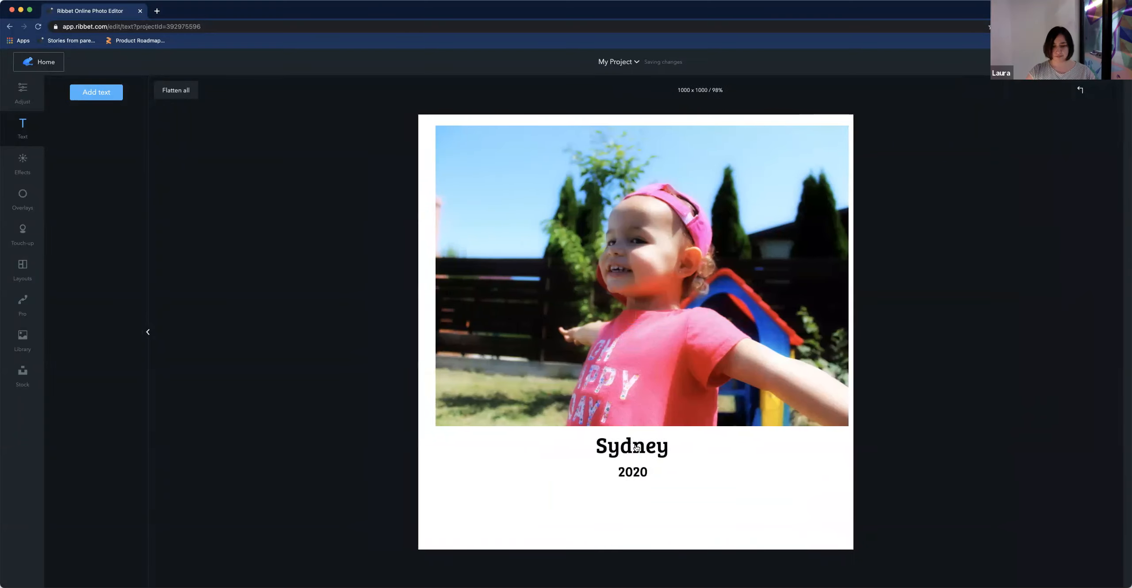
Enlarge the photo slightly from its corner to fill more of the canvas
{"action": "left_click", "coordinate": [633, 372]}
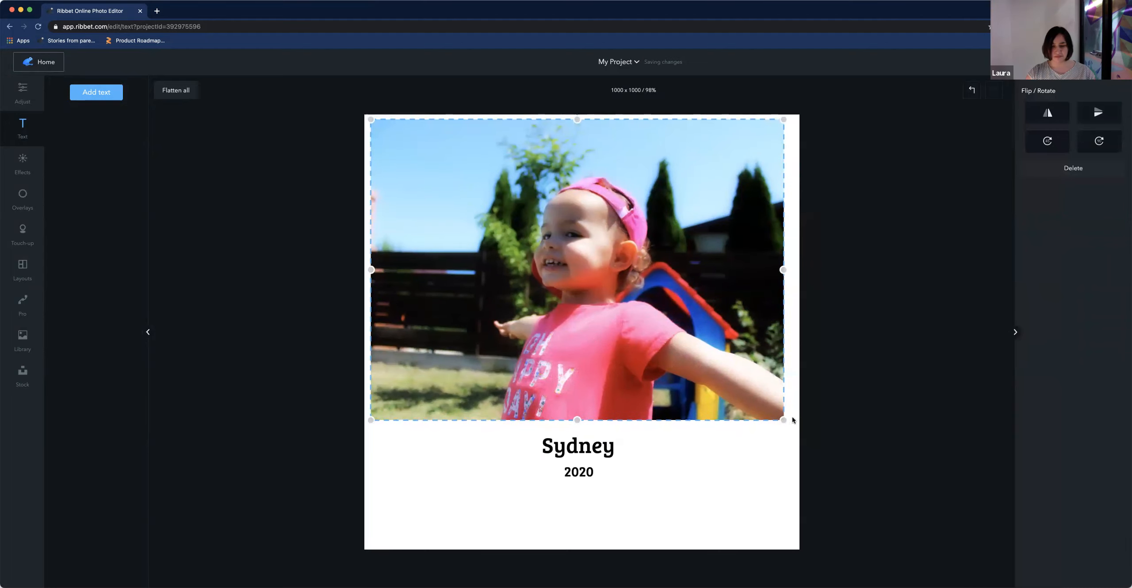
{"action": "left_click_drag", "start_coordinate": [783, 420], "coordinate": [792, 446]}
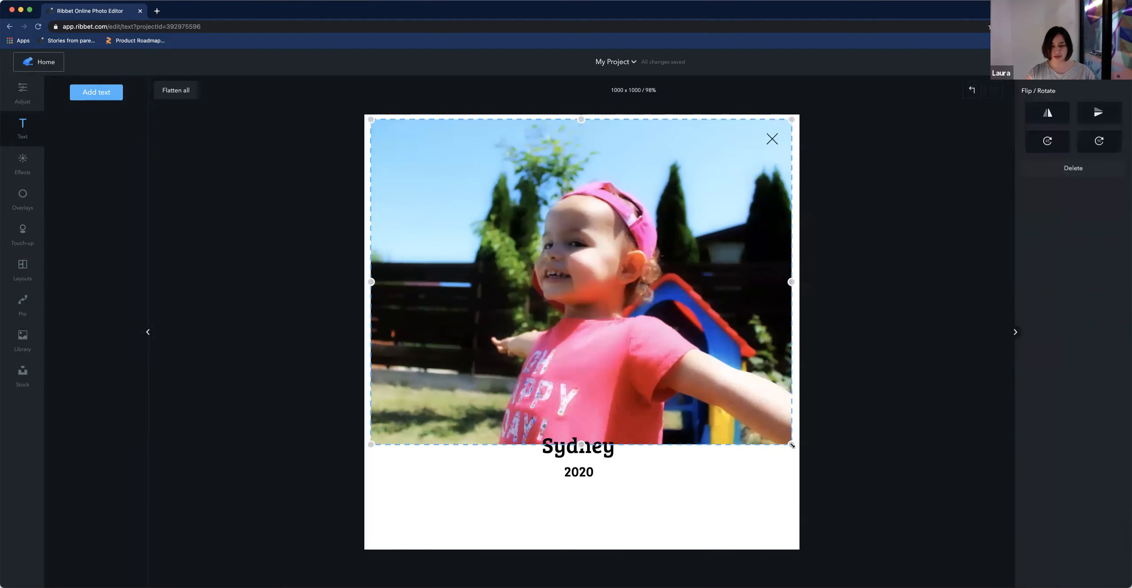
Reposition the Sydney and 2020 captions within the white space under the photo
{"action": "left_click", "coordinate": [641, 475]}
{"action": "left_click_drag", "start_coordinate": [638, 450], "coordinate": [584, 509]}
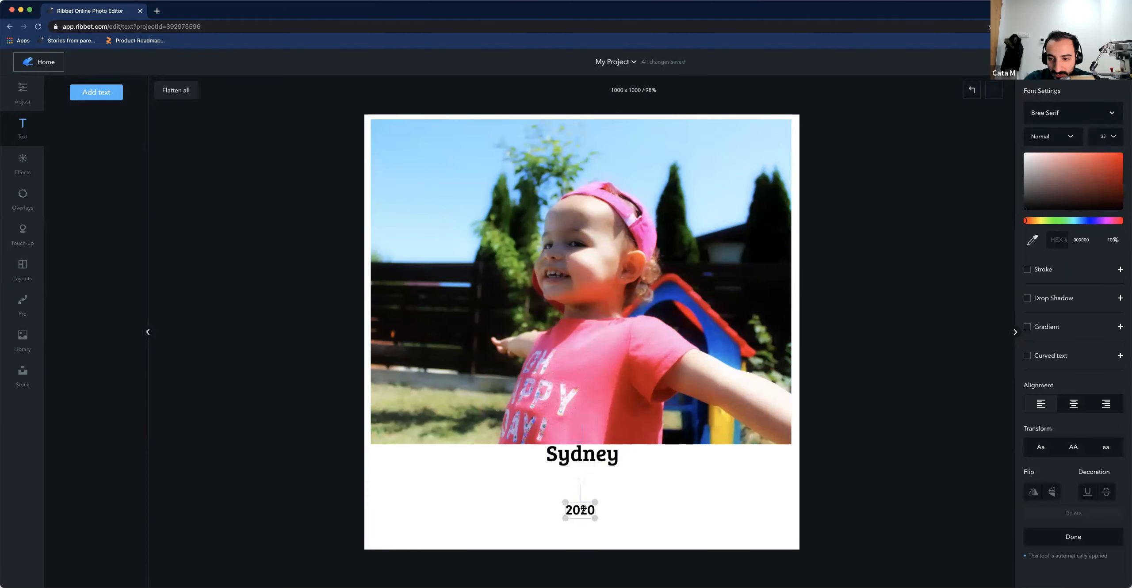
{"action": "left_click_drag", "start_coordinate": [585, 461], "coordinate": [585, 474]}
{"action": "left_click_drag", "start_coordinate": [583, 508], "coordinate": [583, 497]}
{"action": "left_click", "coordinate": [651, 498]}
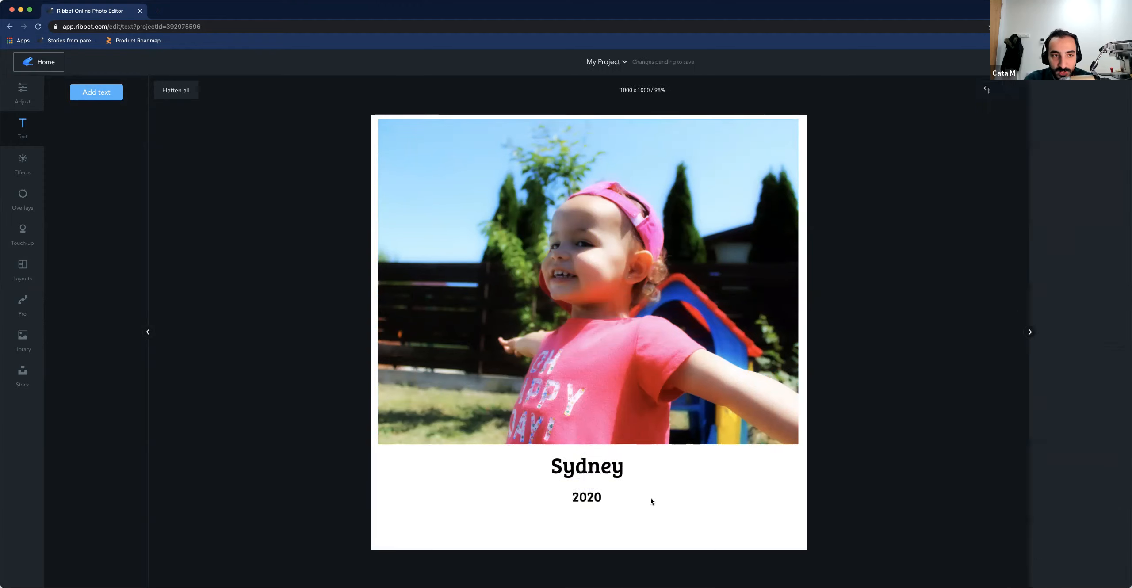
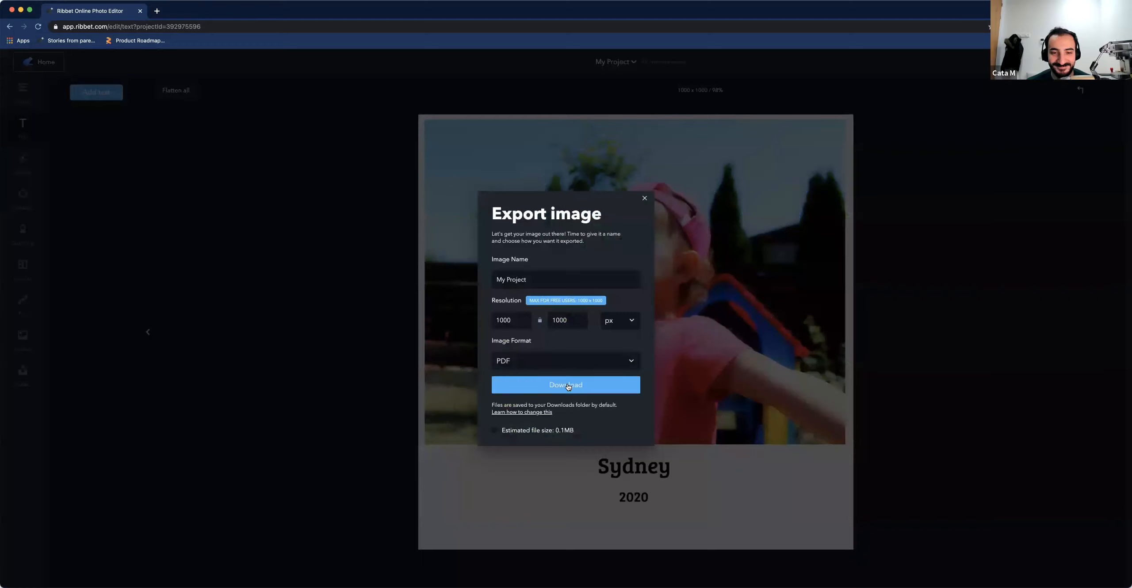
Export the project as a PDF named sysdney at 1000 × 1000 px
{"action": "left_click_drag", "start_coordinate": [535, 280], "coordinate": [491, 279]}
{"action": "type", "text": "sysdney"}
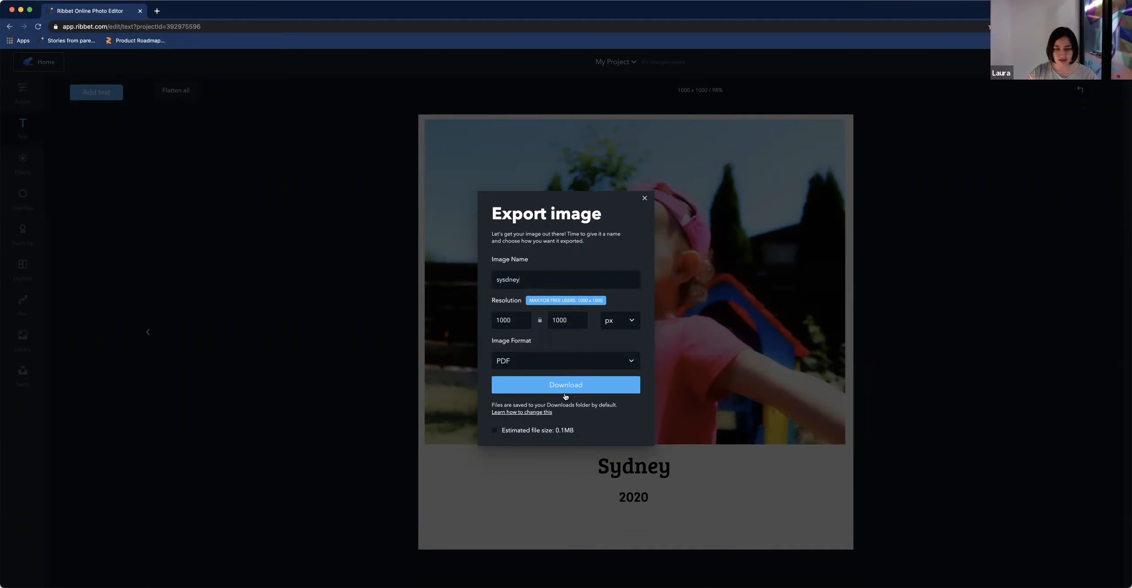
{"action": "left_click", "coordinate": [565, 385]}
Open the downloaded sysdney PDF, look over the page, and close its tab
{"action": "left_click", "coordinate": [64, 576]}
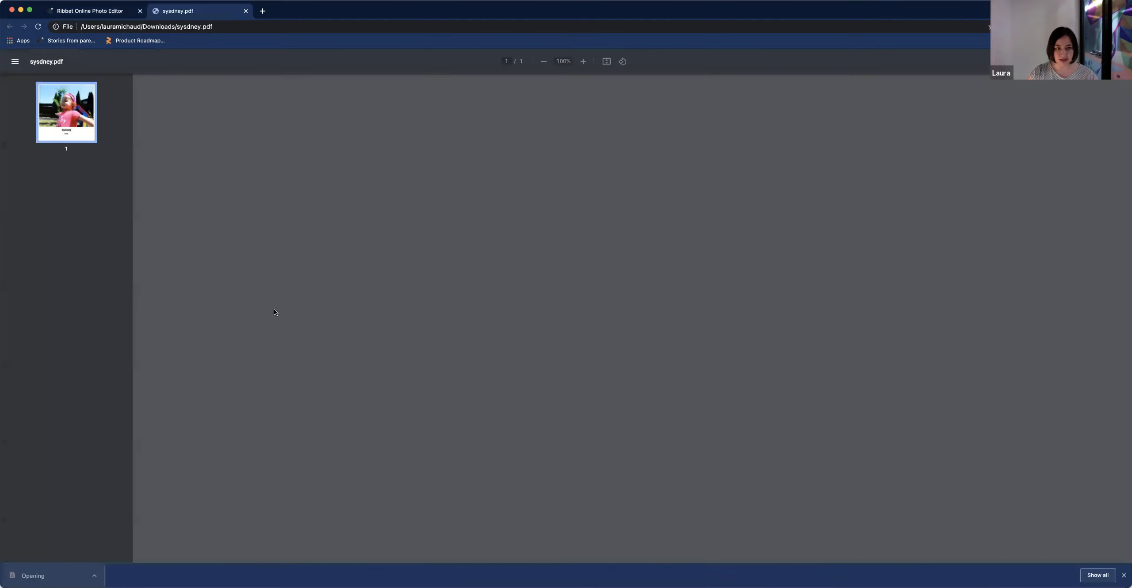
{"action": "scroll", "coordinate": [791, 290], "scroll_direction": "down", "scroll_amount": 5}
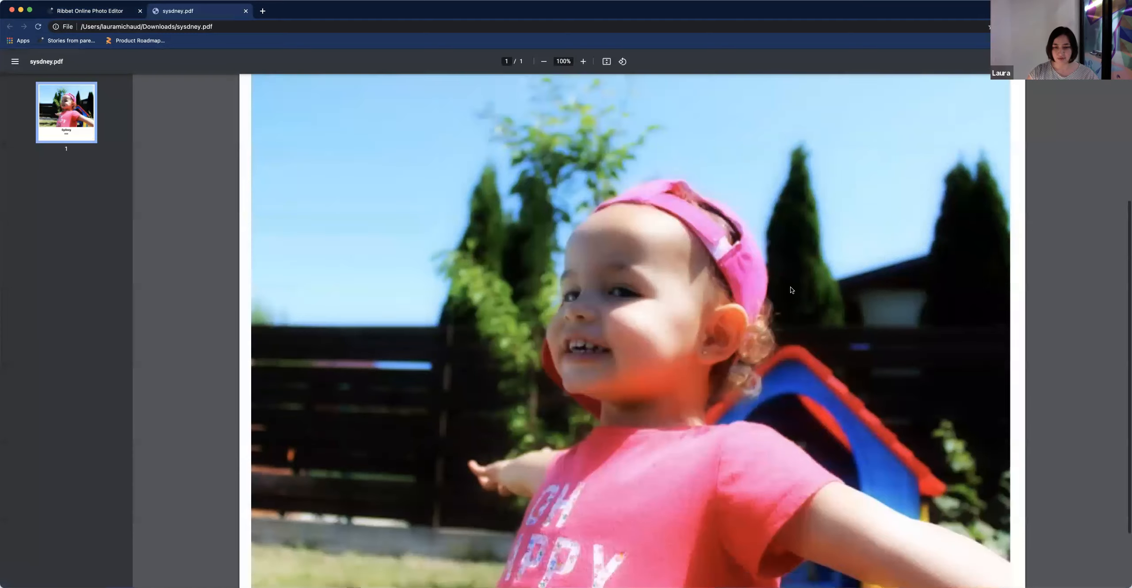
{"action": "scroll", "coordinate": [790, 290], "scroll_direction": "up", "scroll_amount": 5}
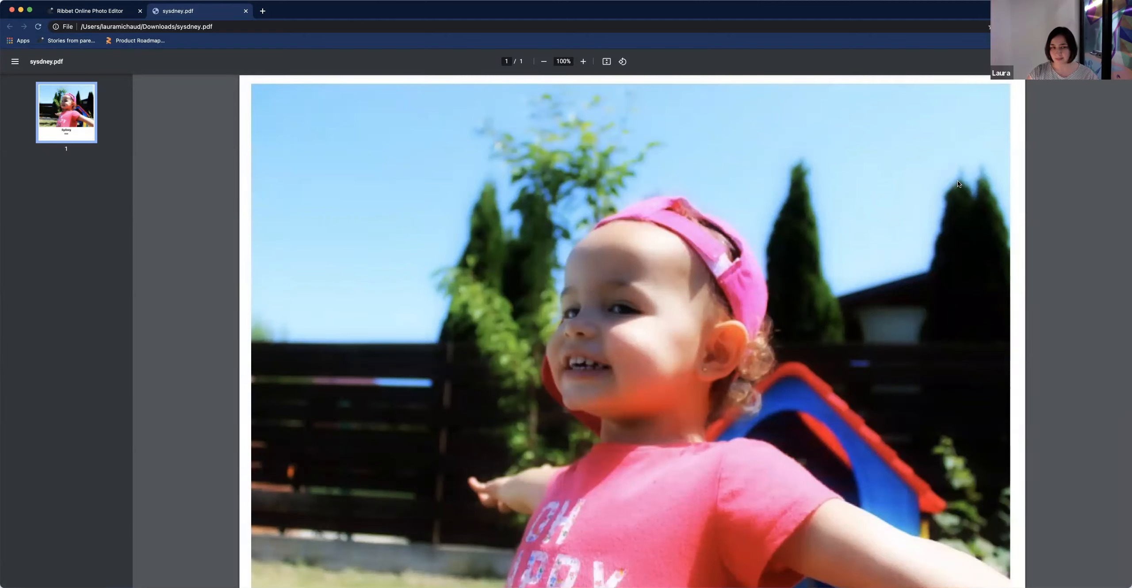
{"action": "scroll", "coordinate": [941, 182], "scroll_direction": "down", "scroll_amount": 5}
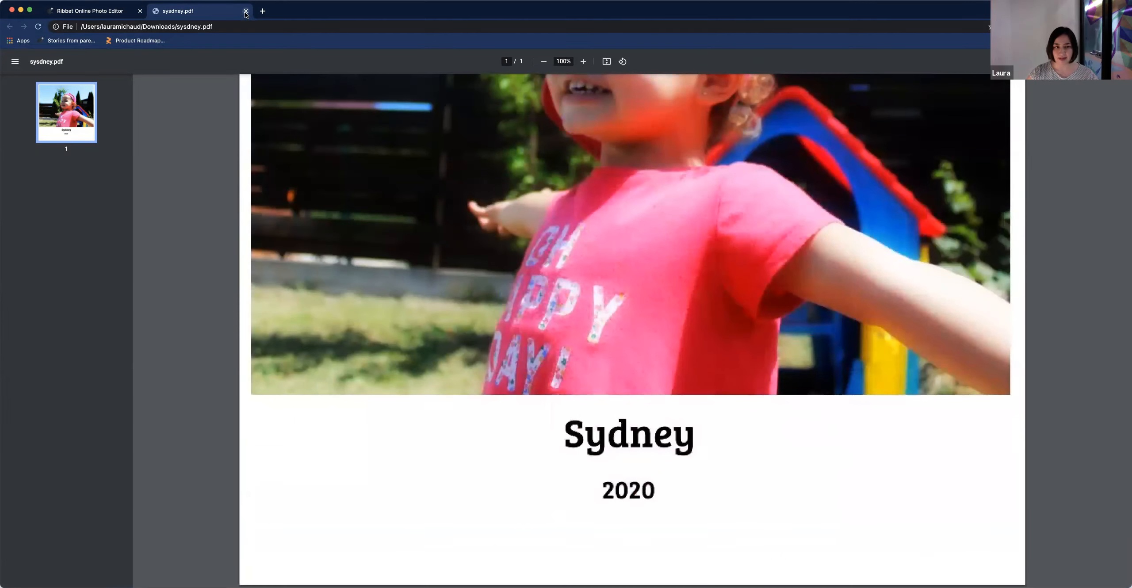
{"action": "left_click", "coordinate": [246, 11]}
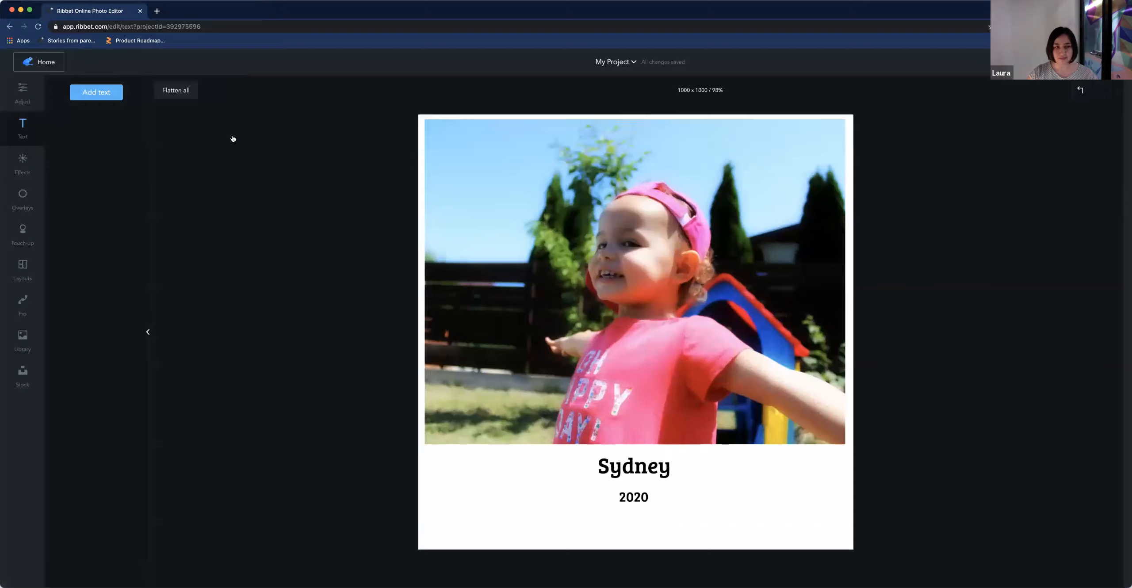
Start a new project from the stock library by searching photo frame and opening the pink-petaled flower image with frames
{"action": "left_click", "coordinate": [41, 61]}
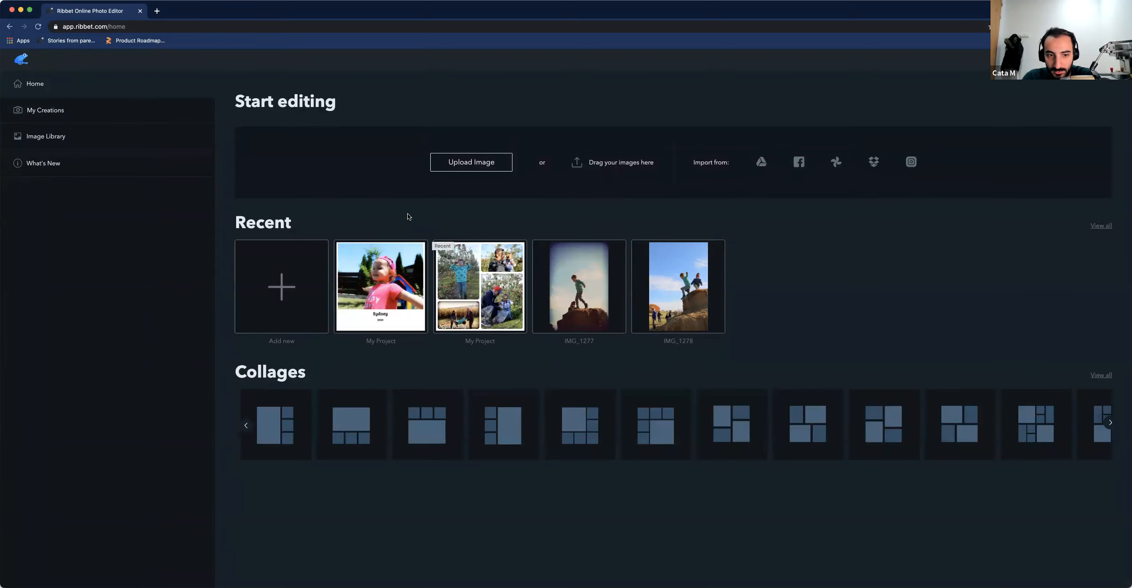
{"action": "left_click", "coordinate": [290, 282]}
{"action": "left_click", "coordinate": [516, 134]}
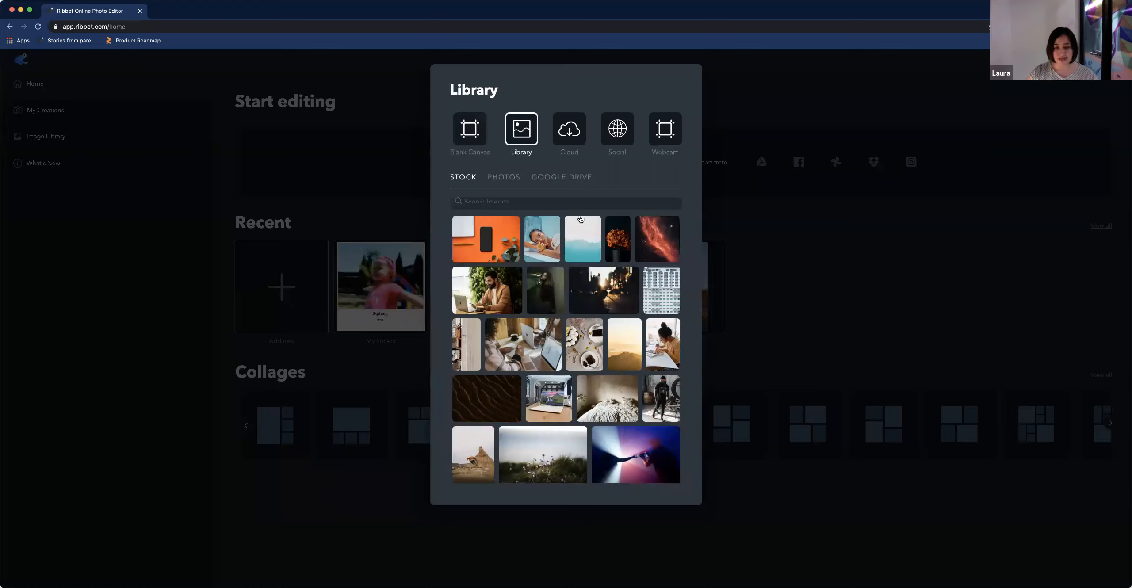
{"action": "type", "text": "ph"}
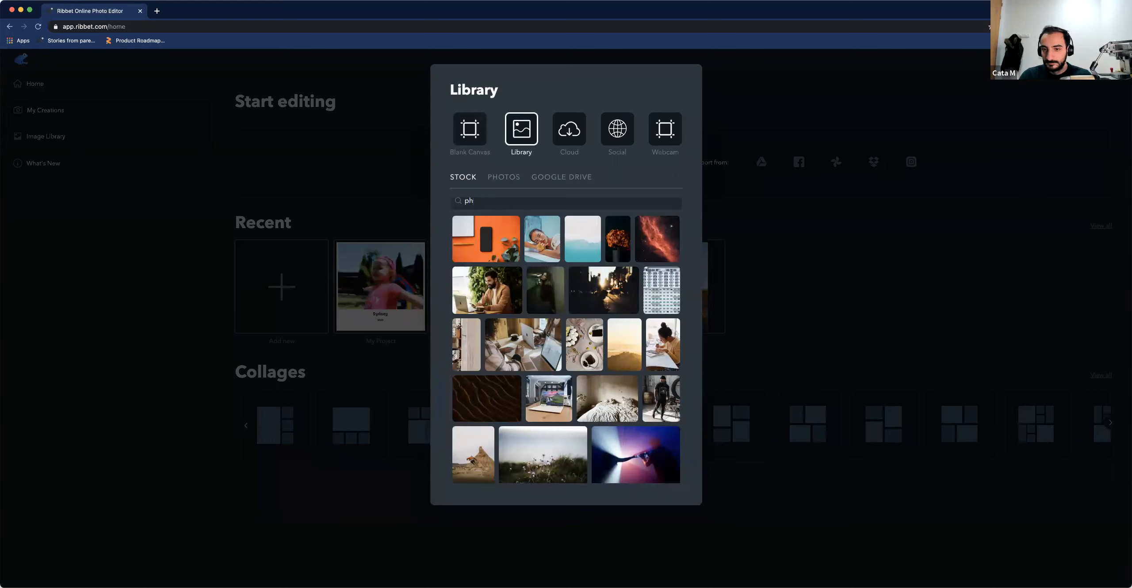
{"action": "type", "text": "oto frame"}
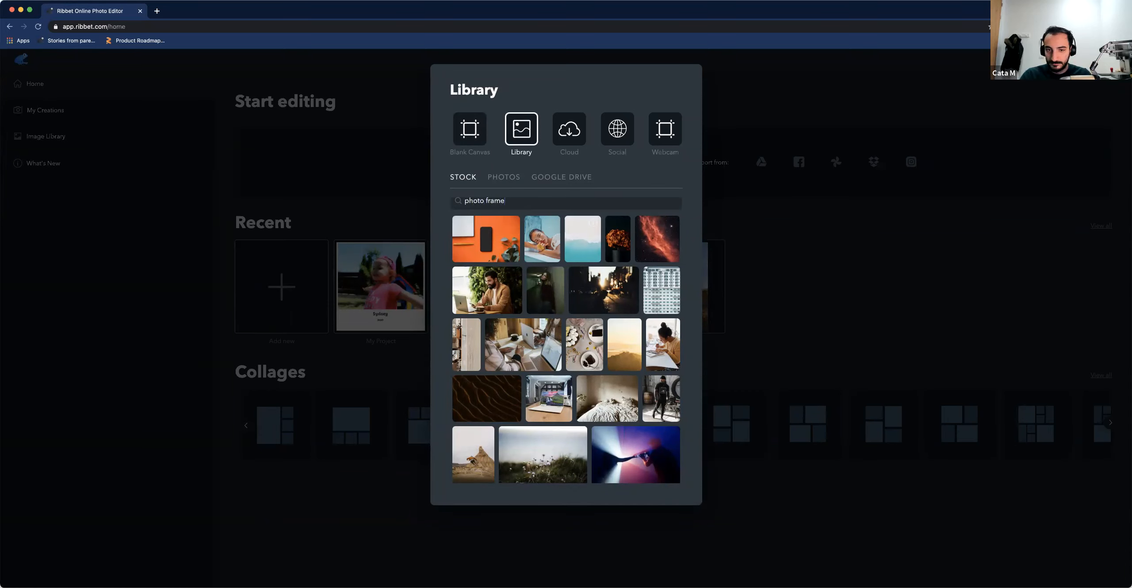
{"action": "key", "text": "Return"}
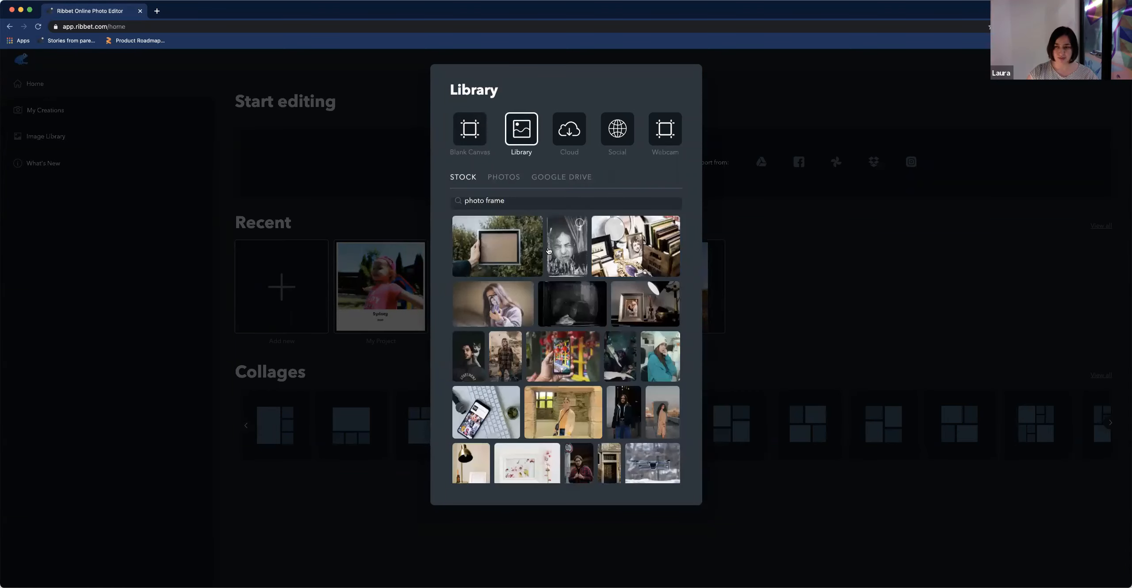
{"action": "scroll", "coordinate": [619, 336], "scroll_direction": "down", "scroll_amount": 2}
{"action": "scroll", "coordinate": [619, 336], "scroll_direction": "down", "scroll_amount": 3}
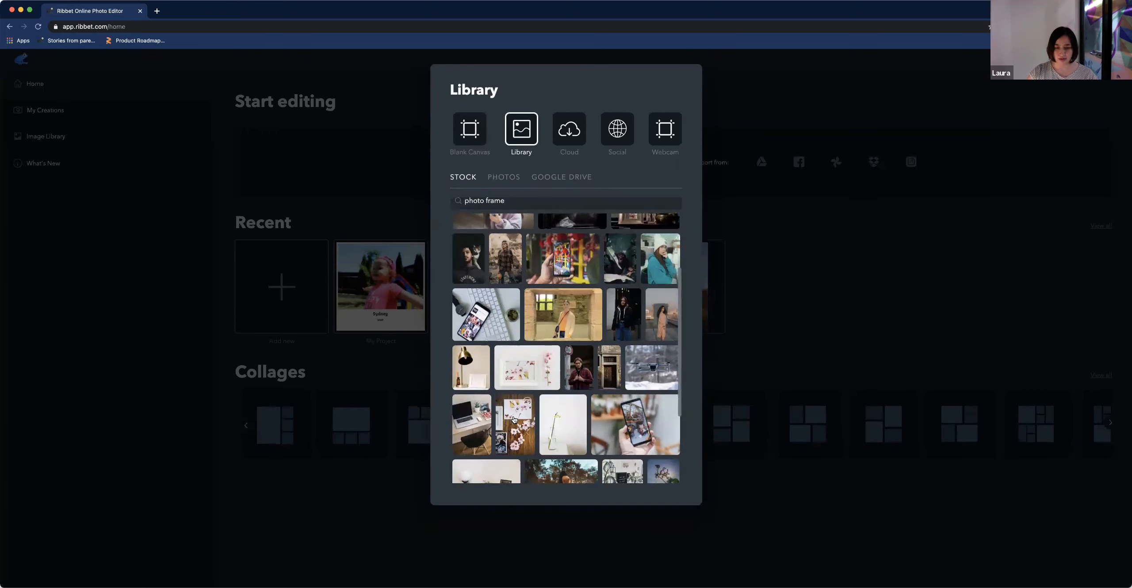
{"action": "left_click", "coordinate": [612, 387]}
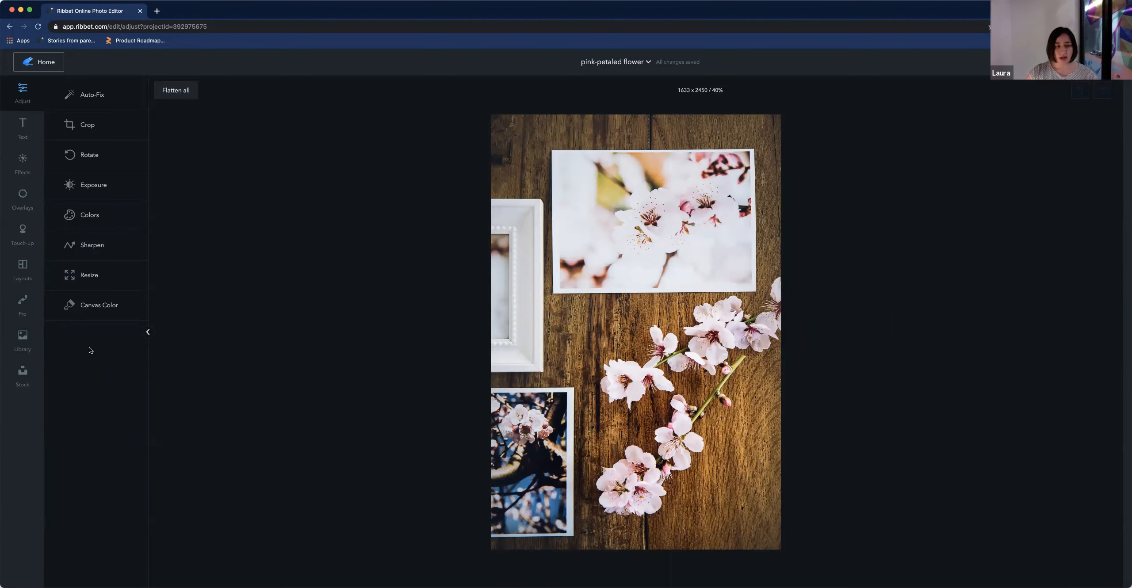
Place the photo of two children in autumn leaves onto the top frame and resize it to fill the frame
{"action": "left_click", "coordinate": [36, 344]}
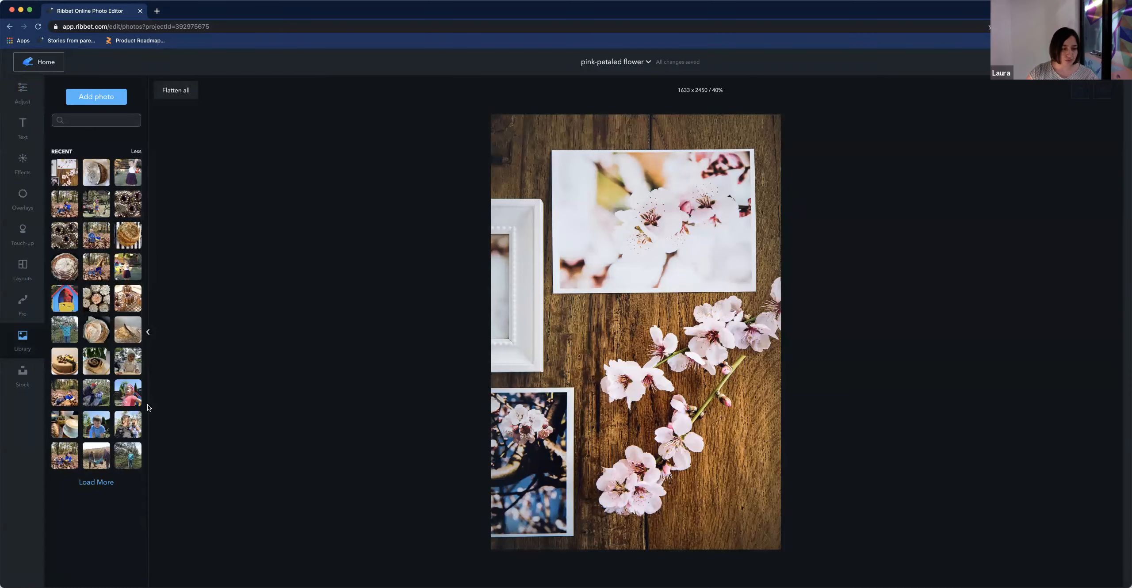
{"action": "left_click_drag", "start_coordinate": [335, 356], "coordinate": [595, 185]}
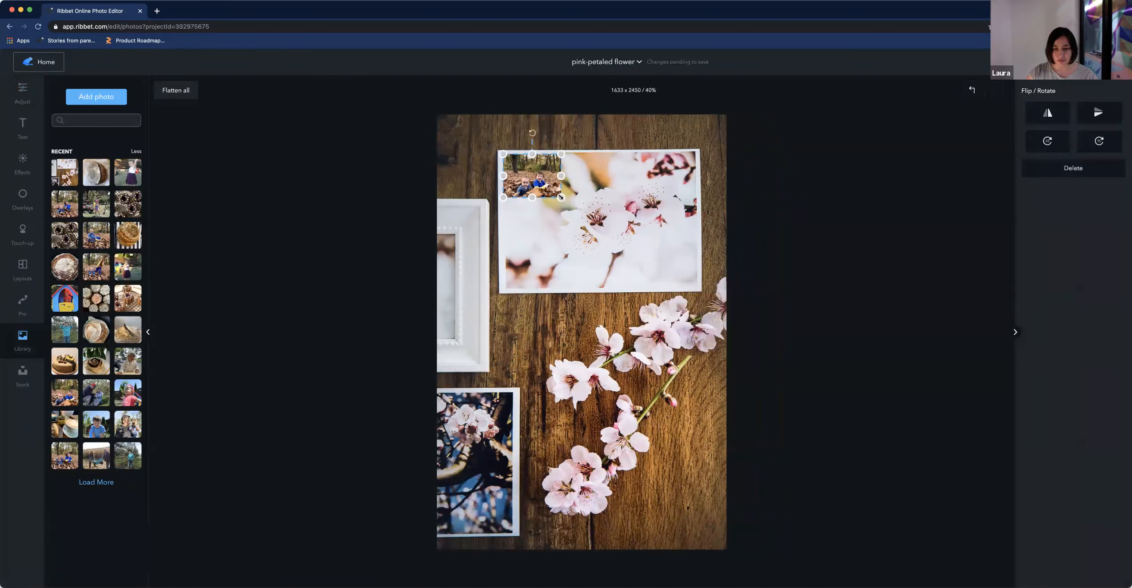
{"action": "left_click_drag", "start_coordinate": [561, 197], "coordinate": [699, 291]}
{"action": "left_click_drag", "start_coordinate": [652, 262], "coordinate": [651, 260]}
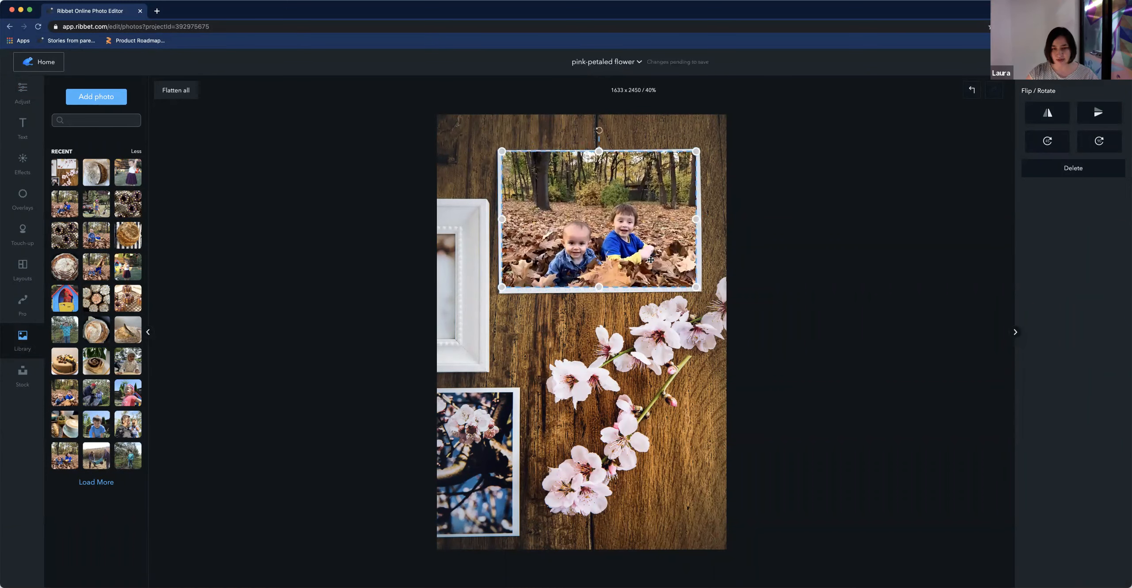
{"action": "left_click_drag", "start_coordinate": [696, 287], "coordinate": [666, 268]}
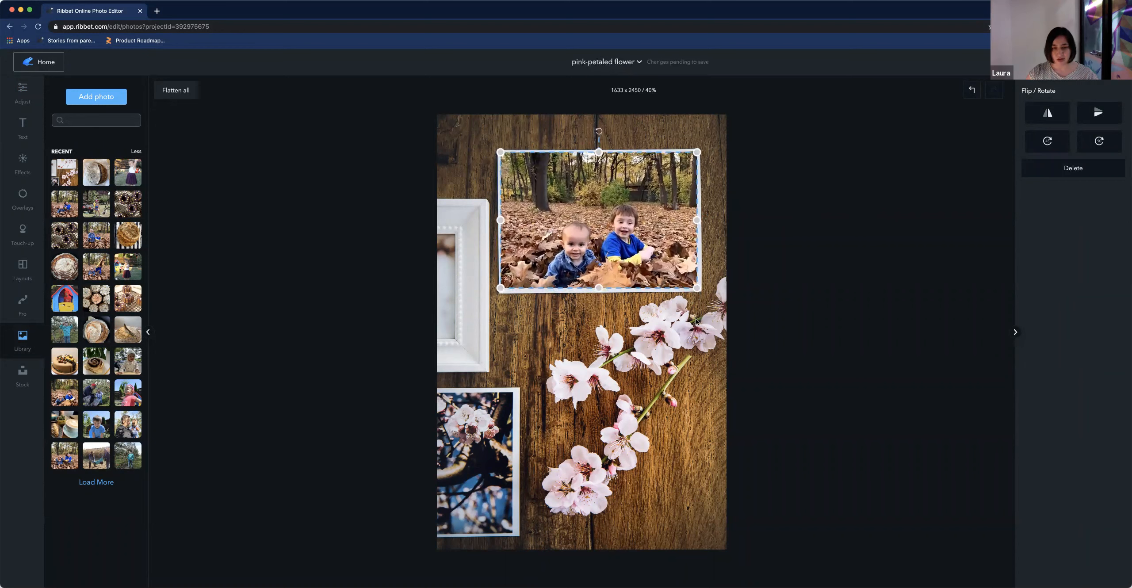
{"action": "left_click", "coordinate": [188, 312]}
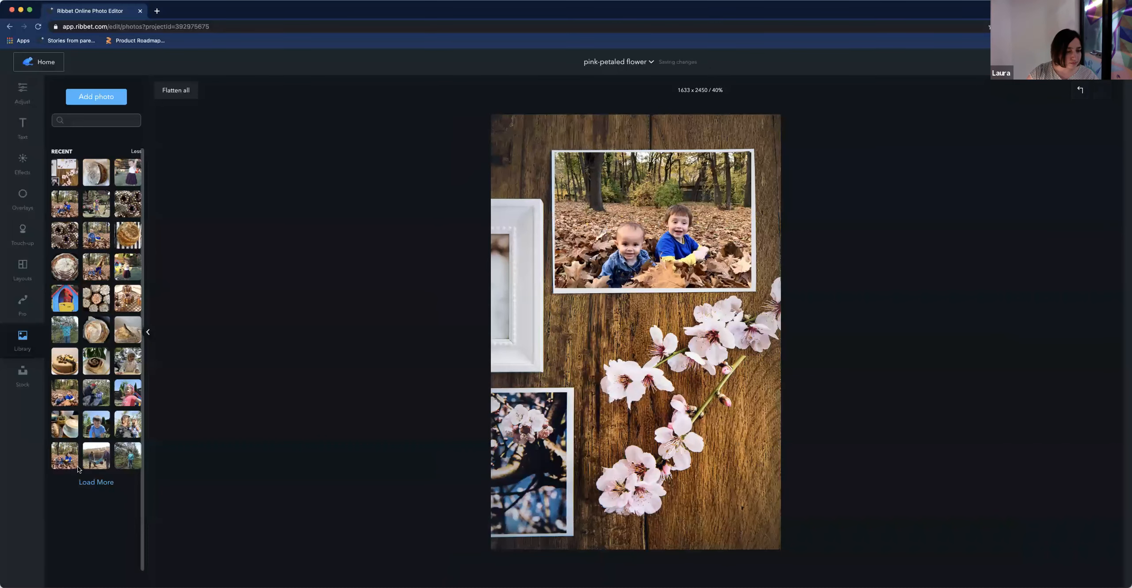
Place the photo of a child in a teal jacket onto the lower-left frame and stretch it to fill it
{"action": "left_click_drag", "start_coordinate": [94, 460], "coordinate": [520, 451]}
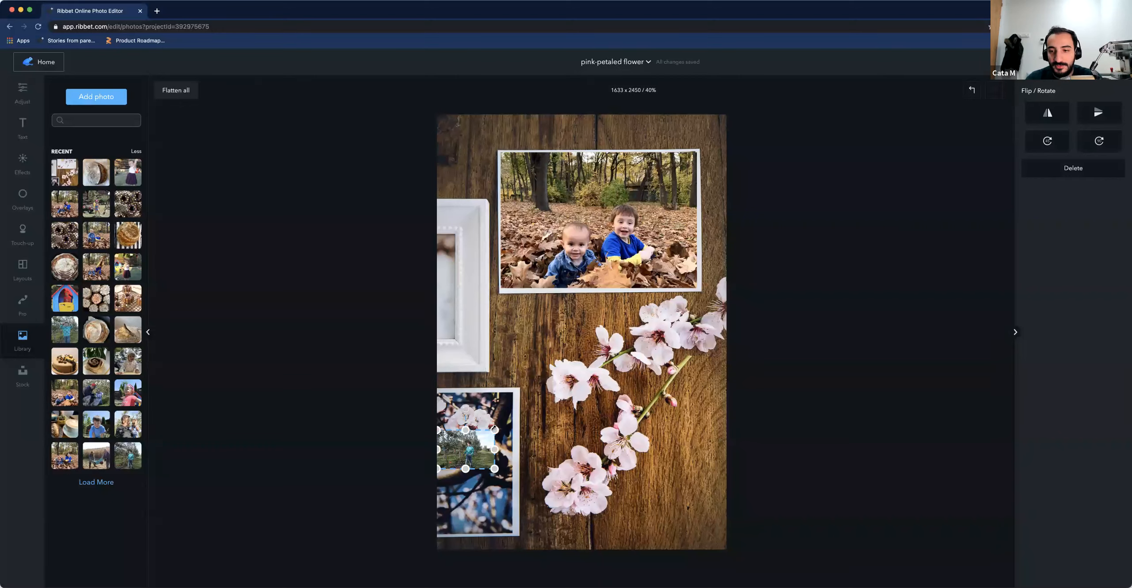
{"action": "left_click_drag", "start_coordinate": [511, 466], "coordinate": [513, 536]}
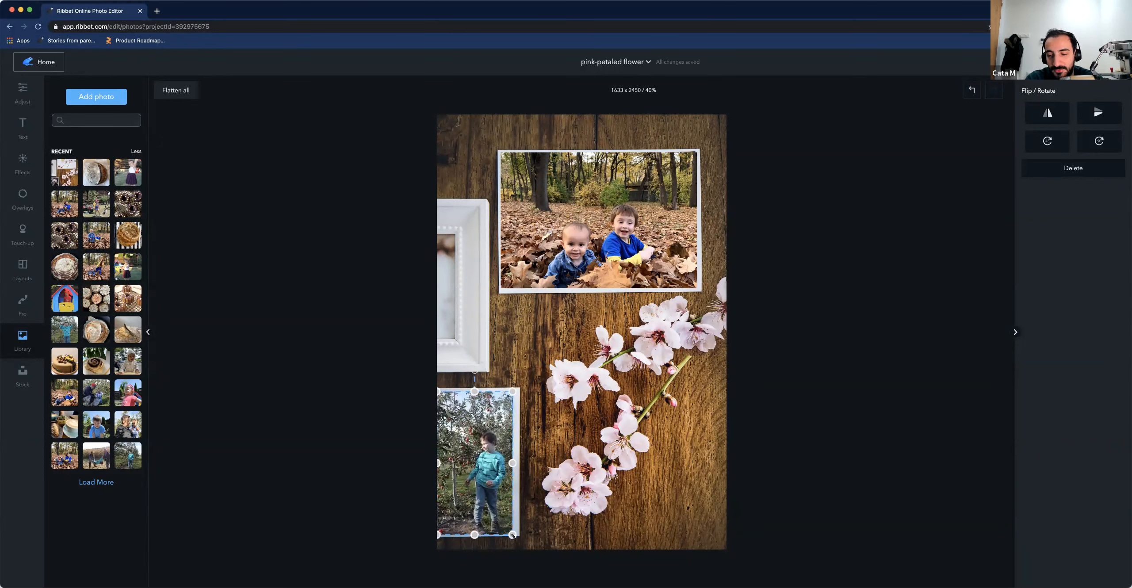
{"action": "left_click", "coordinate": [557, 508]}
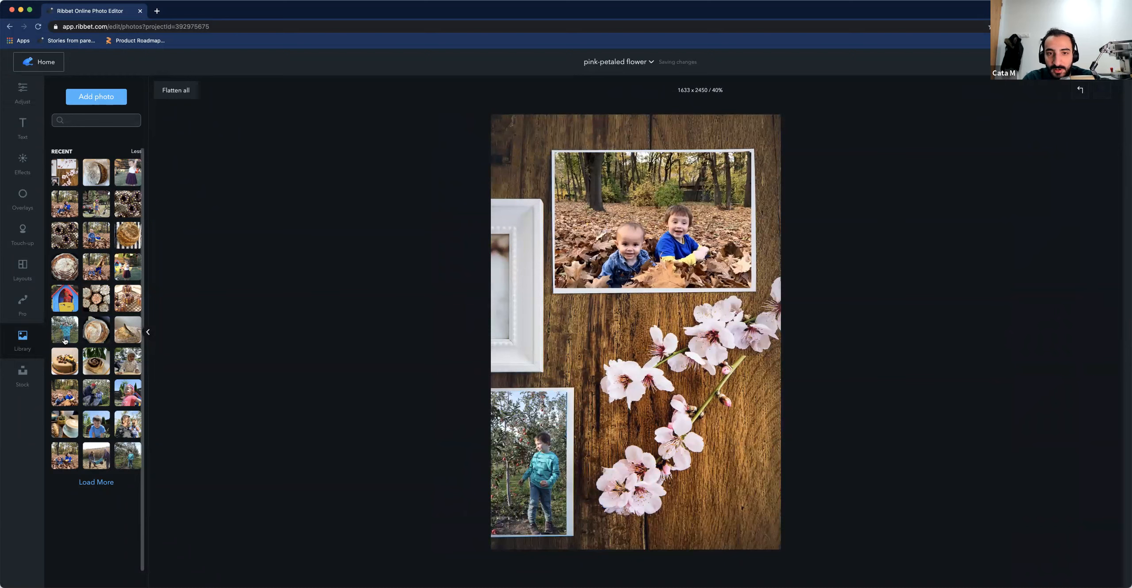
Add the photo of a man holding a baby to the canvas and set it aside over the flowers
{"action": "left_click_drag", "start_coordinate": [126, 426], "coordinate": [560, 327]}
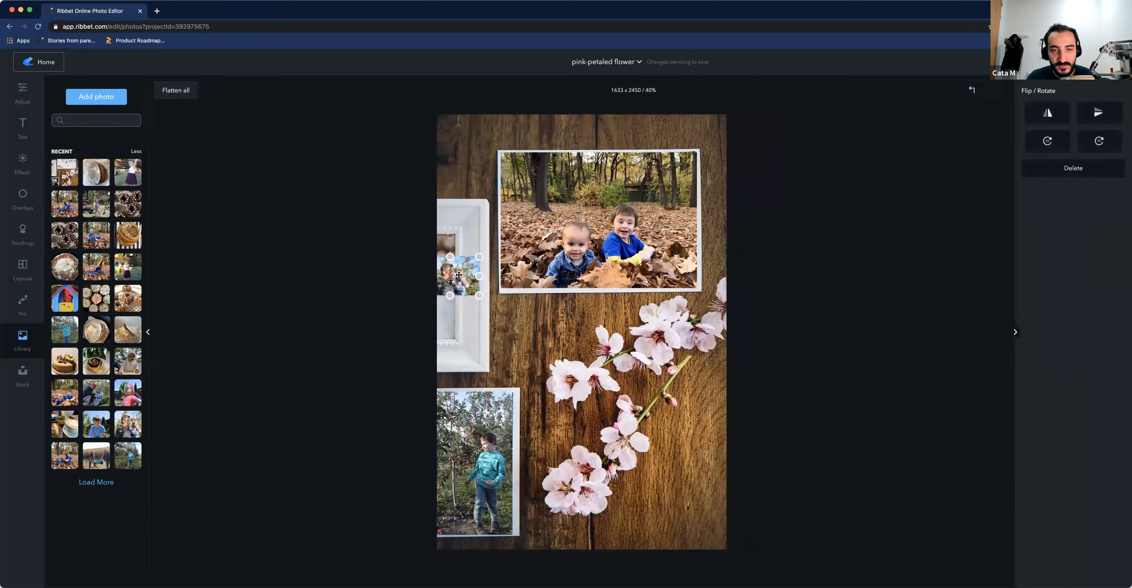
{"action": "left_click_drag", "start_coordinate": [559, 327], "coordinate": [456, 340]}
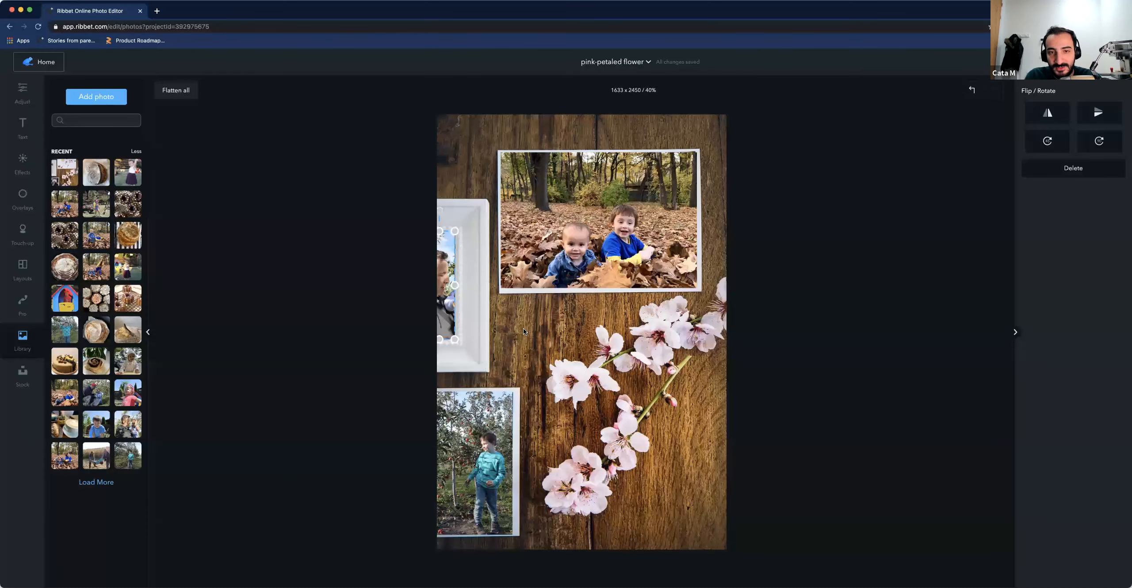
{"action": "left_click_drag", "start_coordinate": [453, 297], "coordinate": [659, 375]}
Move the teal-jacket child photo into the white frame on the left and fit it to the frame's edges
{"action": "left_click", "coordinate": [481, 457]}
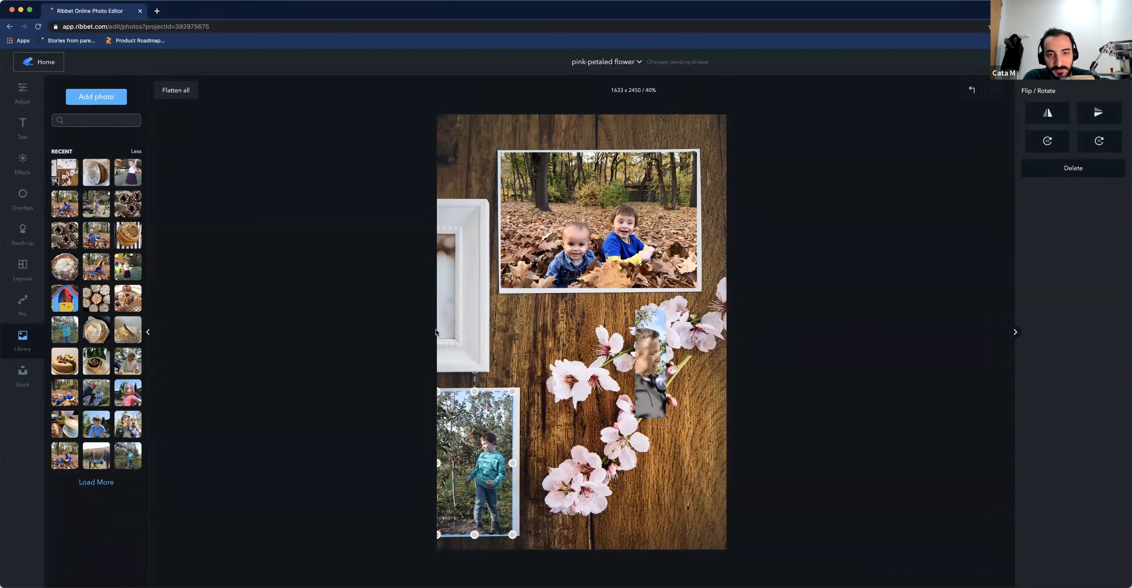
{"action": "left_click_drag", "start_coordinate": [436, 332], "coordinate": [425, 295]}
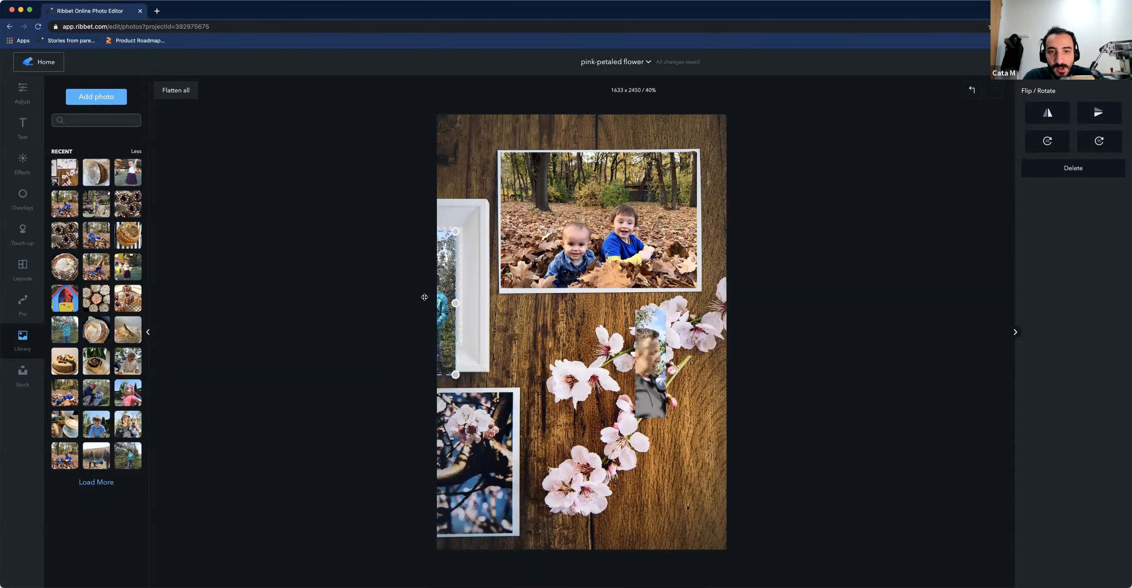
{"action": "left_click_drag", "start_coordinate": [455, 374], "coordinate": [451, 366]}
{"action": "left_click_drag", "start_coordinate": [448, 330], "coordinate": [518, 335]}
{"action": "left_click_drag", "start_coordinate": [450, 372], "coordinate": [448, 375]}
{"action": "left_click_drag", "start_coordinate": [449, 305], "coordinate": [472, 305]}
{"action": "left_click_drag", "start_coordinate": [477, 346], "coordinate": [455, 339]}
Move the man-and-baby photo into the lower-left frame, enlarge it to fill the frame, and shift the image inside
{"action": "left_click_drag", "start_coordinate": [651, 365], "coordinate": [454, 447]}
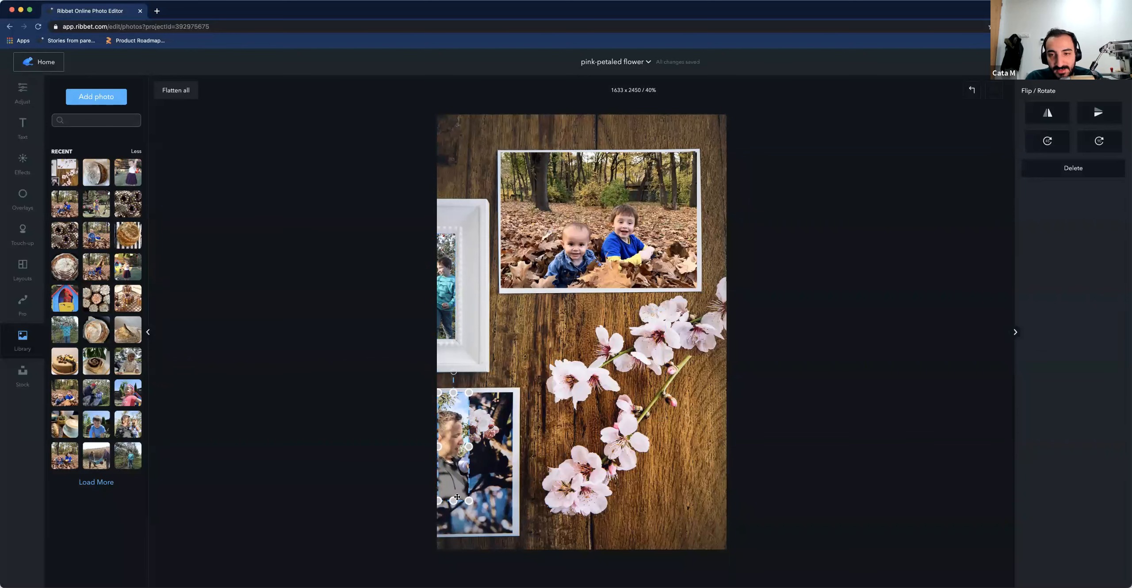
{"action": "left_click_drag", "start_coordinate": [469, 501], "coordinate": [513, 535]}
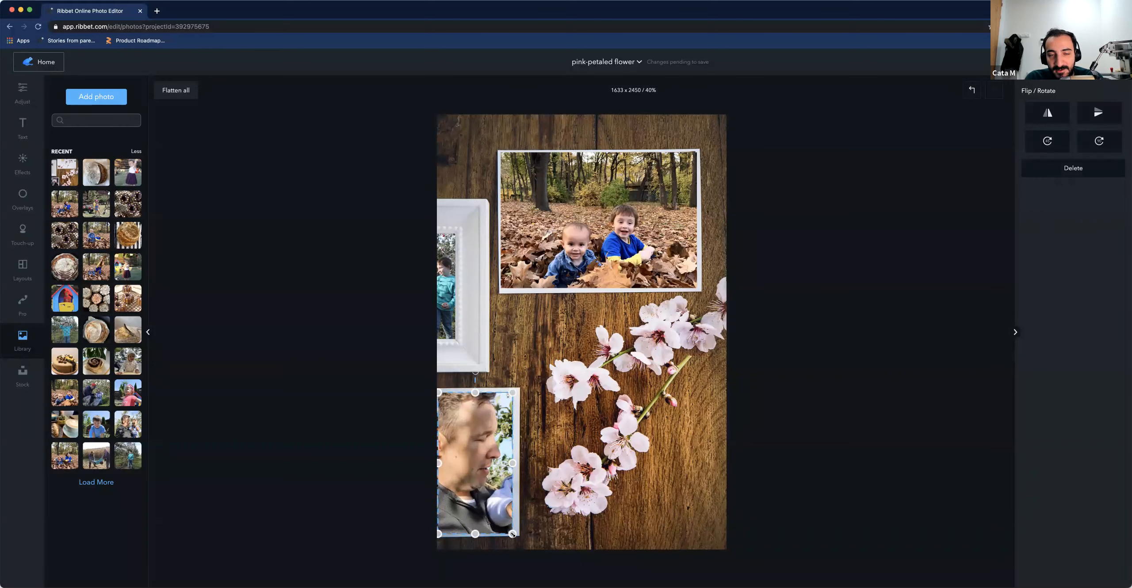
{"action": "double_click", "coordinate": [465, 500]}
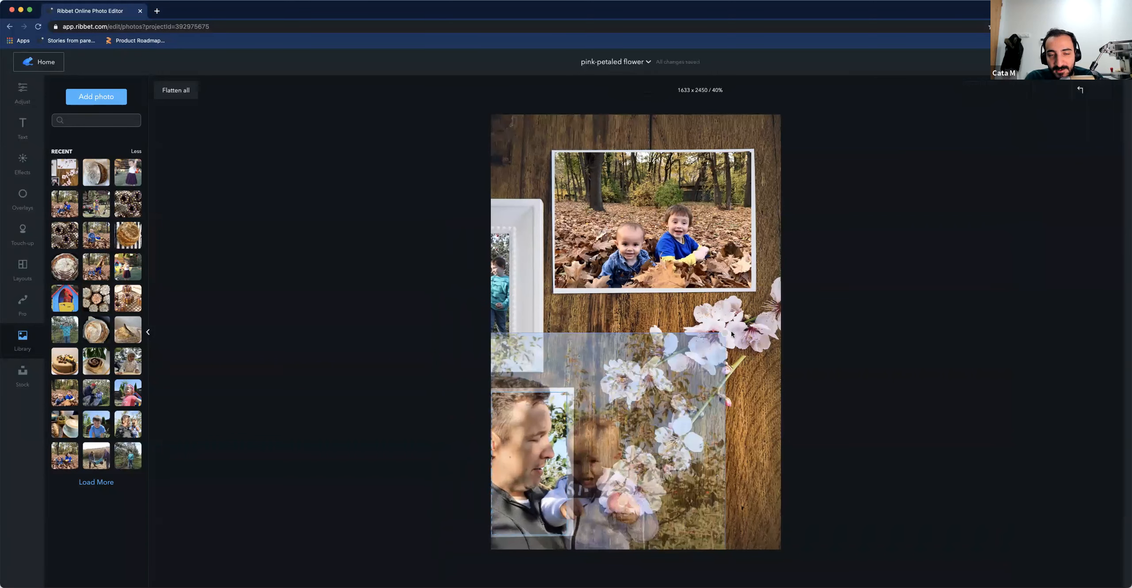
{"action": "left_click_drag", "start_coordinate": [726, 333], "coordinate": [565, 432]}
{"action": "double_click", "coordinate": [536, 458]}
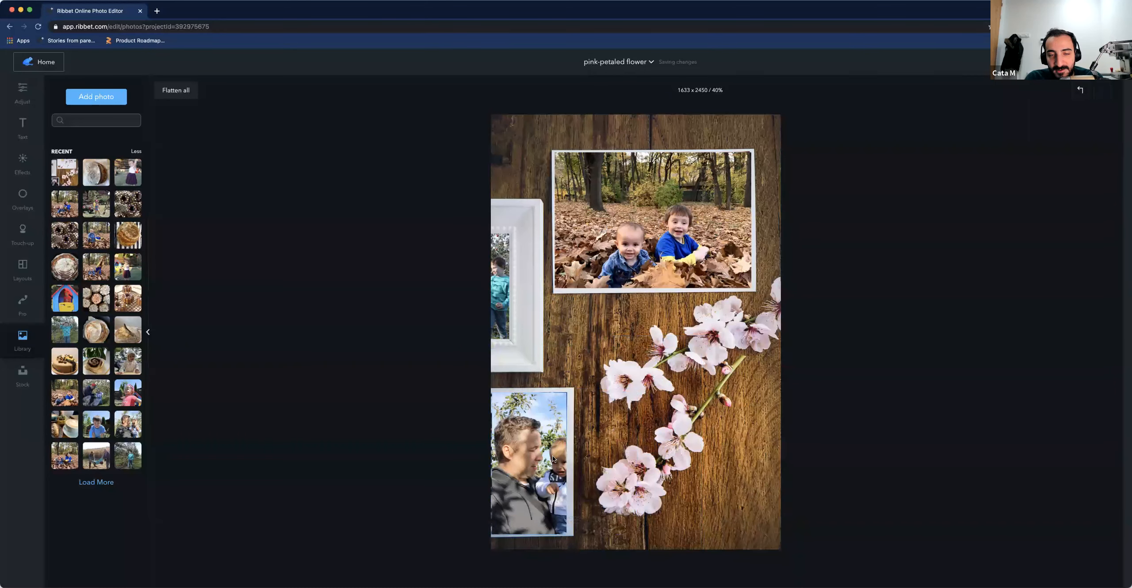
{"action": "left_click", "coordinate": [553, 459]}
{"action": "left_click_drag", "start_coordinate": [476, 446], "coordinate": [487, 454]}
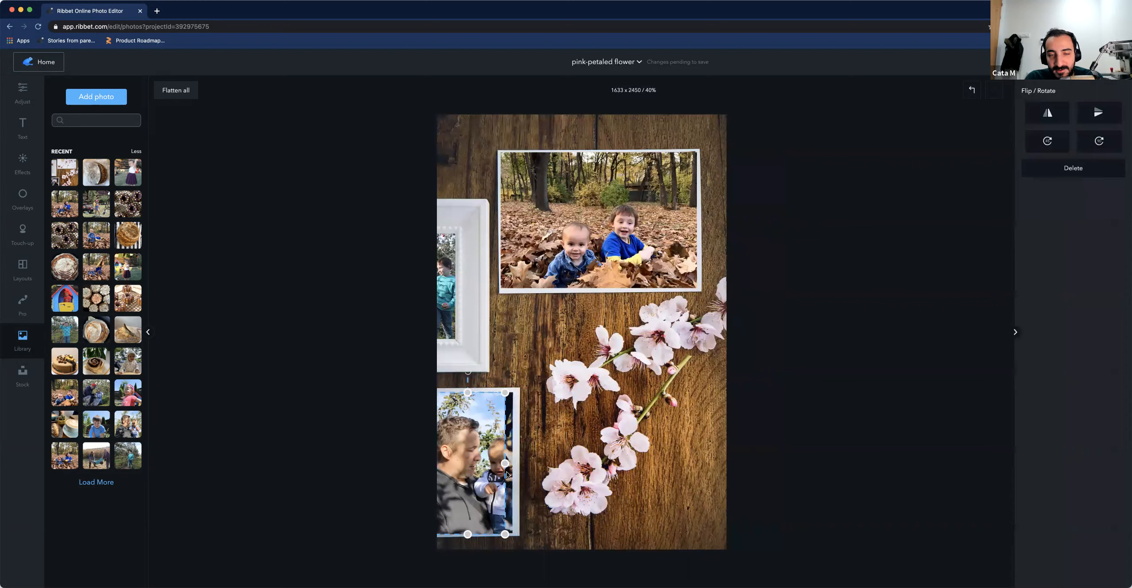
{"action": "left_click_drag", "start_coordinate": [505, 534], "coordinate": [514, 534]}
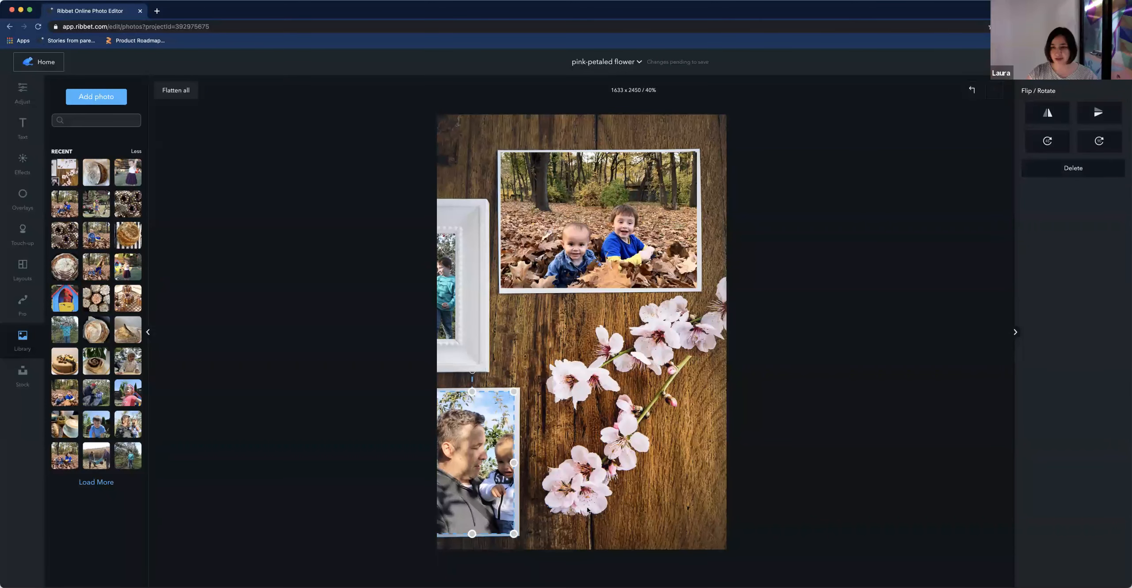
Review the framing of the man-and-baby photo in the lower-left frame
{"action": "left_click", "coordinate": [589, 514]}
{"action": "left_click", "coordinate": [535, 478]}
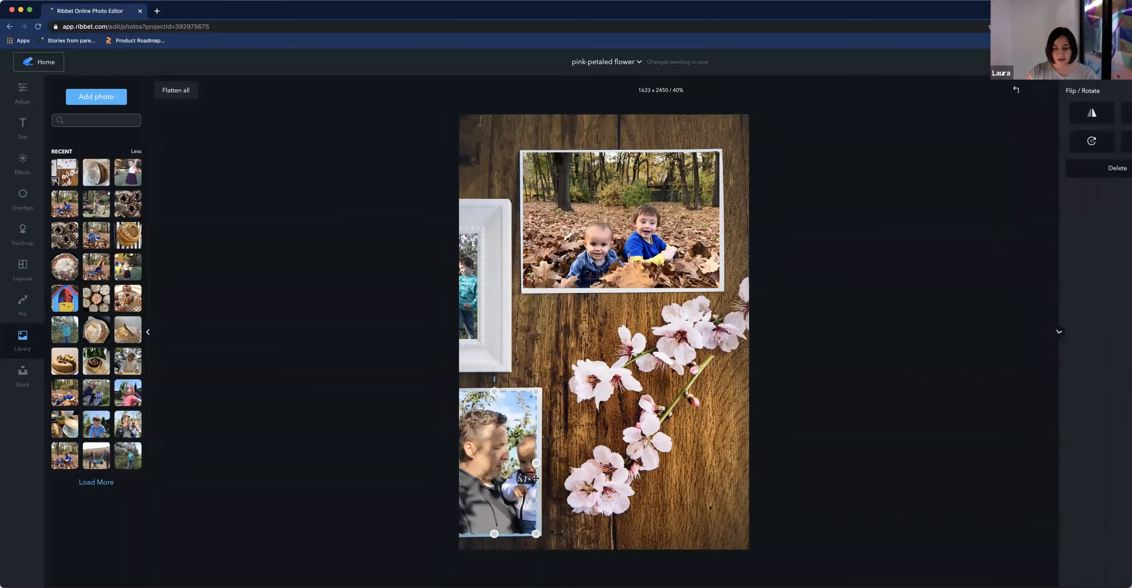
{"action": "double_click", "coordinate": [483, 470]}
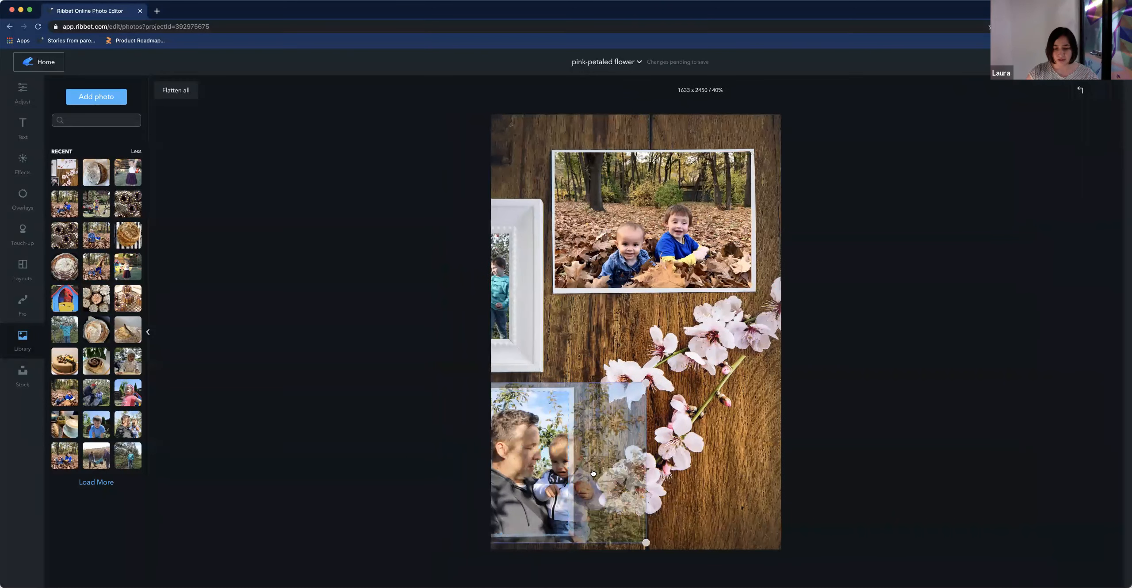
{"action": "left_click", "coordinate": [692, 471]}
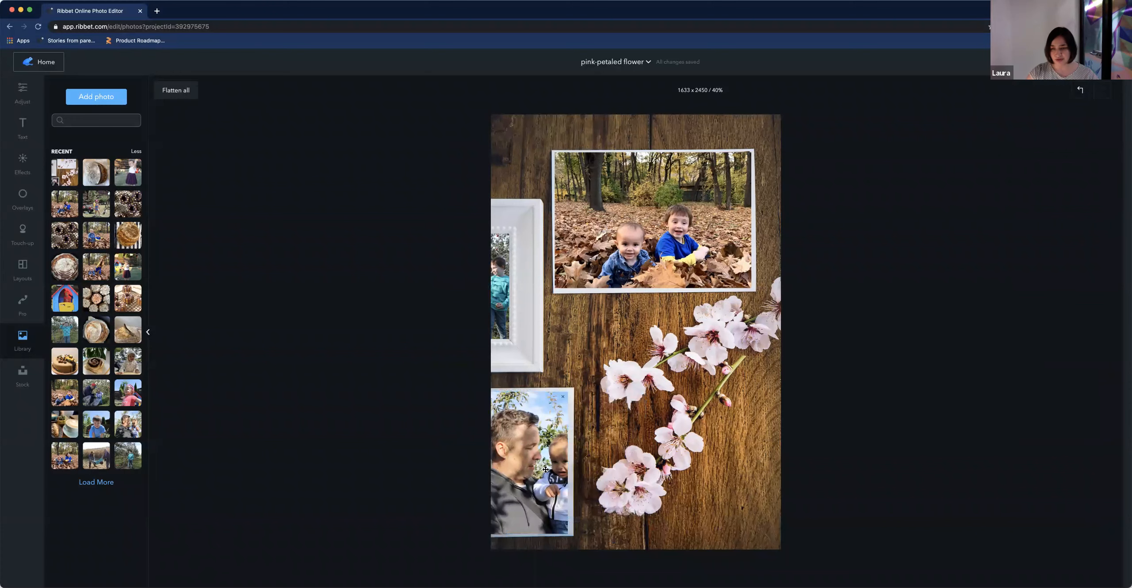
Shift the man-and-baby photo within the lower-left frame so the baby sits in view
{"action": "left_click", "coordinate": [535, 447]}
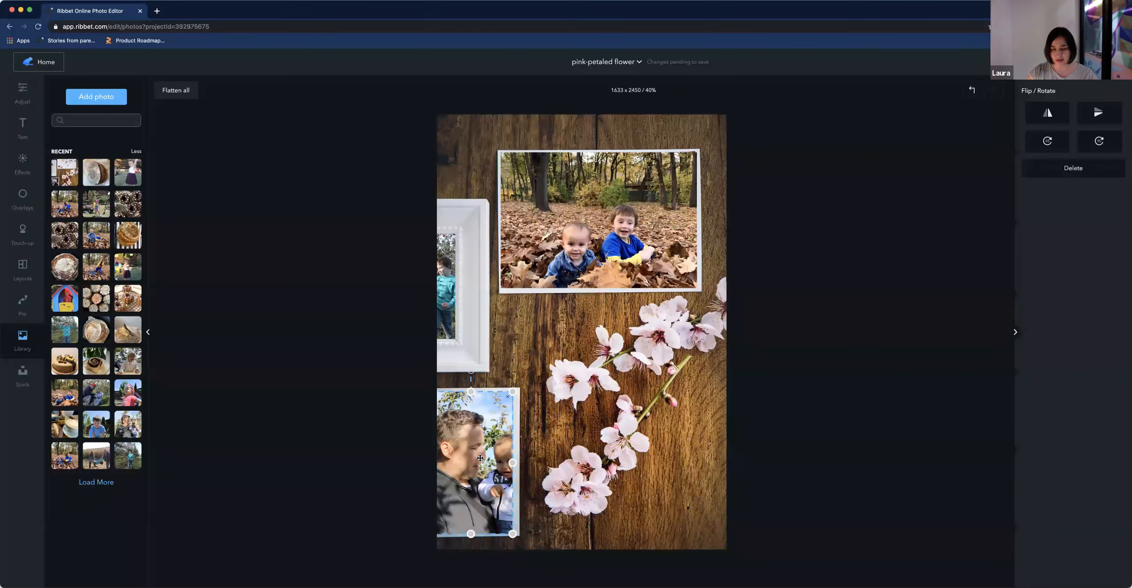
{"action": "double_click", "coordinate": [477, 445]}
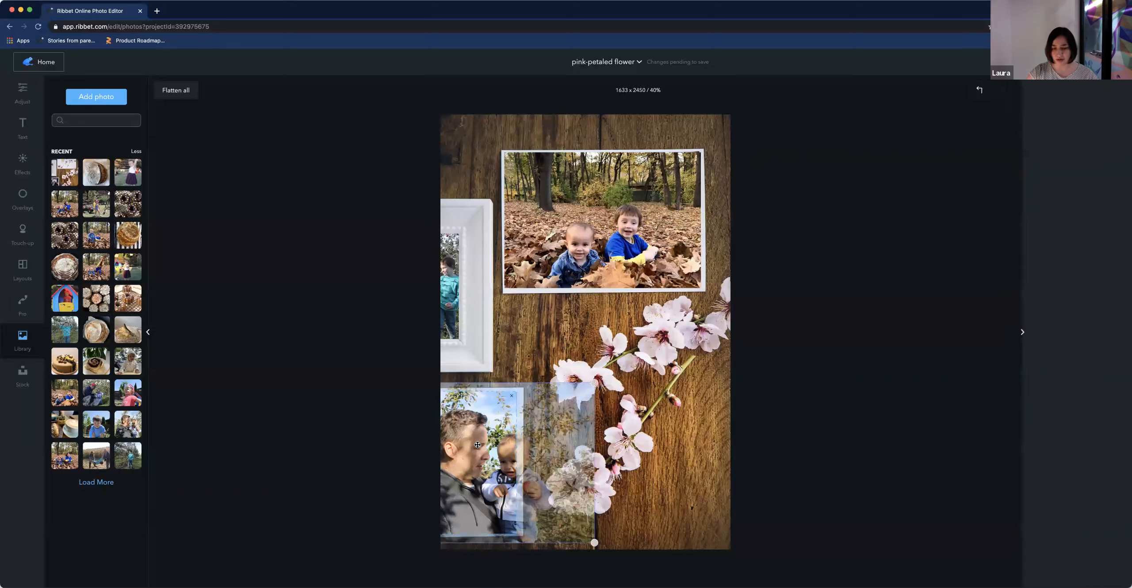
{"action": "left_click_drag", "start_coordinate": [521, 458], "coordinate": [502, 458]}
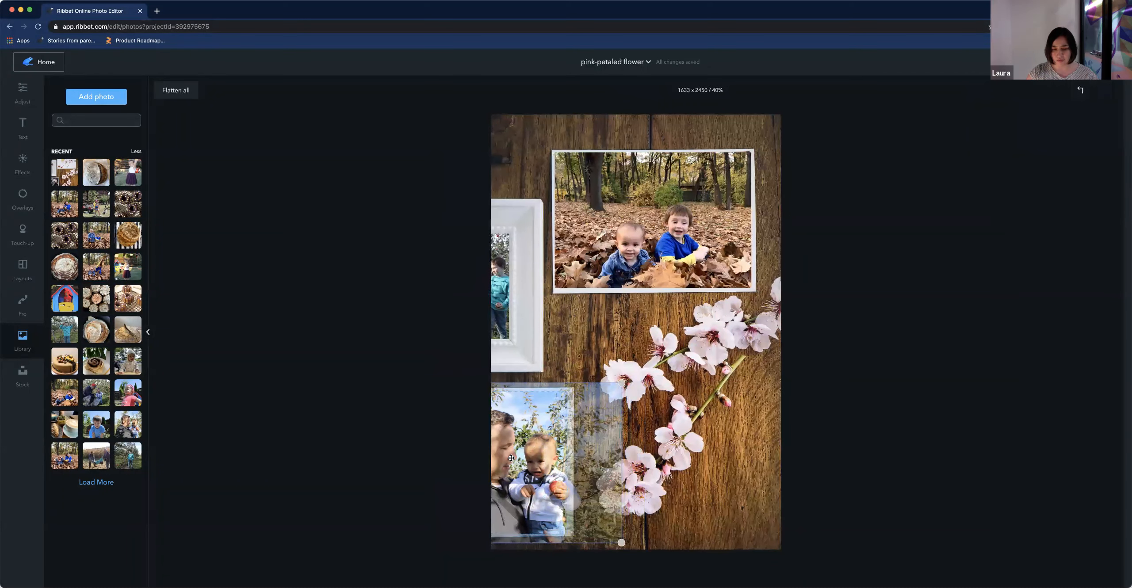
{"action": "left_click_drag", "start_coordinate": [625, 382], "coordinate": [615, 388]}
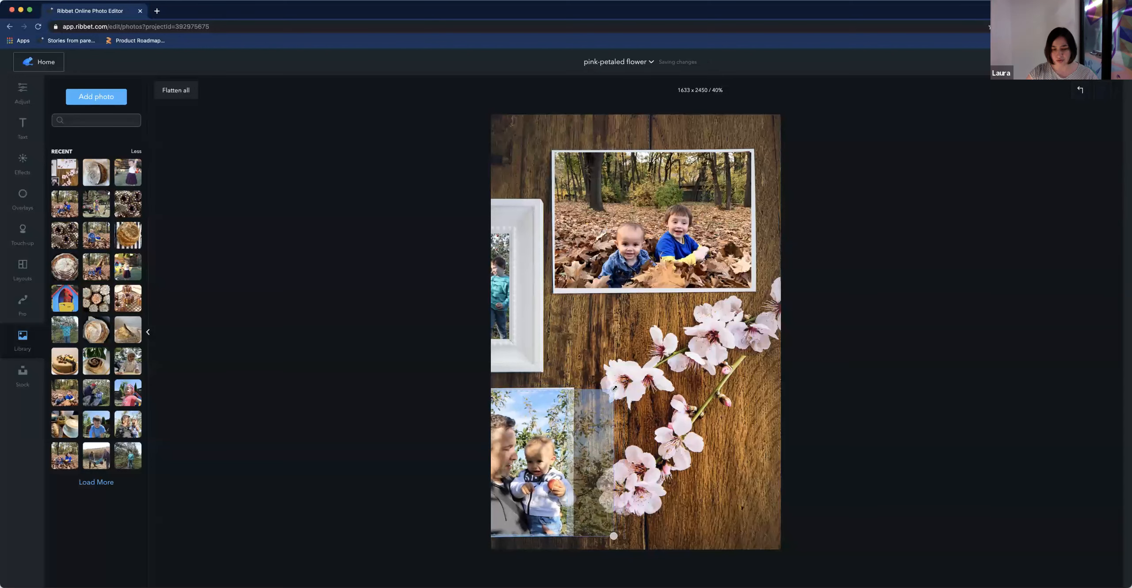
{"action": "left_click", "coordinate": [697, 432]}
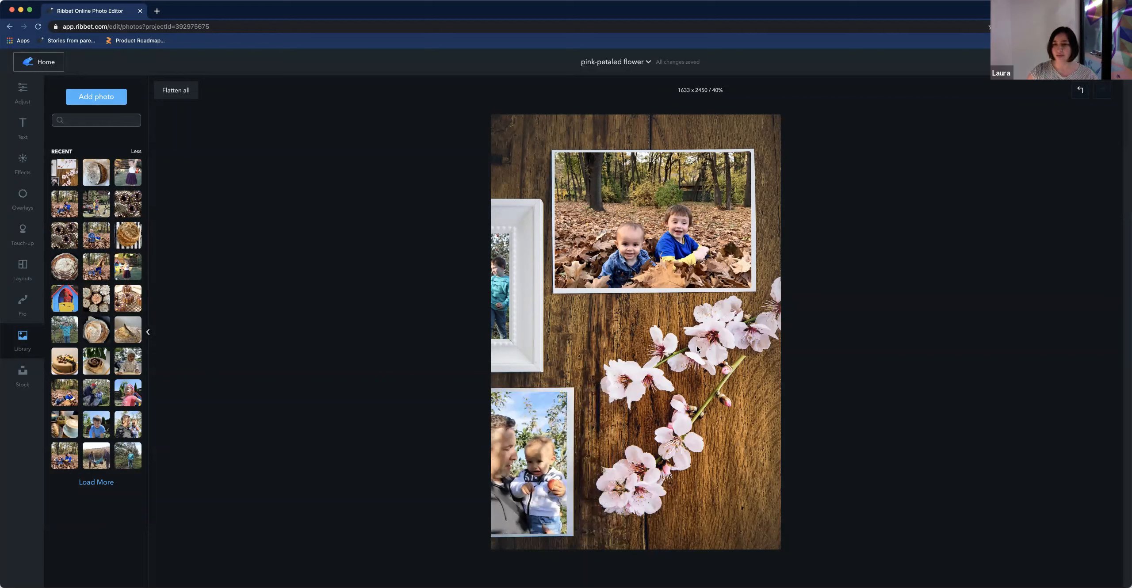
Apply the Moscow filter to the photo of the two kids in the leaves
{"action": "left_click", "coordinate": [649, 238]}
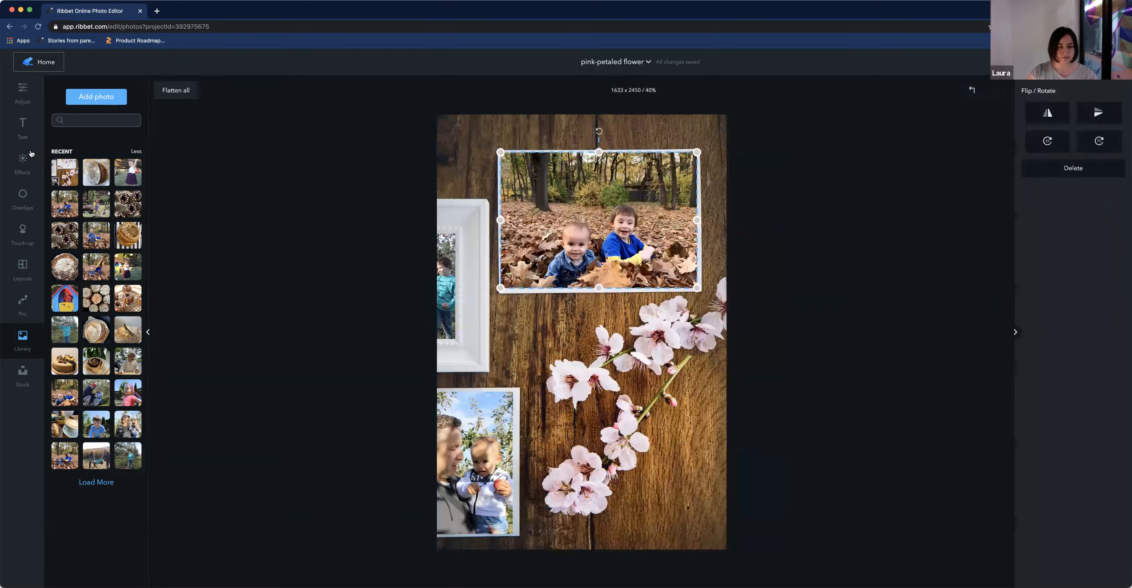
{"action": "left_click", "coordinate": [23, 163]}
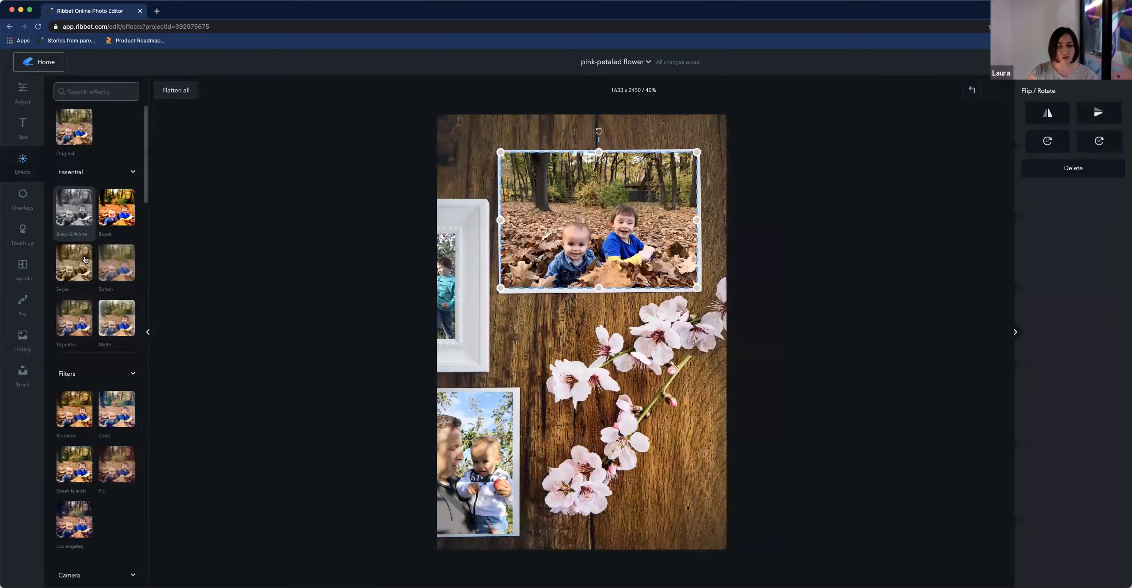
{"action": "left_click", "coordinate": [79, 412]}
Apply the same Moscow filter to the teal-jacket child photo and the man-and-baby photo
{"action": "left_click", "coordinate": [444, 289]}
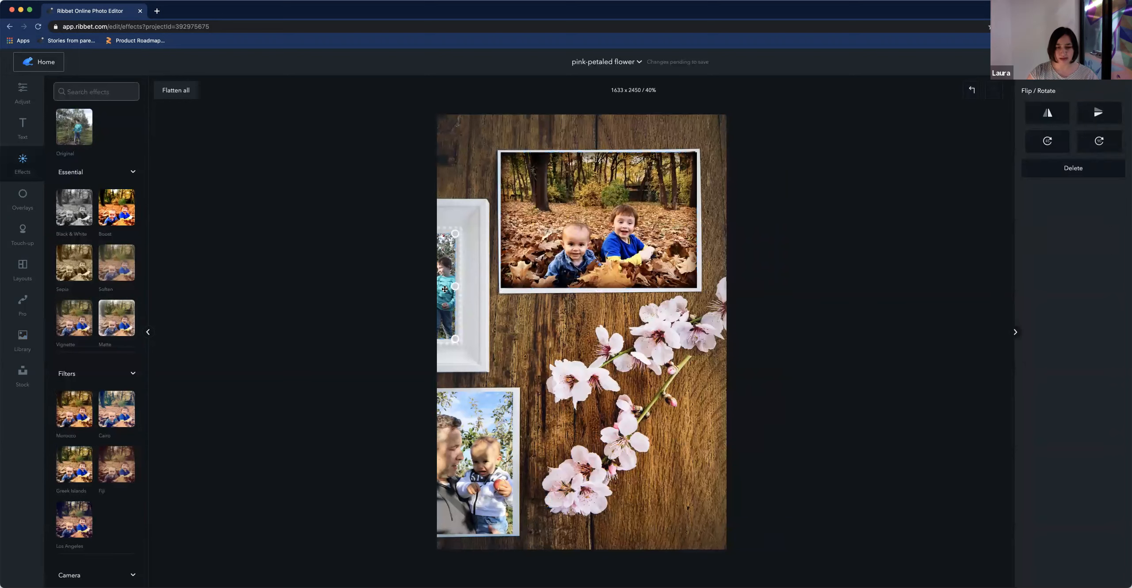
{"action": "left_click", "coordinate": [74, 422]}
{"action": "left_click", "coordinate": [464, 476]}
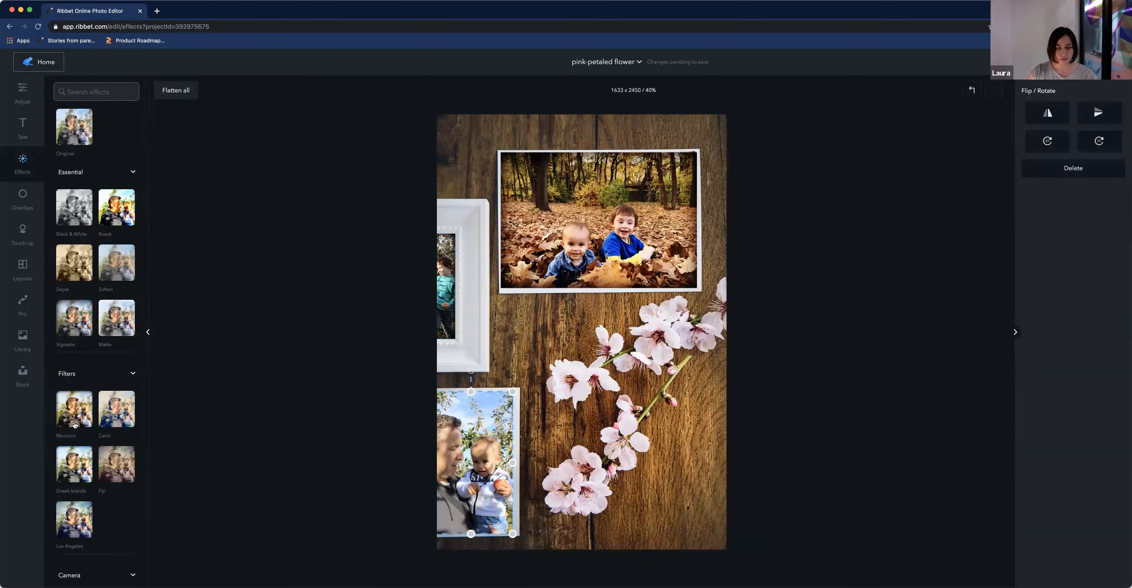
{"action": "left_click", "coordinate": [72, 416]}
Export the collage as a PNG image named "kids in the park" and dismiss the downloads bar
{"action": "left_click", "coordinate": [824, 527]}
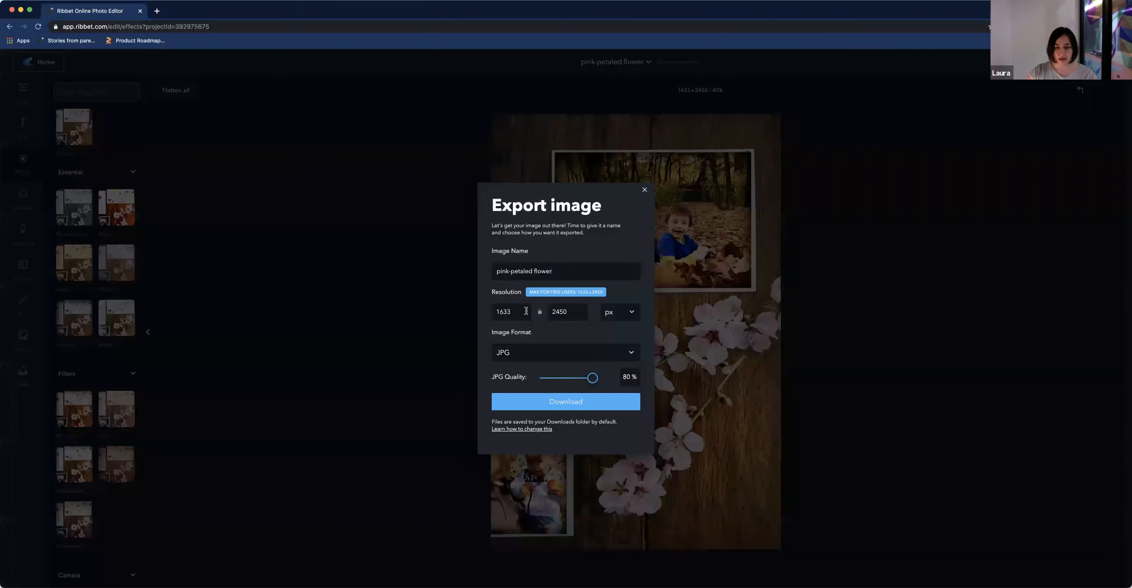
{"action": "key", "text": "super+a"}
{"action": "type", "text": "kids"}
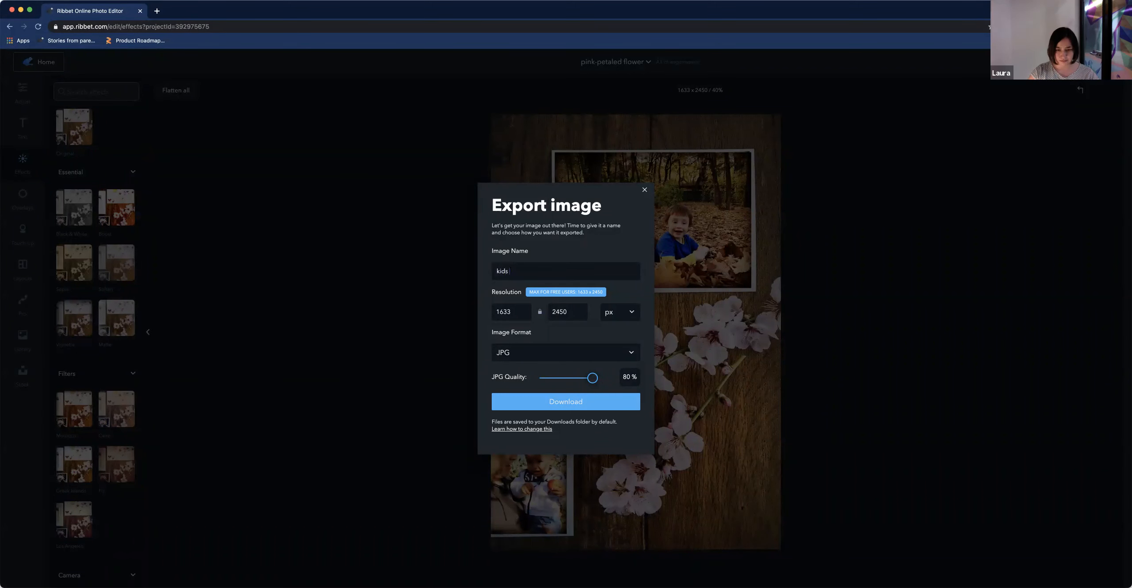
{"action": "type", "text": " in the park"}
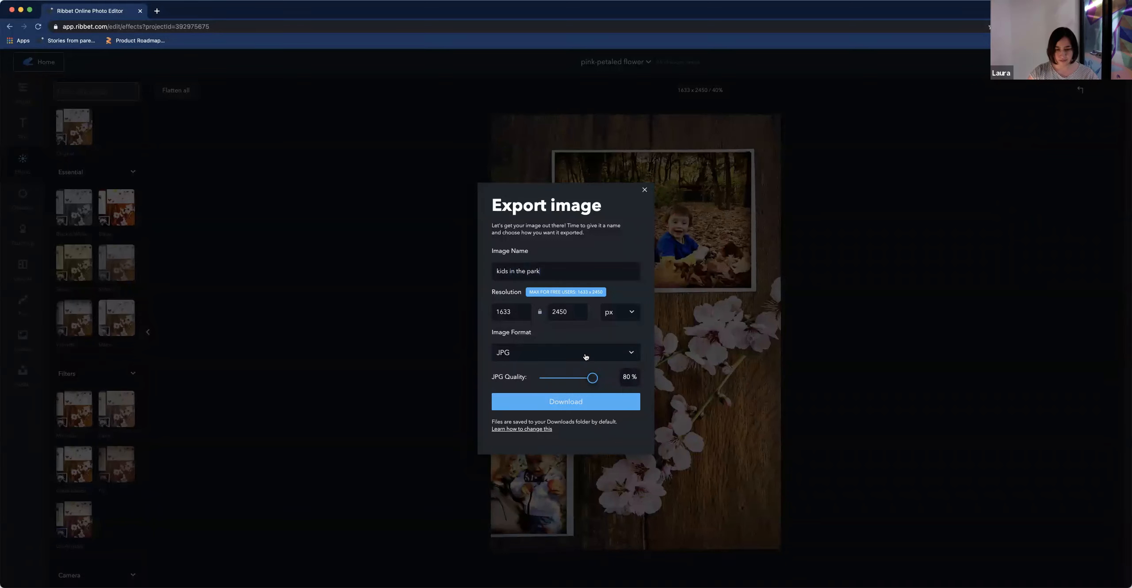
{"action": "left_click", "coordinate": [555, 353]}
{"action": "left_click", "coordinate": [552, 373]}
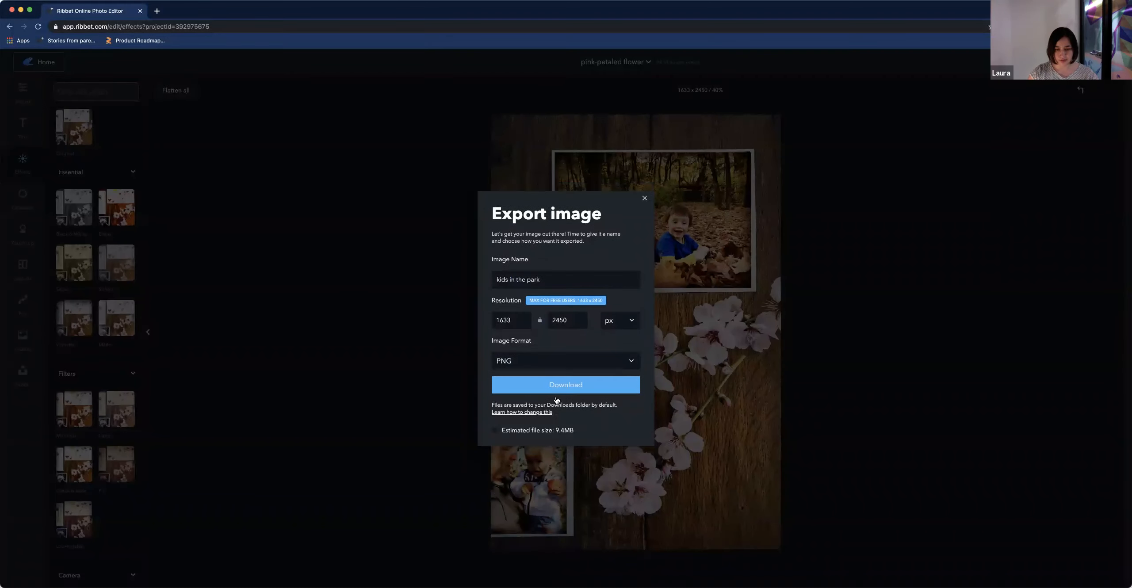
{"action": "left_click", "coordinate": [558, 391]}
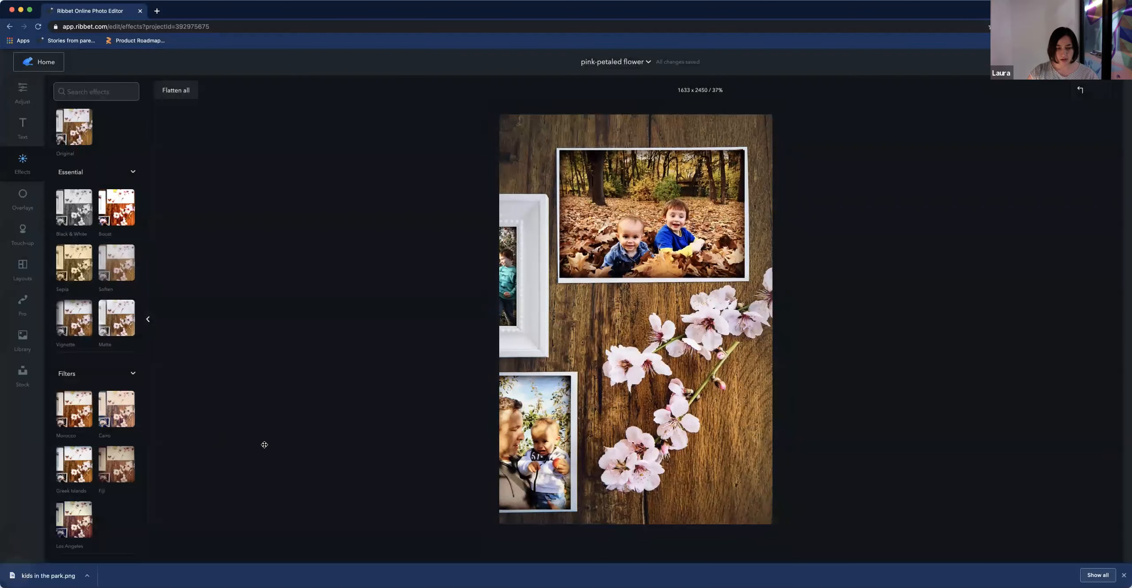
{"action": "left_click", "coordinate": [1124, 574]}
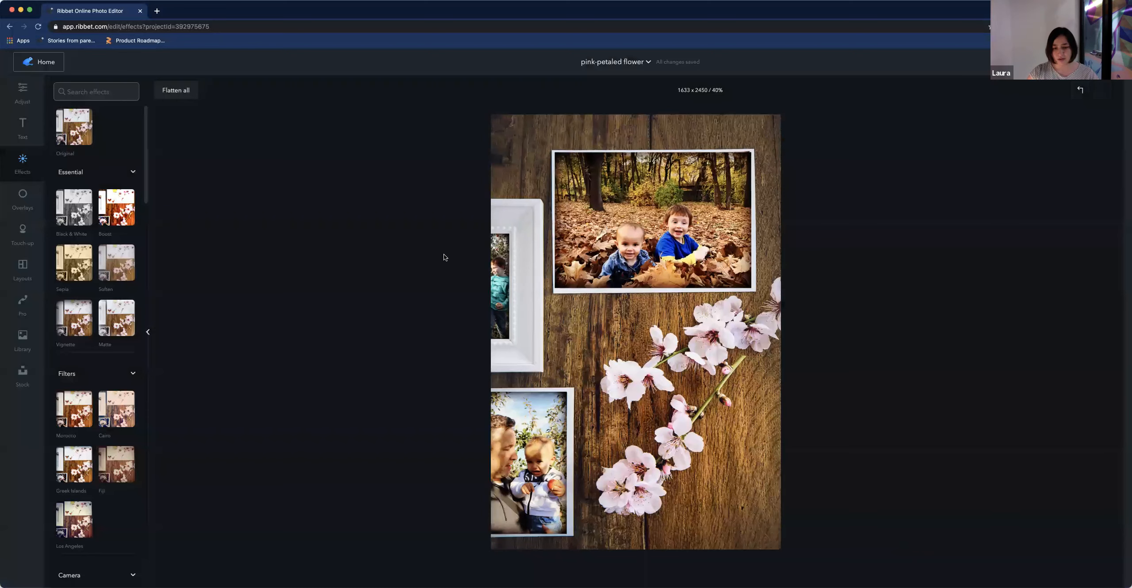
Start a new project from the stock library, searching "cook book" and choosing the photo of hands holding a food print
{"action": "left_click", "coordinate": [45, 62]}
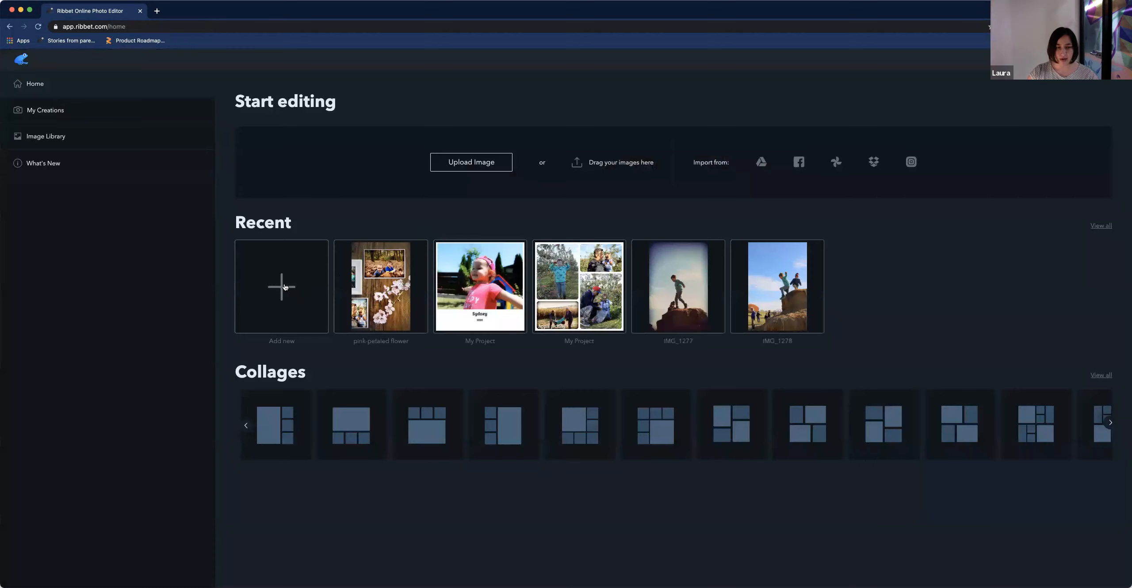
{"action": "left_click", "coordinate": [288, 288]}
{"action": "left_click", "coordinate": [516, 135]}
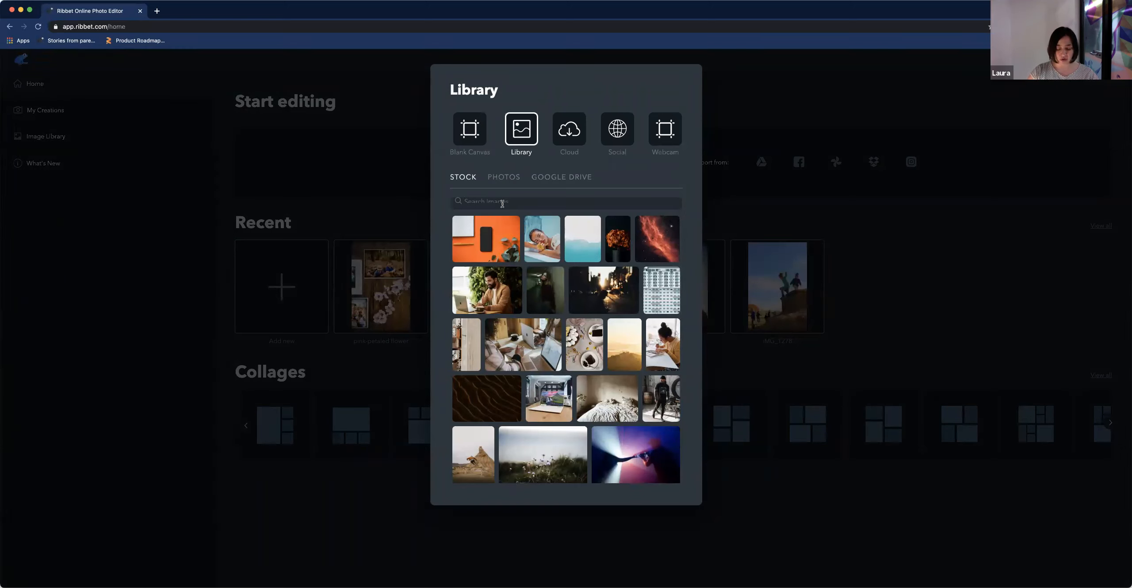
{"action": "left_click", "coordinate": [503, 203]}
{"action": "type", "text": "cook book"}
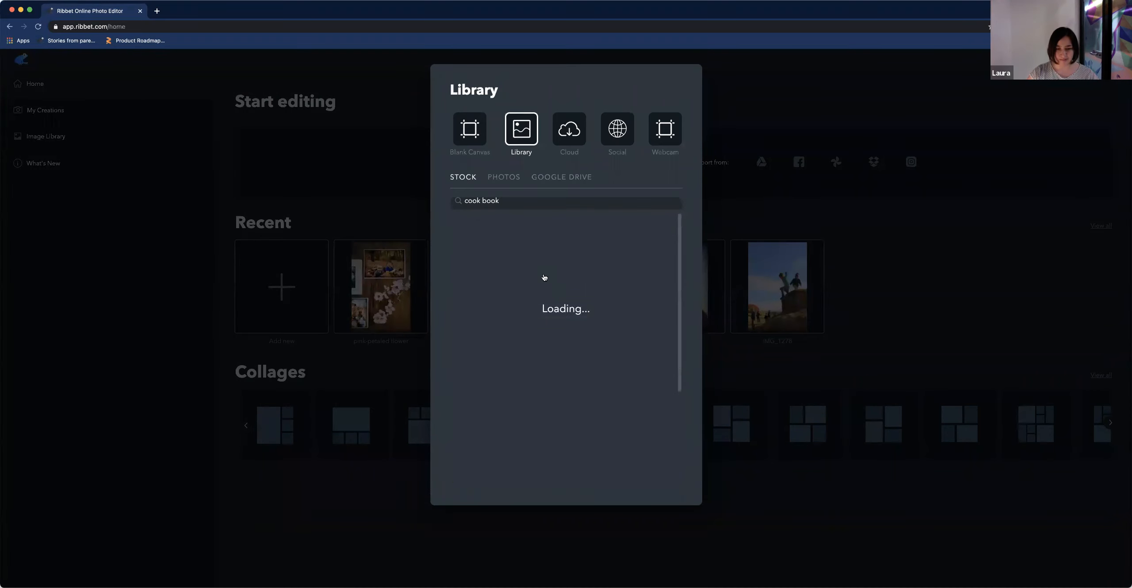
{"action": "scroll", "coordinate": [570, 309], "scroll_direction": "down", "scroll_amount": 3}
{"action": "scroll", "coordinate": [575, 318], "scroll_direction": "down", "scroll_amount": 3}
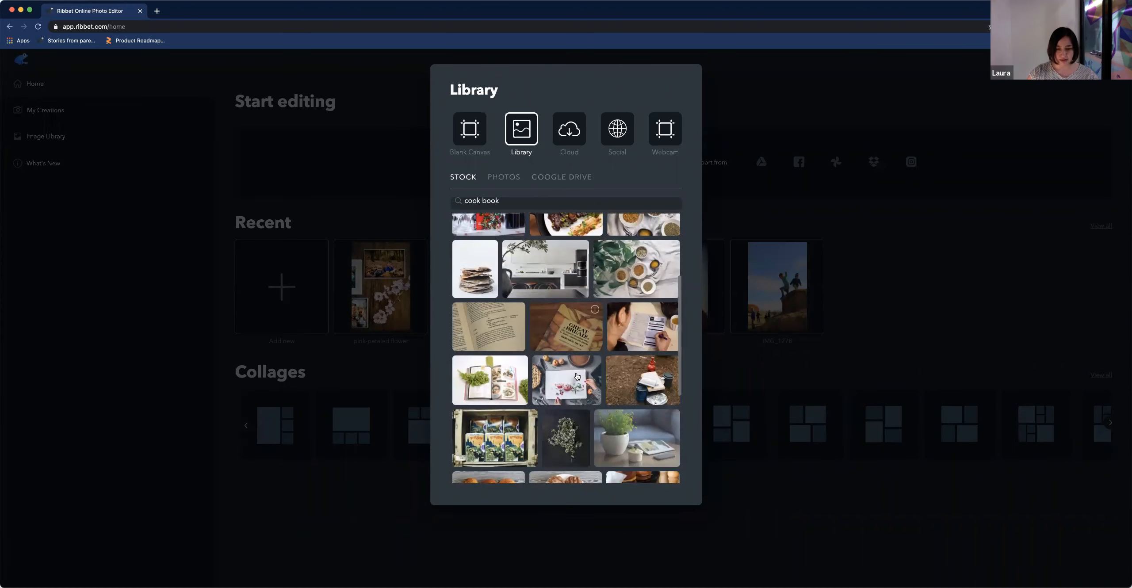
{"action": "left_click", "coordinate": [577, 377]}
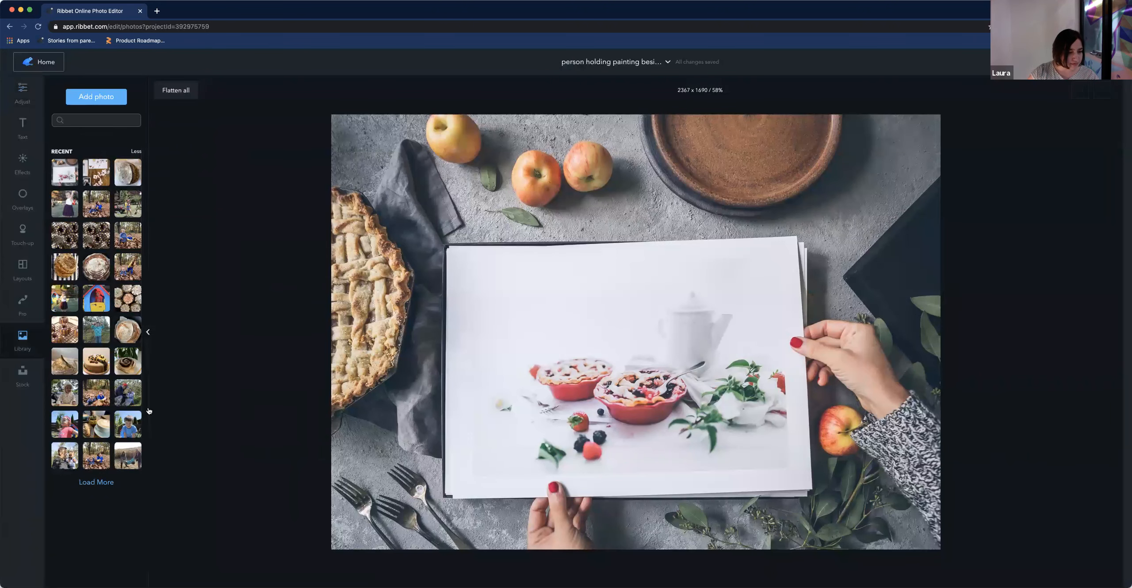
Add a cupcake photo from the library onto the held print and resize it to cover the print
{"action": "scroll", "coordinate": [113, 464], "scroll_direction": "down", "scroll_amount": 1}
{"action": "left_click", "coordinate": [113, 476]}
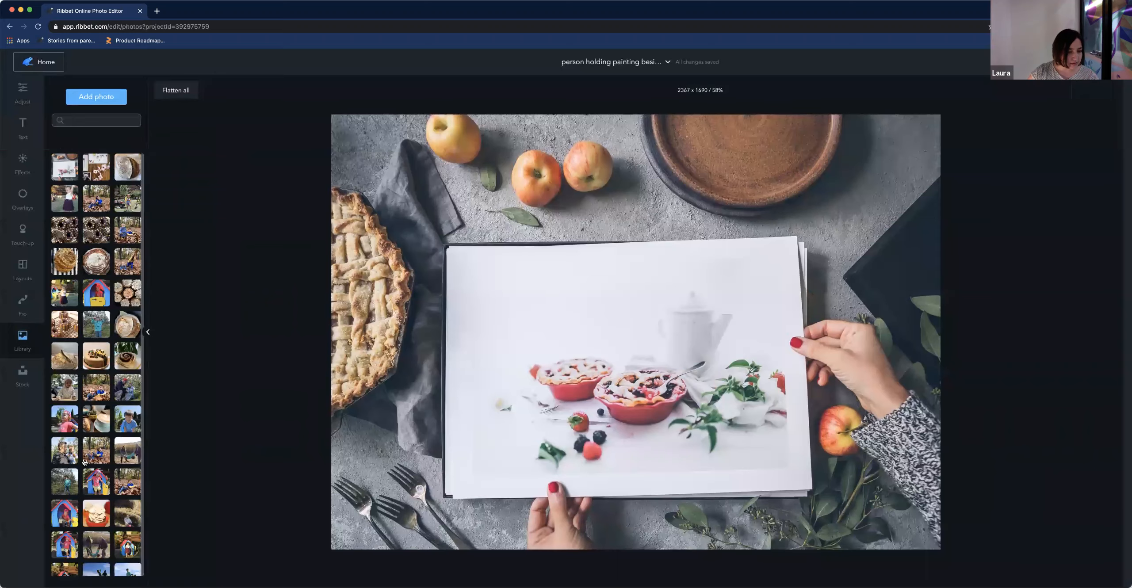
{"action": "scroll", "coordinate": [106, 420], "scroll_direction": "down", "scroll_amount": 3}
{"action": "left_click_drag", "start_coordinate": [95, 376], "coordinate": [509, 303]}
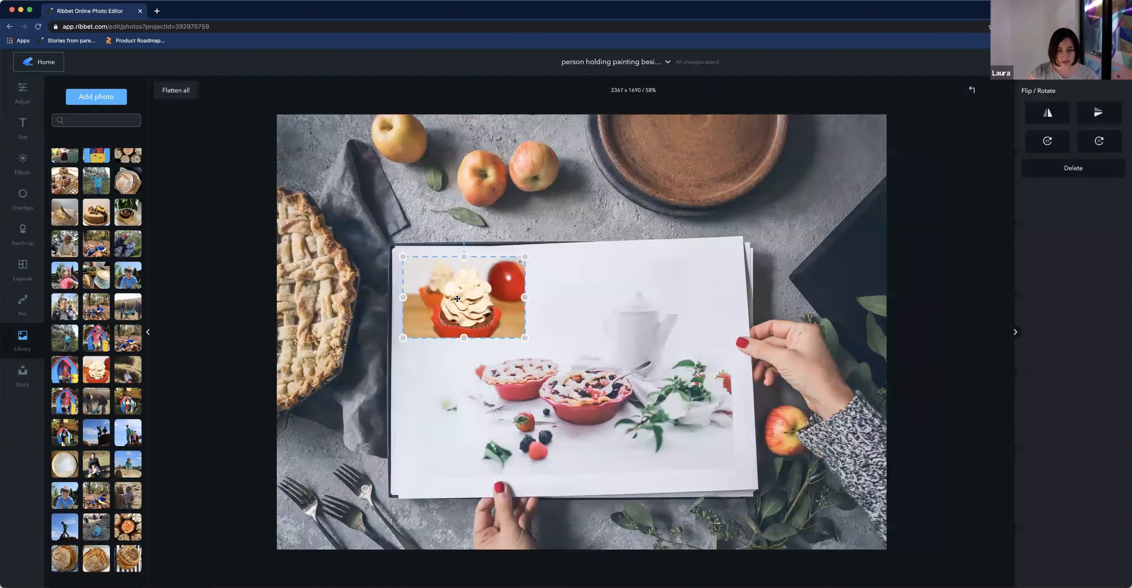
{"action": "left_click_drag", "start_coordinate": [458, 299], "coordinate": [456, 301]}
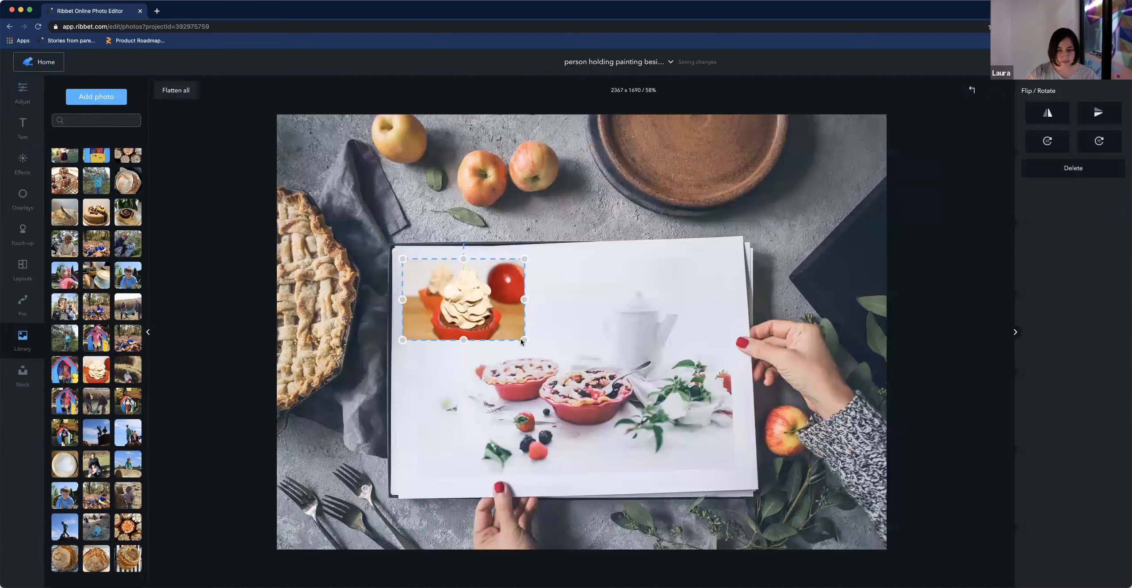
{"action": "left_click_drag", "start_coordinate": [708, 426], "coordinate": [737, 479]}
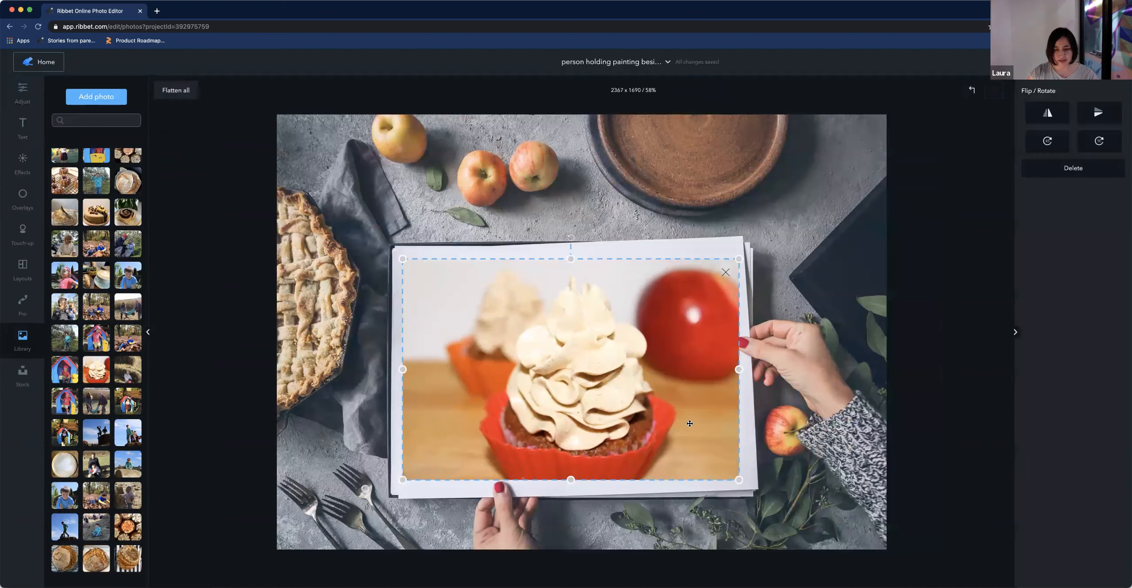
{"action": "left_click_drag", "start_coordinate": [684, 410], "coordinate": [694, 415]}
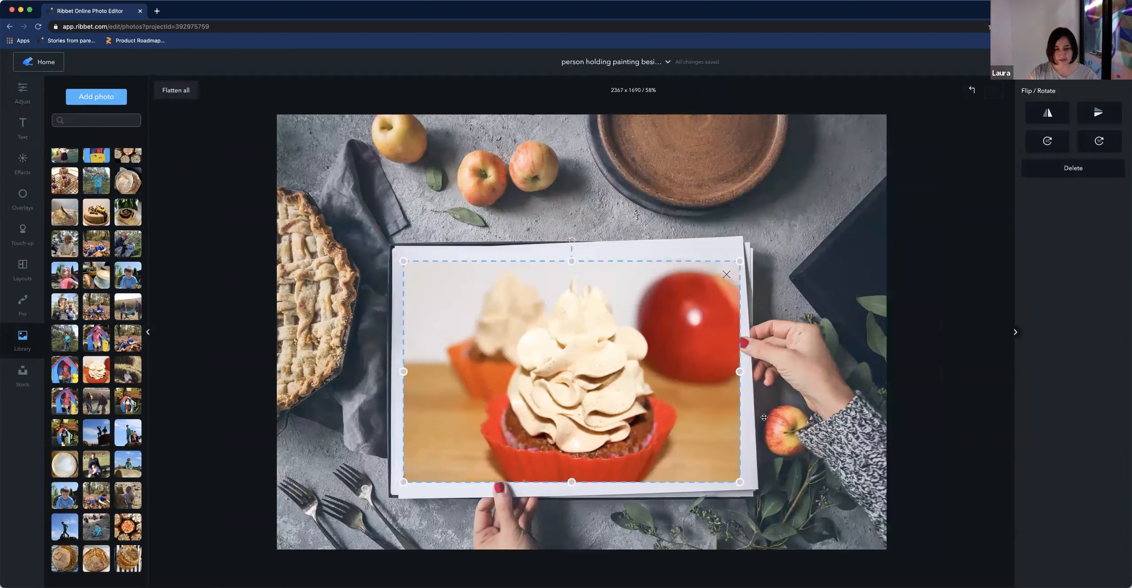
{"action": "left_click", "coordinate": [810, 494]}
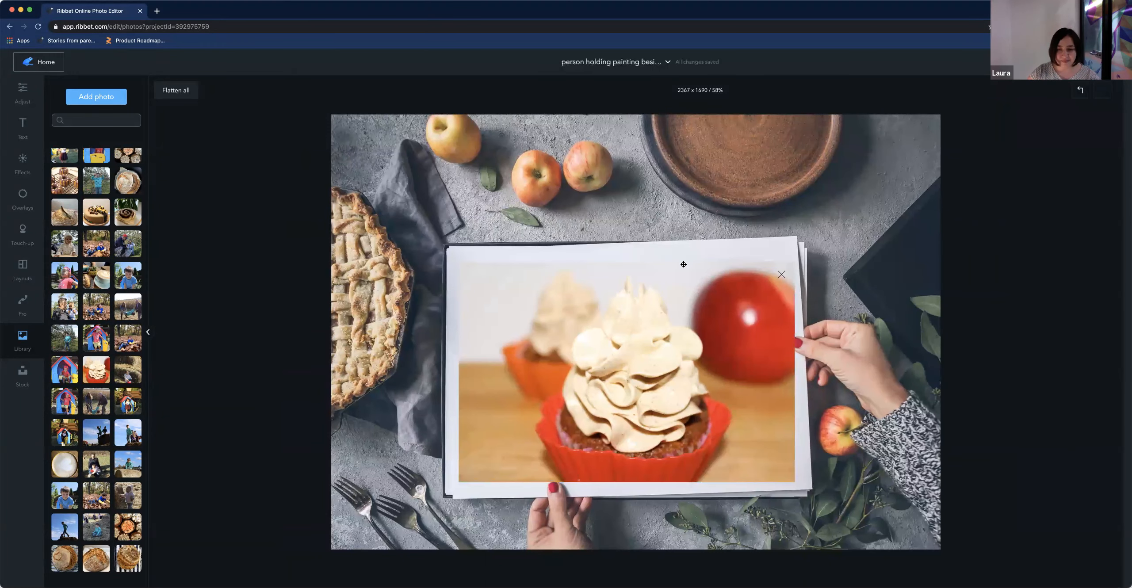
Tilt and nudge the cupcake photo to match the angle of the print
{"action": "left_click", "coordinate": [615, 262]}
{"action": "left_click_drag", "start_coordinate": [572, 244], "coordinate": [568, 245]}
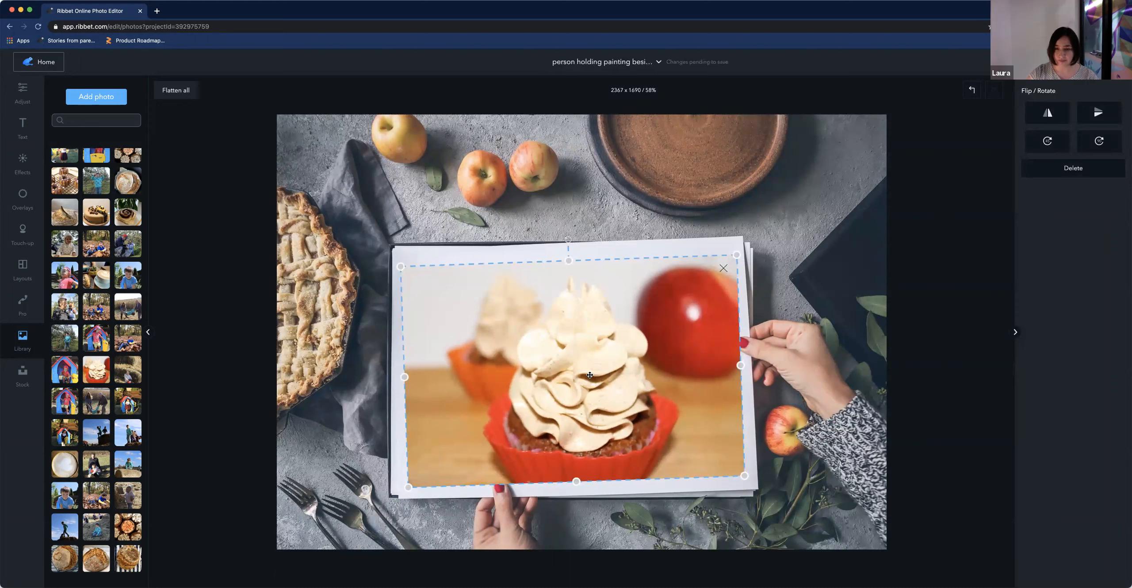
{"action": "left_click_drag", "start_coordinate": [590, 375], "coordinate": [589, 370]}
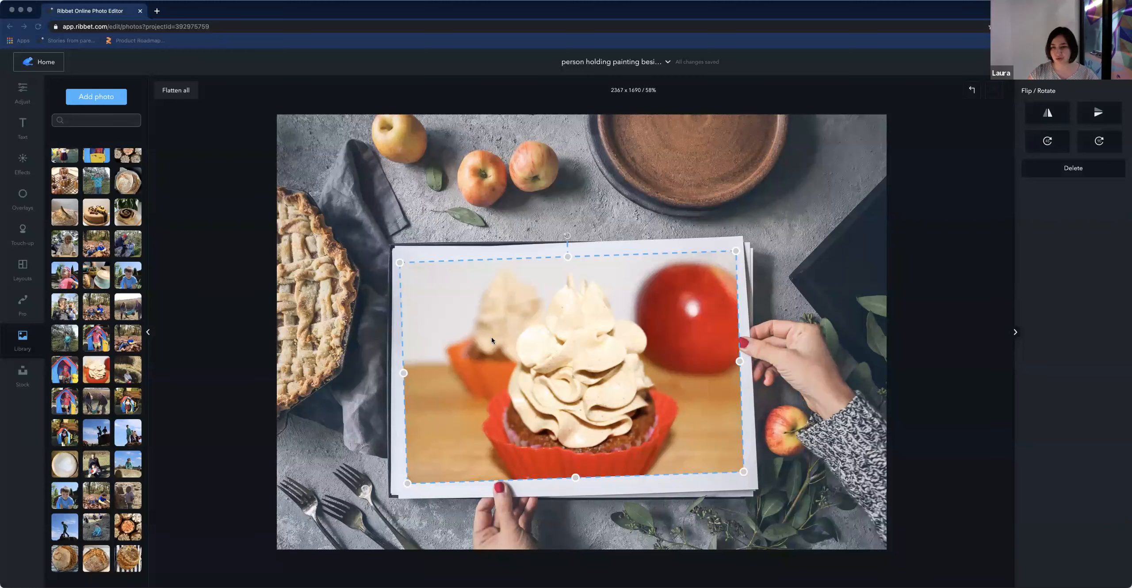
{"action": "left_click", "coordinate": [373, 278]}
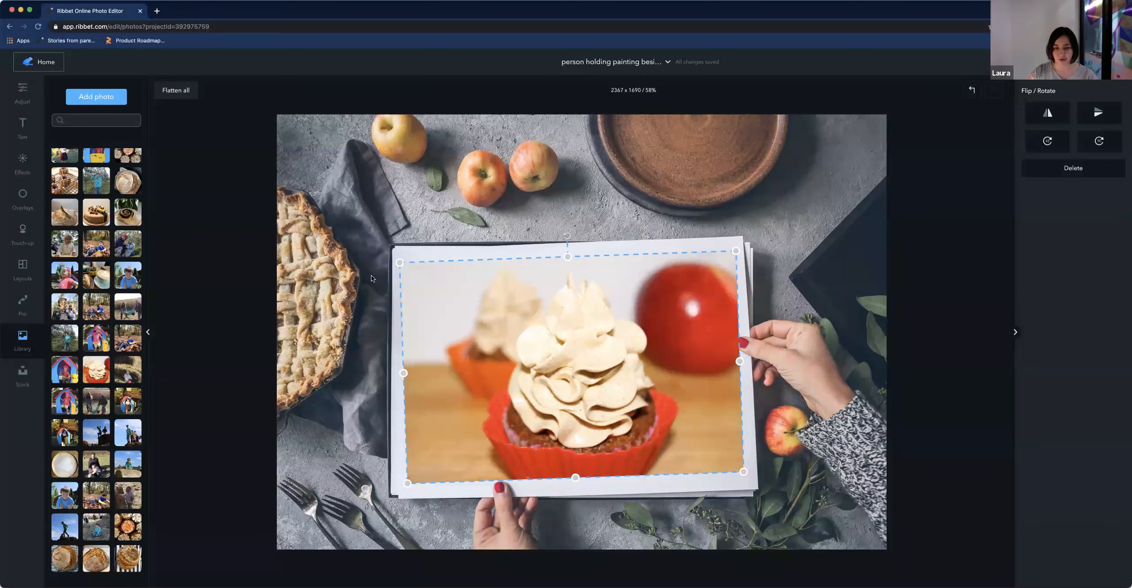
Delete the cupcake photo from the print
{"action": "left_click", "coordinate": [22, 375]}
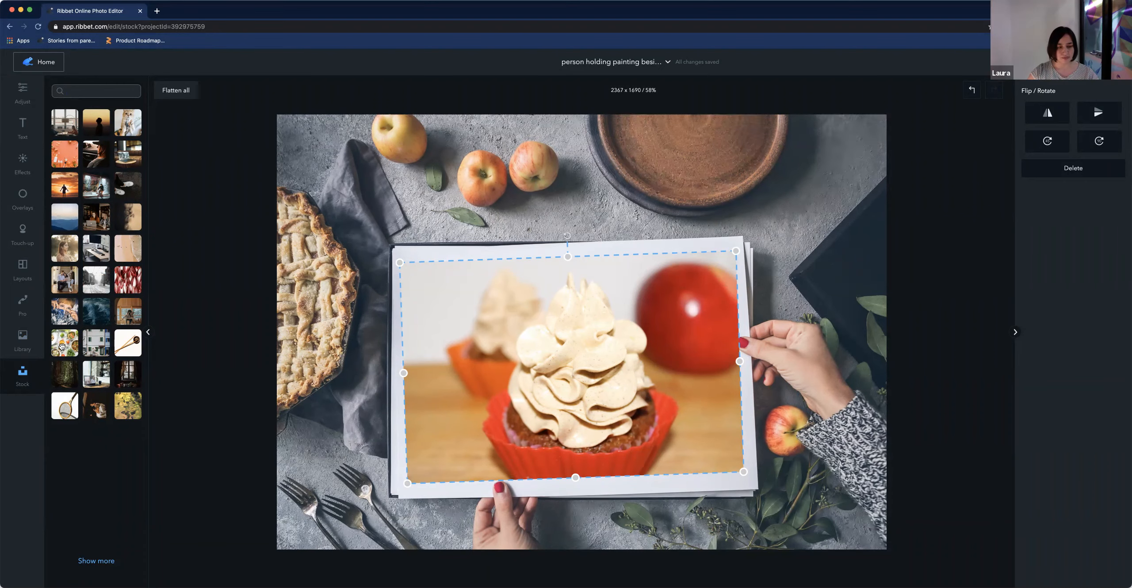
{"action": "left_click_drag", "start_coordinate": [550, 350], "coordinate": [549, 350]}
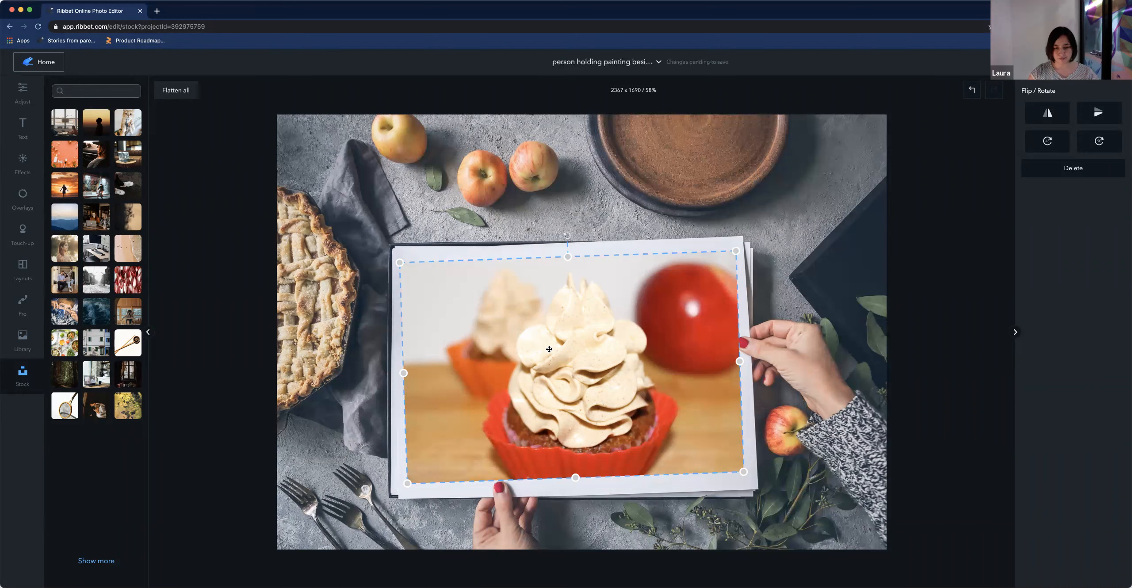
{"action": "left_click_drag", "start_coordinate": [677, 384], "coordinate": [791, 411]}
{"action": "key", "text": "Delete"}
Place the food-spread stock photo on the held print, enlarge and tilt it to cover the print, then return home
{"action": "left_click_drag", "start_coordinate": [61, 353], "coordinate": [560, 349]}
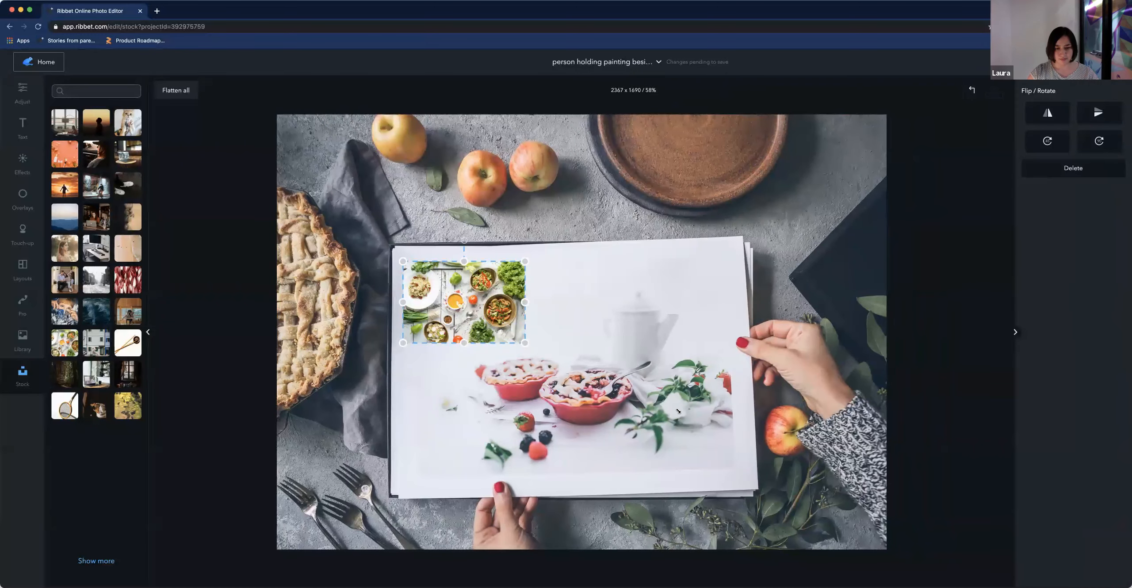
{"action": "left_click_drag", "start_coordinate": [678, 411], "coordinate": [737, 475]}
{"action": "left_click_drag", "start_coordinate": [570, 241], "coordinate": [564, 240]}
{"action": "left_click_drag", "start_coordinate": [642, 332], "coordinate": [645, 326]}
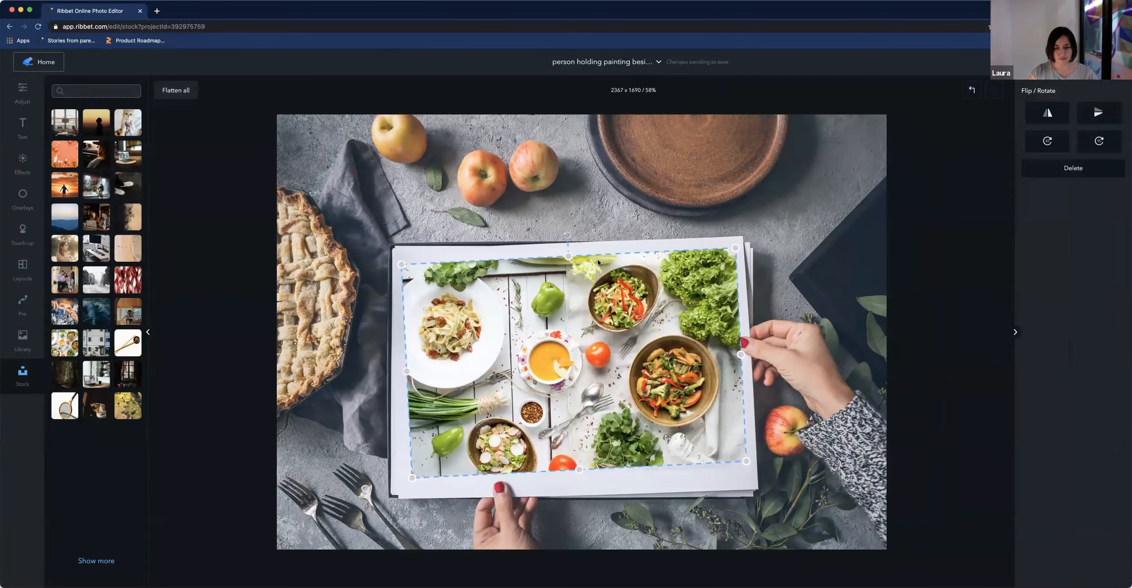
{"action": "left_click_drag", "start_coordinate": [569, 239], "coordinate": [571, 238]}
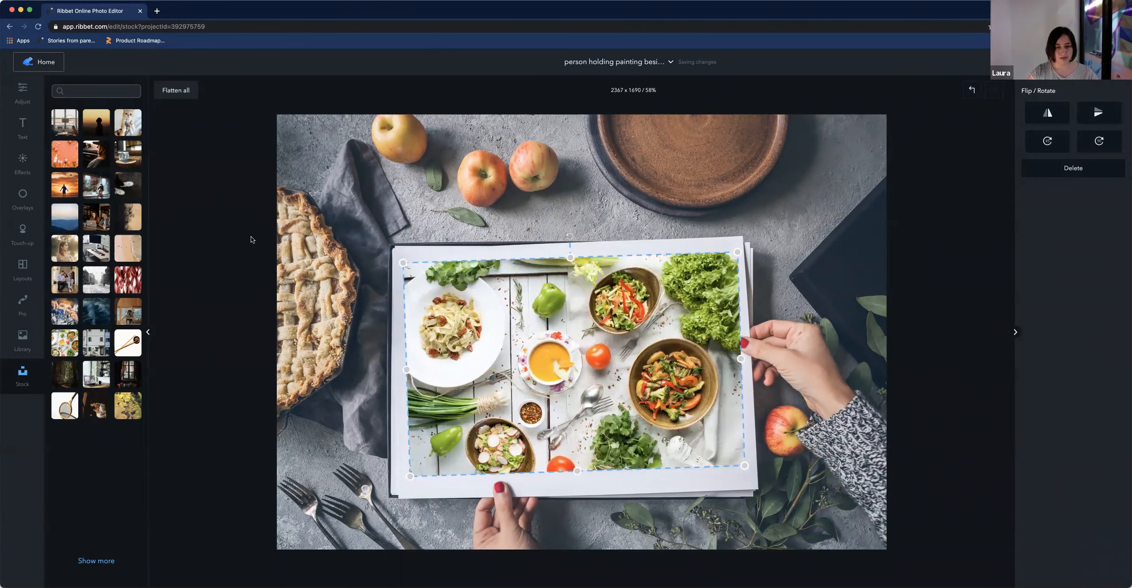
{"action": "left_click", "coordinate": [46, 62]}
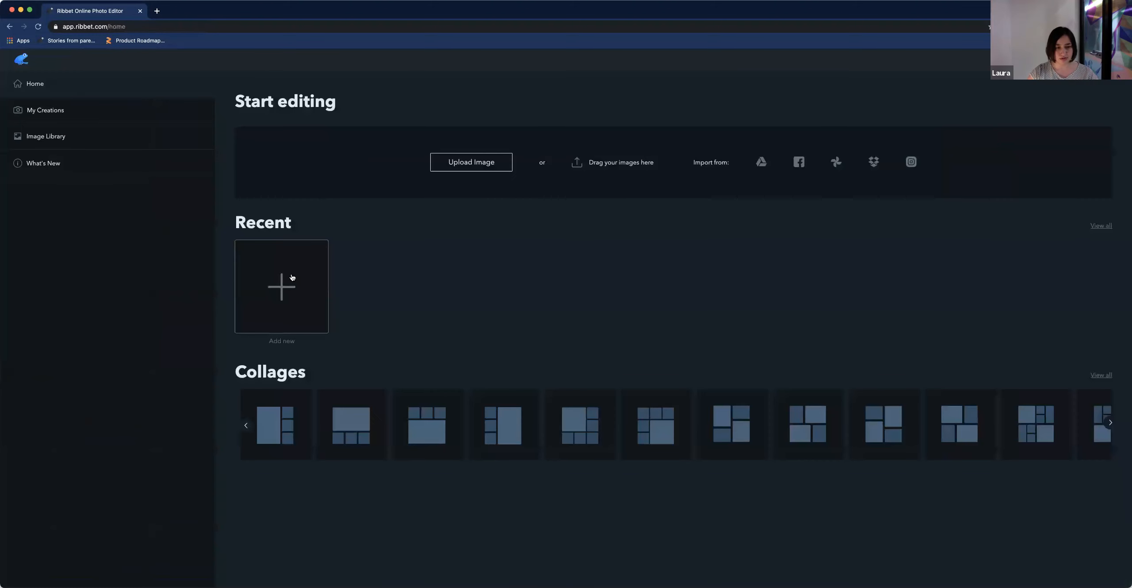
Start a new project from the stock photo of a brown wooden frame, found by searching the library for frame
{"action": "left_click", "coordinate": [292, 276]}
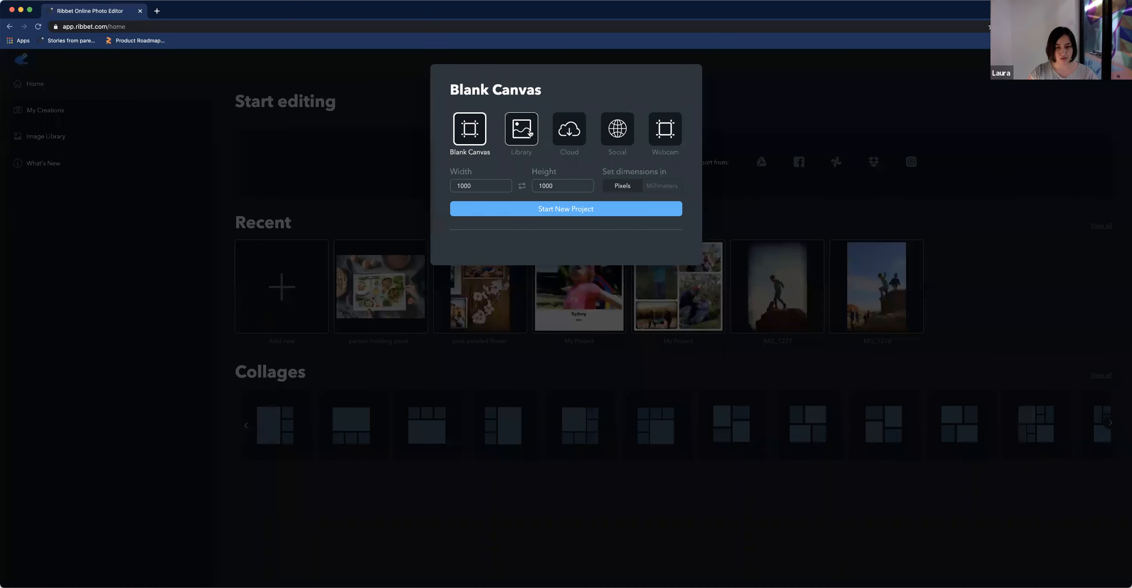
{"action": "left_click", "coordinate": [524, 132]}
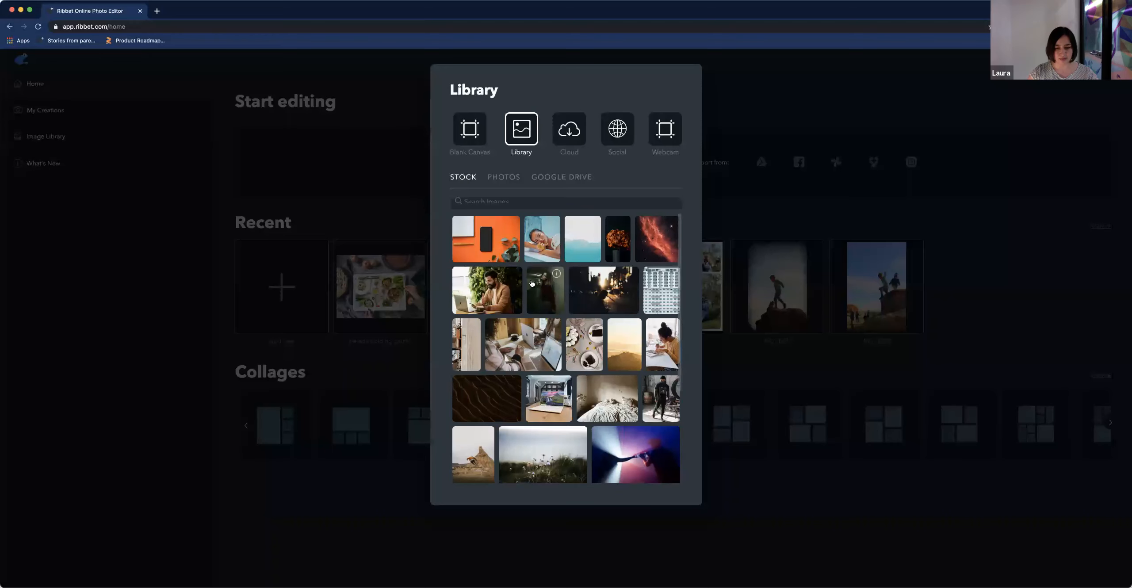
{"action": "scroll", "coordinate": [553, 370], "scroll_direction": "down", "scroll_amount": 2}
{"action": "scroll", "coordinate": [553, 369], "scroll_direction": "down", "scroll_amount": 3}
{"action": "scroll", "coordinate": [553, 370], "scroll_direction": "up", "scroll_amount": 5}
{"action": "scroll", "coordinate": [553, 369], "scroll_direction": "down", "scroll_amount": 6}
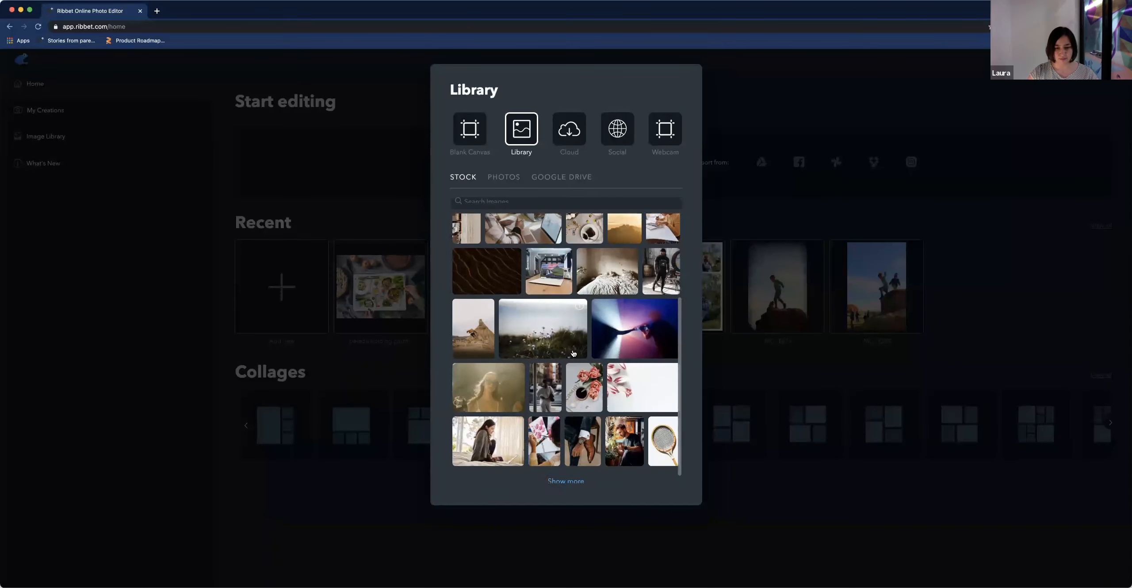
{"action": "scroll", "coordinate": [588, 370], "scroll_direction": "up", "scroll_amount": 6}
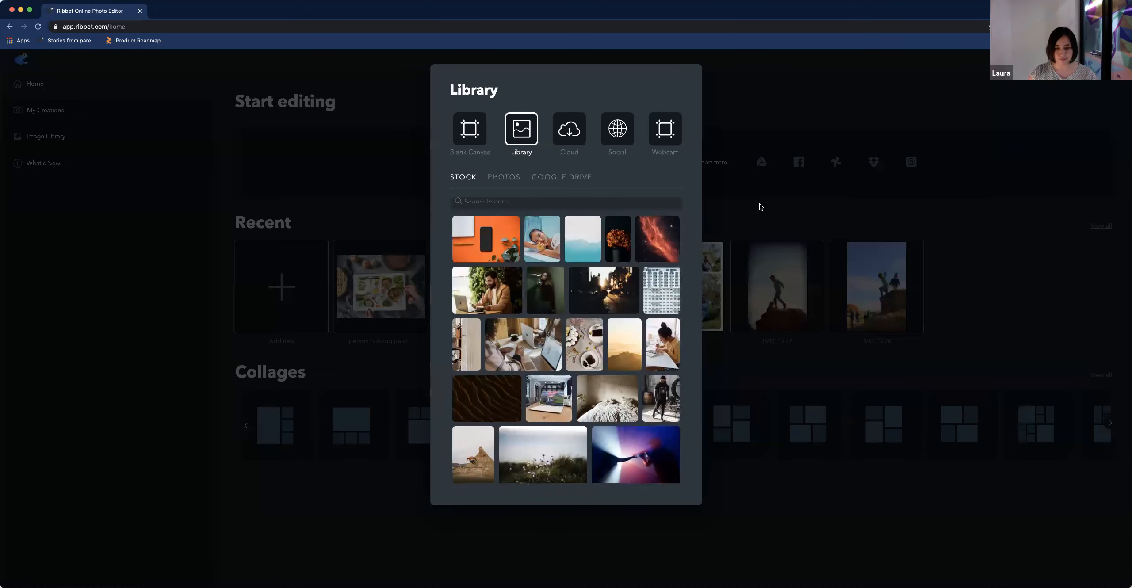
{"action": "left_click", "coordinate": [554, 204]}
{"action": "type", "text": "f"}
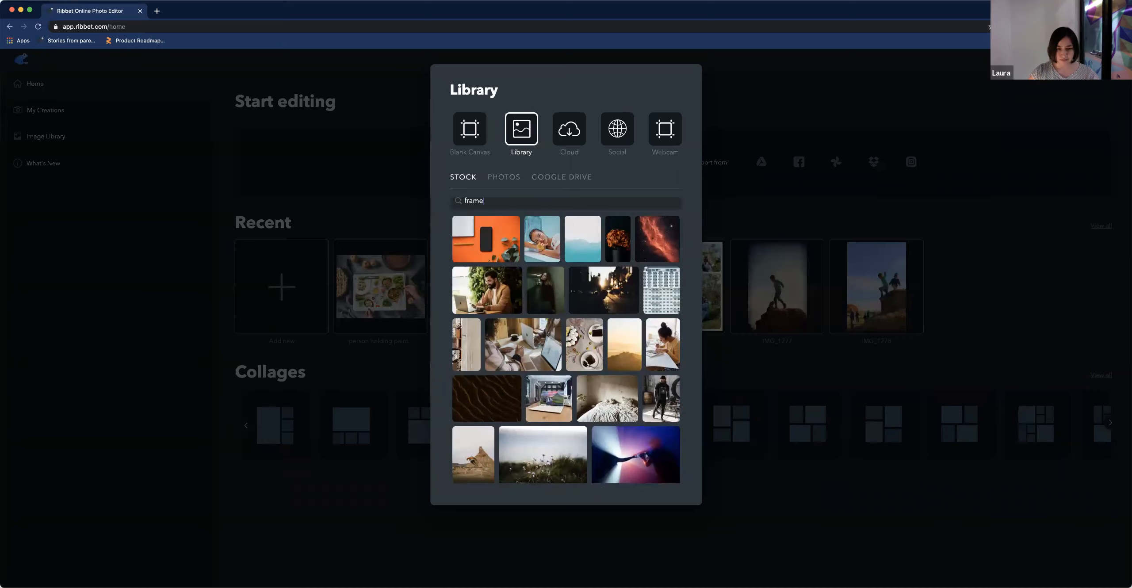
{"action": "type", "text": "rame"}
{"action": "key", "text": "Return"}
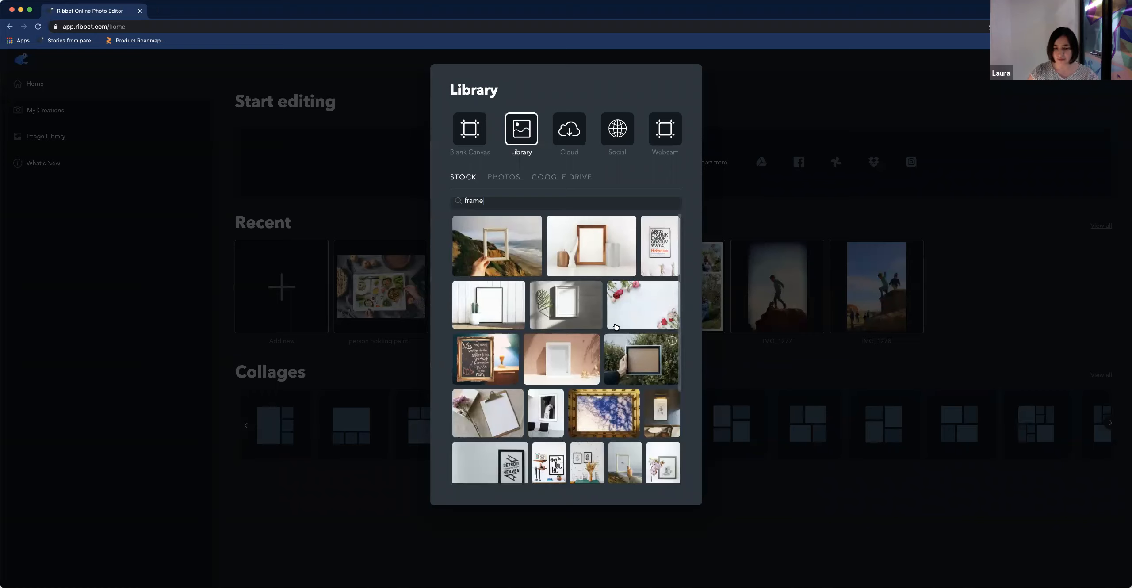
{"action": "left_click", "coordinate": [592, 253]}
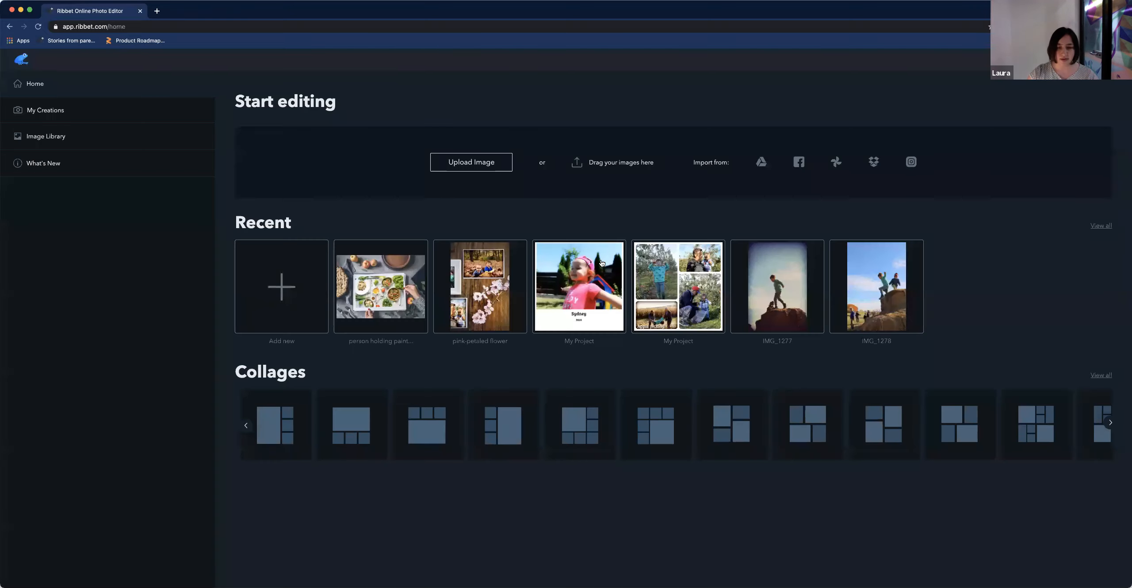
{"action": "left_click", "coordinate": [601, 263]}
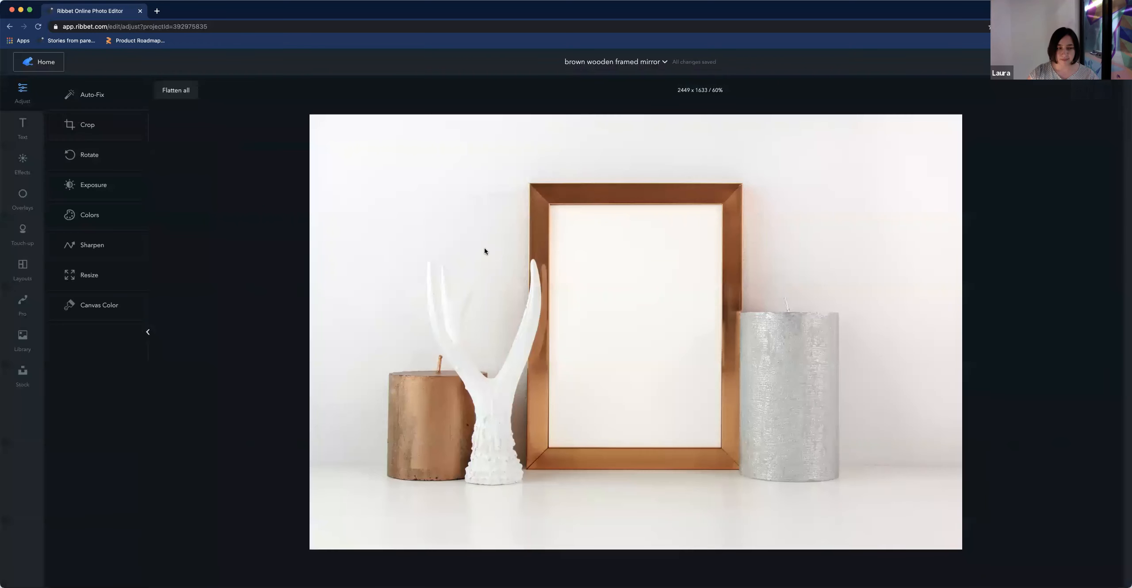
Place the photo of the girl in the pink cap inside the frame, sized to fill its opening
{"action": "left_click", "coordinate": [21, 343]}
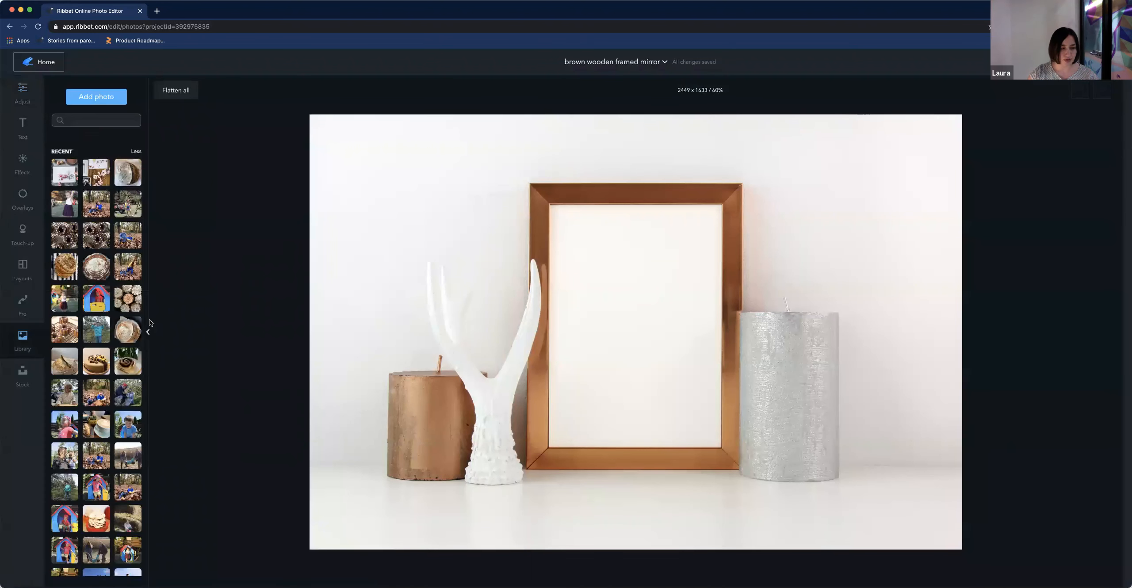
{"action": "left_click_drag", "start_coordinate": [549, 310], "coordinate": [561, 245]}
{"action": "left_click_drag", "start_coordinate": [650, 388], "coordinate": [669, 446]}
{"action": "left_click", "coordinate": [718, 436]}
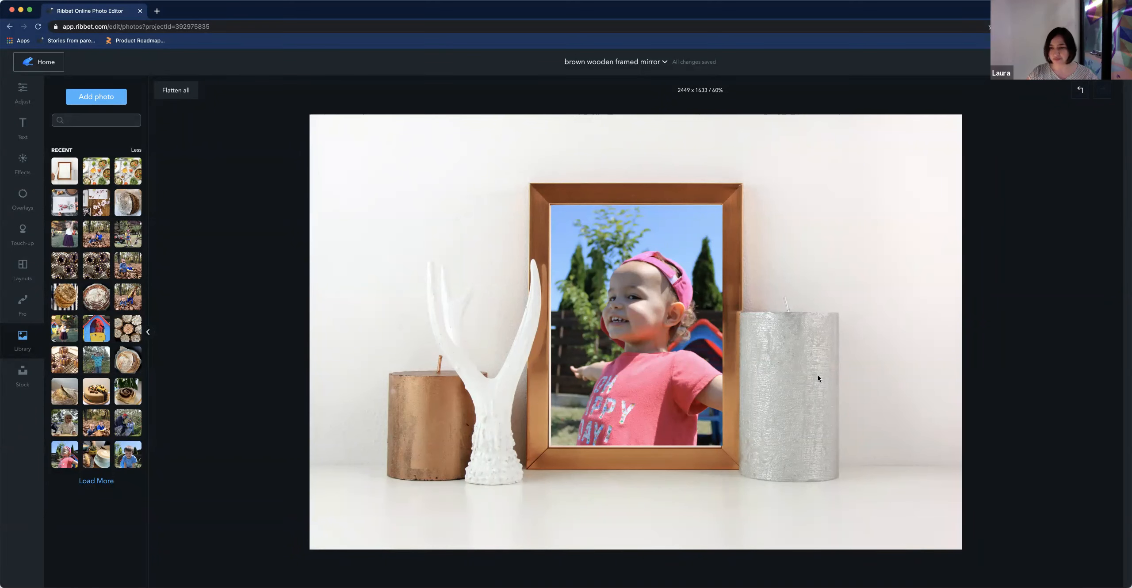
{"action": "mouse_move", "coordinate": [628, 333]}
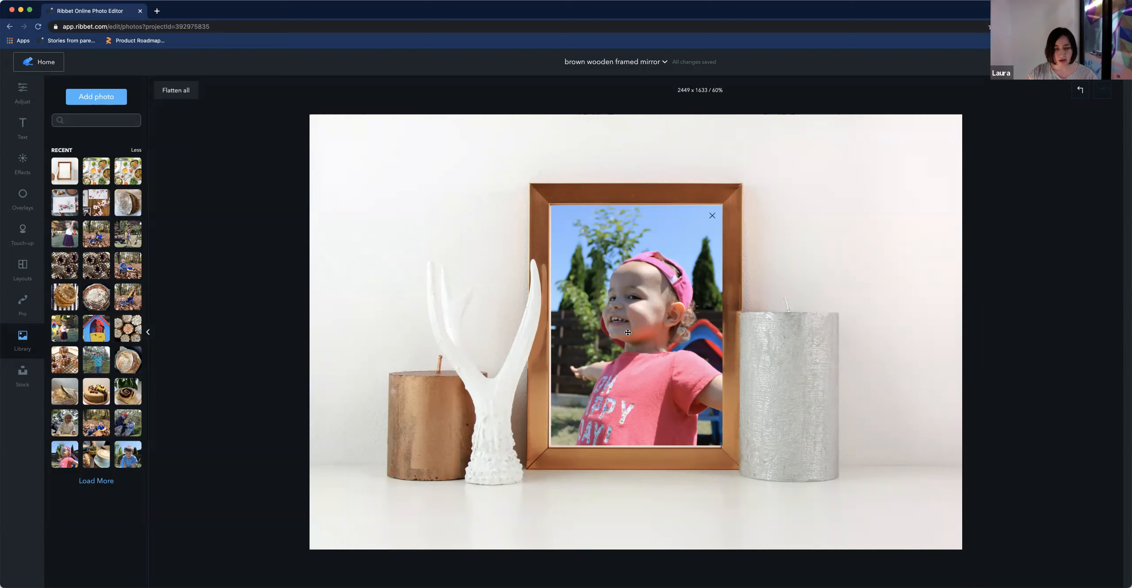
Try the Fancy Focus effect on the framed photo
{"action": "scroll", "coordinate": [628, 333], "scroll_direction": "down", "scroll_amount": 5}
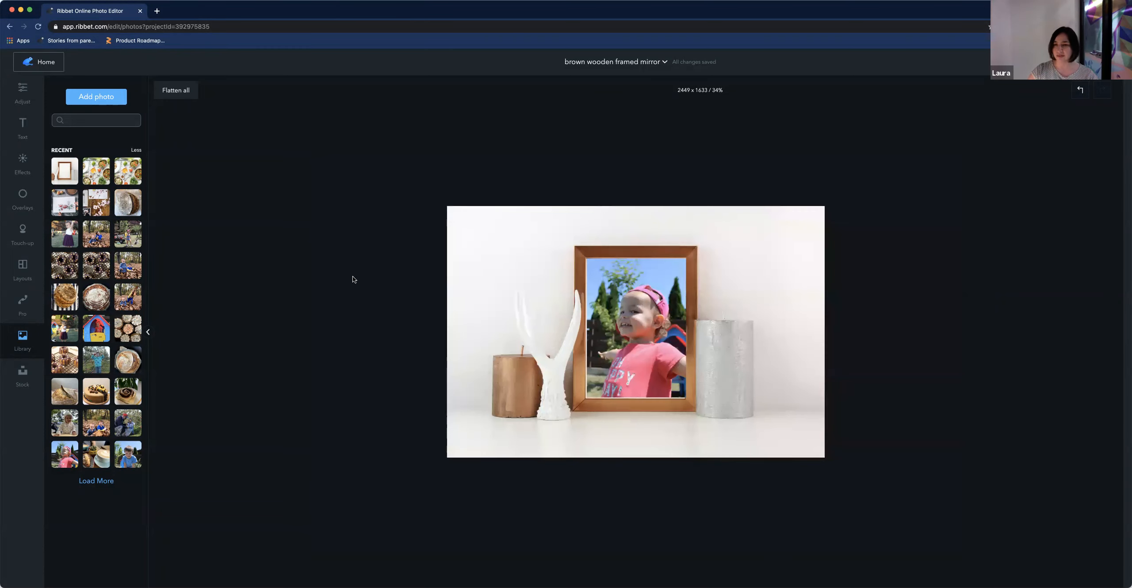
{"action": "left_click", "coordinate": [22, 166]}
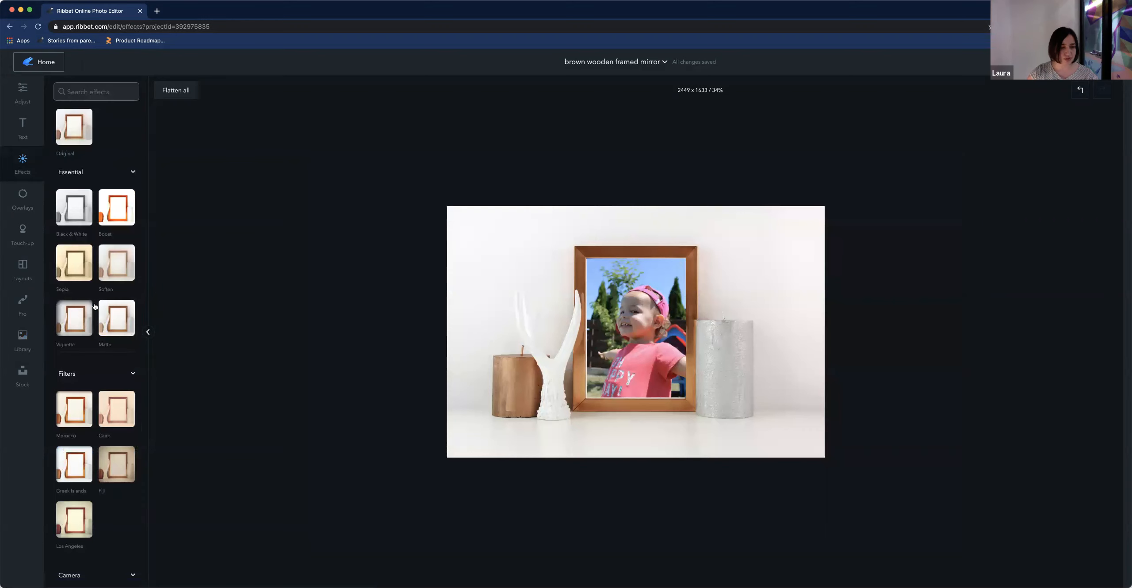
{"action": "left_click", "coordinate": [624, 306]}
{"action": "scroll", "coordinate": [106, 332], "scroll_direction": "down", "scroll_amount": 6}
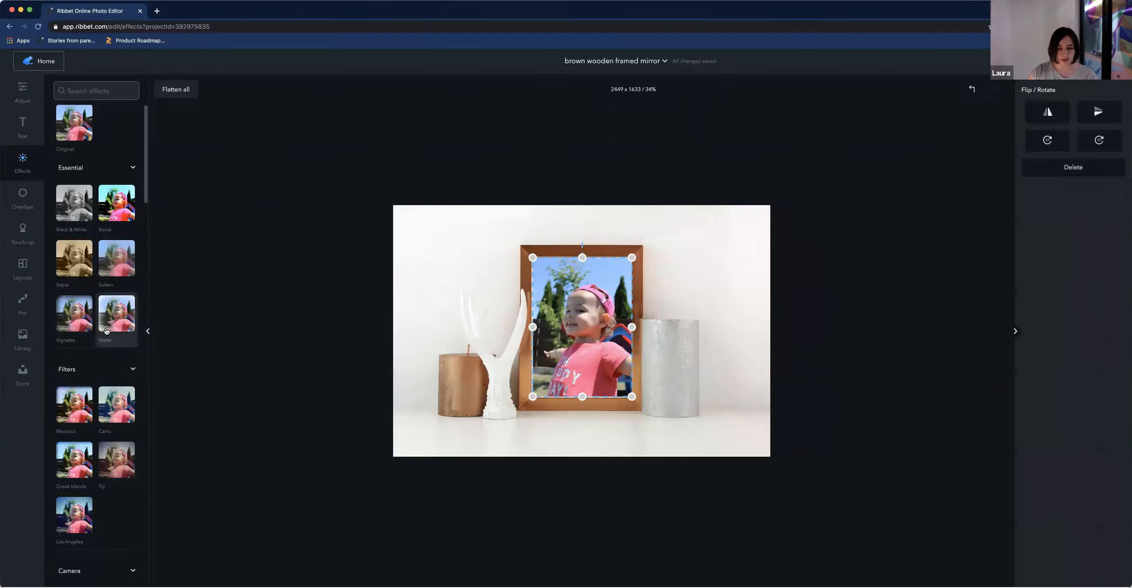
{"action": "scroll", "coordinate": [106, 332], "scroll_direction": "down", "scroll_amount": 8}
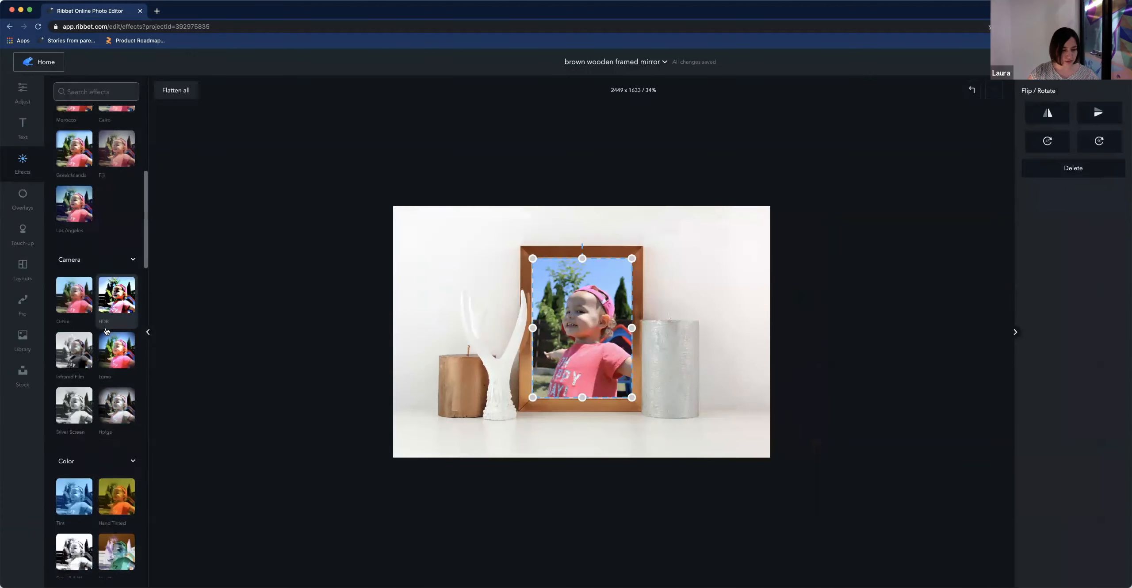
{"action": "scroll", "coordinate": [106, 332], "scroll_direction": "down", "scroll_amount": 2}
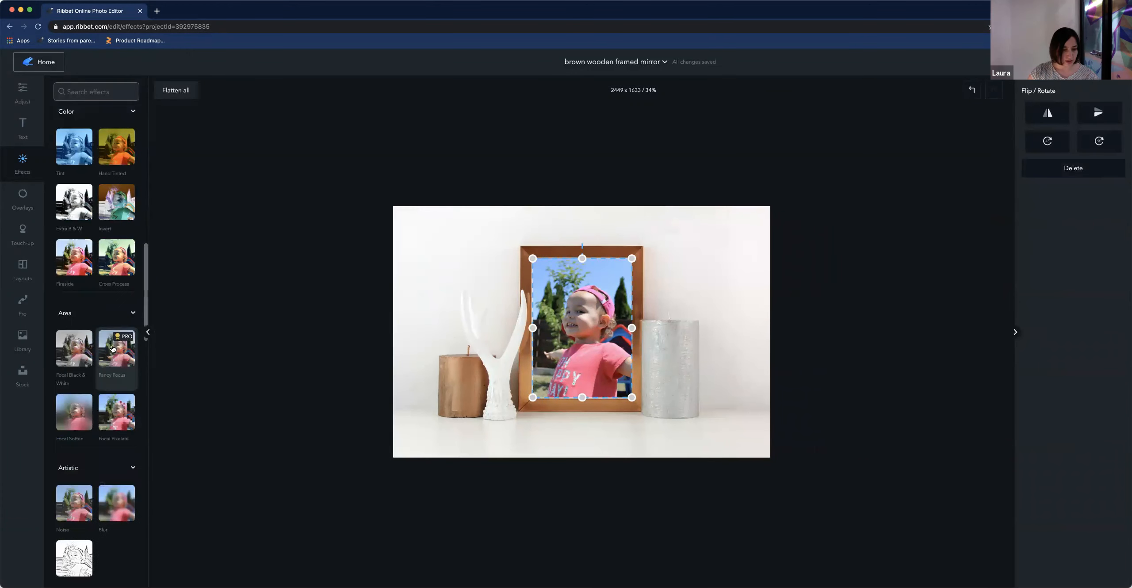
{"action": "left_click", "coordinate": [111, 347]}
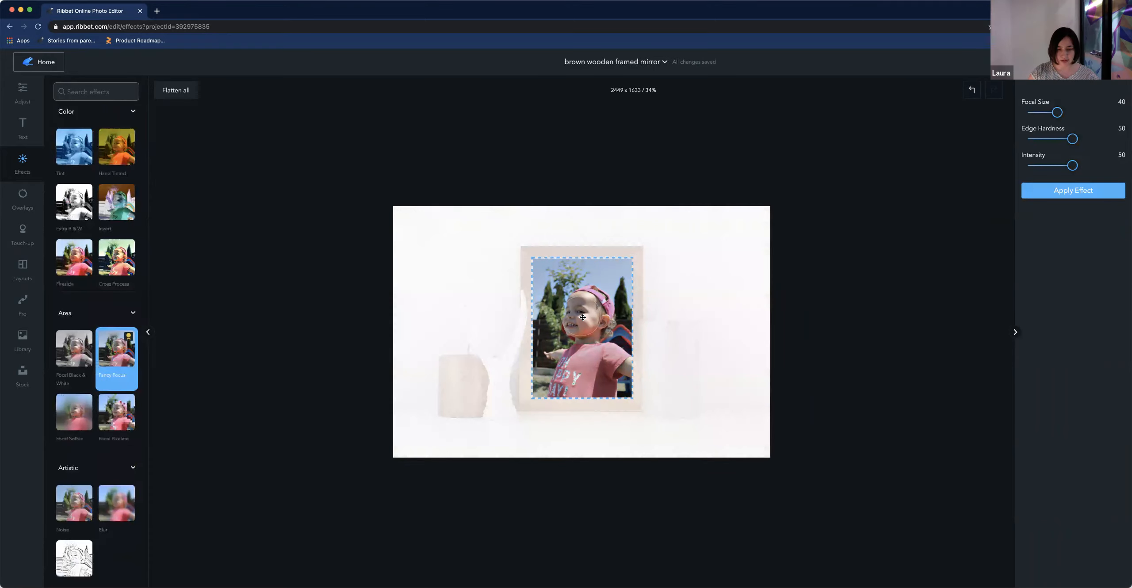
{"action": "left_click", "coordinate": [672, 332]}
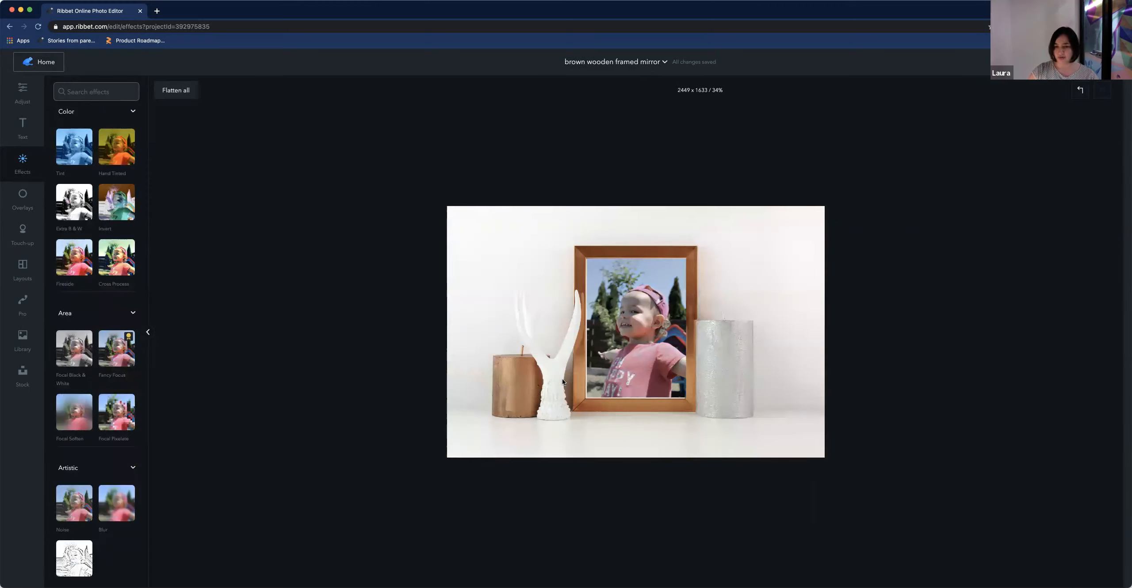
Make a copy of the brown wooden framed mirror project
{"action": "scroll", "coordinate": [666, 376], "scroll_direction": "down", "scroll_amount": 2}
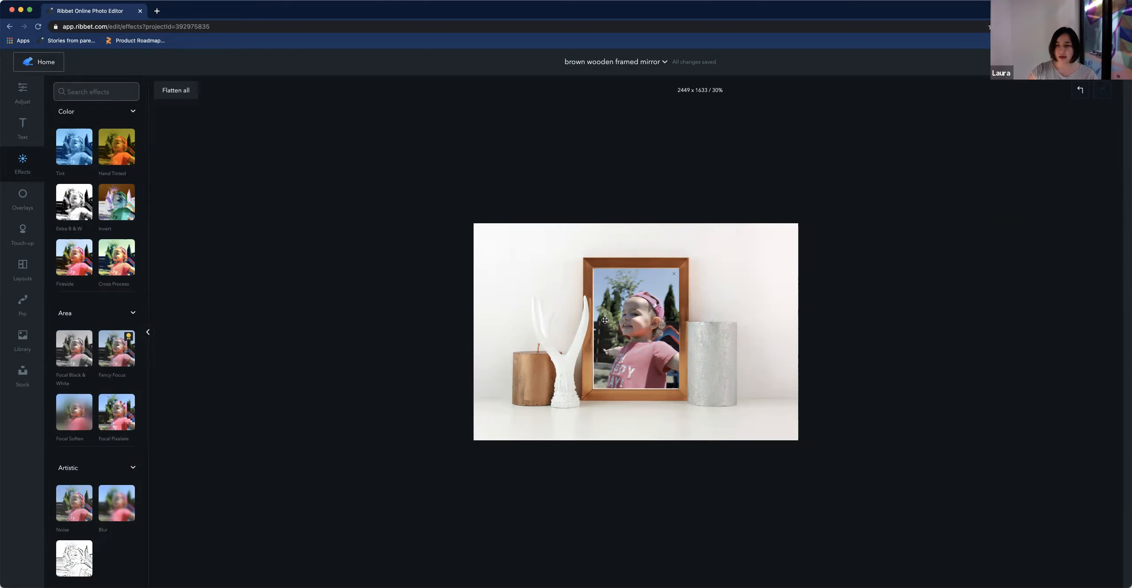
{"action": "left_click", "coordinate": [664, 62]}
{"action": "left_click", "coordinate": [600, 93]}
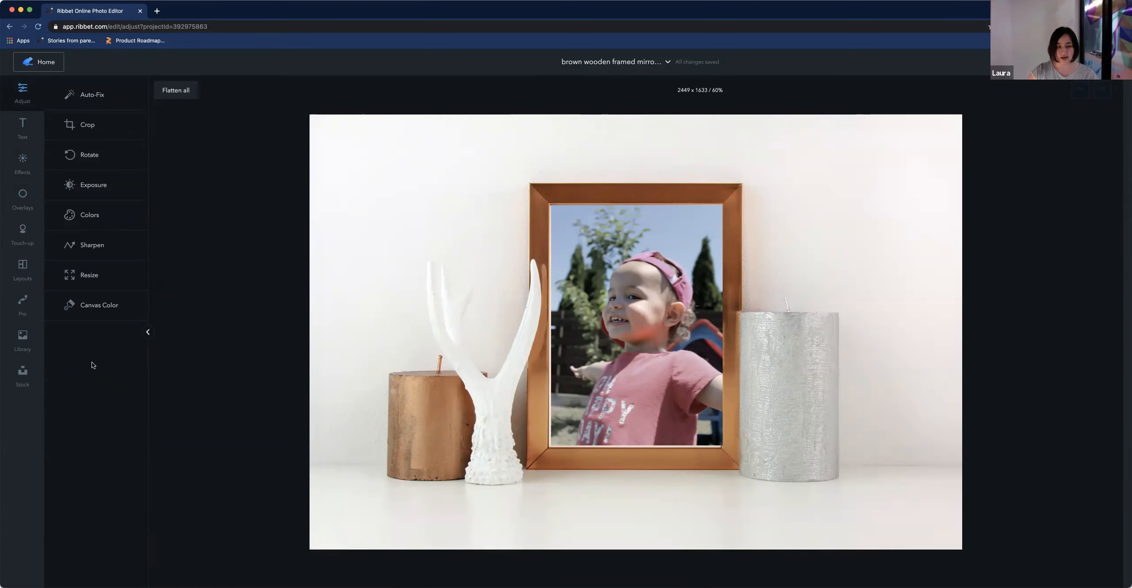
Place the photo of the girl with the dog inside the frame of the copy
{"action": "left_click", "coordinate": [25, 341]}
{"action": "left_click_drag", "start_coordinate": [65, 332], "coordinate": [610, 333]}
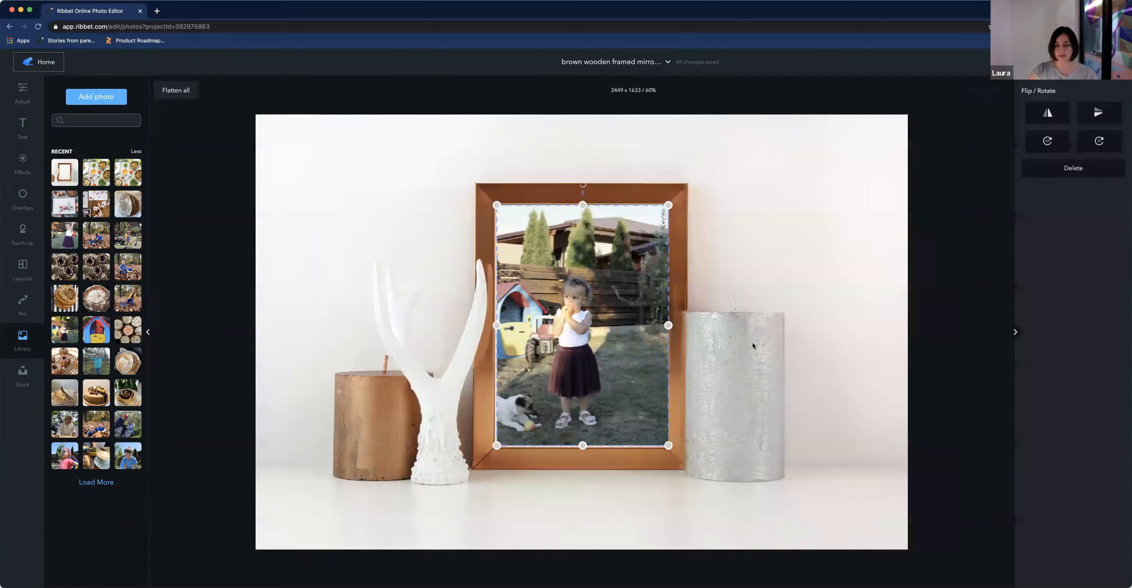
{"action": "left_click", "coordinate": [752, 343]}
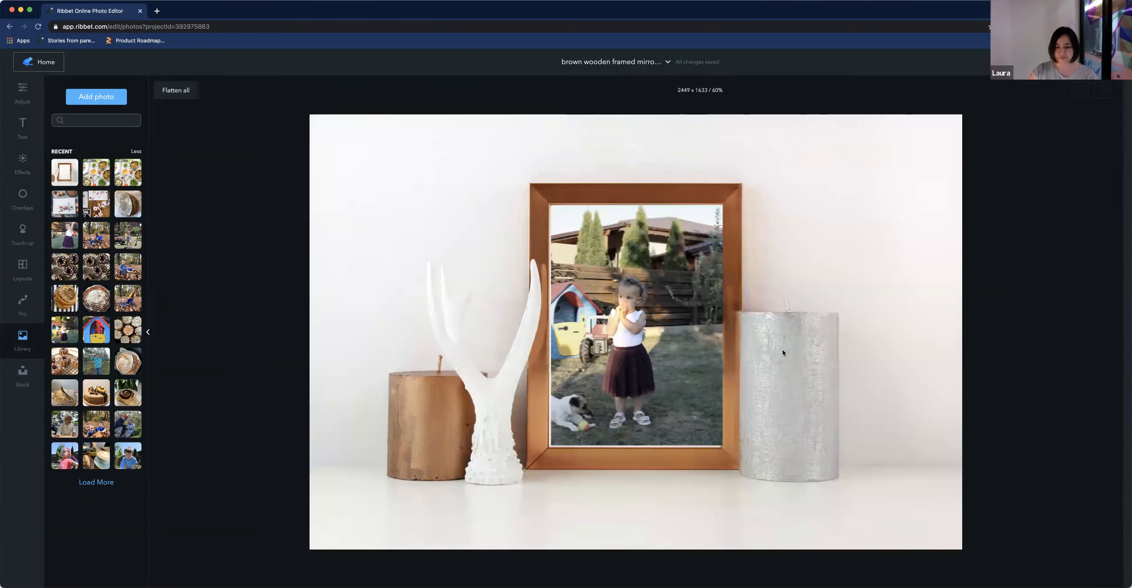
{"action": "mouse_move", "coordinate": [723, 337]}
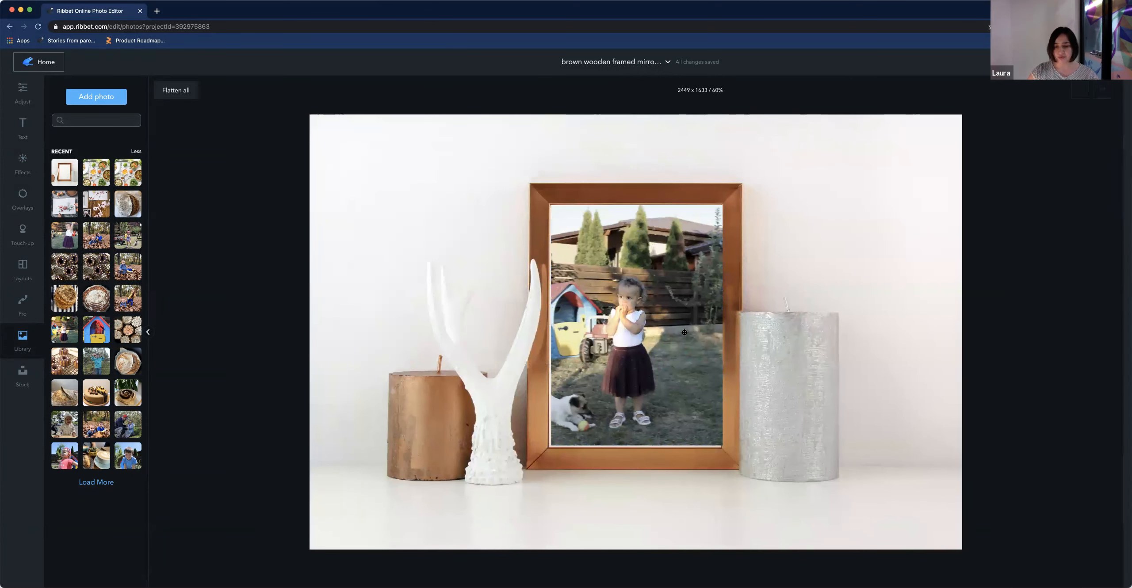
Nudge the girl-and-dog photo to fit the frame opening and return home
{"action": "left_click", "coordinate": [644, 312]}
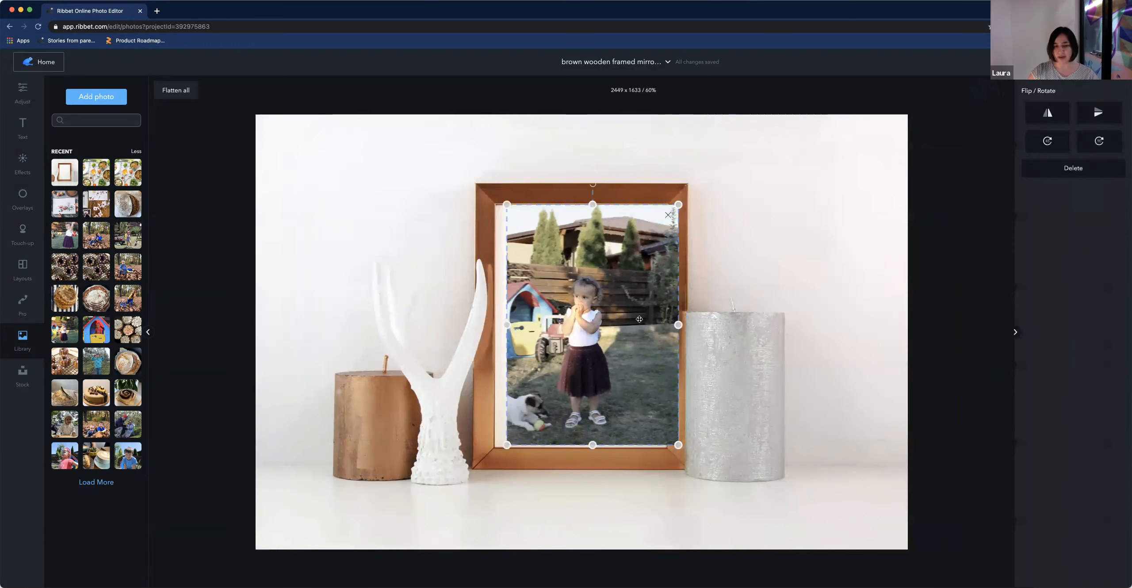
{"action": "left_click_drag", "start_coordinate": [634, 320], "coordinate": [633, 320]}
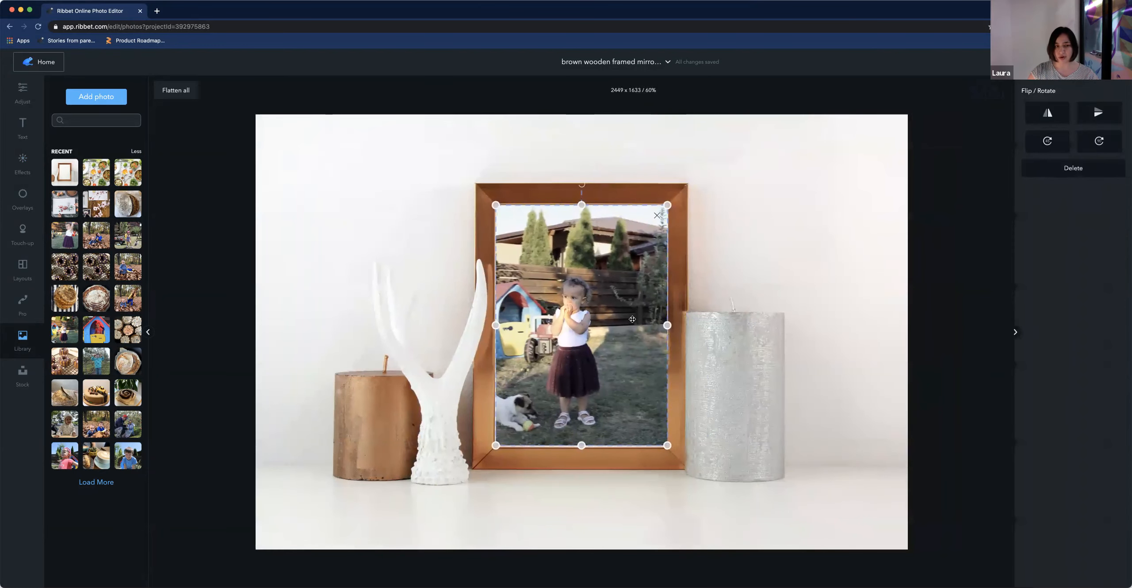
{"action": "left_click", "coordinate": [34, 67]}
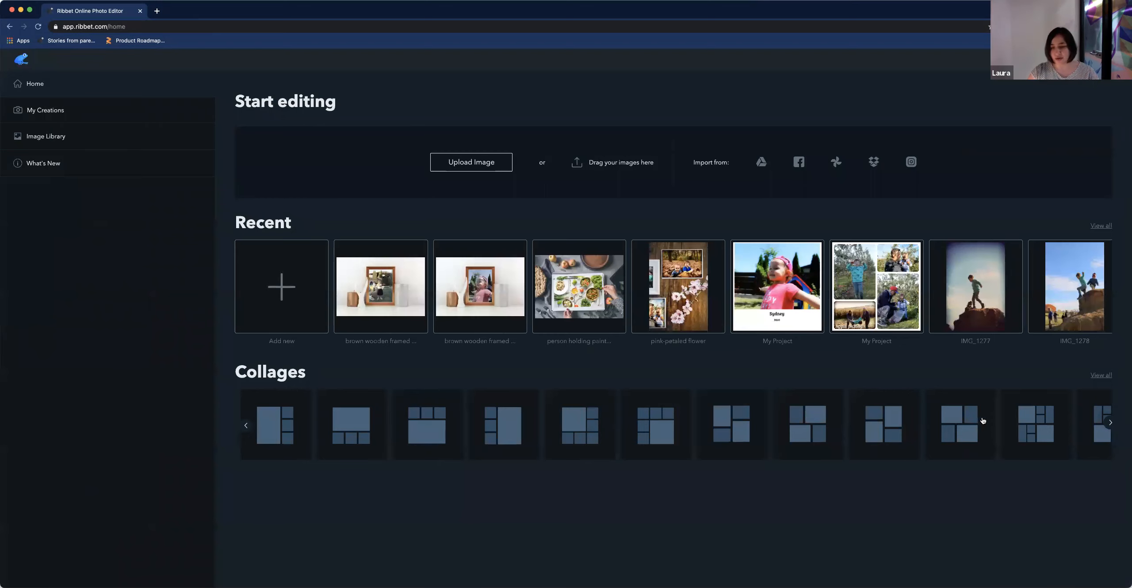
Start a new 1000 × 1000 pixel blank canvas project and open the photo library
{"action": "left_click", "coordinate": [292, 270]}
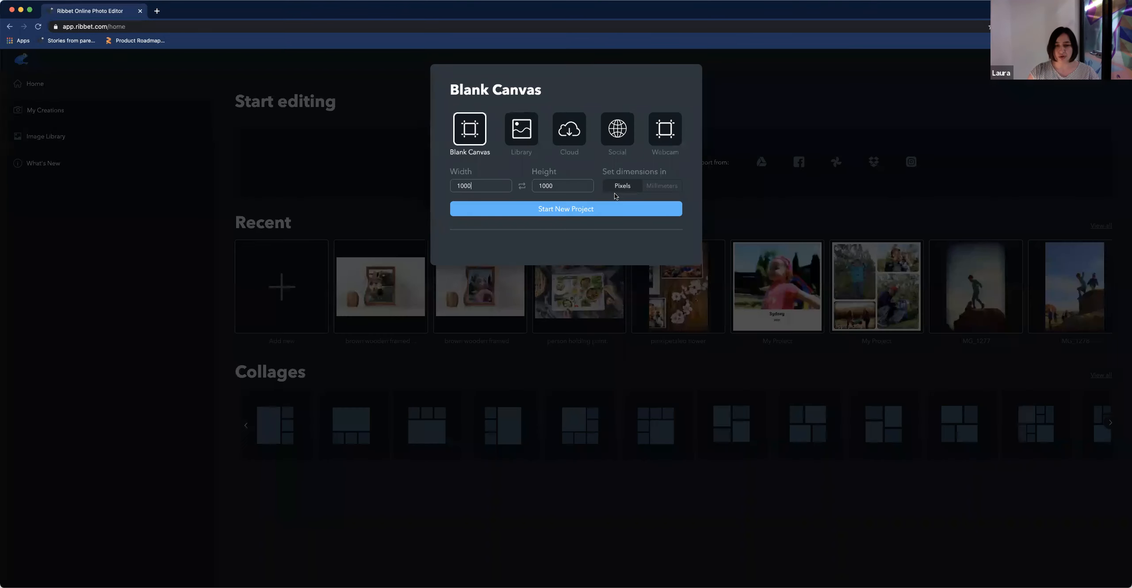
{"action": "left_click", "coordinate": [572, 209]}
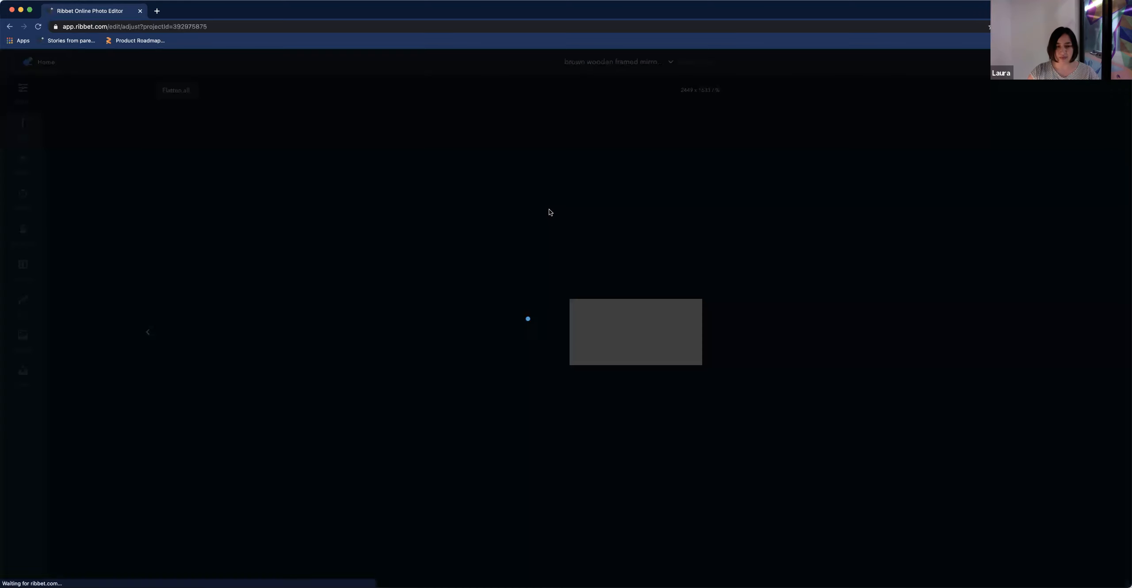
{"action": "left_click", "coordinate": [22, 338]}
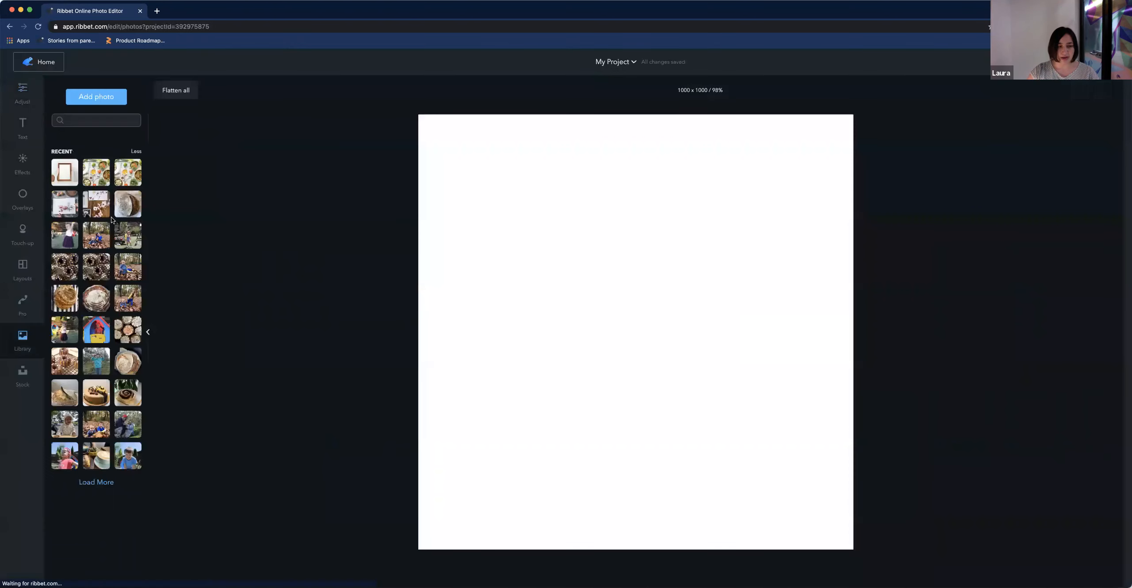
Add the playhouse photo and the smiling-boy photo across the top of the canvas, enlarging both
{"action": "left_click", "coordinate": [97, 324]}
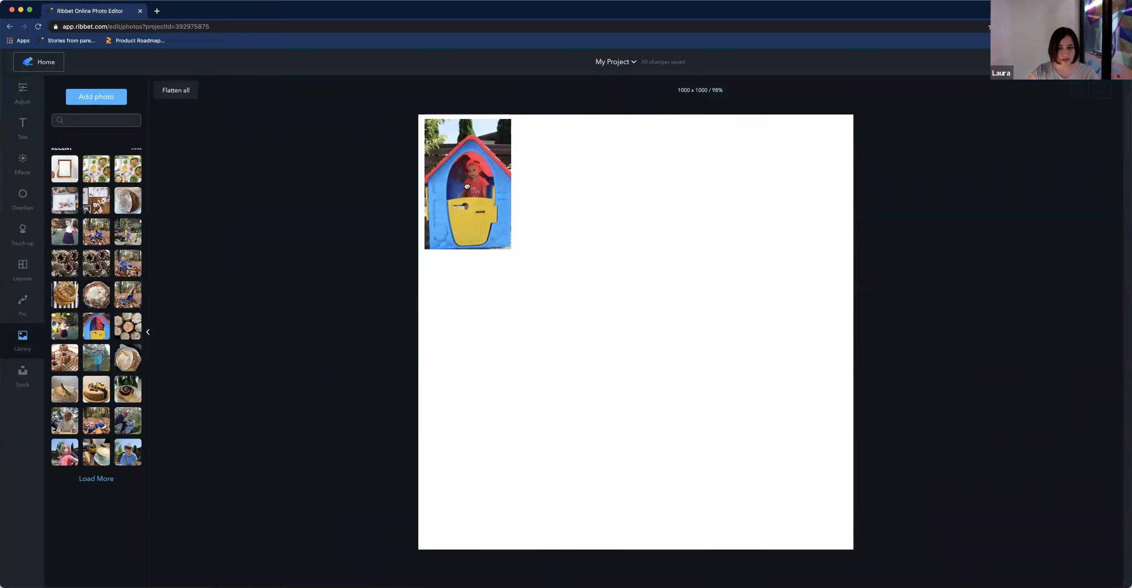
{"action": "left_click_drag", "start_coordinate": [456, 253], "coordinate": [536, 363]}
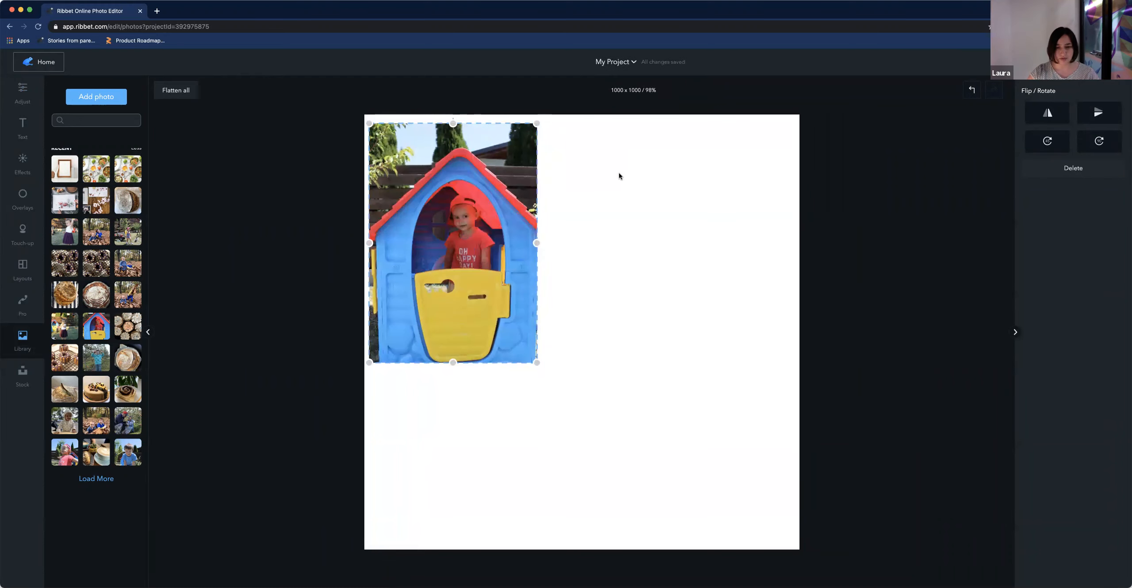
{"action": "left_click_drag", "start_coordinate": [631, 180], "coordinate": [796, 274]}
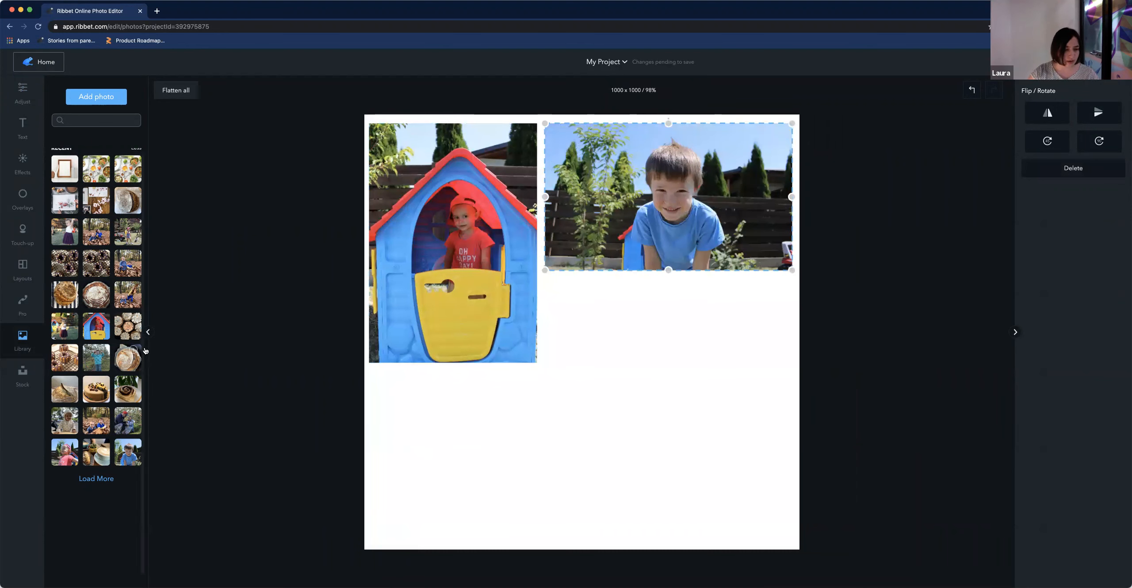
Add the baby photo and the pink-cap girl photo in a row below the boy photo, enlarging the baby photo
{"action": "left_click_drag", "start_coordinate": [65, 420], "coordinate": [589, 338]}
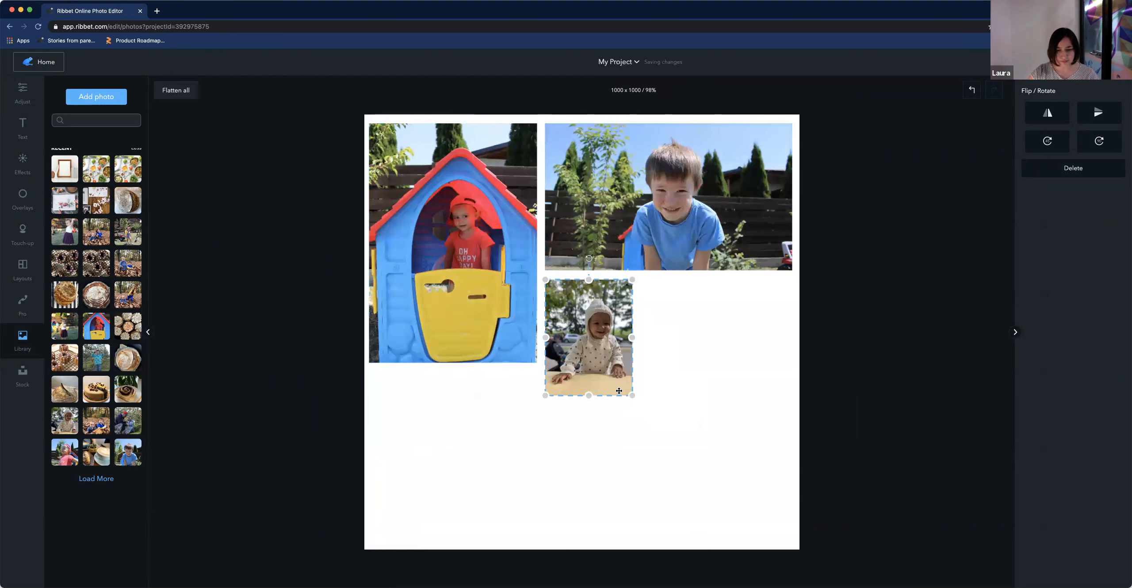
{"action": "left_click_drag", "start_coordinate": [631, 397], "coordinate": [672, 428]}
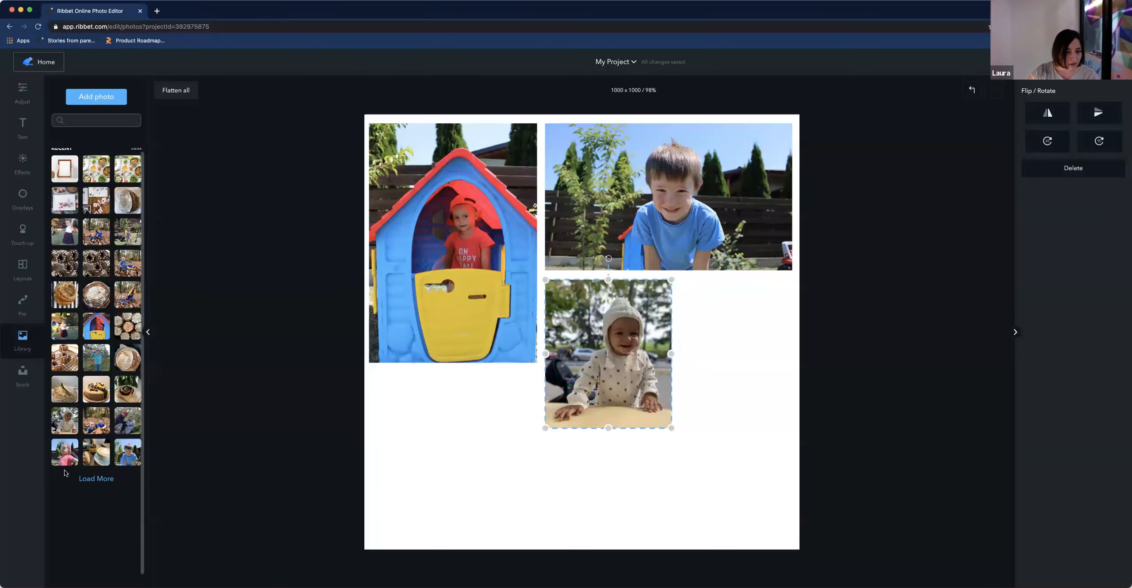
{"action": "left_click_drag", "start_coordinate": [64, 458], "coordinate": [791, 428]}
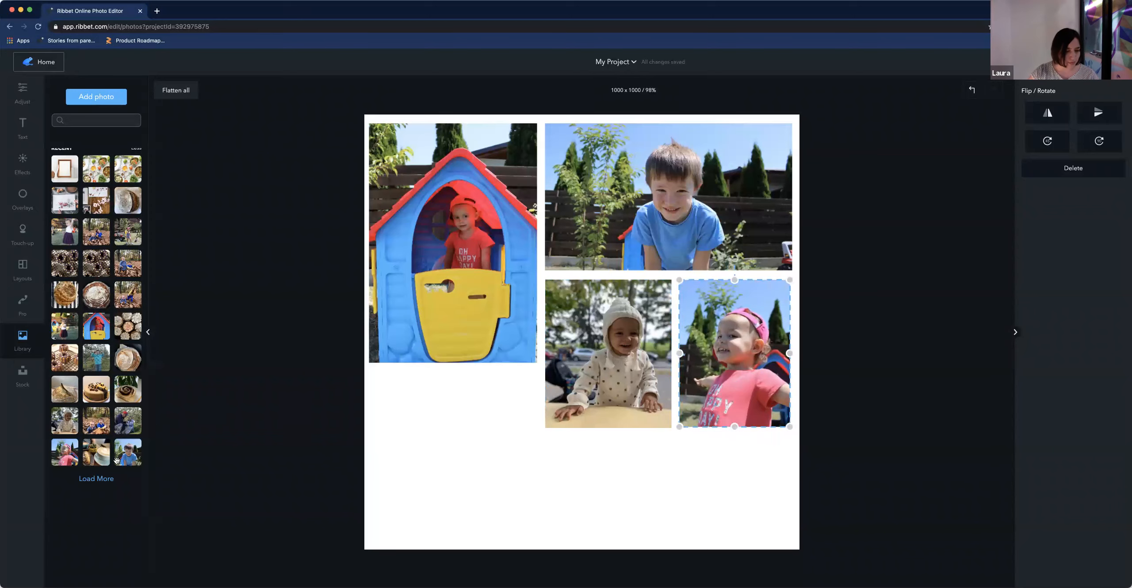
{"action": "left_click", "coordinate": [109, 484]}
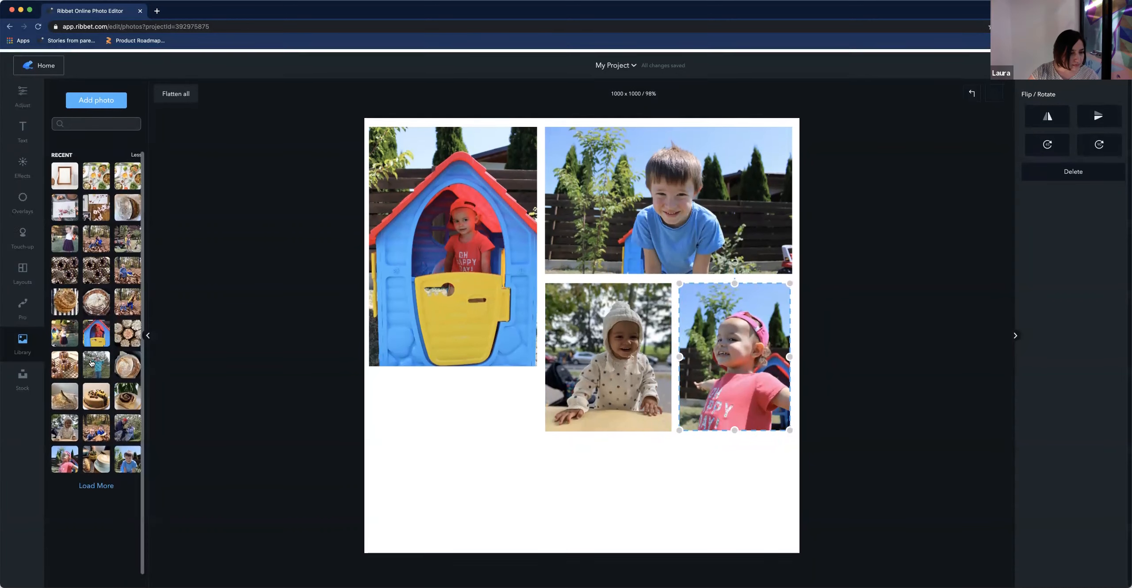
Add the autumn-leaves photo below the playhouse photo and the backyard tractor photo in the bottom-right gap, enlarging both
{"action": "left_click_drag", "start_coordinate": [94, 233], "coordinate": [445, 431]}
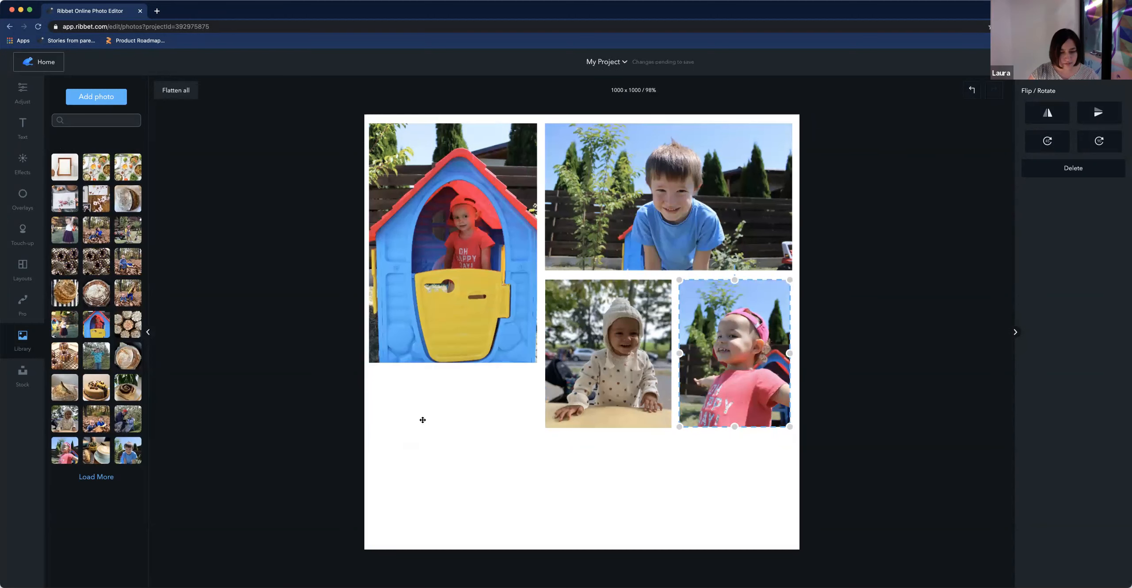
{"action": "left_click_drag", "start_coordinate": [513, 513], "coordinate": [537, 534]}
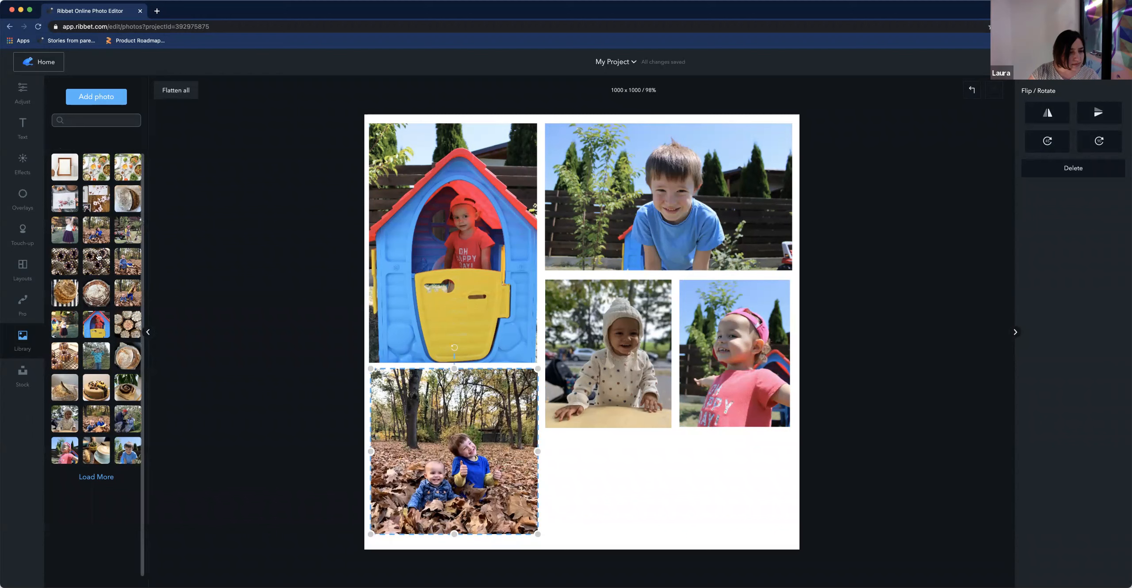
{"action": "left_click_drag", "start_coordinate": [129, 239], "coordinate": [588, 465]}
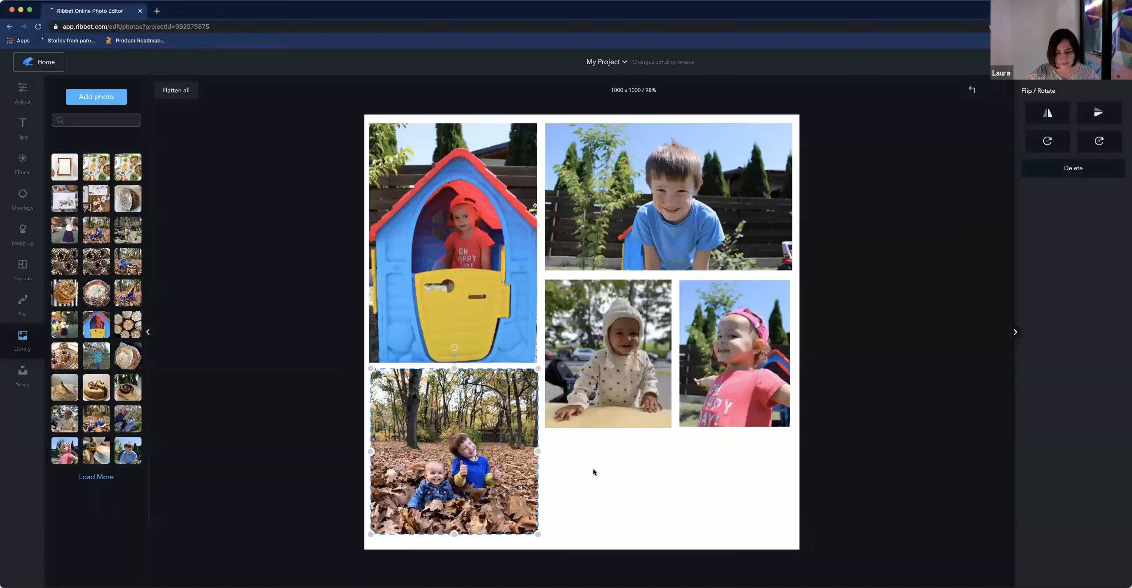
{"action": "left_click_drag", "start_coordinate": [714, 519], "coordinate": [791, 534]}
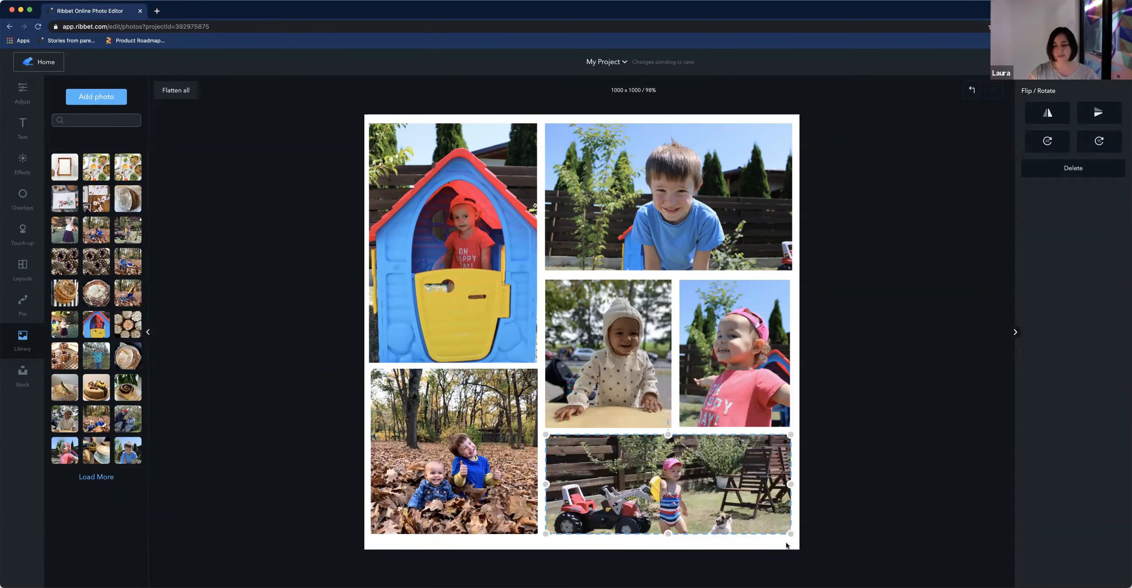
{"action": "left_click", "coordinate": [786, 545]}
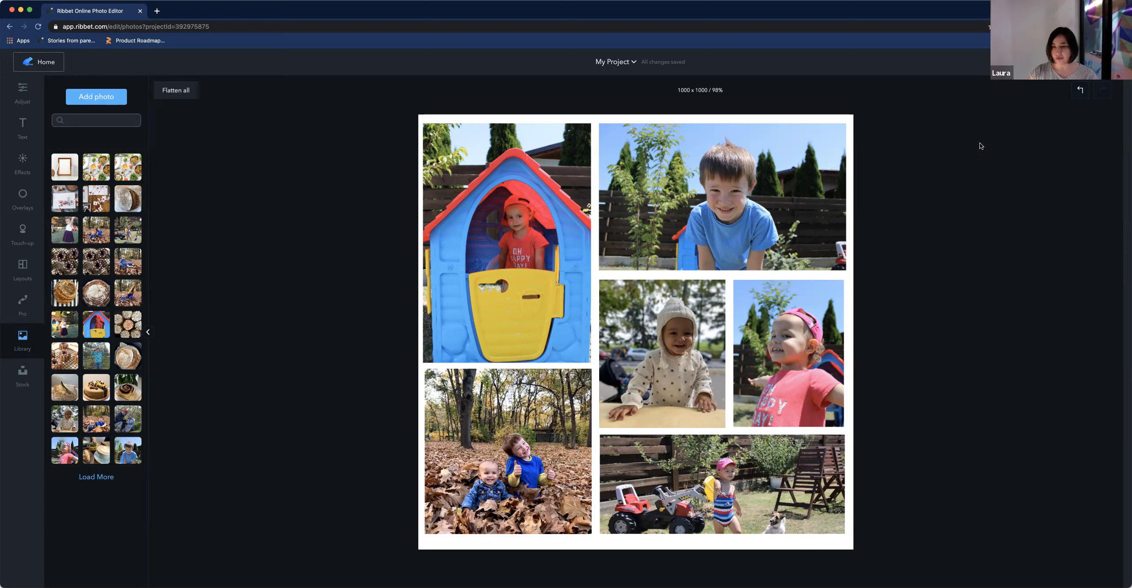
{"action": "left_click", "coordinate": [25, 266]}
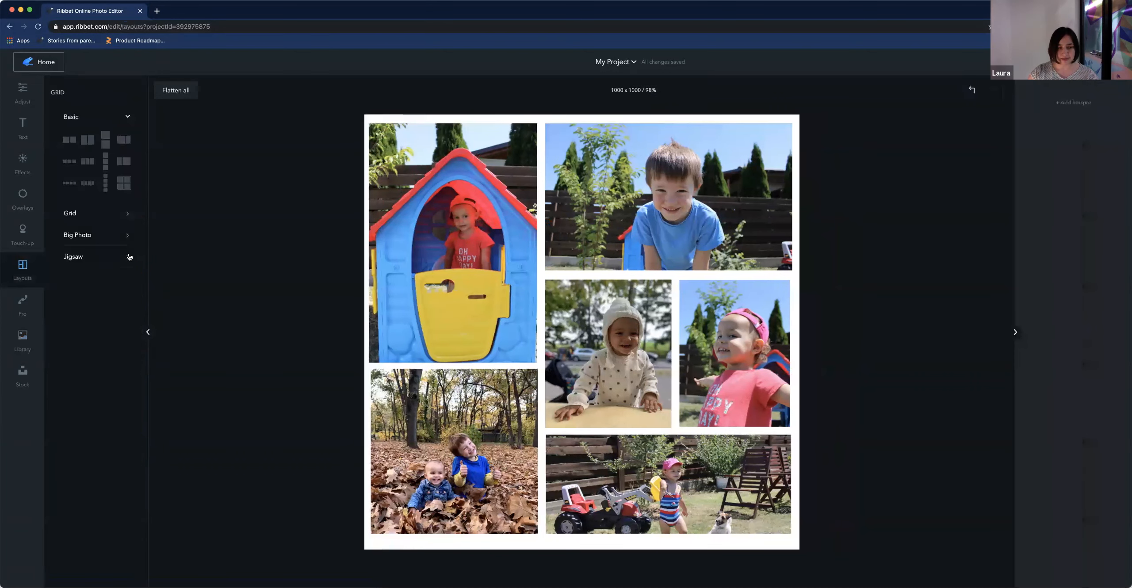
{"action": "left_click", "coordinate": [128, 237]}
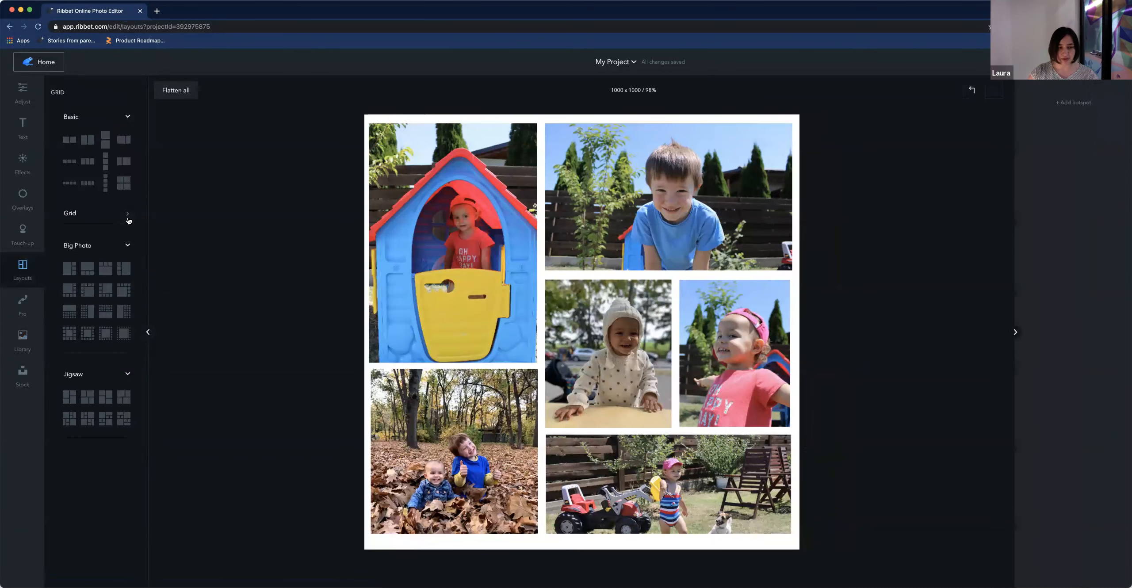
{"action": "left_click", "coordinate": [127, 214]}
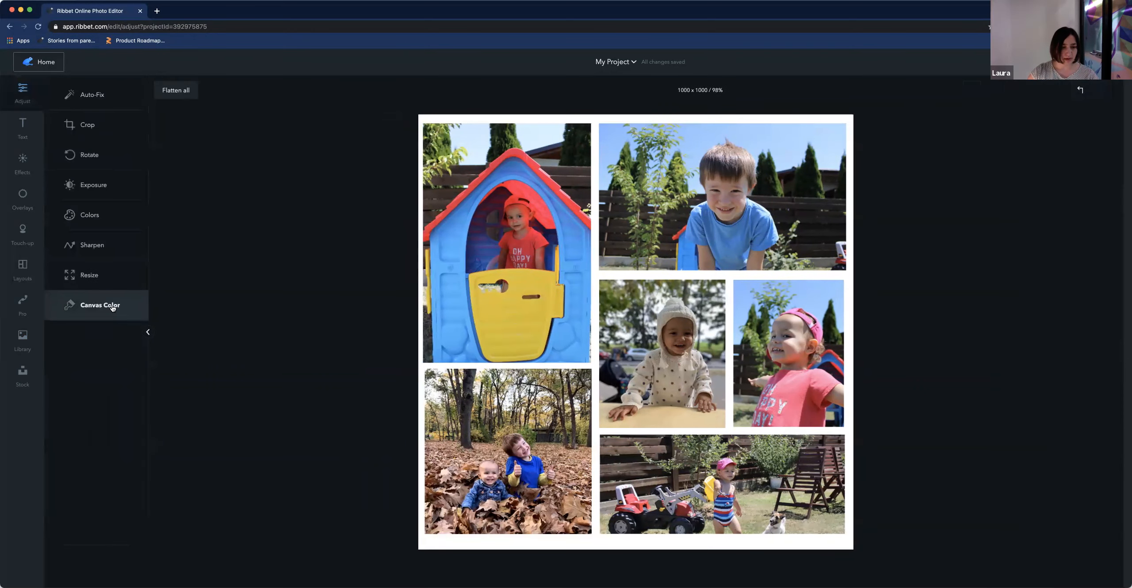
Set the canvas background colour to a light sky blue
{"action": "left_click", "coordinate": [108, 306]}
{"action": "left_click", "coordinate": [1061, 155]}
{"action": "left_click_drag", "start_coordinate": [1064, 154], "coordinate": [1066, 155]}
{"action": "mouse_move", "coordinate": [1096, 105]}
{"action": "left_mouse_down"}
{"action": "mouse_move", "coordinate": [1118, 94]}
{"action": "mouse_move", "coordinate": [1088, 94]}
{"action": "left_mouse_up"}
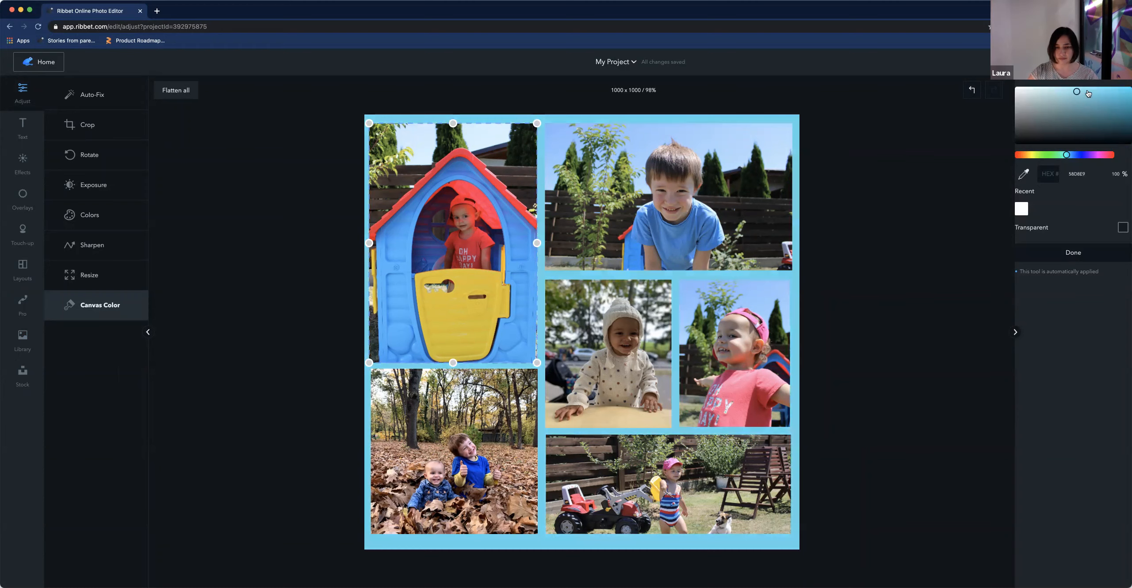
{"action": "left_click", "coordinate": [1069, 155]}
{"action": "left_click_drag", "start_coordinate": [1068, 156], "coordinate": [1068, 155]}
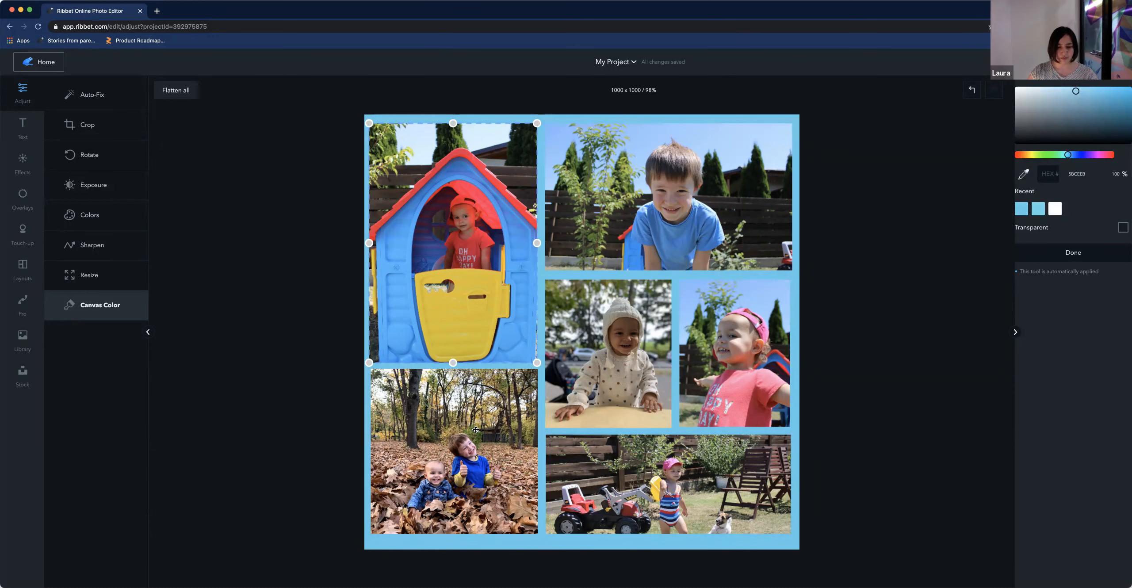
Replace the playhouse photo with the apple-picking photo of a man and toddler
{"action": "left_click", "coordinate": [475, 429]}
{"action": "left_click", "coordinate": [485, 315]}
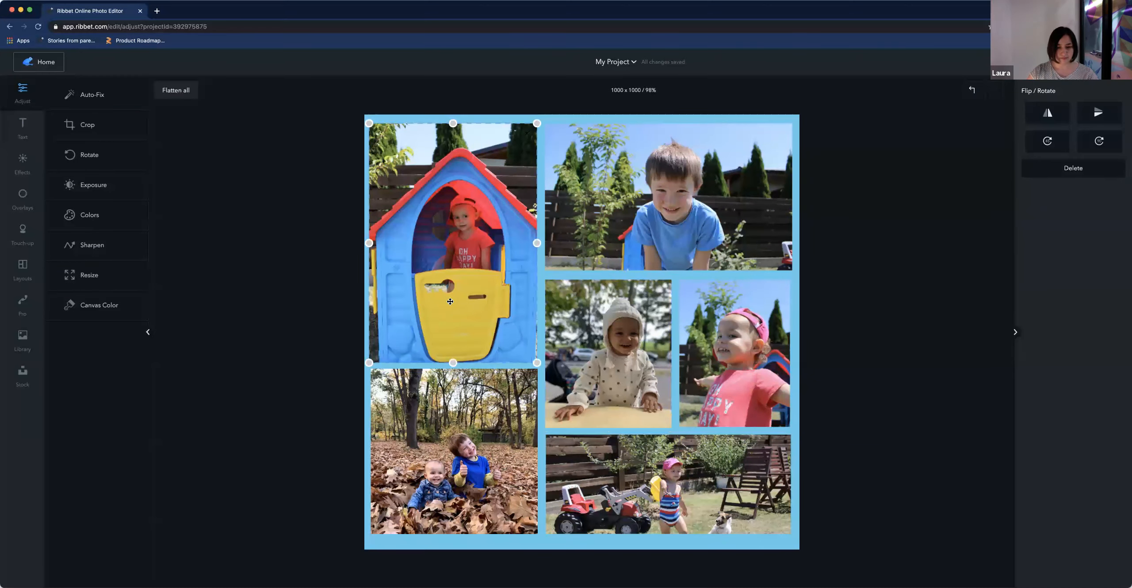
{"action": "left_click", "coordinate": [20, 340]}
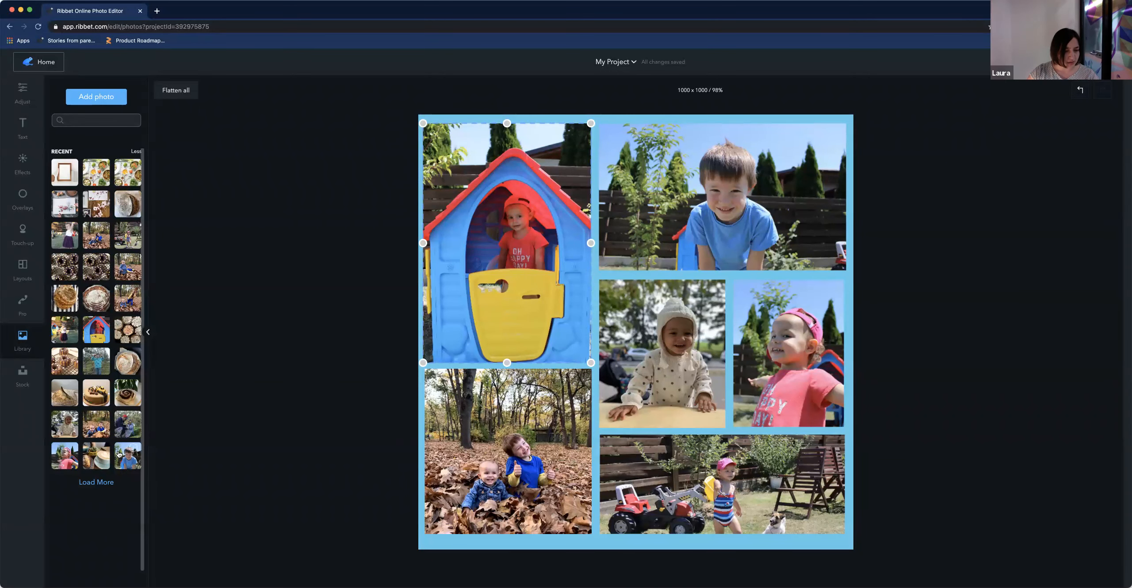
{"action": "left_click_drag", "start_coordinate": [133, 414], "coordinate": [502, 243]}
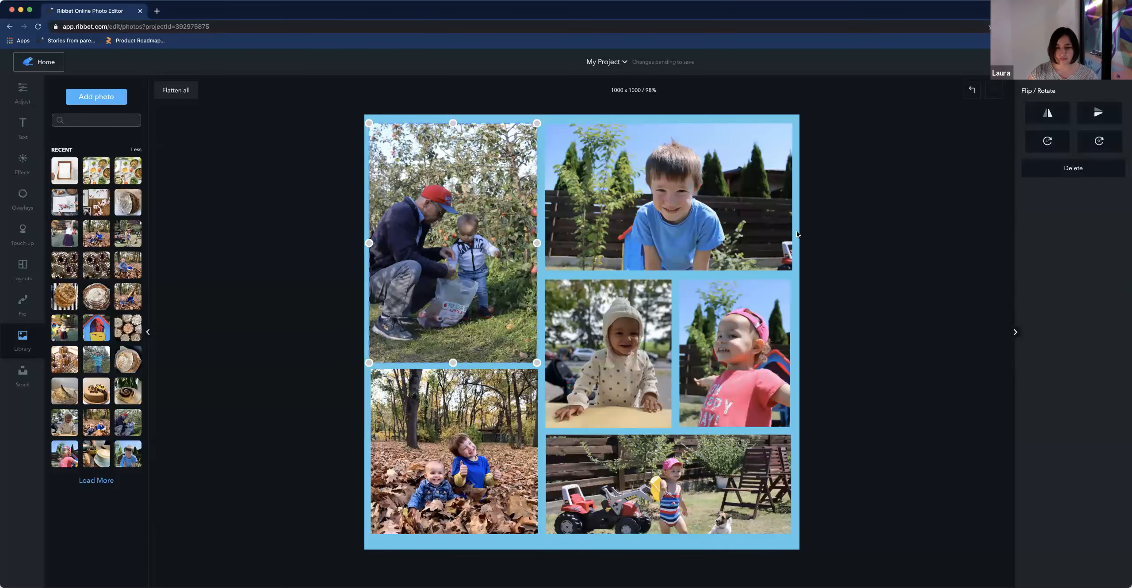
Try several Bokeh light overlay styles on the smiling-boy photo, then revert it to the original
{"action": "left_click", "coordinate": [580, 232]}
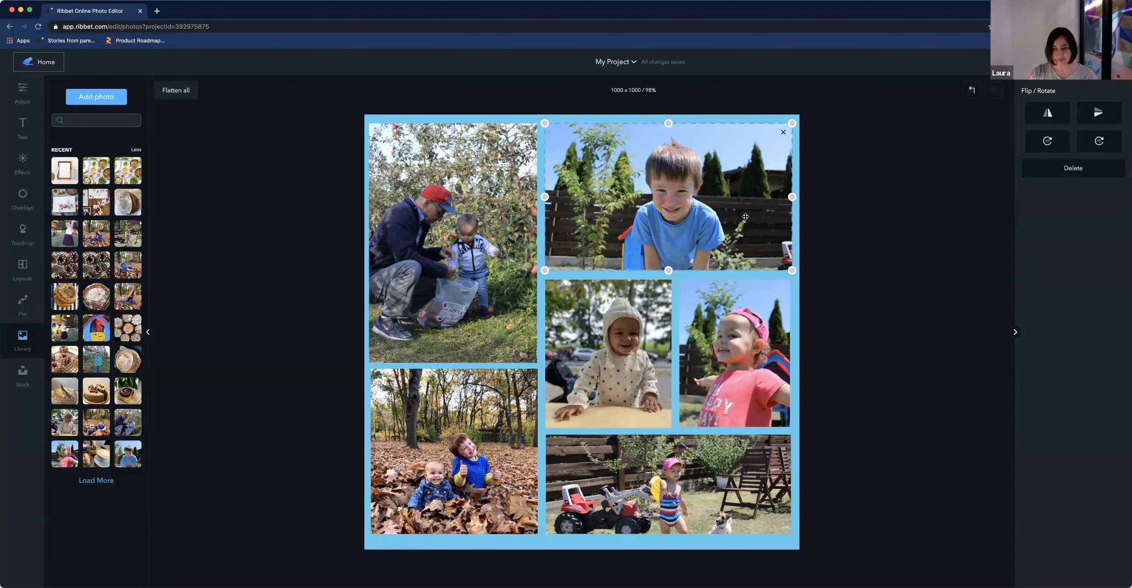
{"action": "left_click", "coordinate": [23, 199]}
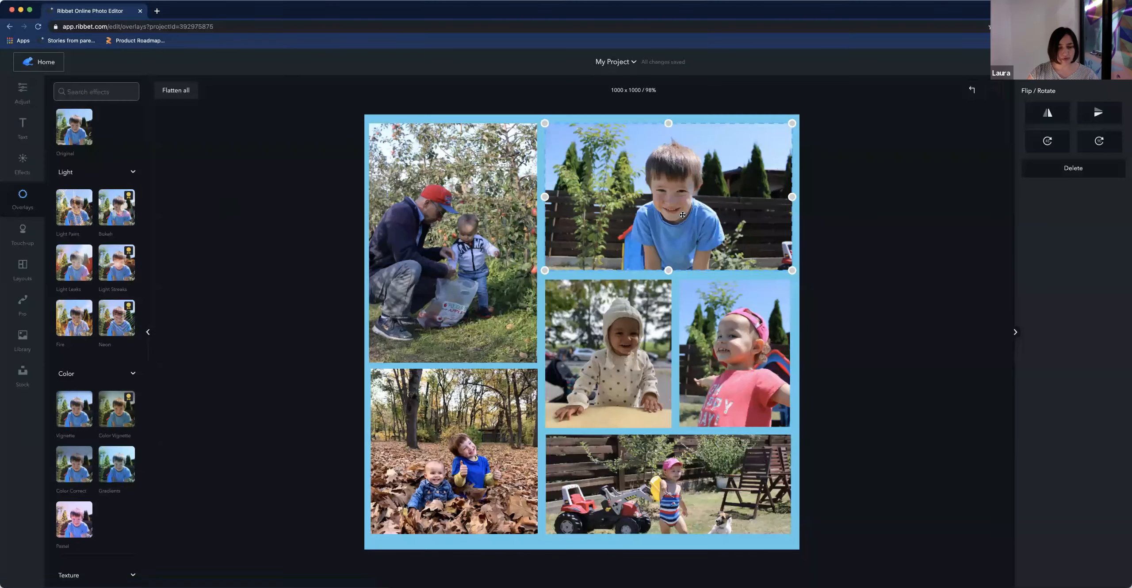
{"action": "left_click", "coordinate": [22, 161]}
{"action": "scroll", "coordinate": [44, 217], "scroll_direction": "down", "scroll_amount": 10}
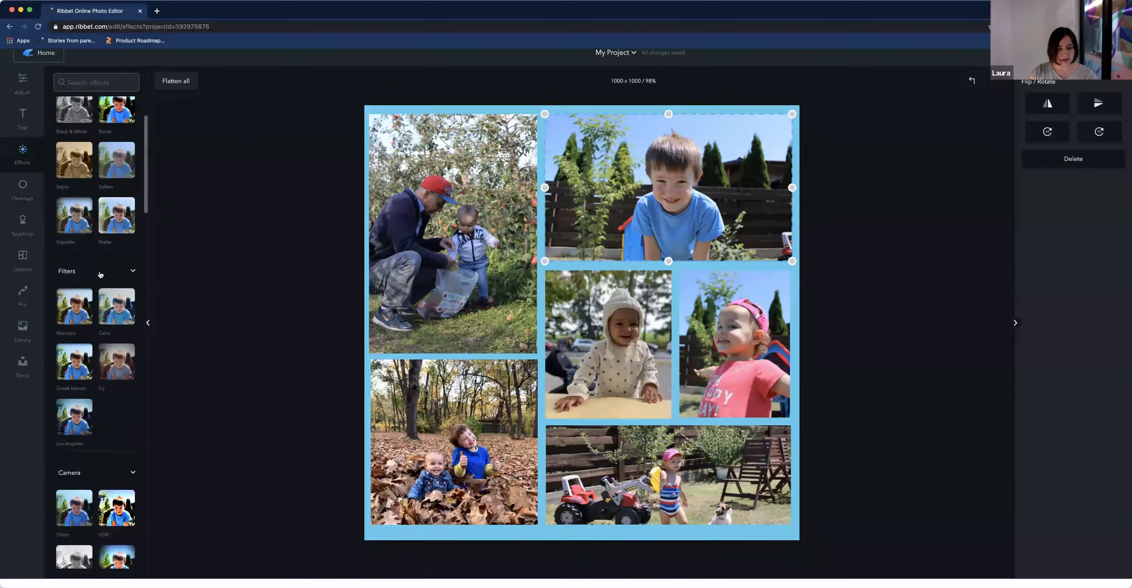
{"action": "scroll", "coordinate": [61, 215], "scroll_direction": "down", "scroll_amount": 1}
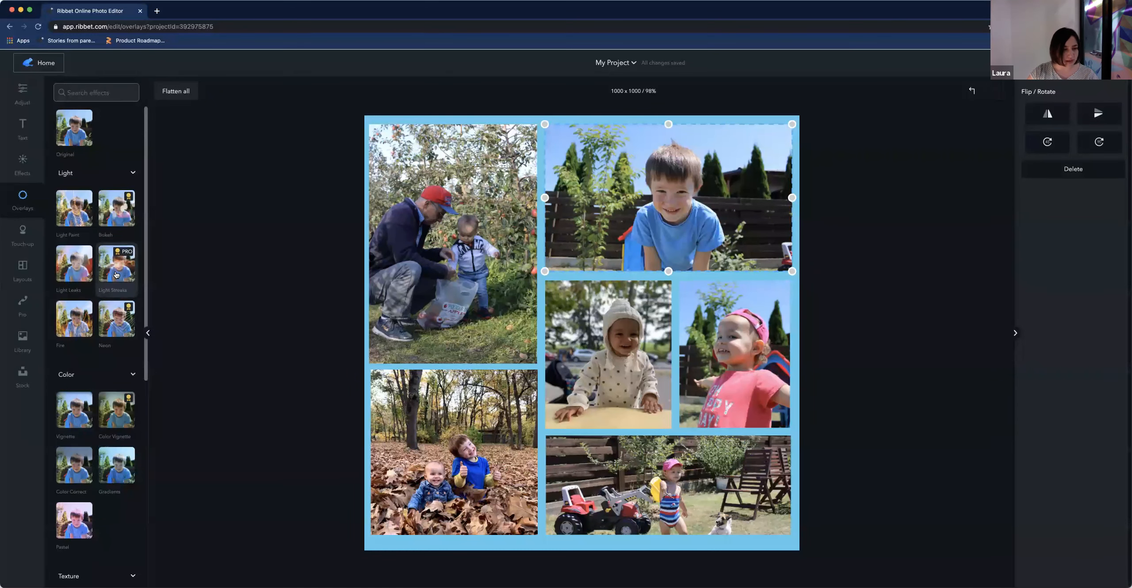
{"action": "left_click", "coordinate": [119, 219]}
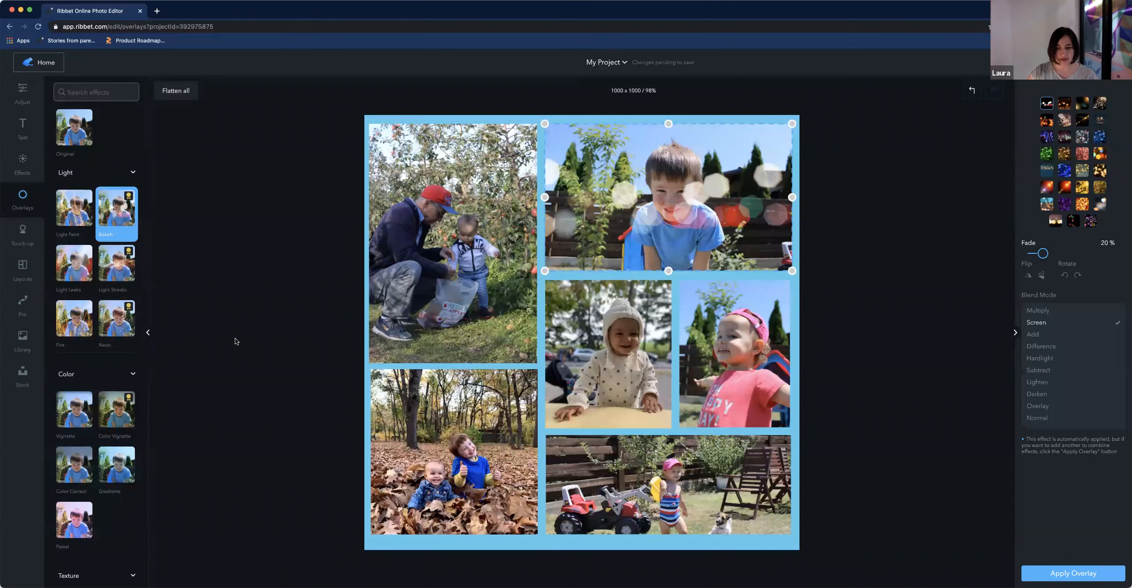
{"action": "left_click", "coordinate": [1066, 105]}
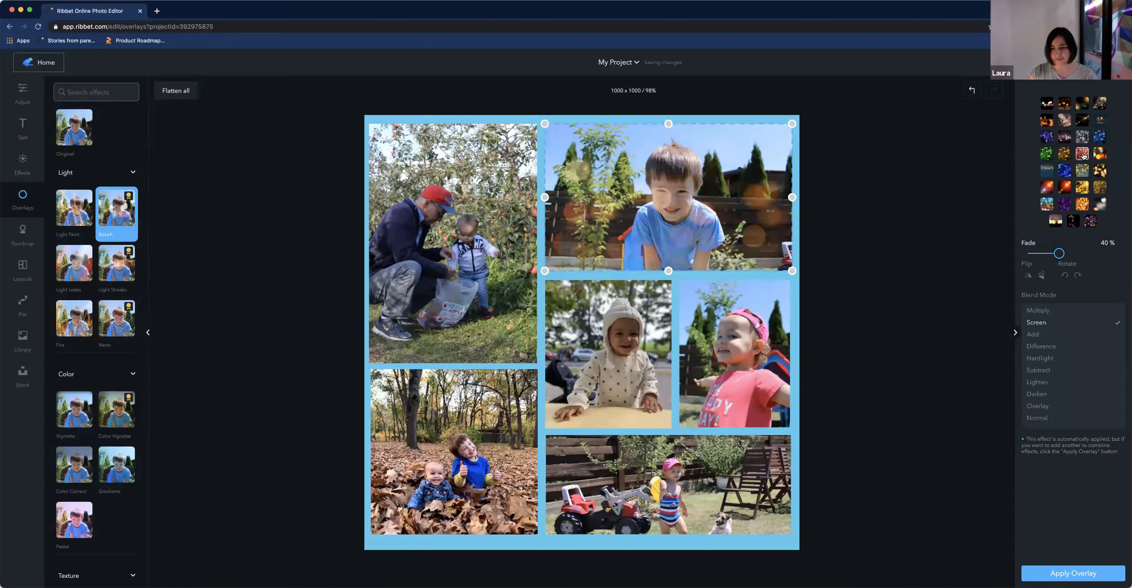
{"action": "left_click", "coordinate": [1084, 156]}
{"action": "left_click", "coordinate": [1101, 105]}
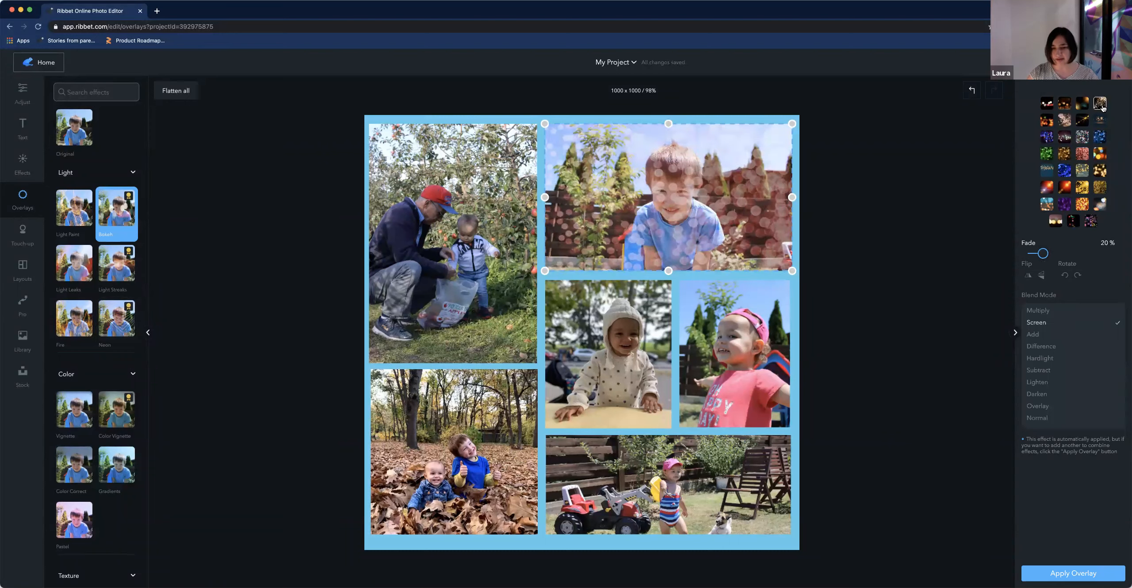
{"action": "left_click", "coordinate": [1101, 137]}
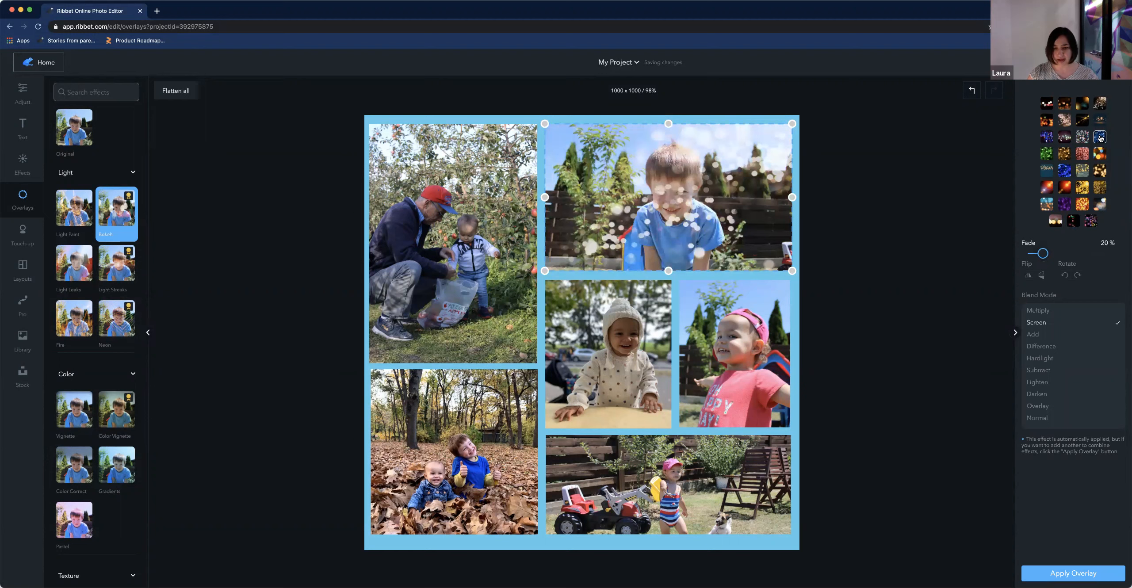
{"action": "left_click", "coordinate": [1100, 120]}
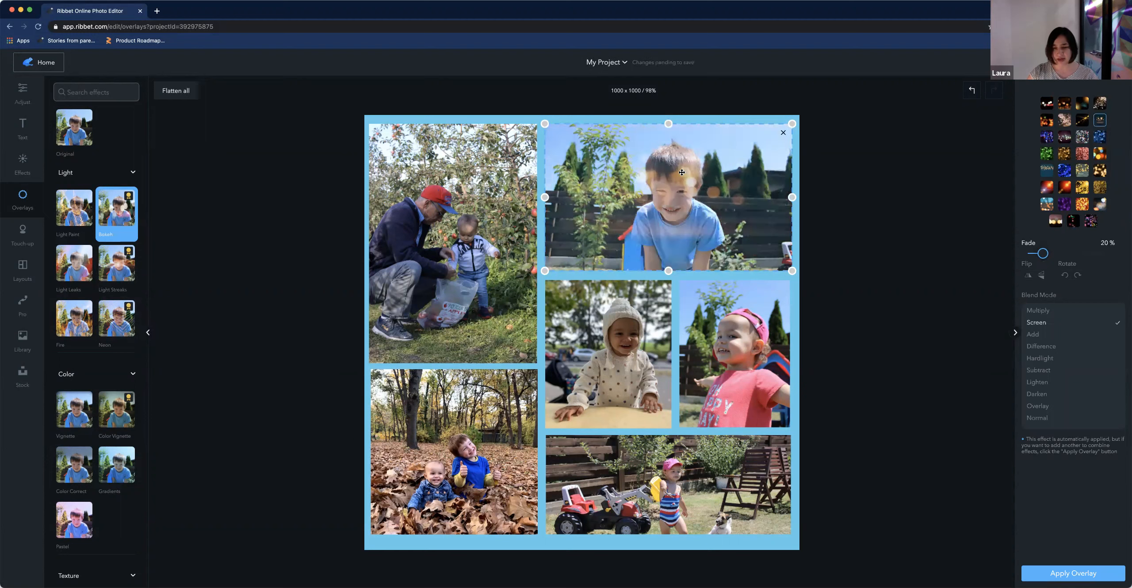
{"action": "left_click", "coordinate": [1082, 105]}
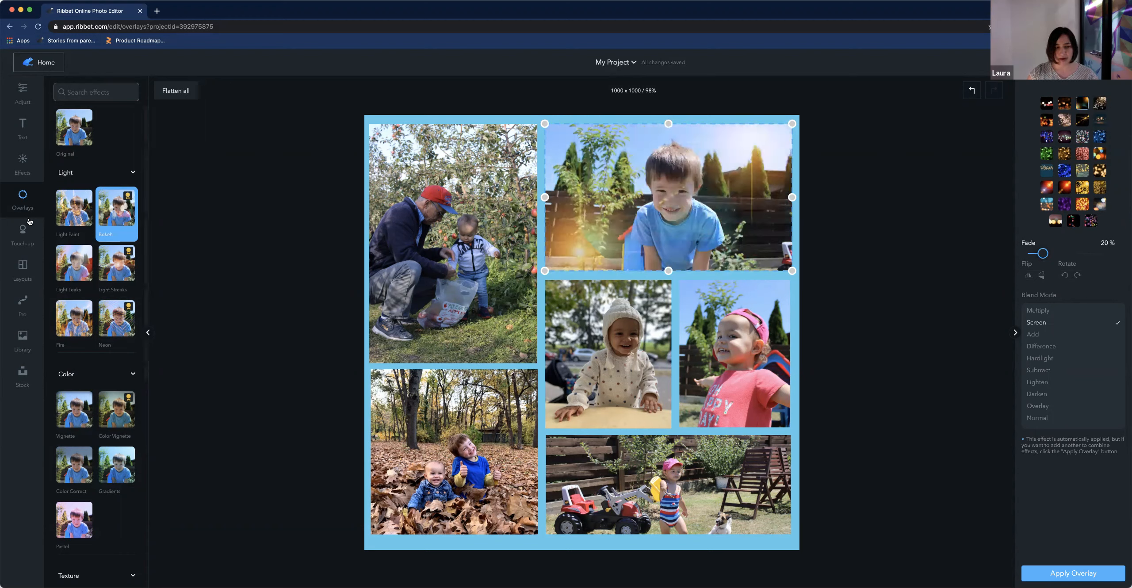
{"action": "left_click", "coordinate": [80, 325]}
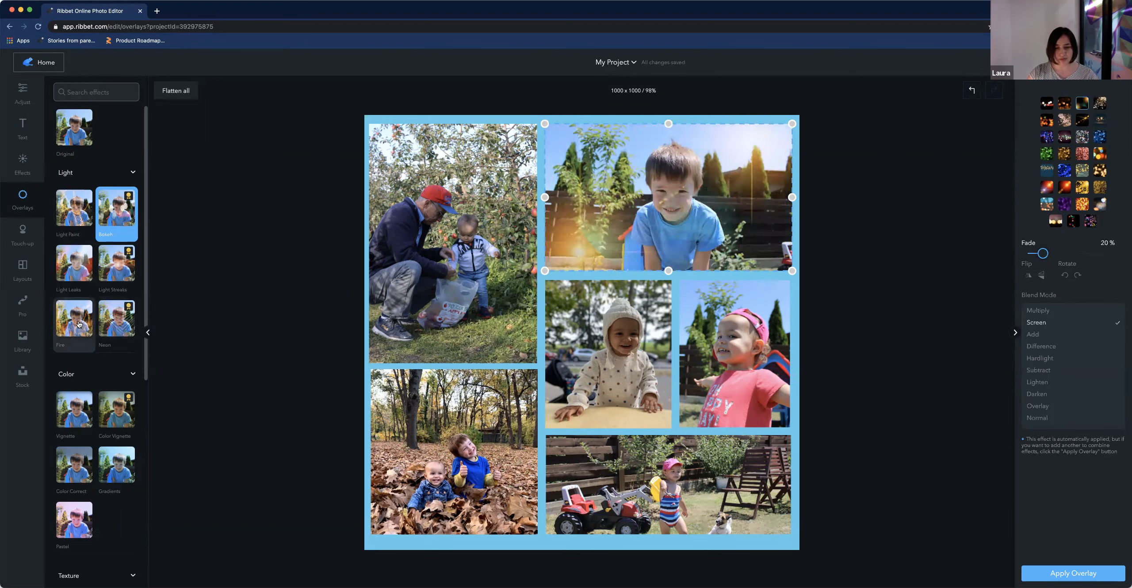
{"action": "left_click", "coordinate": [72, 128]}
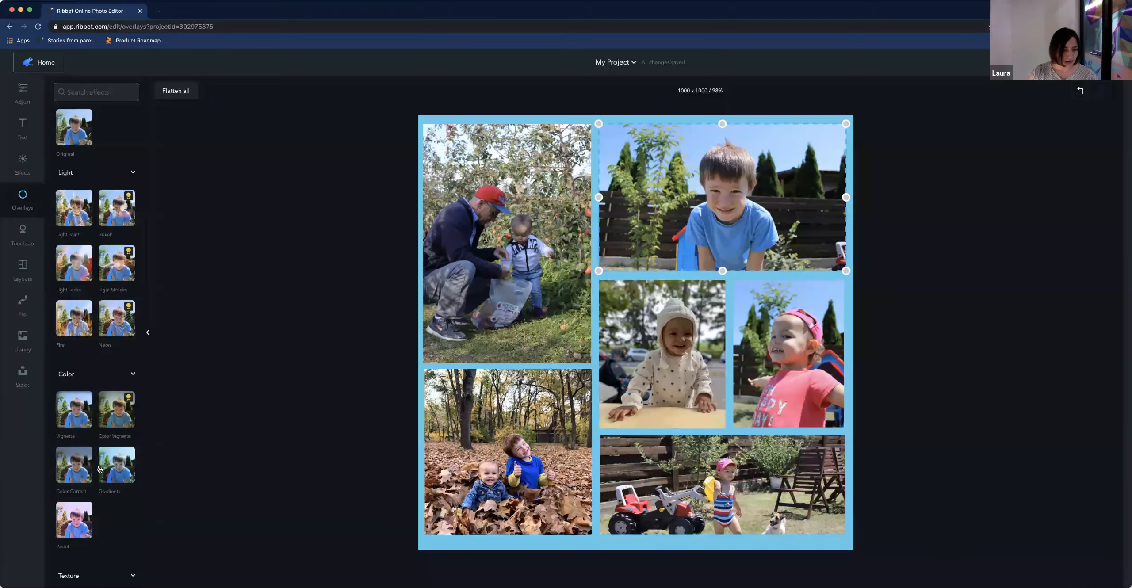
Try a Pastel colour overlay on the smiling-boy photo
{"action": "left_click", "coordinate": [69, 518]}
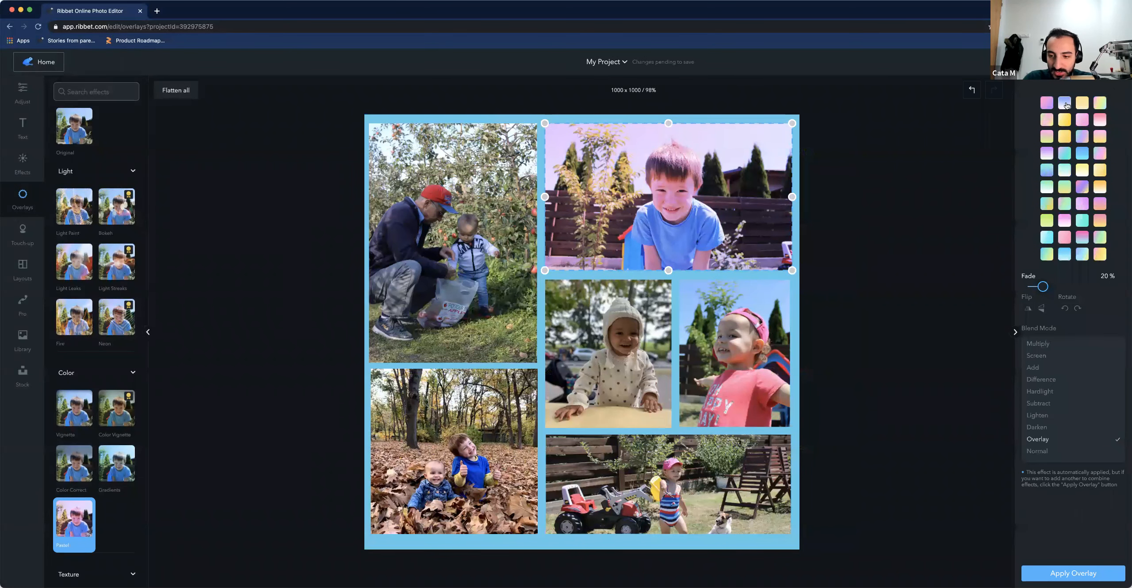
{"action": "left_click", "coordinate": [1066, 119]}
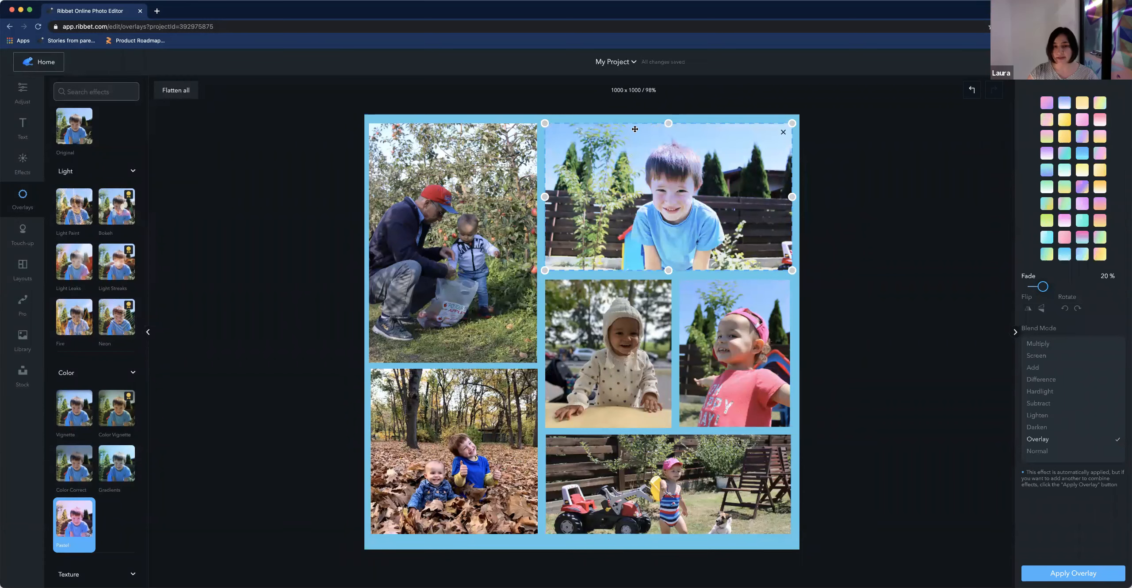
{"action": "left_click", "coordinate": [490, 118]}
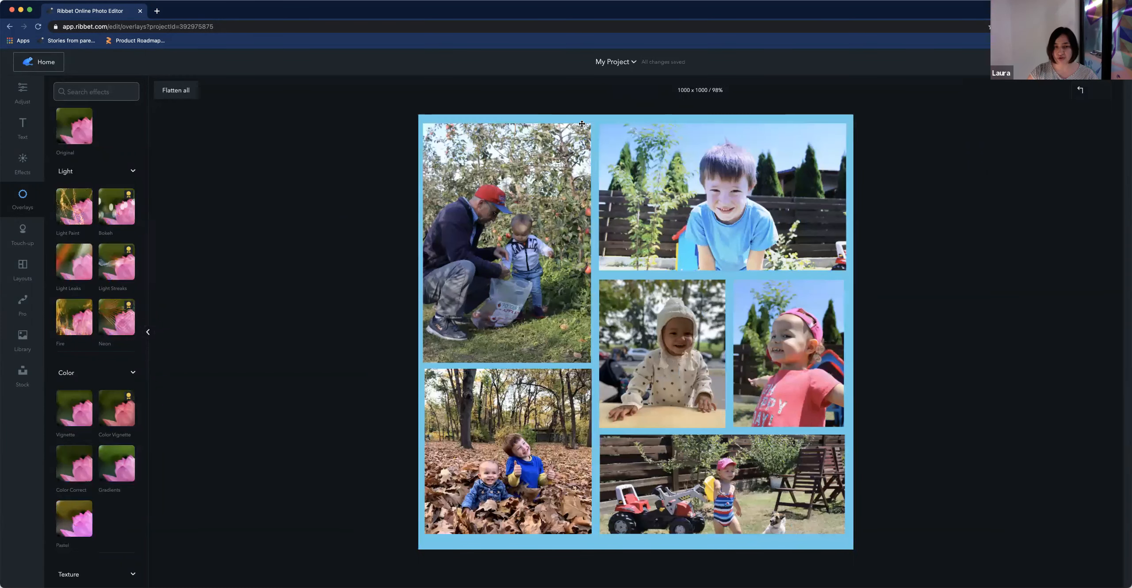
Adjust the canvas background to a slightly lighter blue
{"action": "left_click", "coordinate": [22, 92]}
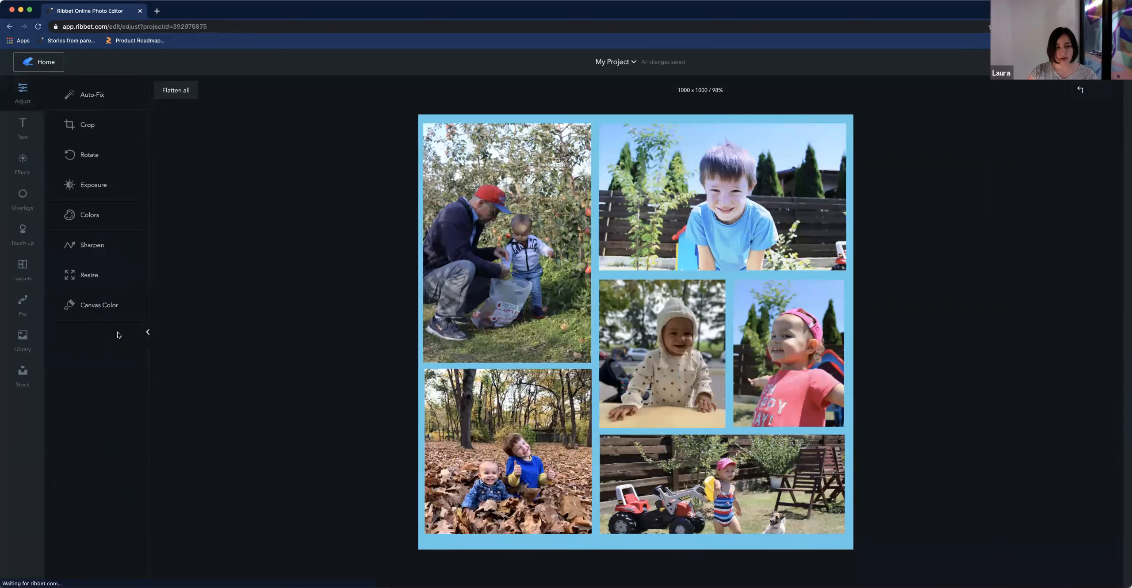
{"action": "left_click", "coordinate": [92, 310]}
{"action": "left_click_drag", "start_coordinate": [1106, 105], "coordinate": [1079, 93]}
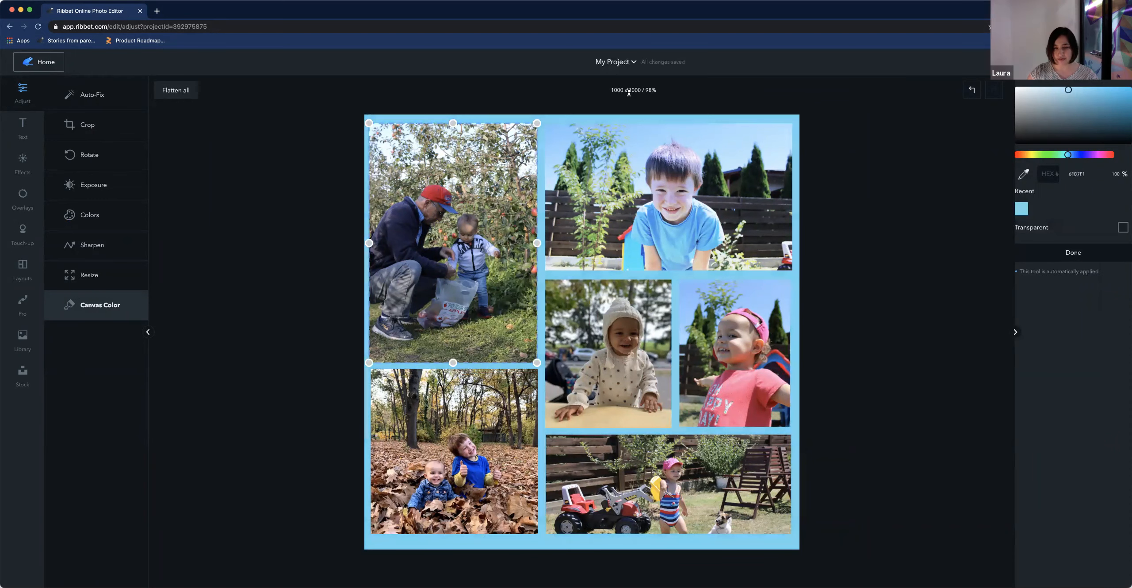
Resize the canvas to 1500 × 1500 pixels
{"action": "left_click", "coordinate": [109, 278]}
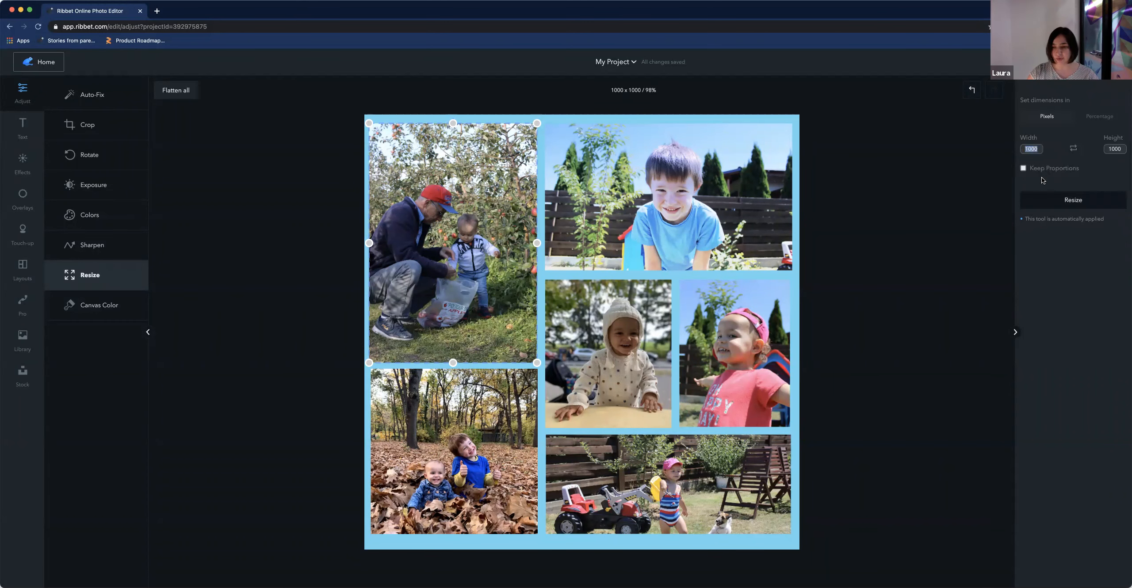
{"action": "type", "text": "15"}
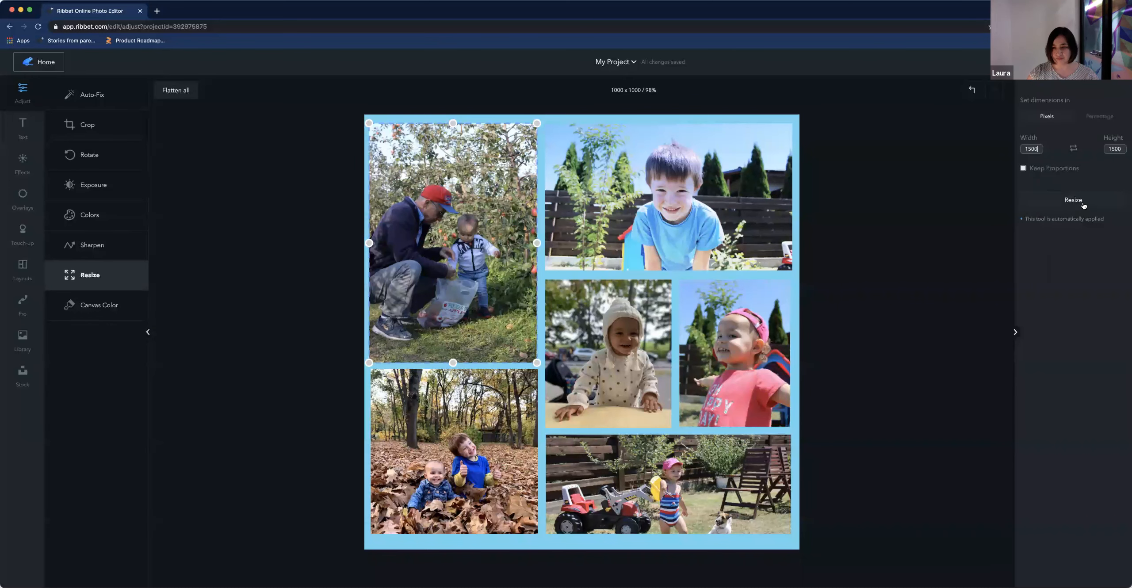
{"action": "left_click", "coordinate": [1082, 203]}
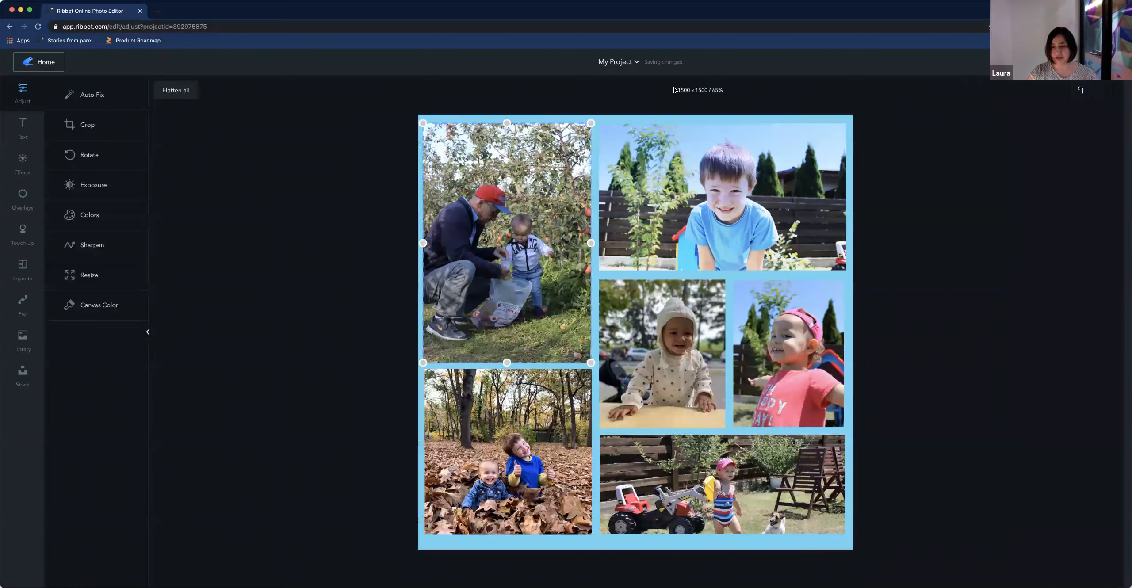
Check the canvas dimensions
{"action": "left_click_drag", "start_coordinate": [674, 90], "coordinate": [710, 91]}
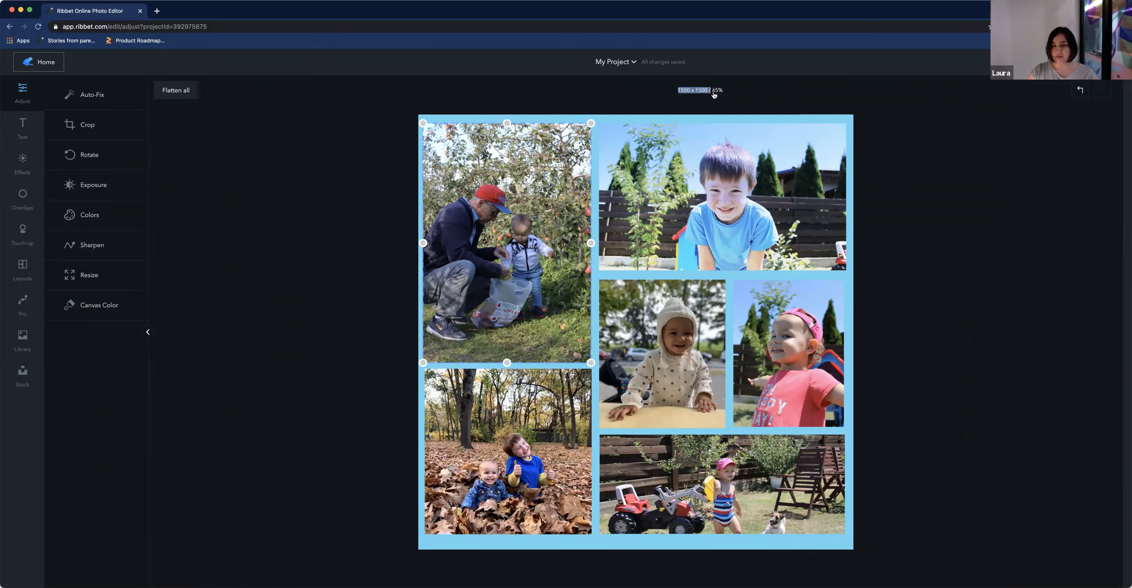
{"action": "left_click", "coordinate": [674, 116]}
{"action": "left_click", "coordinate": [654, 104]}
{"action": "left_click", "coordinate": [89, 275]}
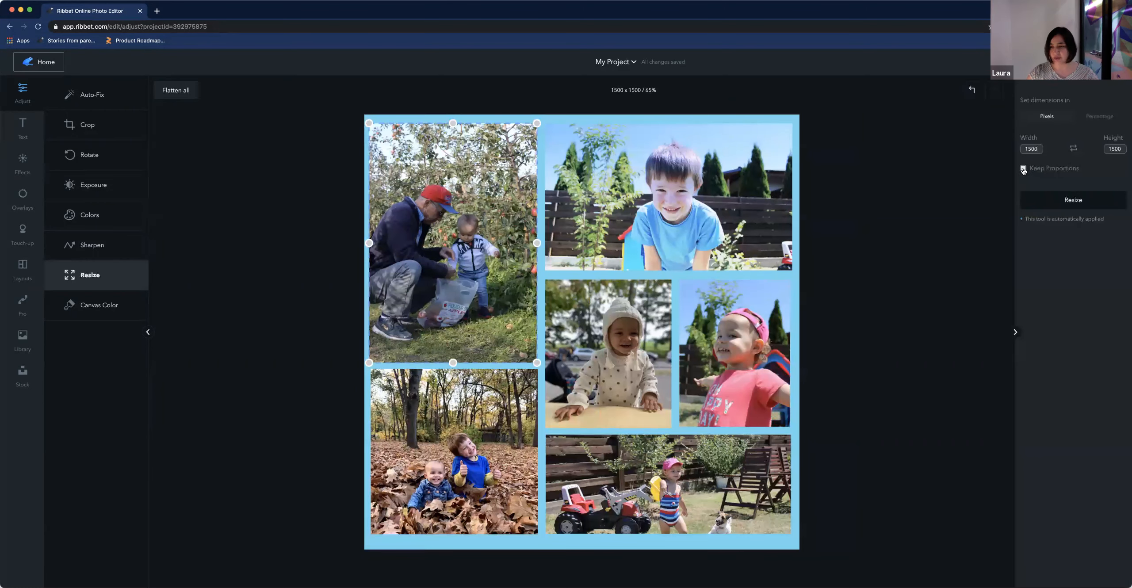
Resize the collage canvas to 1500 × 1200 pixels
{"action": "left_click", "coordinate": [1122, 151]}
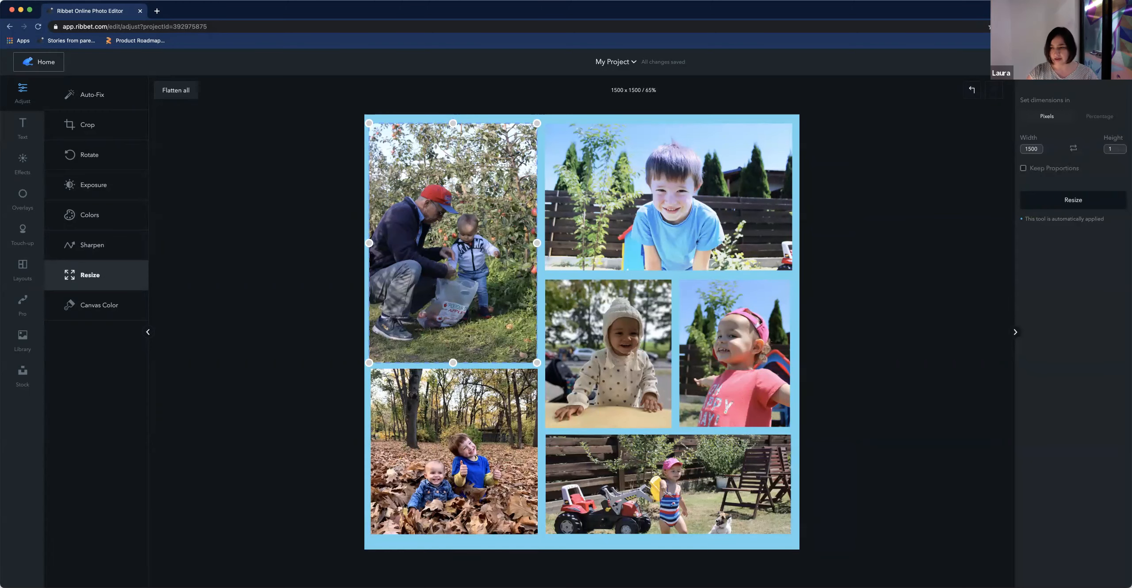
{"action": "type", "text": "1200"}
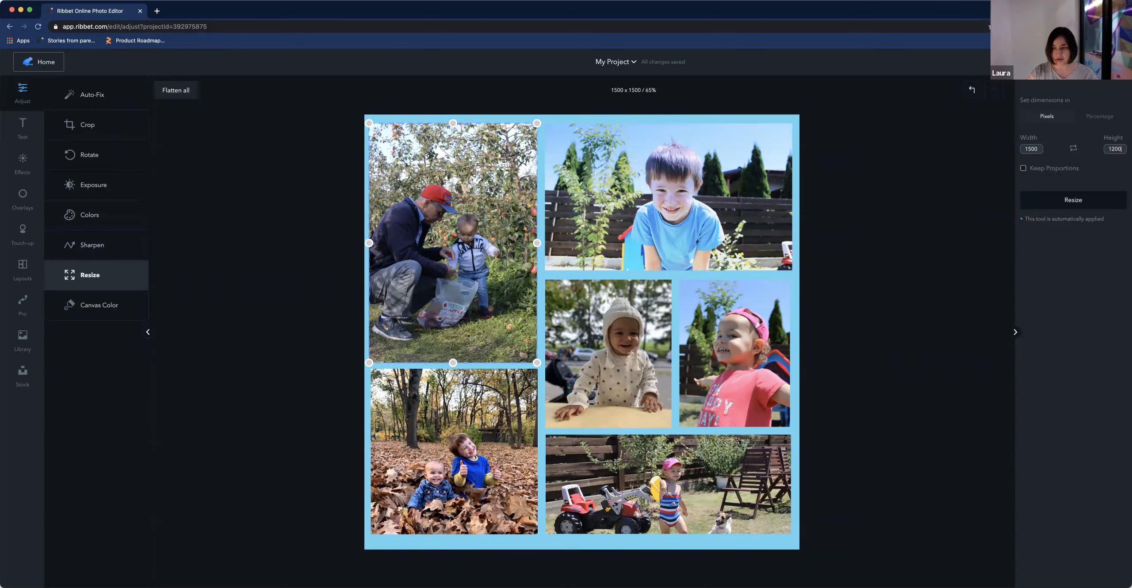
{"action": "left_click", "coordinate": [1074, 201]}
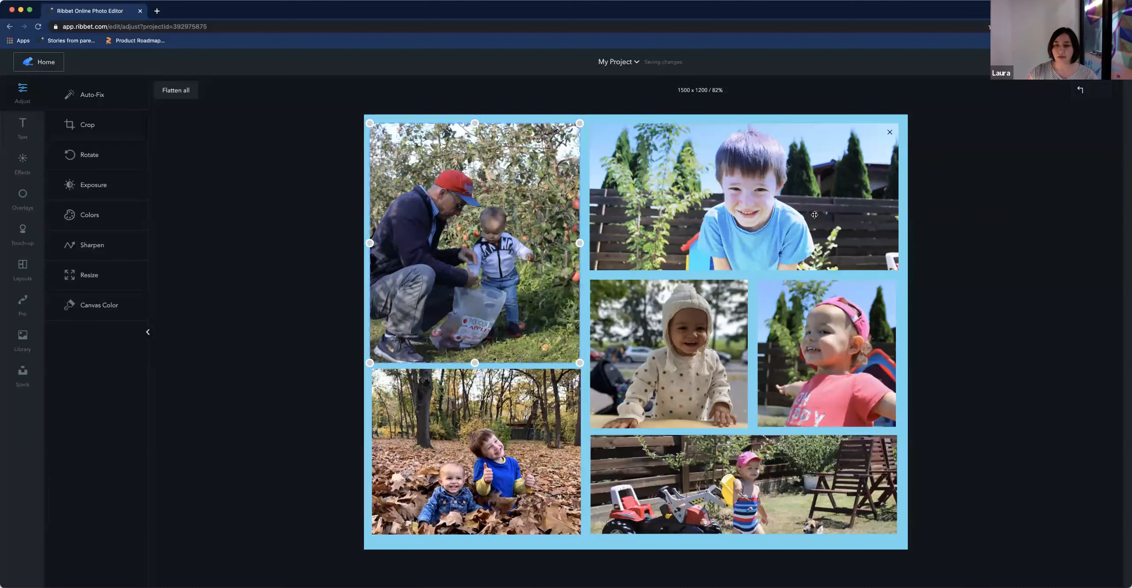
Start a new collage from the home screen and apply a Big Photo layout with three small cells above one large cell
{"action": "left_click", "coordinate": [687, 203]}
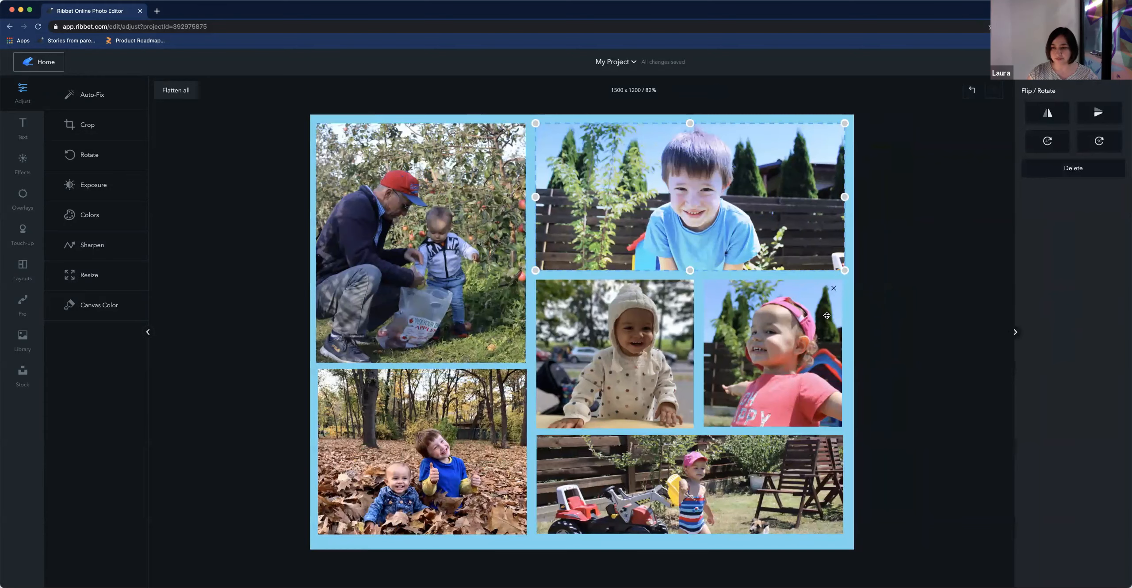
{"action": "left_click", "coordinate": [851, 313]}
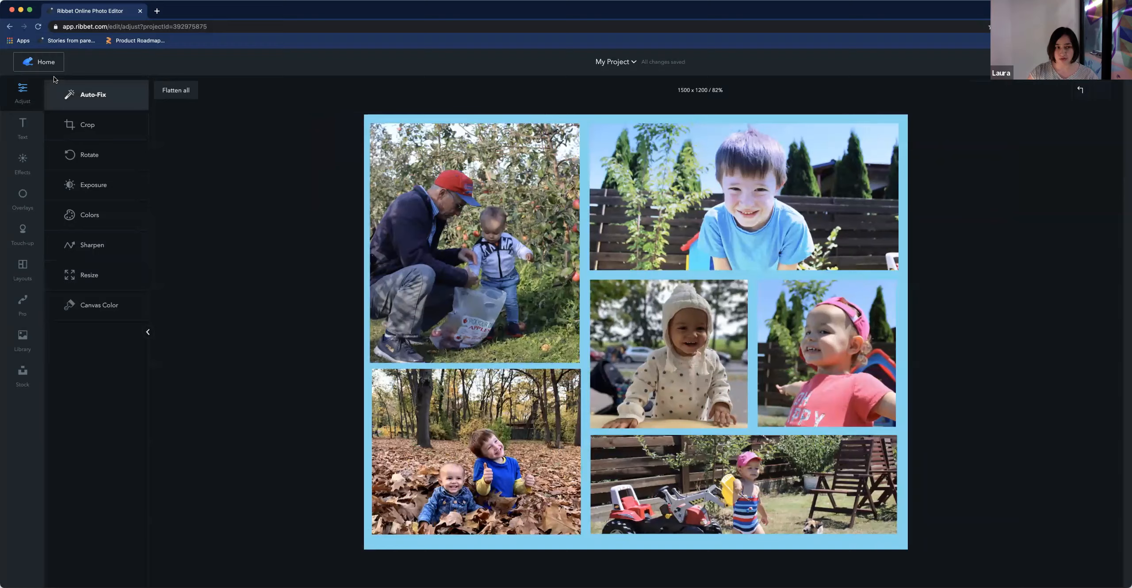
{"action": "left_click", "coordinate": [46, 63]}
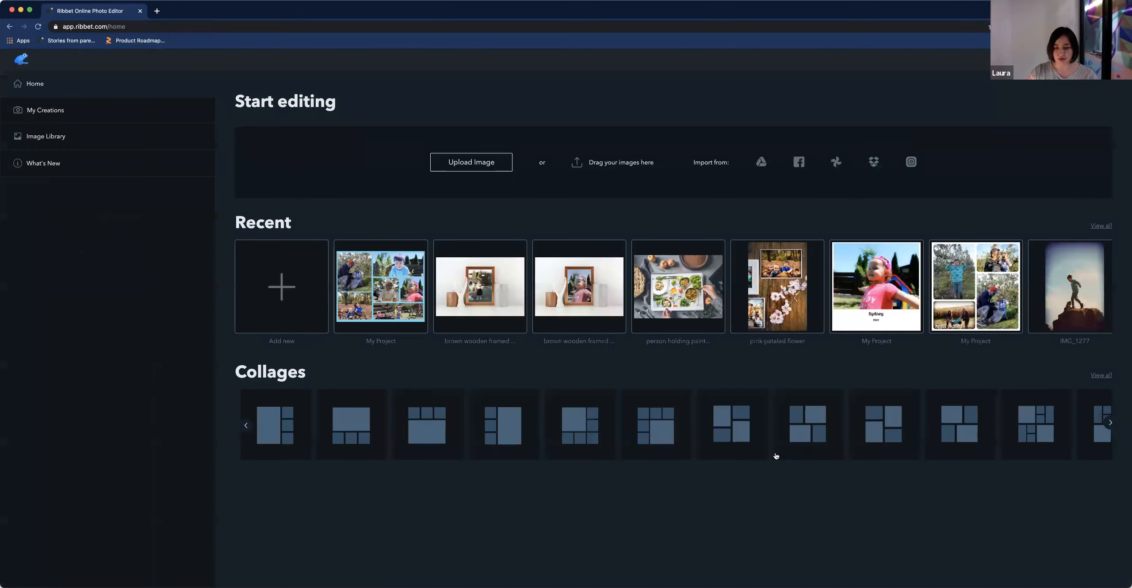
{"action": "left_click", "coordinate": [807, 432]}
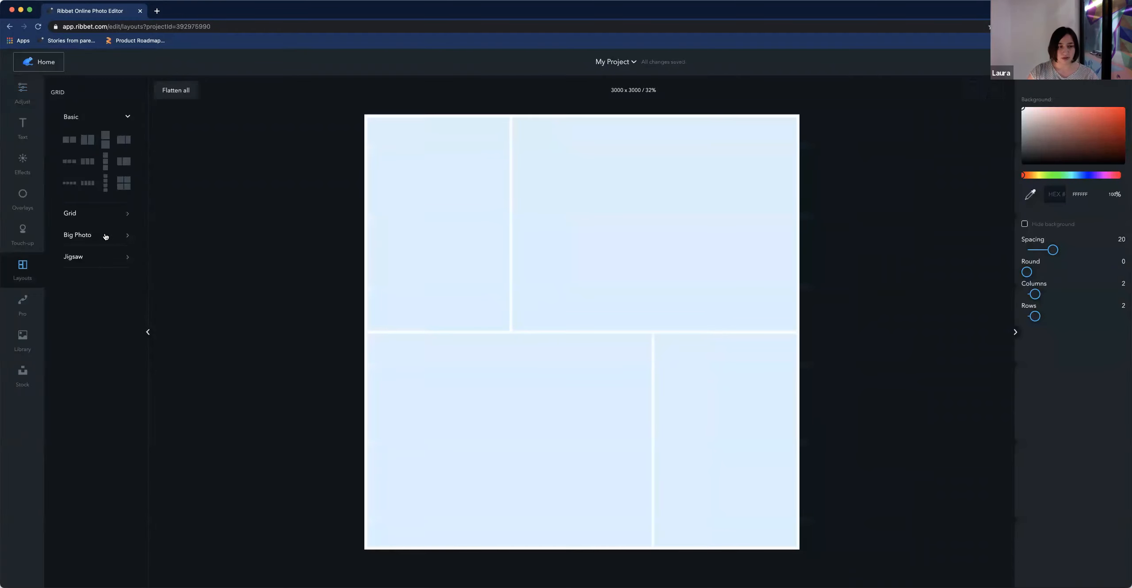
{"action": "left_click", "coordinate": [105, 237]}
{"action": "left_click", "coordinate": [107, 273]}
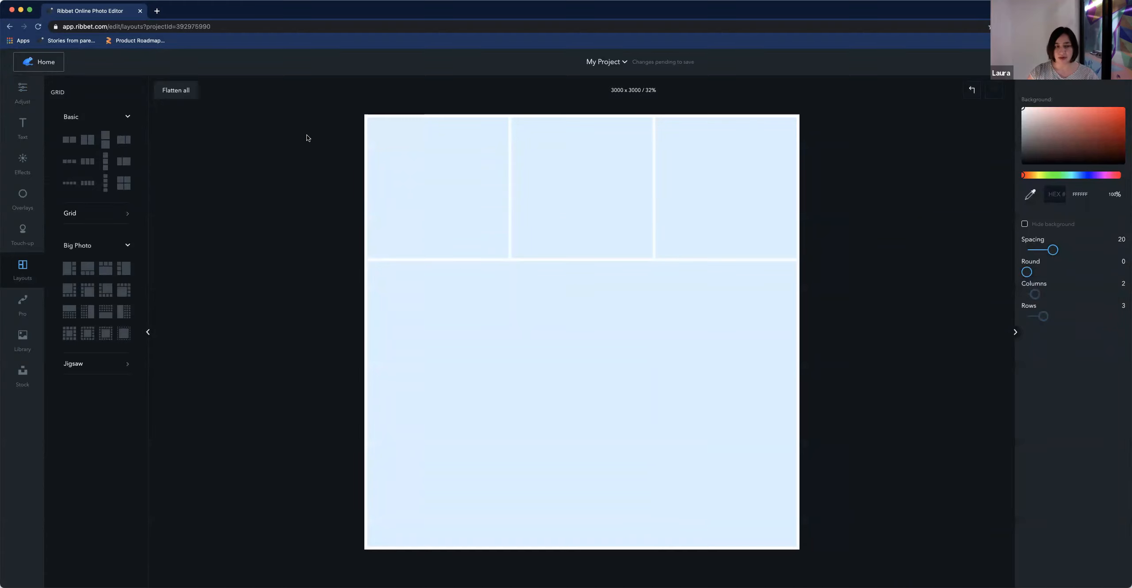
Resize the new collage canvas to 3000 × 2500 pixels
{"action": "left_click", "coordinate": [22, 92]}
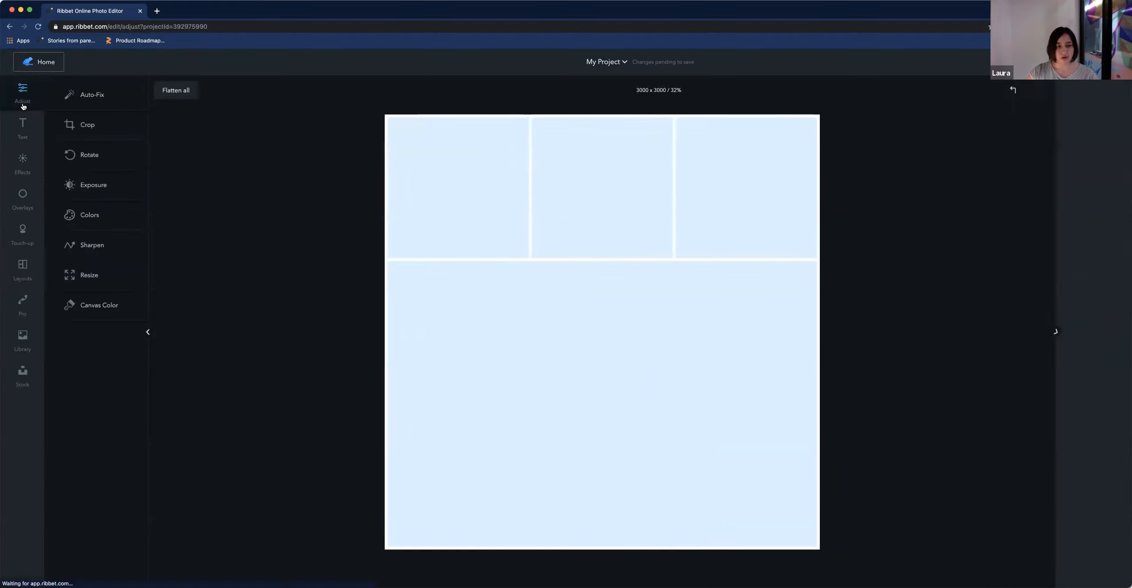
{"action": "left_click", "coordinate": [105, 276]}
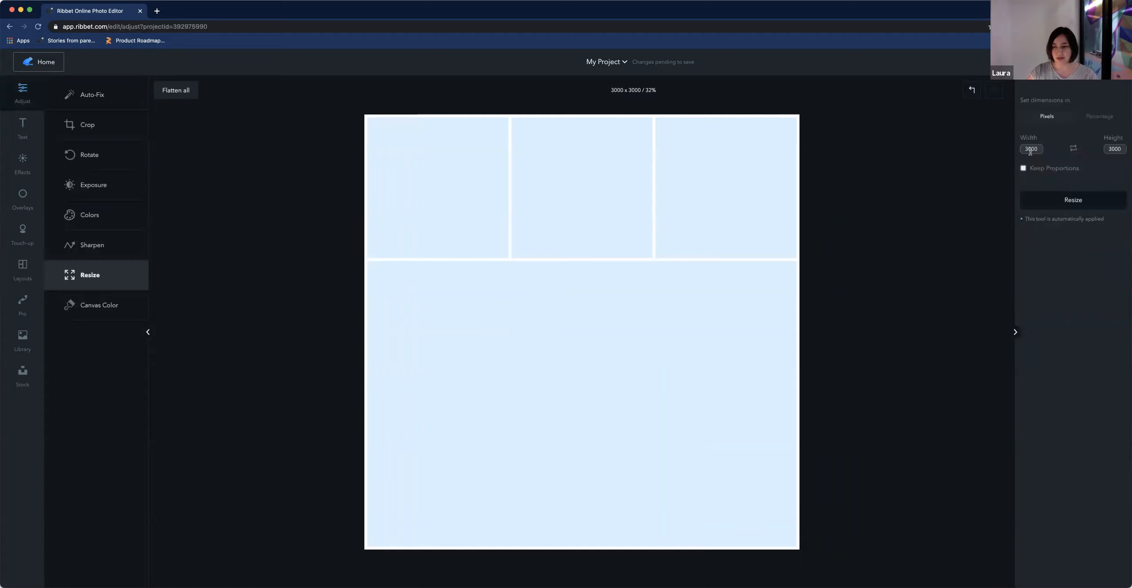
{"action": "double_click", "coordinate": [1030, 151]}
{"action": "key", "text": "Tab"}
{"action": "type", "text": "250"}
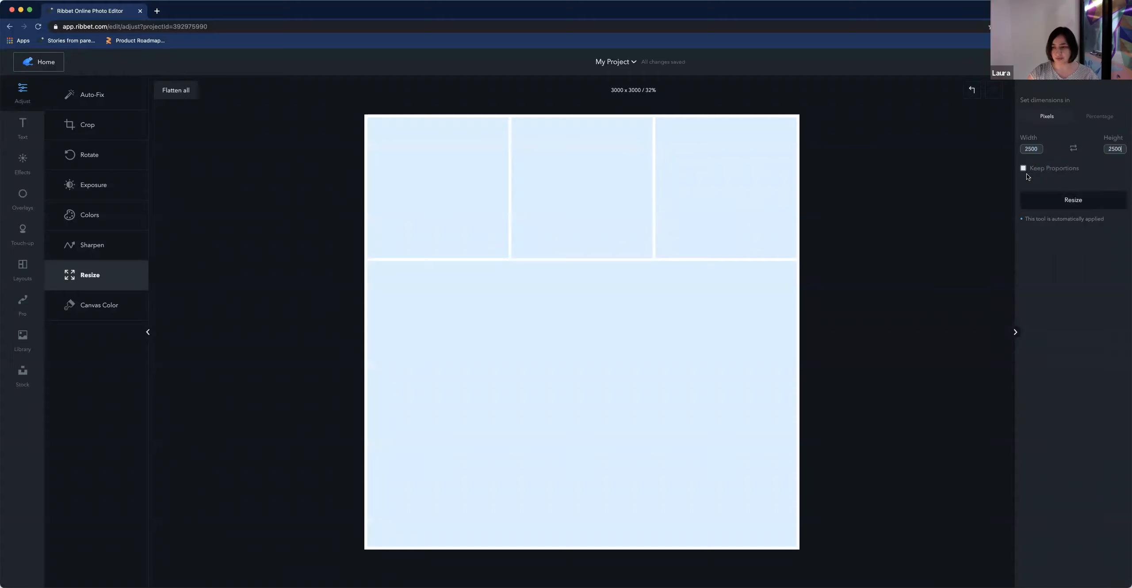
{"action": "double_click", "coordinate": [1031, 149]}
{"action": "type", "text": "30"}
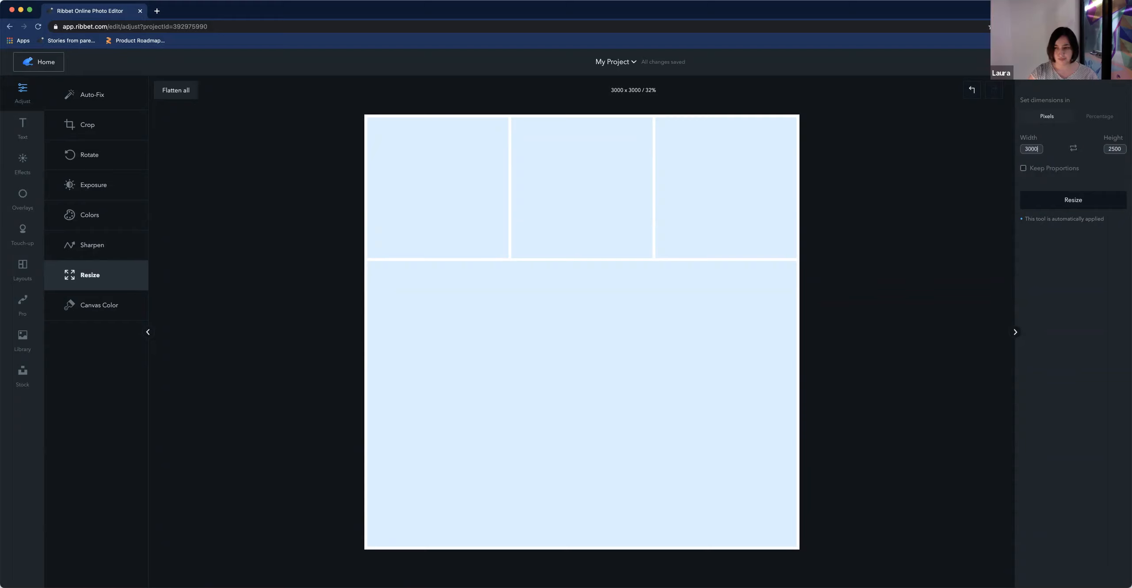
{"action": "left_click", "coordinate": [1069, 199]}
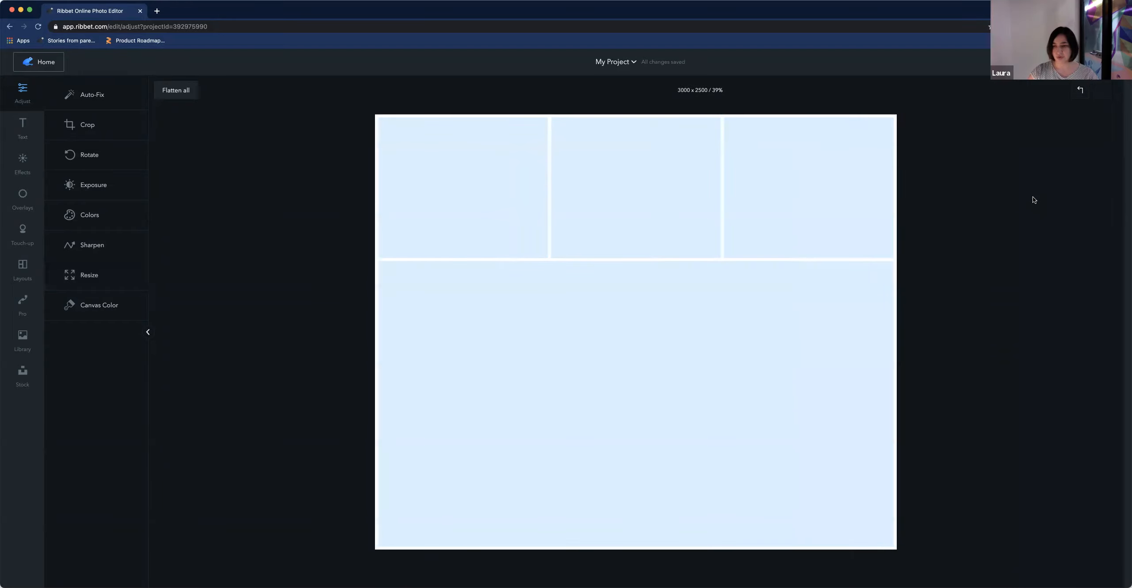
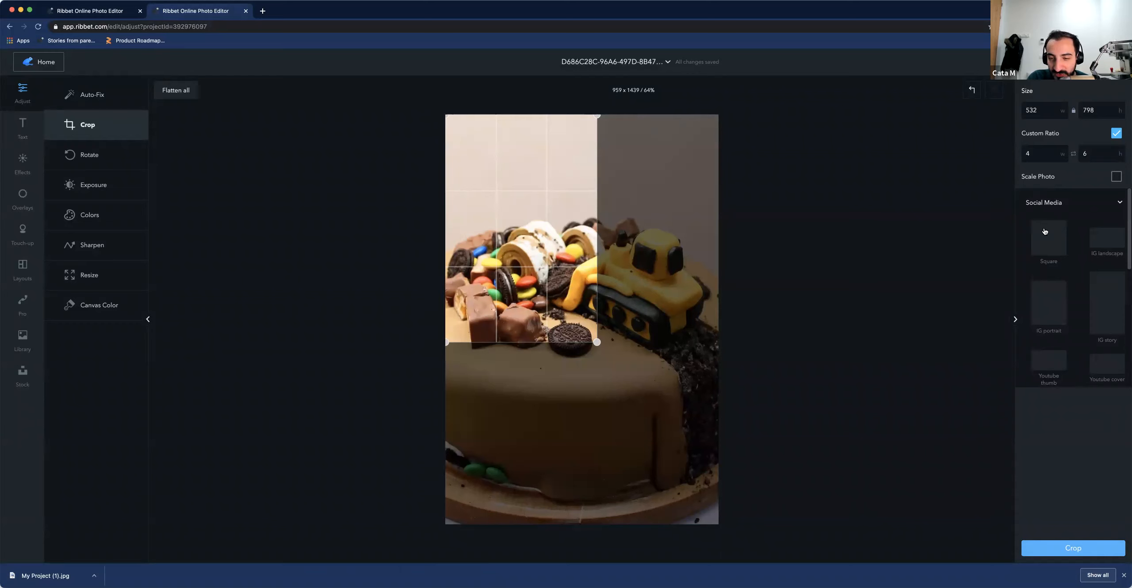
Preview the Square, IG landscape, IG portrait and IG story crop presets on the cake photo
{"action": "left_click_drag", "start_coordinate": [635, 323], "coordinate": [743, 422]}
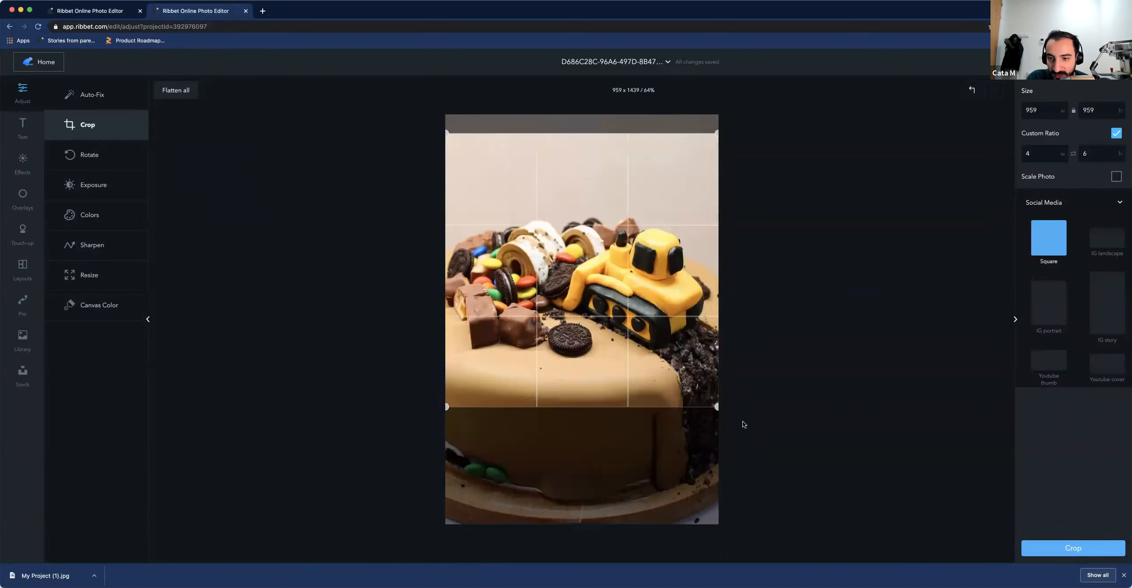
{"action": "left_click", "coordinate": [1106, 243]}
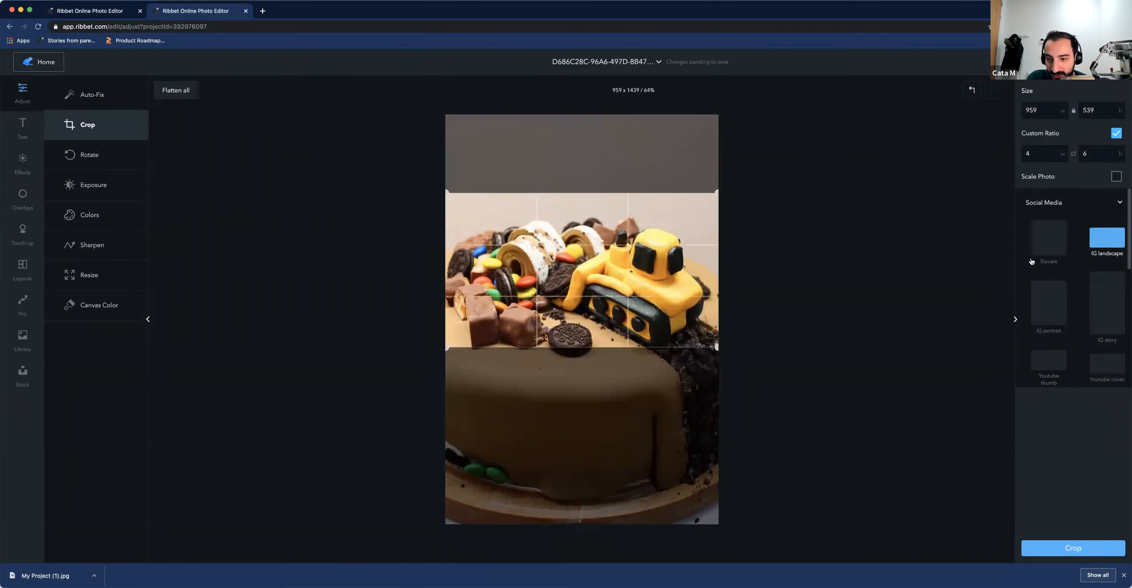
{"action": "left_click", "coordinate": [1057, 310]}
{"action": "left_click", "coordinate": [1106, 304]}
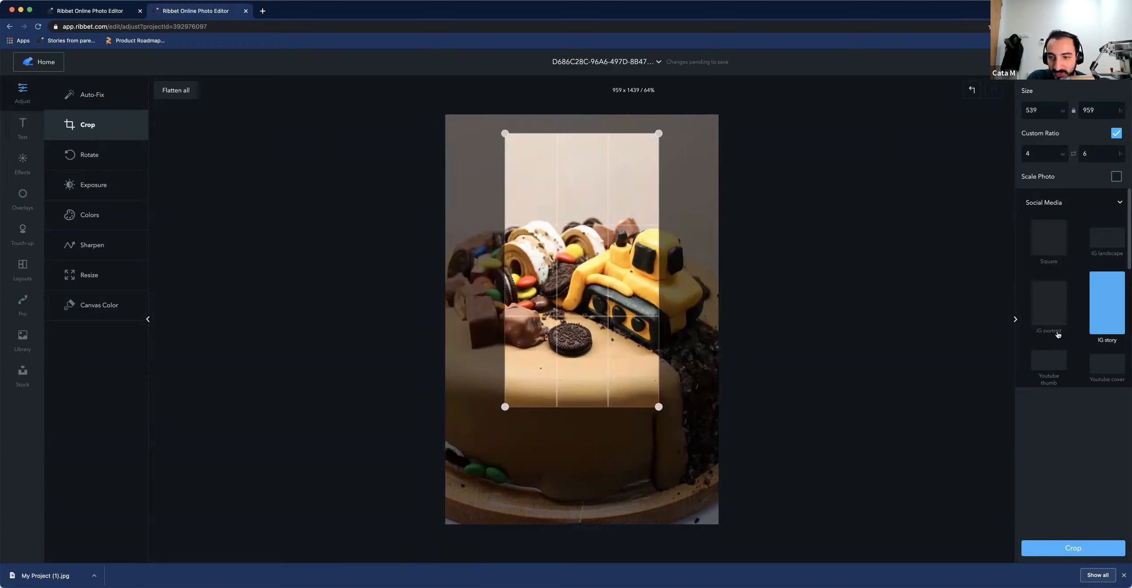
Browse and preview further social media crop presets such as Etsy banner, Etsy mini banner and Pinterest post
{"action": "scroll", "coordinate": [1084, 341], "scroll_direction": "down", "scroll_amount": 3}
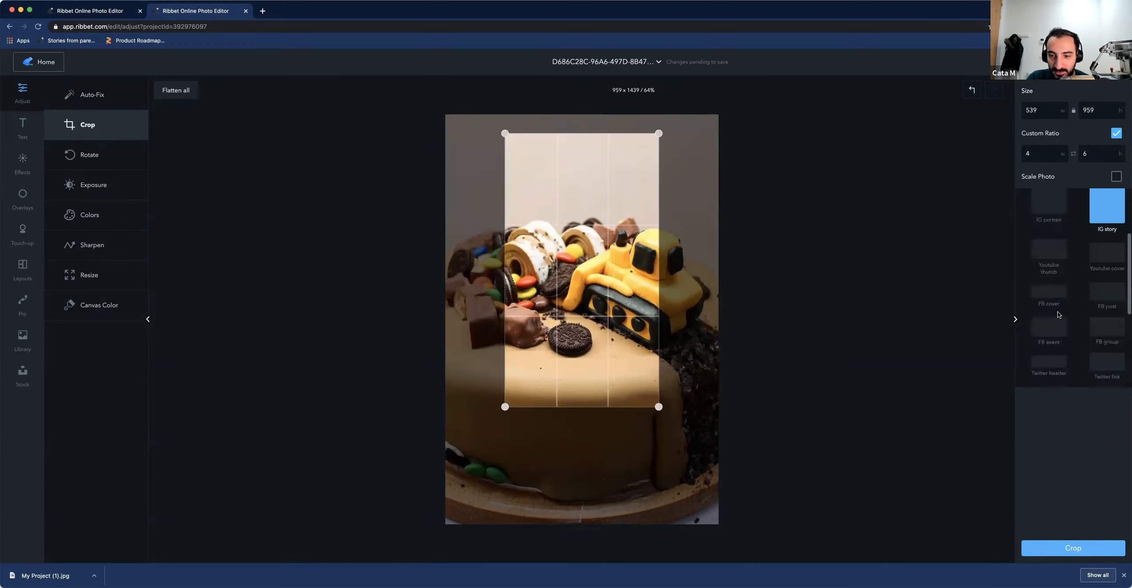
{"action": "scroll", "coordinate": [1074, 332], "scroll_direction": "down", "scroll_amount": 2}
{"action": "scroll", "coordinate": [1089, 339], "scroll_direction": "down", "scroll_amount": 1}
{"action": "left_click", "coordinate": [1106, 329]}
{"action": "scroll", "coordinate": [1070, 329], "scroll_direction": "down", "scroll_amount": 1}
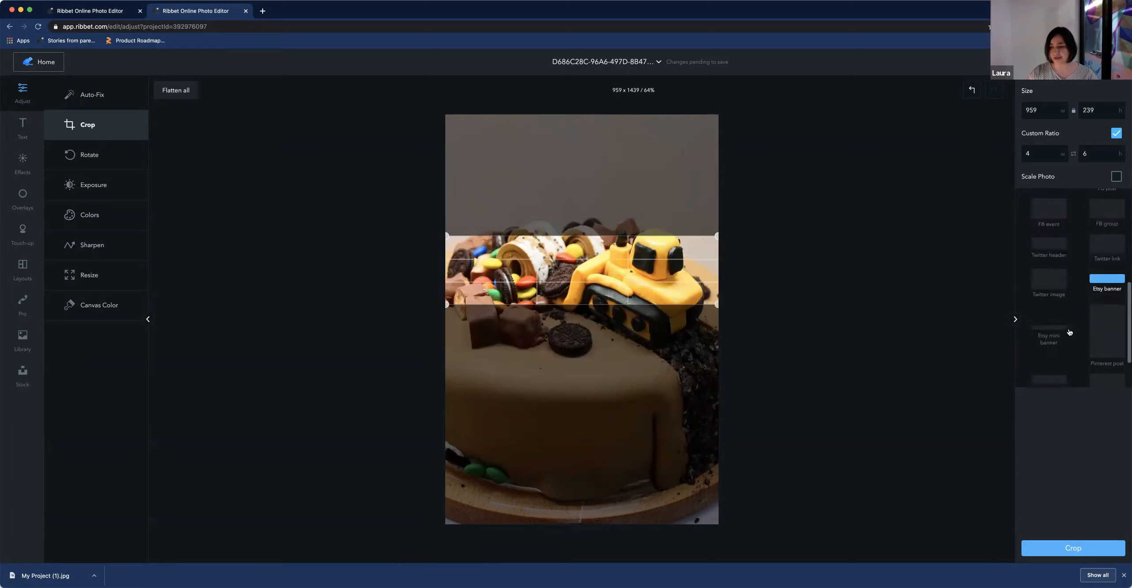
{"action": "left_click", "coordinate": [1051, 330]}
{"action": "scroll", "coordinate": [1050, 332], "scroll_direction": "down", "scroll_amount": 1}
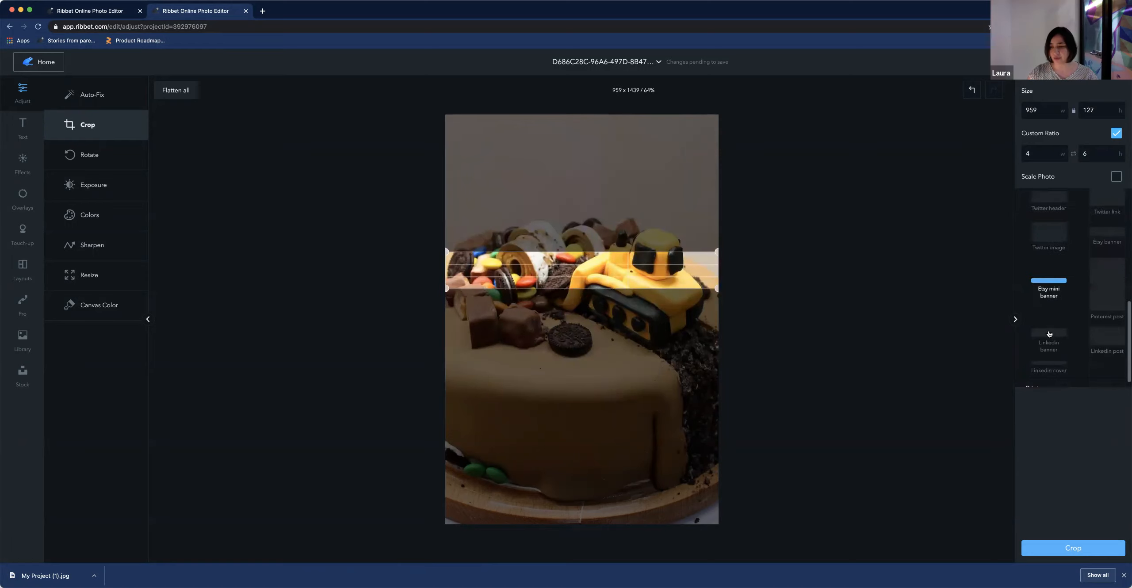
{"action": "left_click", "coordinate": [1101, 301]}
{"action": "scroll", "coordinate": [1070, 317], "scroll_direction": "down", "scroll_amount": 1}
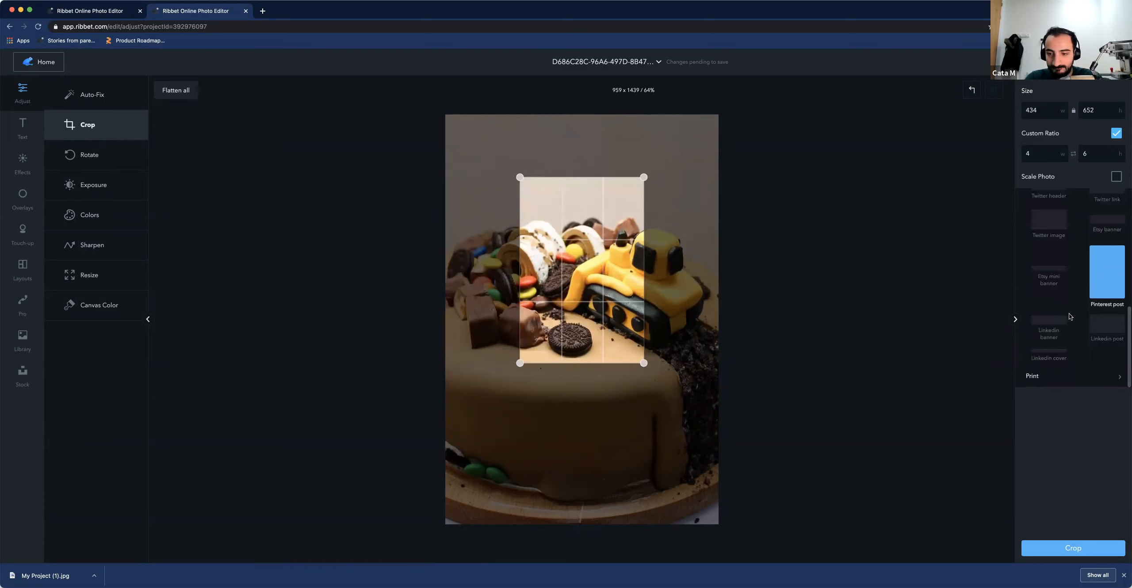
{"action": "scroll", "coordinate": [1057, 278], "scroll_direction": "up", "scroll_amount": 1}
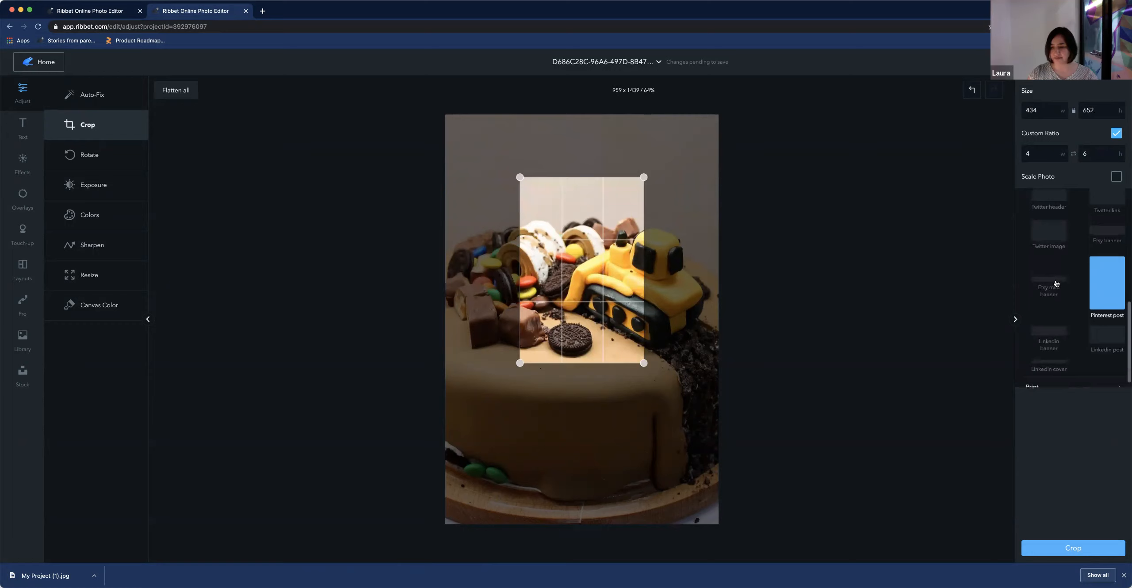
{"action": "left_click", "coordinate": [1099, 235]}
{"action": "scroll", "coordinate": [1032, 249], "scroll_direction": "up", "scroll_amount": 3}
{"action": "scroll", "coordinate": [1048, 249], "scroll_direction": "up", "scroll_amount": 8}
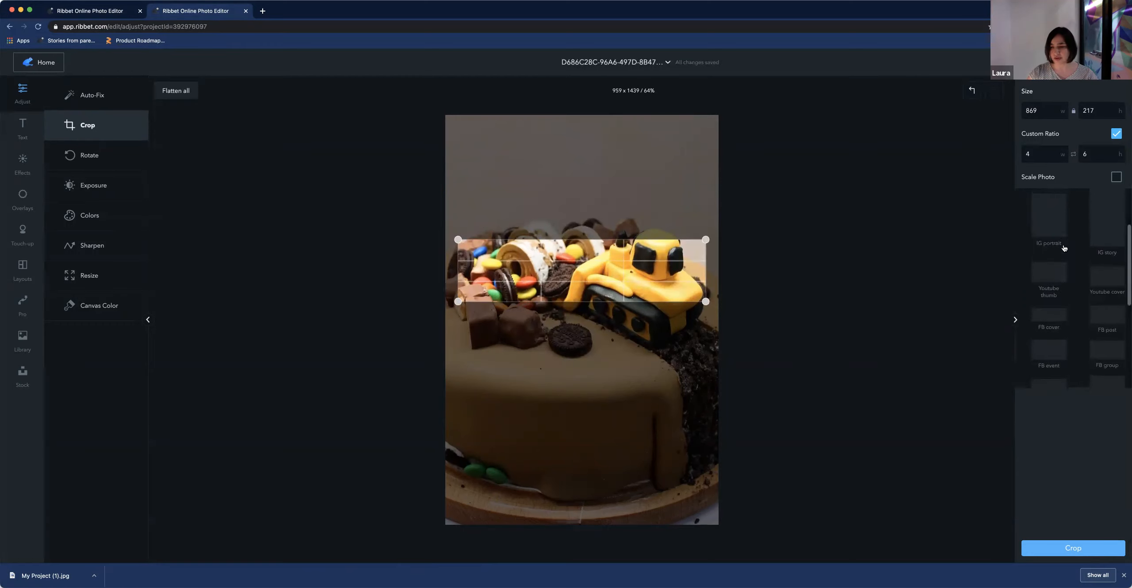
{"action": "scroll", "coordinate": [1064, 249], "scroll_direction": "up", "scroll_amount": 4}
Crop the photo to a 959 × 959 square over the cake top, then undo the crop
{"action": "left_click", "coordinate": [1061, 246]}
{"action": "left_click_drag", "start_coordinate": [611, 283], "coordinate": [537, 272]}
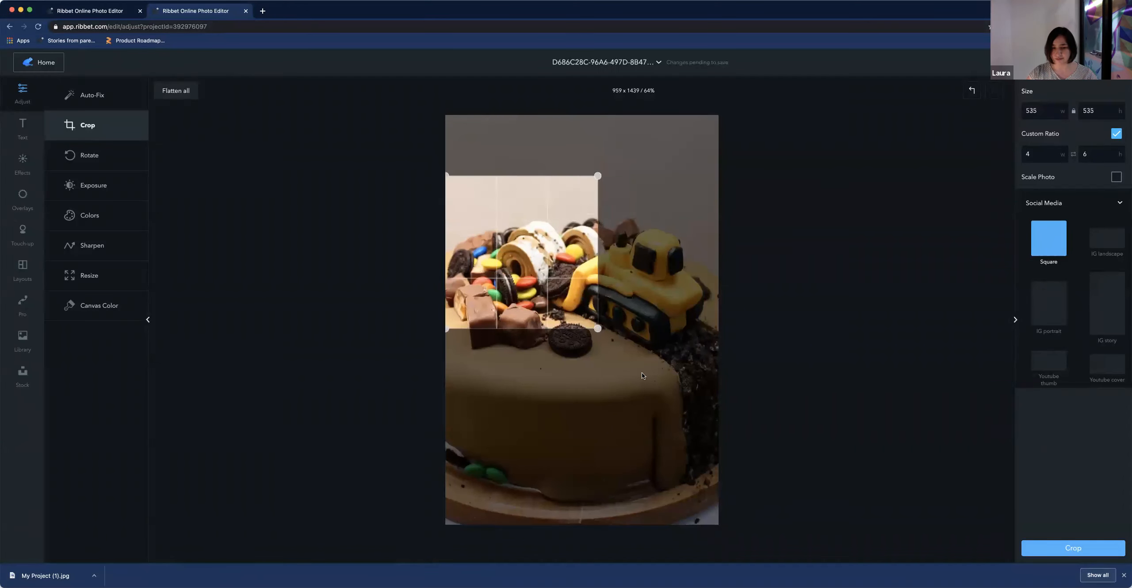
{"action": "left_click_drag", "start_coordinate": [643, 373], "coordinate": [757, 478]}
{"action": "left_click_drag", "start_coordinate": [686, 432], "coordinate": [694, 460]}
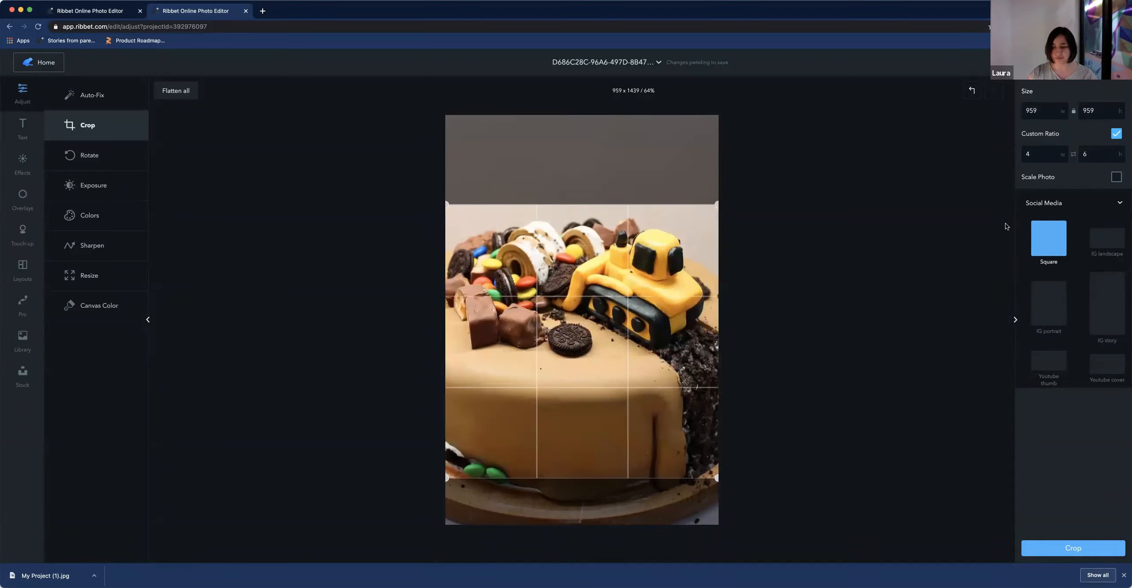
{"action": "left_click", "coordinate": [1077, 552]}
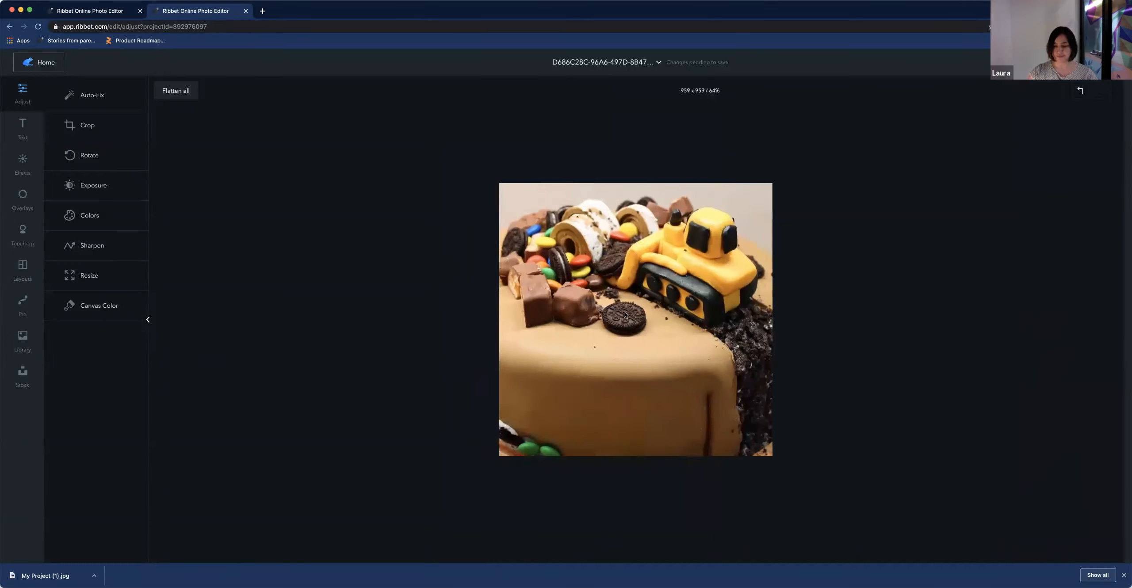
{"action": "left_click", "coordinate": [1080, 90]}
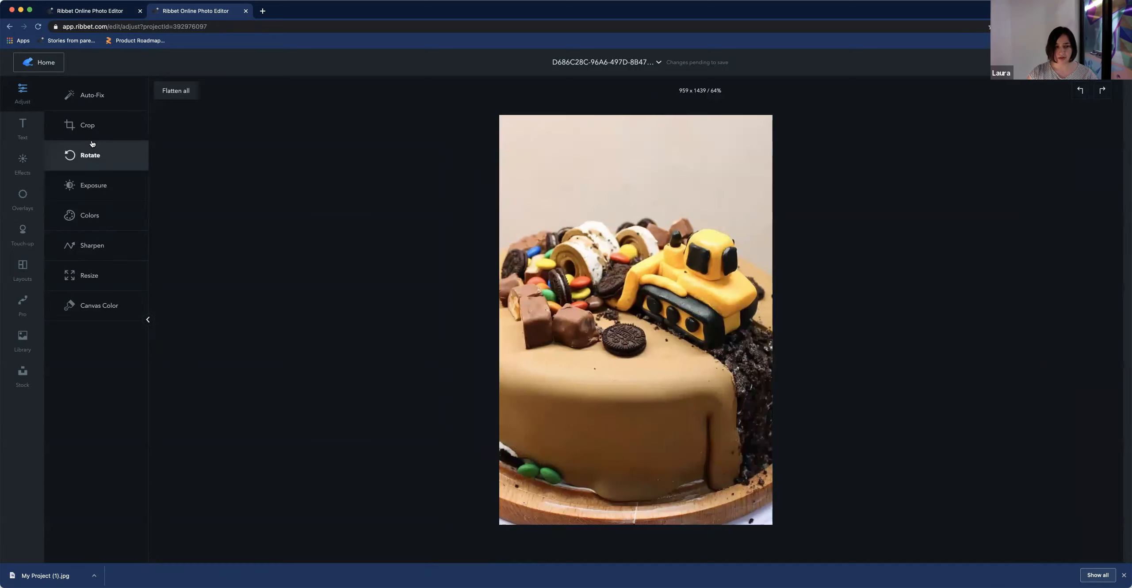
Crop the photo again to a 959 × 959 square, with the crop box moved slightly higher
{"action": "left_click", "coordinate": [89, 127]}
{"action": "left_click_drag", "start_coordinate": [538, 374], "coordinate": [538, 338]}
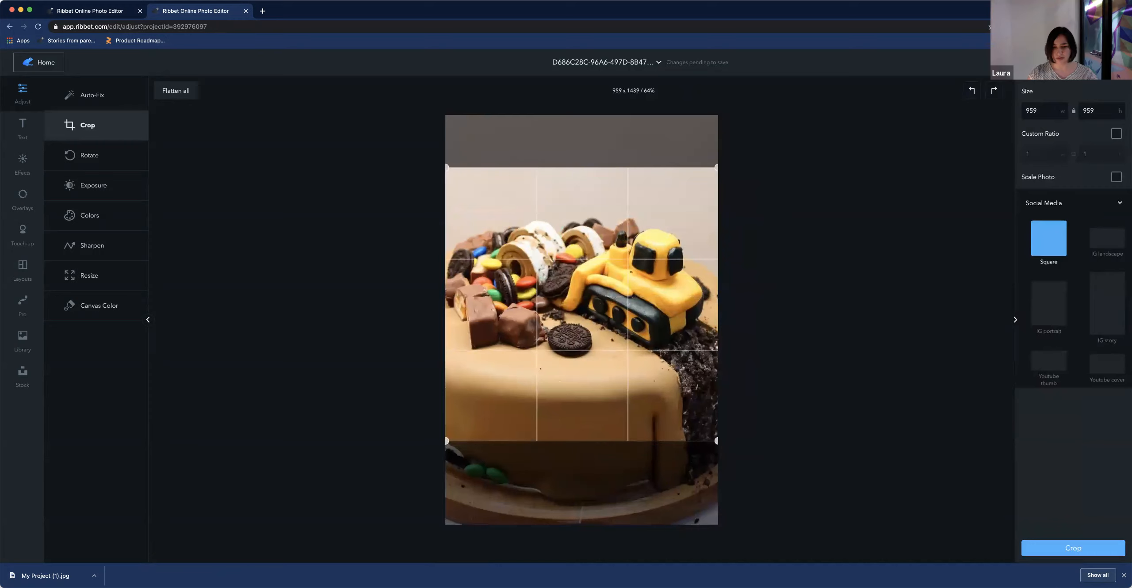
{"action": "left_click", "coordinate": [1082, 549]}
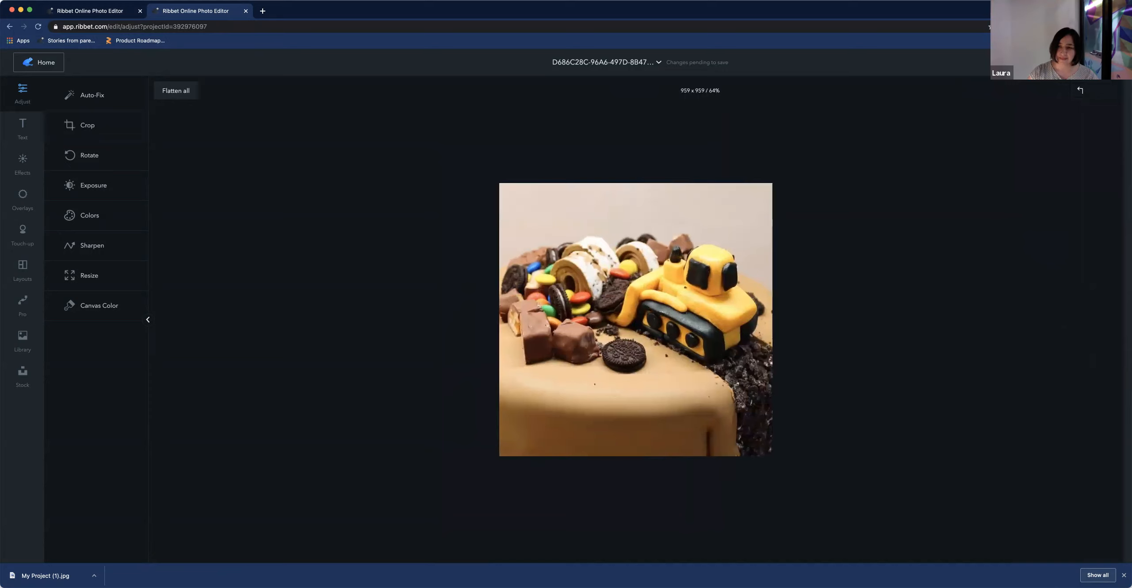
{"action": "left_click", "coordinate": [1078, 62]}
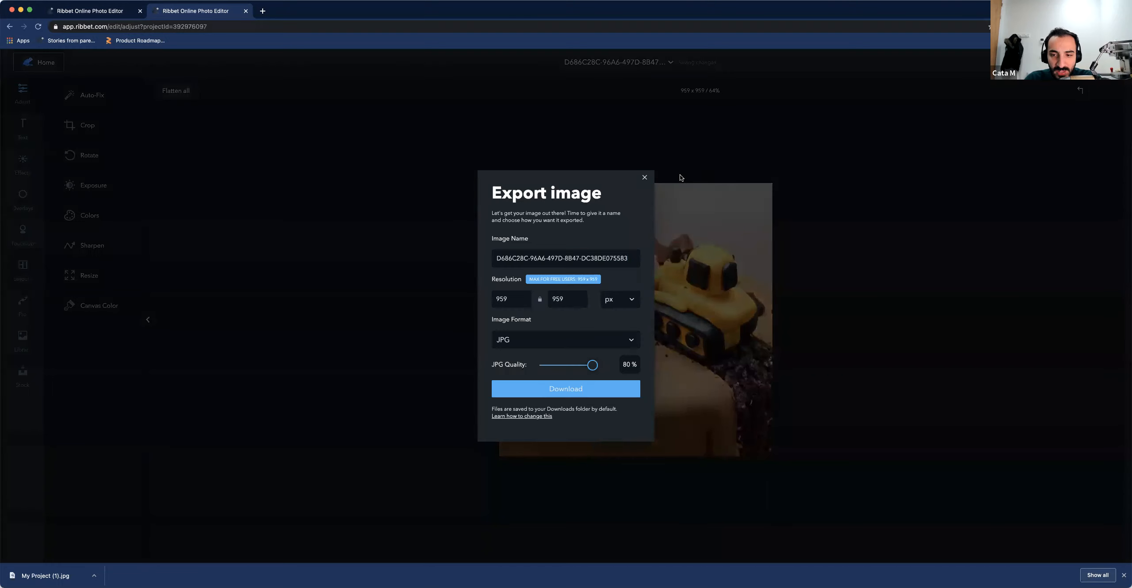
{"action": "left_click", "coordinate": [644, 177]}
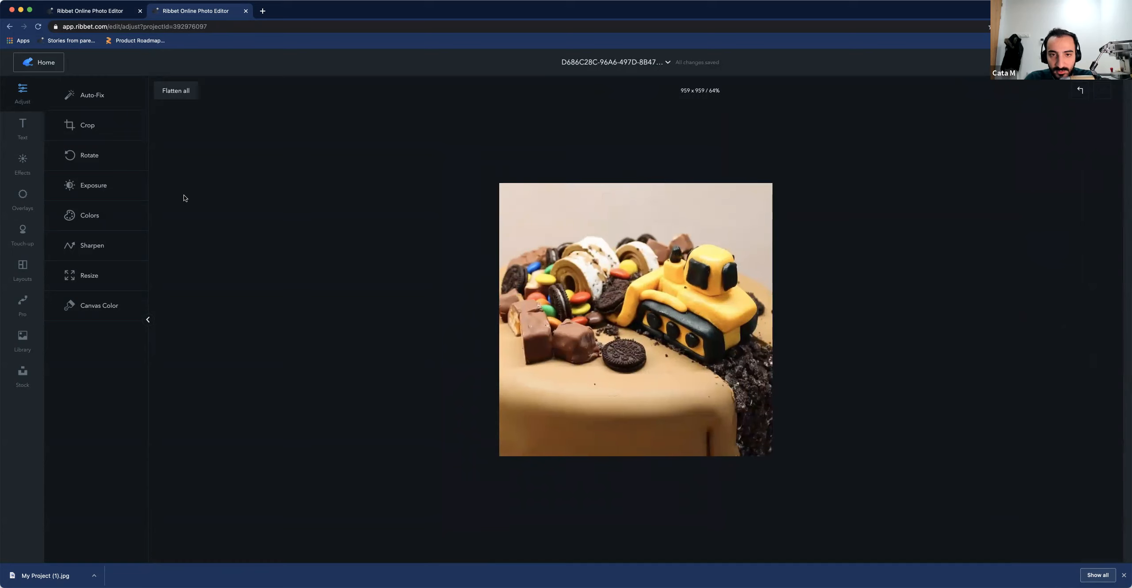
{"action": "left_click", "coordinate": [82, 214]}
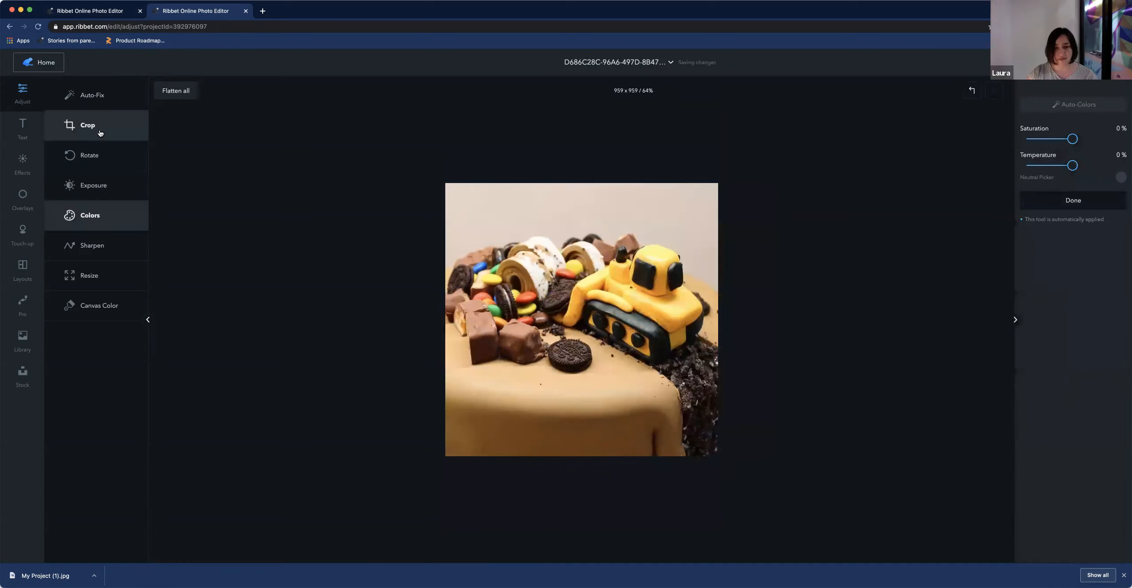
Reopen Crop and preview the YouTube cover and FB cover presets on the square photo
{"action": "left_click", "coordinate": [101, 133]}
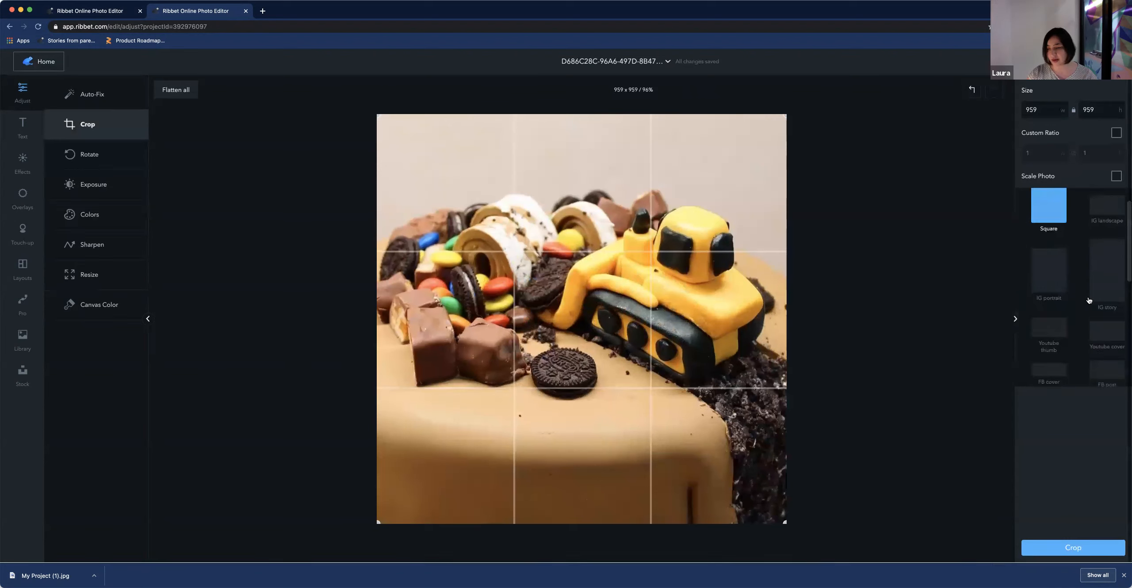
{"action": "scroll", "coordinate": [1084, 301], "scroll_direction": "down", "scroll_amount": 2}
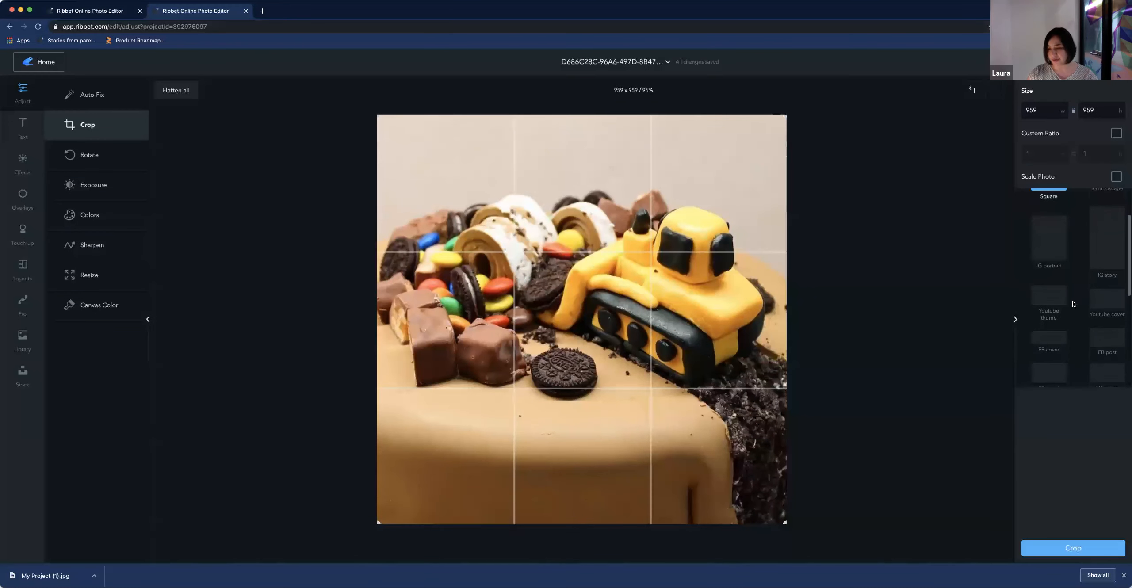
{"action": "left_click", "coordinate": [1108, 303]}
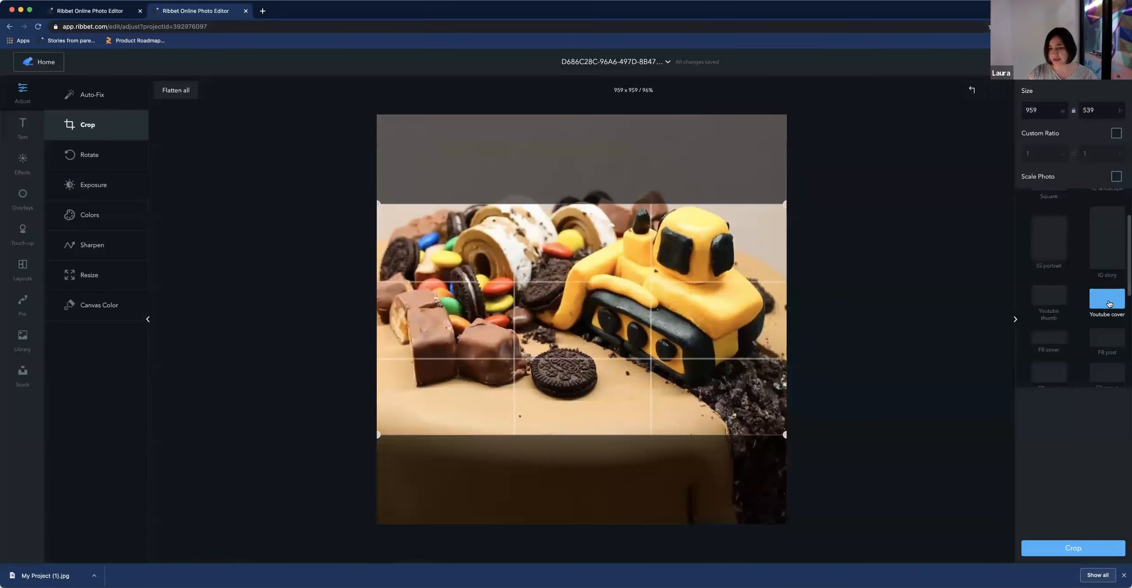
{"action": "left_click", "coordinate": [1057, 343]}
{"action": "scroll", "coordinate": [1102, 303], "scroll_direction": "down", "scroll_amount": 1}
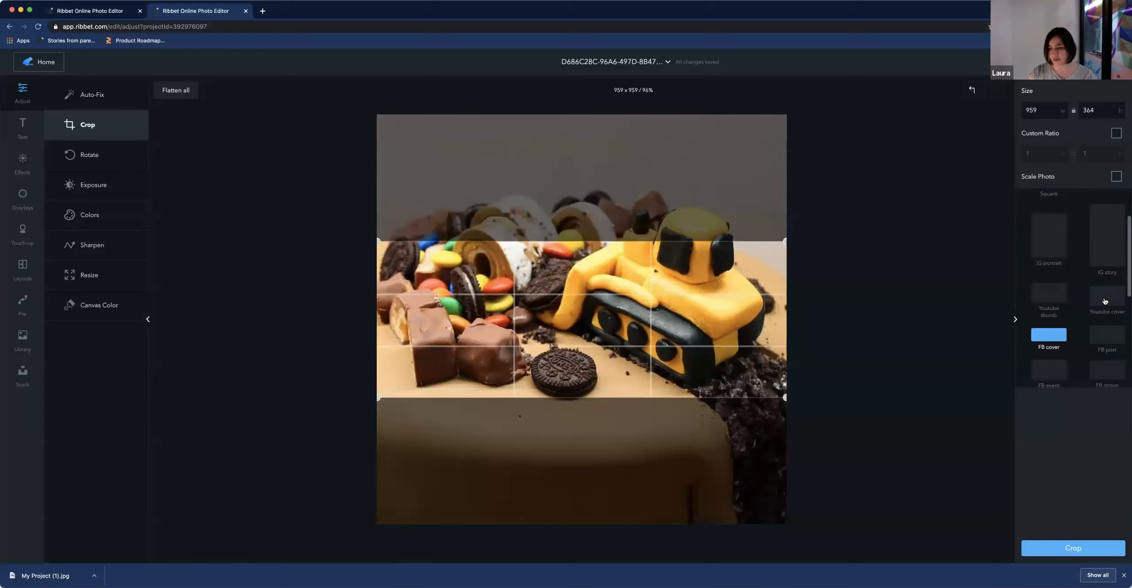
{"action": "left_click", "coordinate": [1104, 301]}
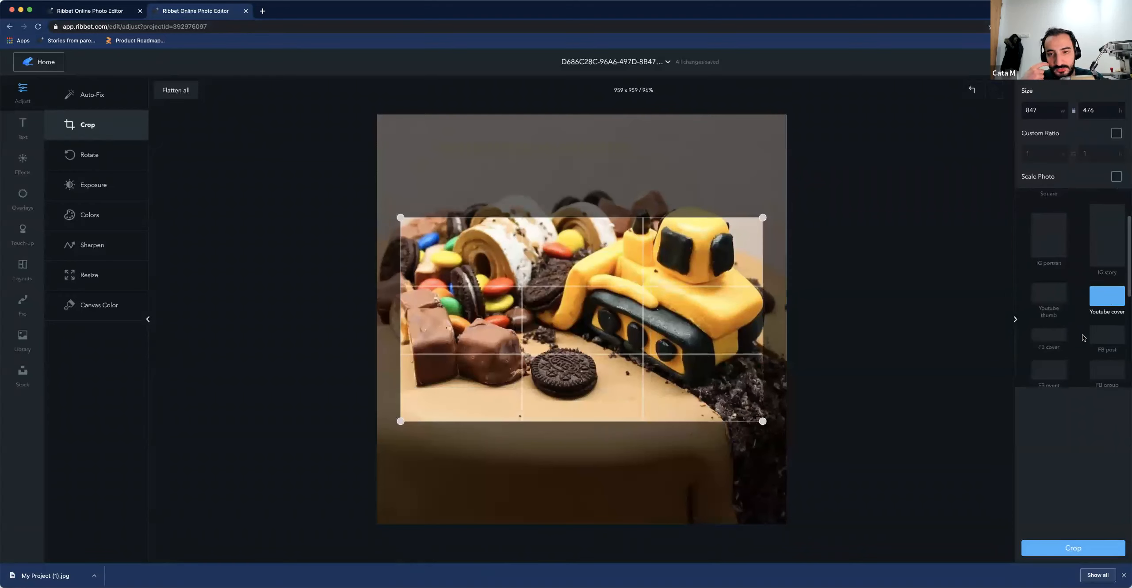
{"action": "scroll", "coordinate": [1083, 338], "scroll_direction": "down", "scroll_amount": 1}
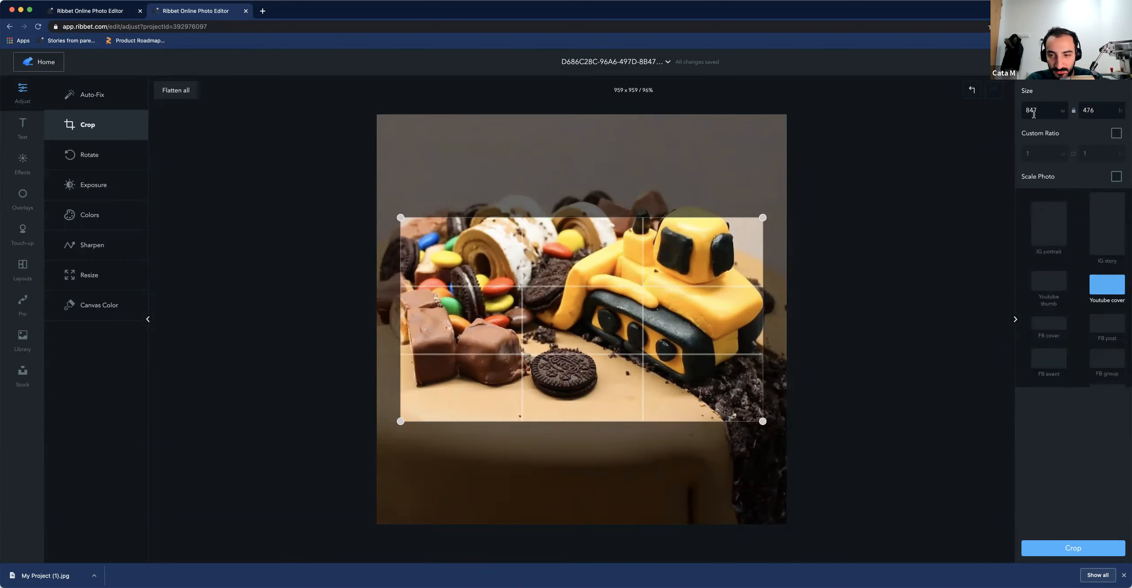
Enable the Custom Ratio option for the crop
{"action": "left_click_drag", "start_coordinate": [1035, 110], "coordinate": [1022, 111]}
{"action": "left_click_drag", "start_coordinate": [1101, 108], "coordinate": [1075, 114]}
{"action": "left_click", "coordinate": [1047, 111]}
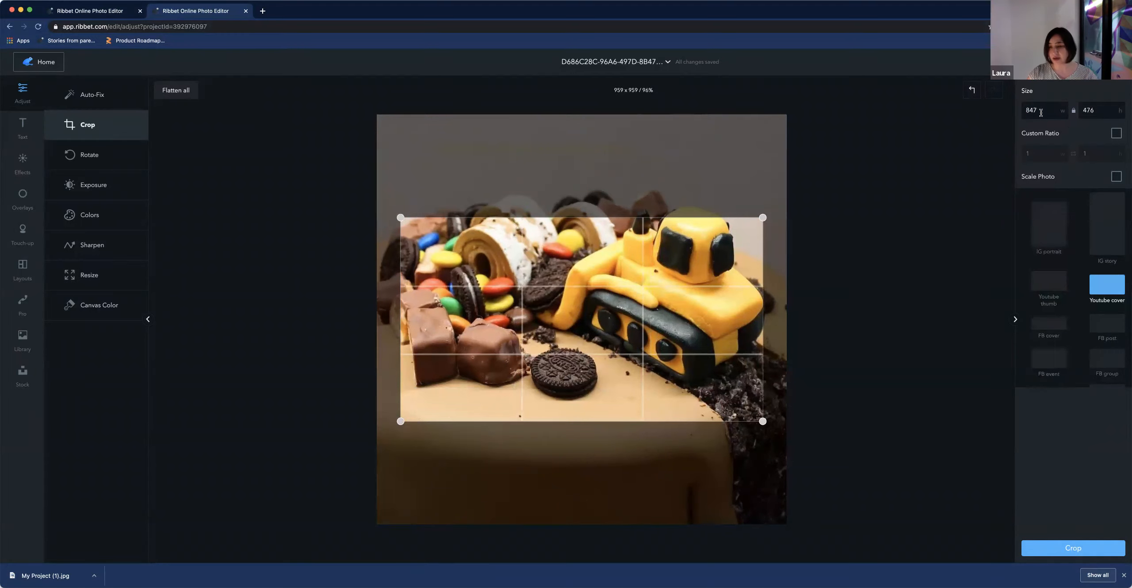
{"action": "left_click", "coordinate": [1116, 133]}
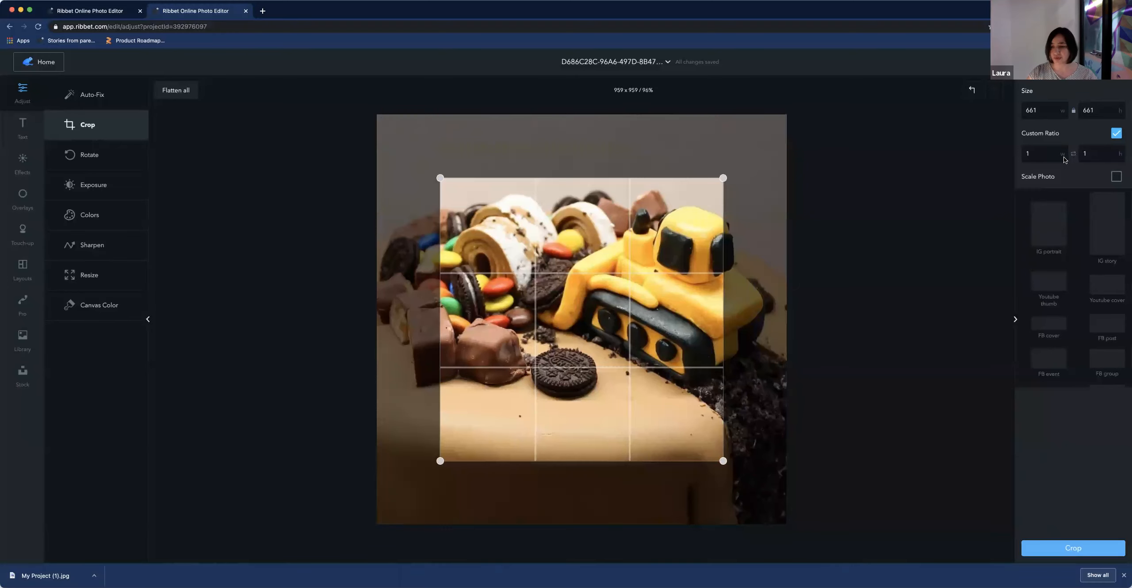
Set the custom crop ratio to 4 : 16 and swap it to a landscape orientation
{"action": "left_click_drag", "start_coordinate": [1041, 155], "coordinate": [1014, 161]}
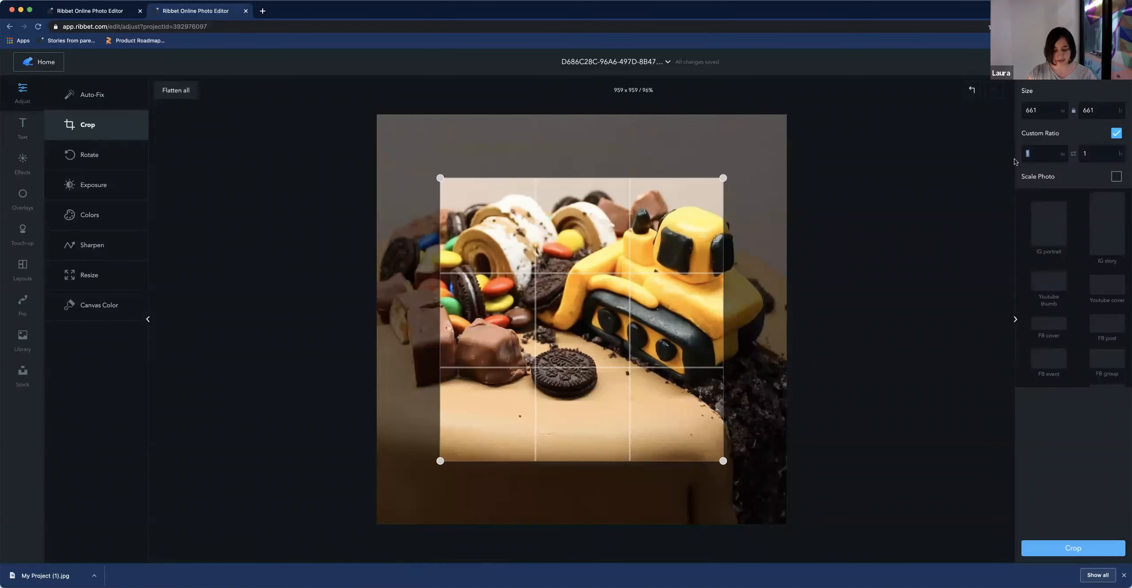
{"action": "type", "text": "4"}
{"action": "key", "text": "Tab"}
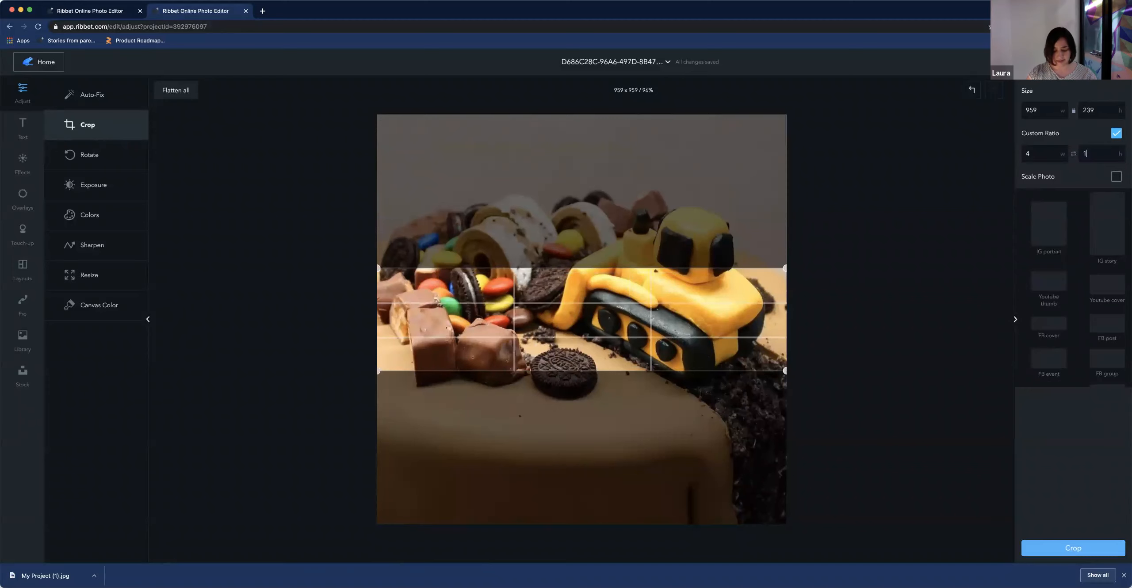
{"action": "left_click", "coordinate": [1107, 170]}
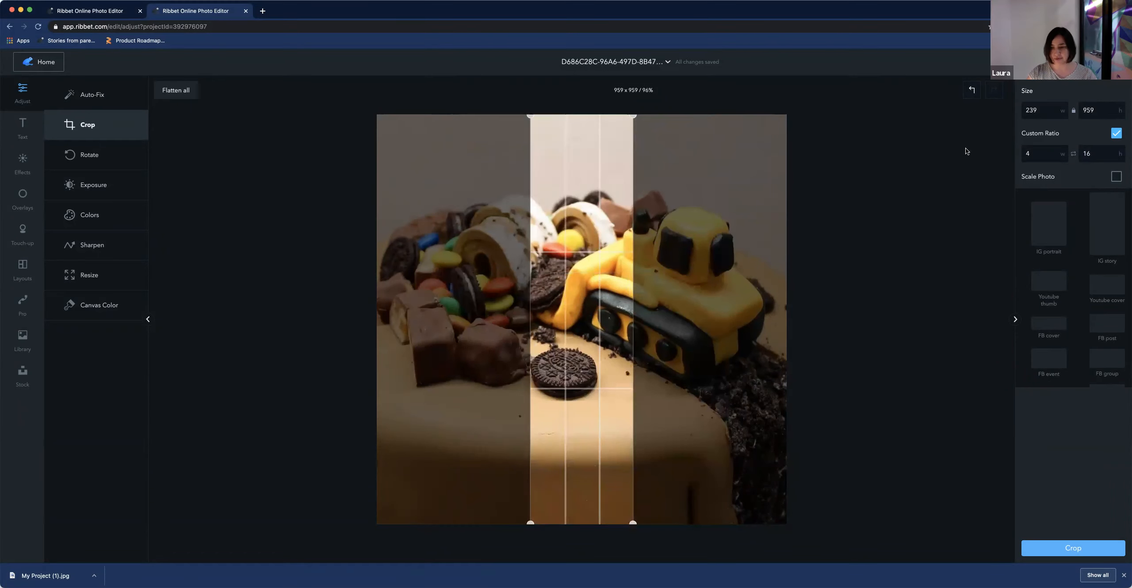
{"action": "left_click", "coordinate": [1073, 154]}
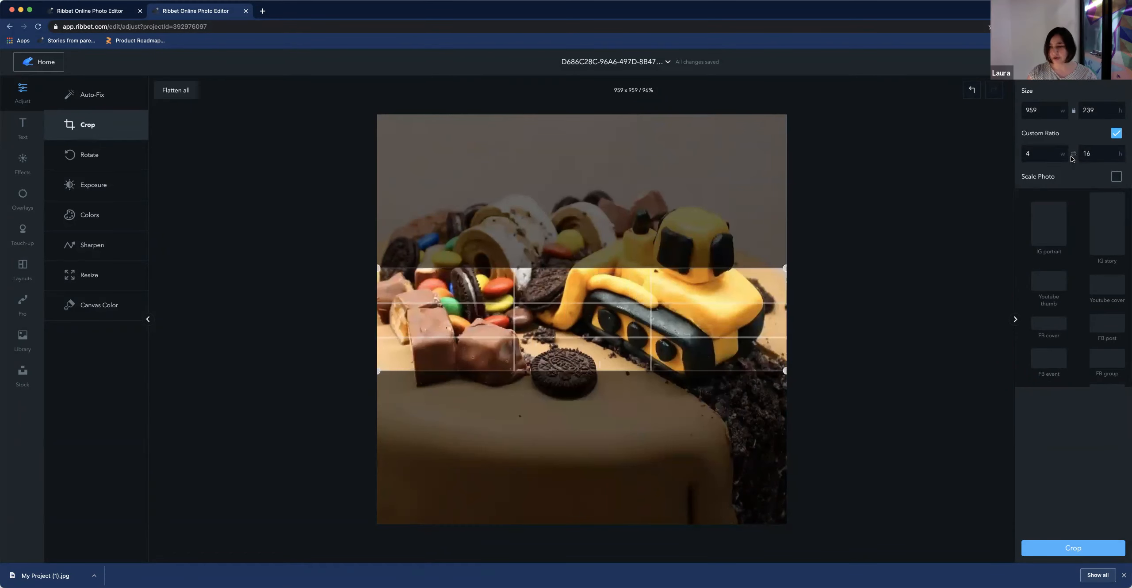
Move the landscape crop box up to frame the bulldozer and candies
{"action": "left_click_drag", "start_coordinate": [595, 327], "coordinate": [575, 289]}
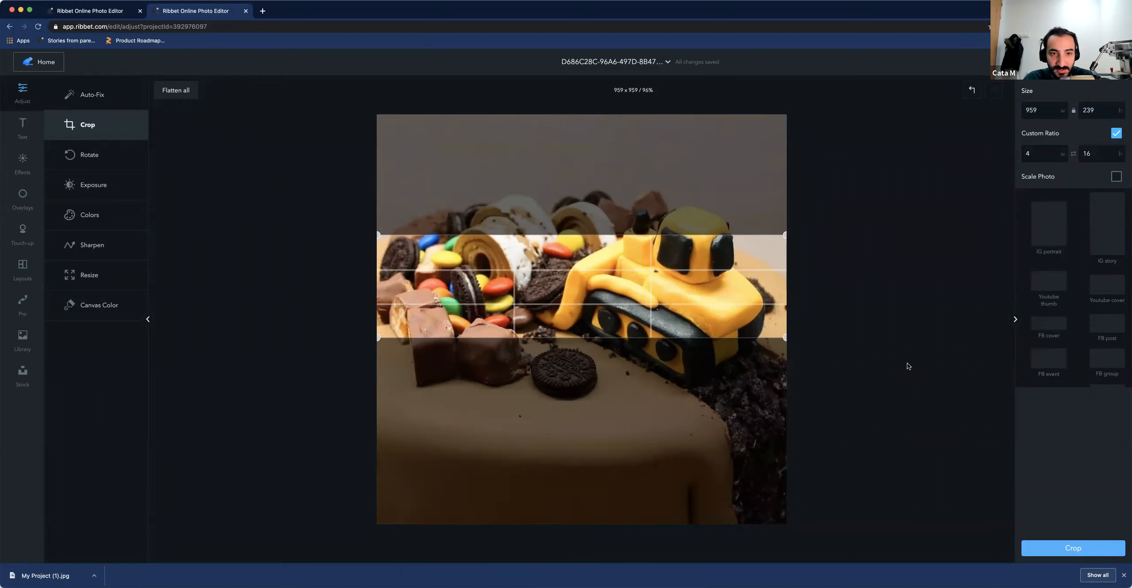
{"action": "key", "text": "super+equal"}
{"action": "key", "text": "super+equal"}
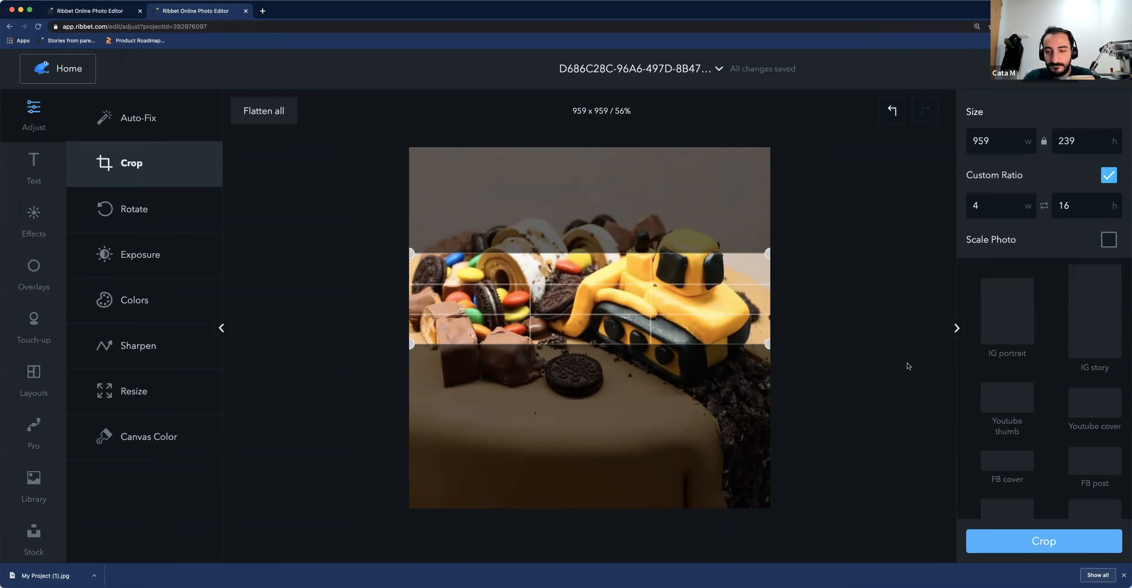
{"action": "key", "text": "super+minus"}
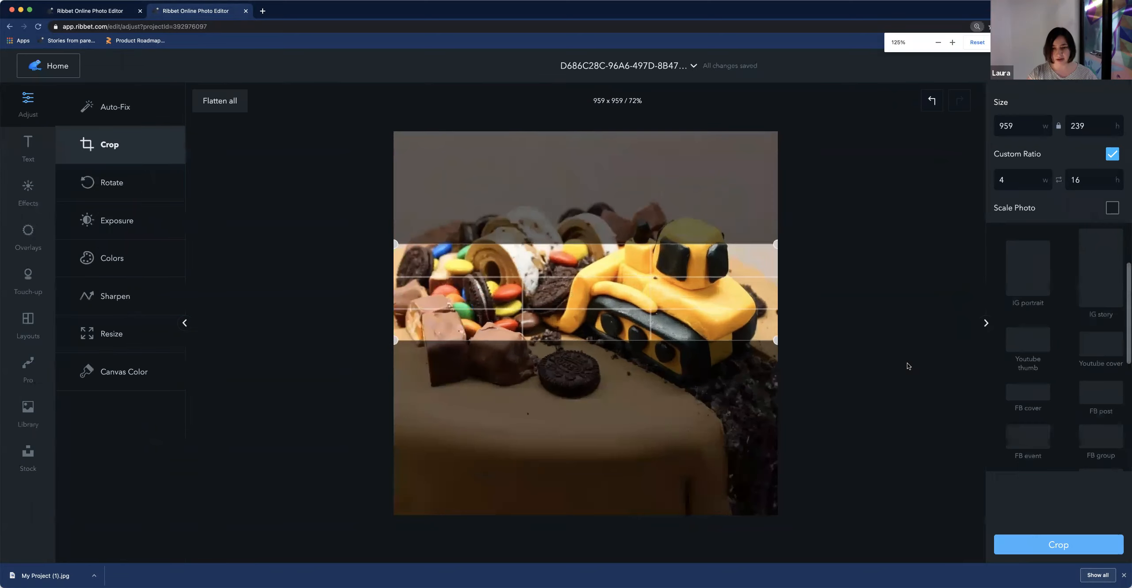
{"action": "key", "text": "super+equal"}
{"action": "key", "text": "super+minus"}
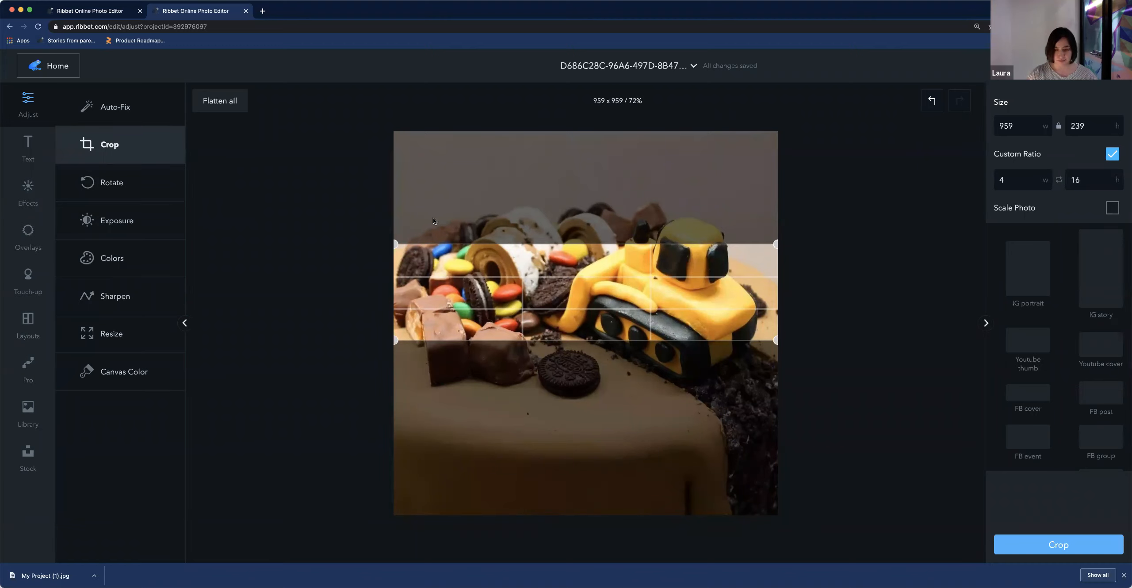
{"action": "key", "text": "super+equal"}
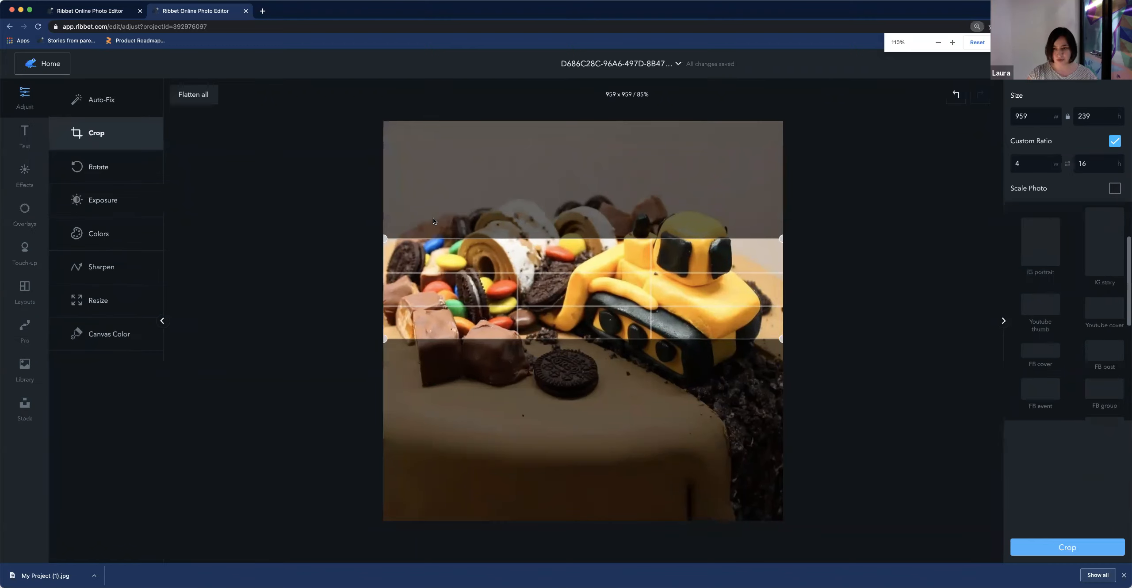
{"action": "key", "text": "super+minus"}
{"action": "key", "text": "super+minus"}
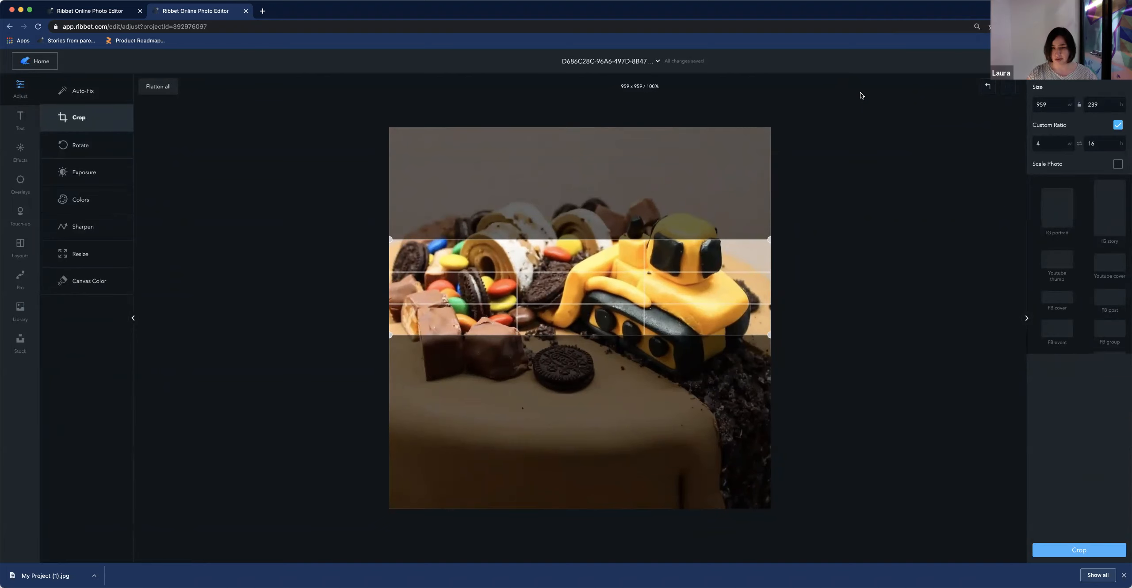
{"action": "key", "text": "super+equal"}
{"action": "key", "text": "super+equal"}
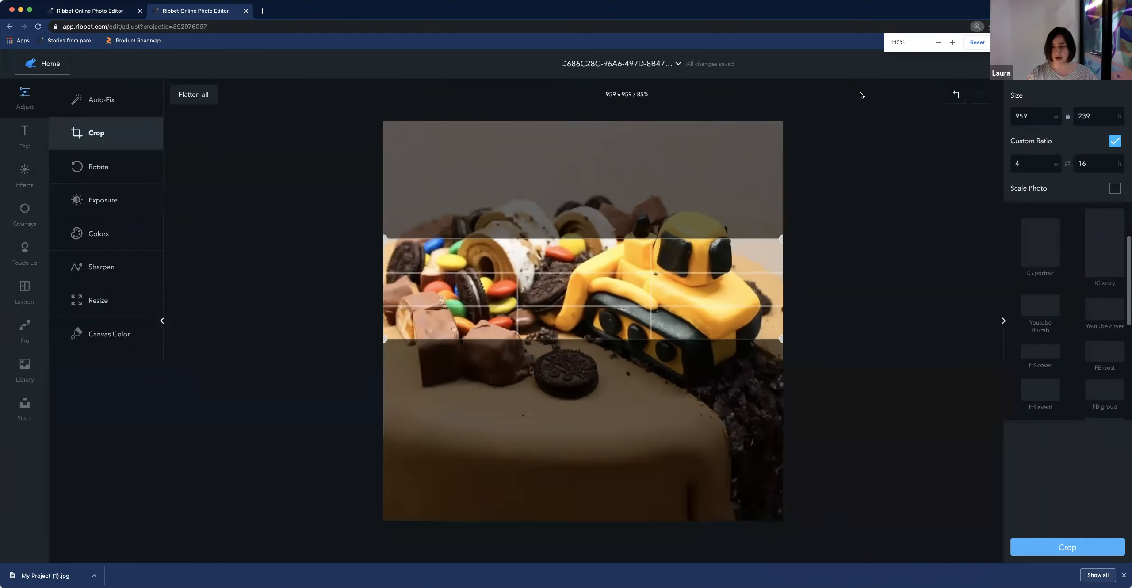
{"action": "key", "text": "super+minus"}
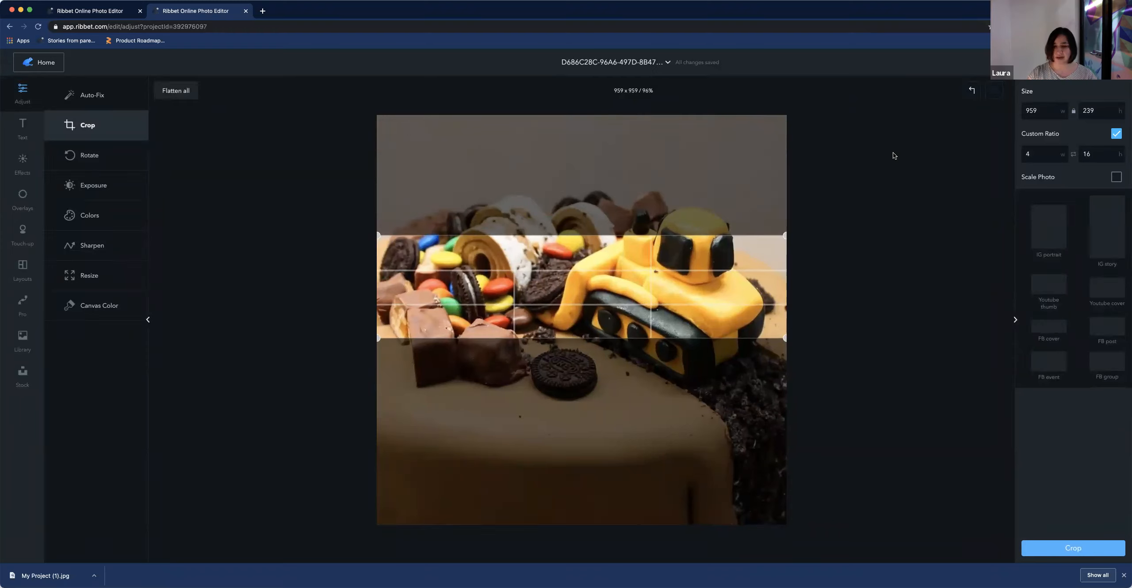
Open the brown wooden framed mirror project from My Creations for editing
{"action": "left_click", "coordinate": [46, 65]}
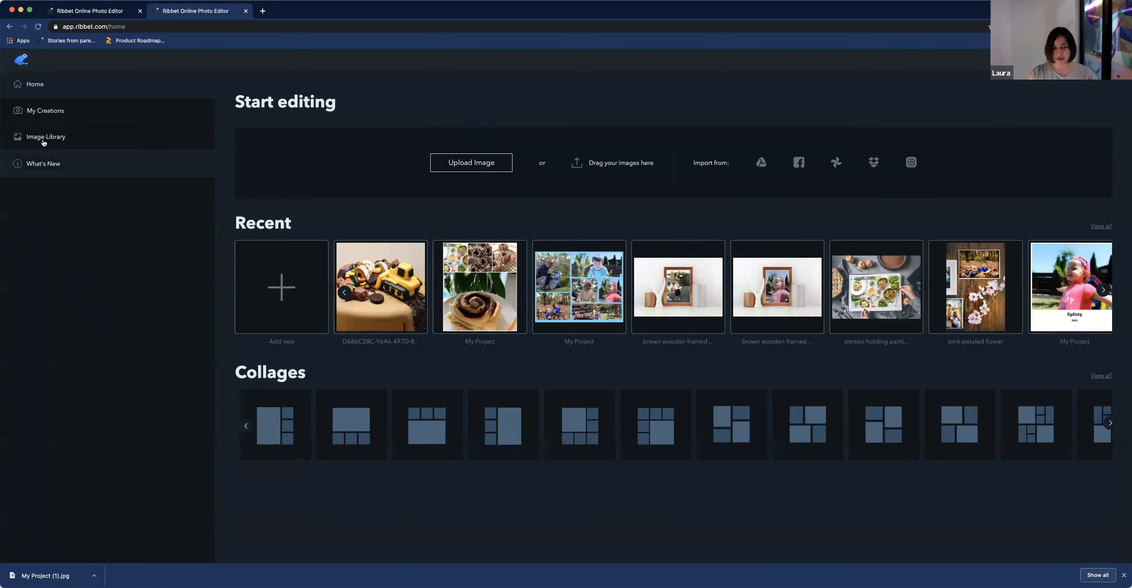
{"action": "left_click", "coordinate": [66, 116]}
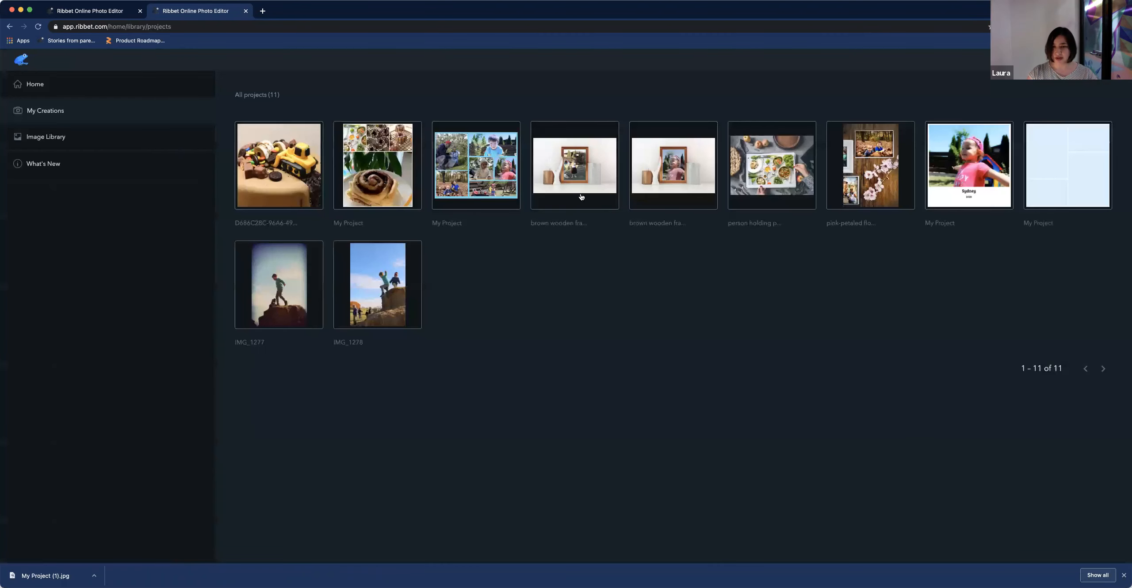
{"action": "left_click", "coordinate": [677, 175]}
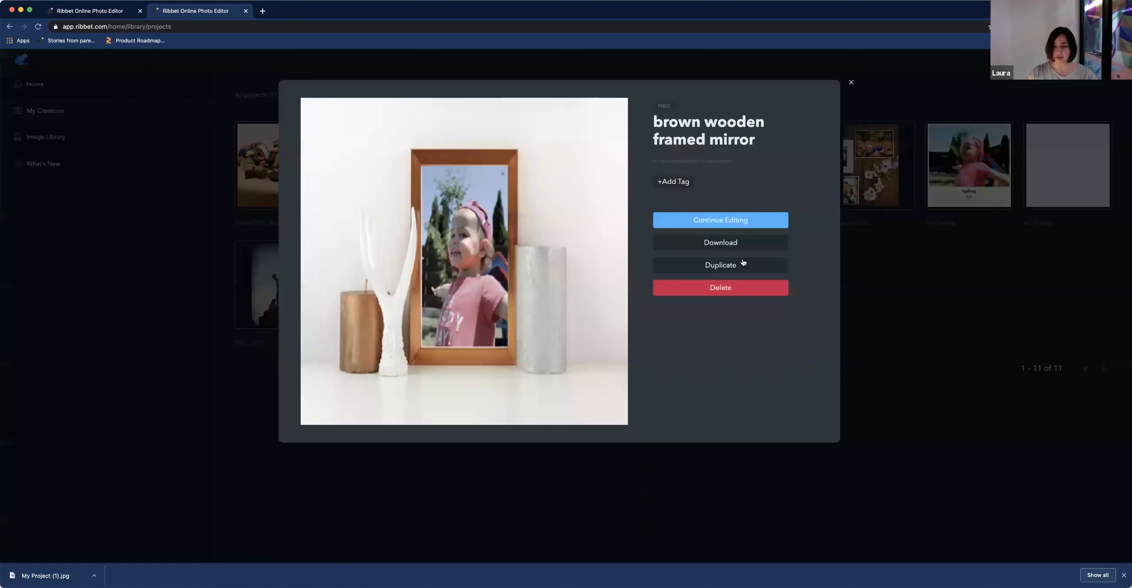
{"action": "left_click", "coordinate": [716, 219]}
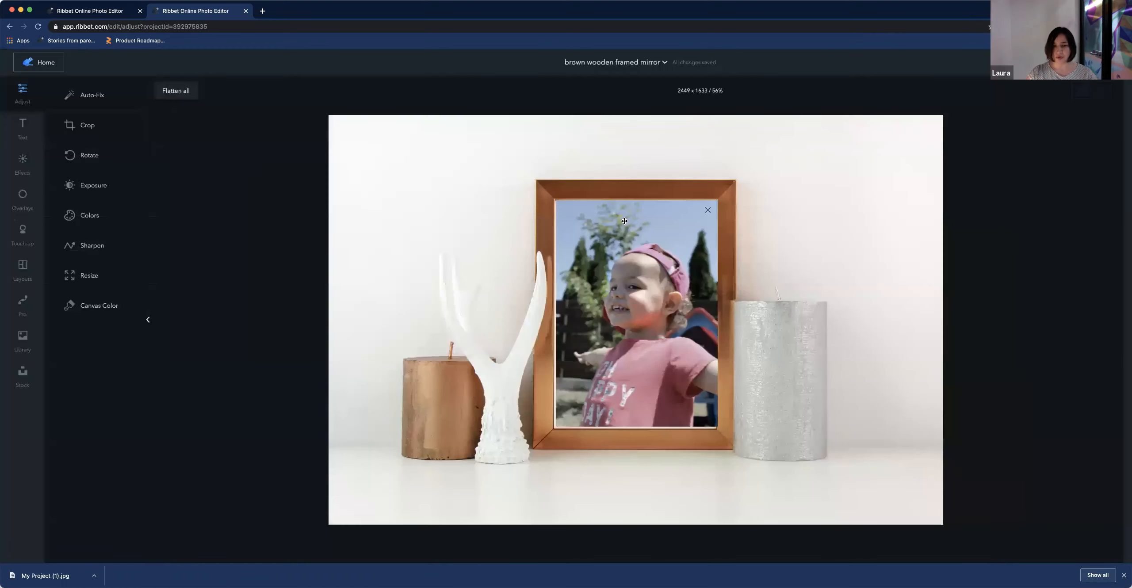
{"action": "left_click", "coordinate": [641, 299]}
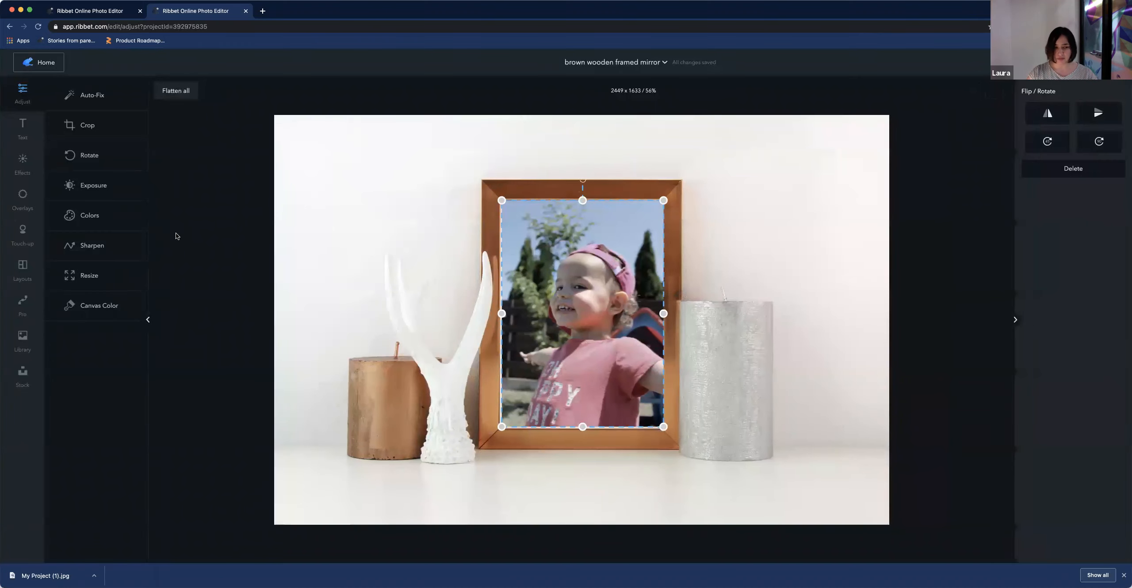
{"action": "left_click", "coordinate": [350, 224]}
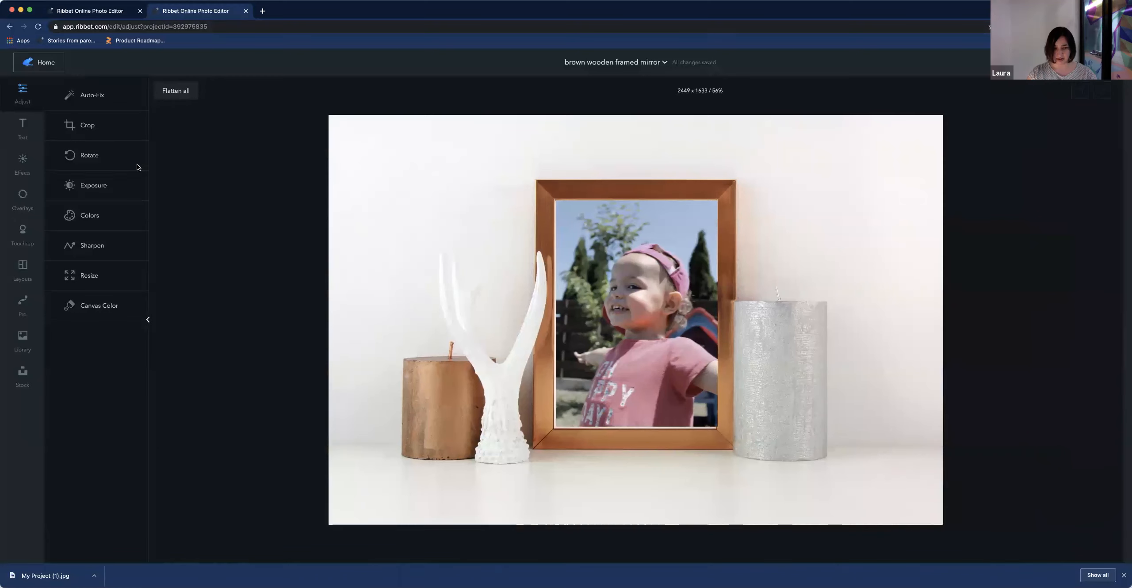
Add a text box to the mockup reading Summer
{"action": "left_click", "coordinate": [28, 126]}
{"action": "left_click", "coordinate": [92, 94]}
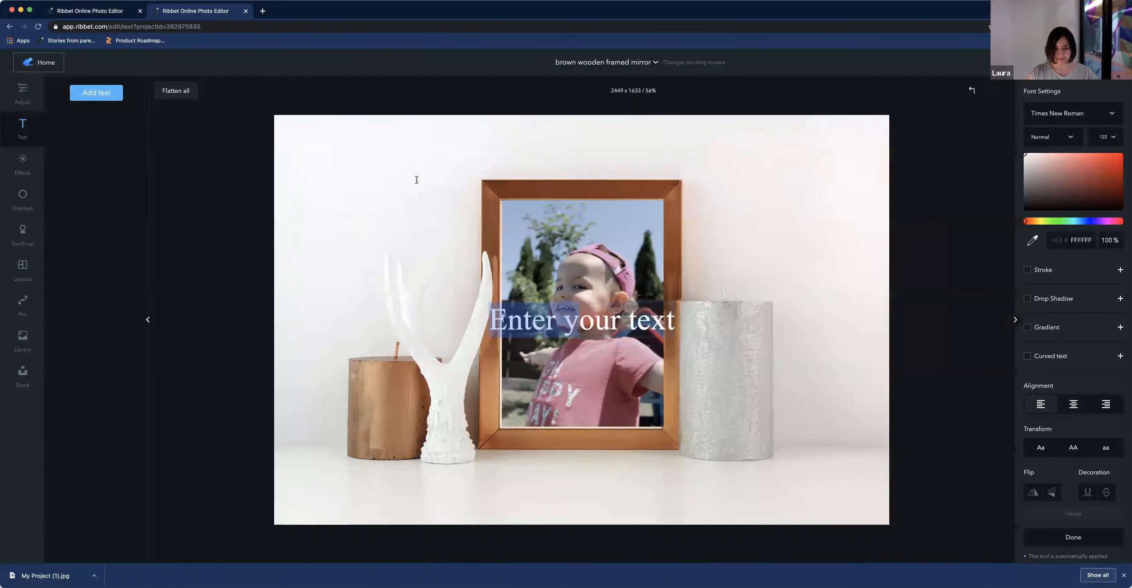
{"action": "left_click", "coordinate": [553, 322]}
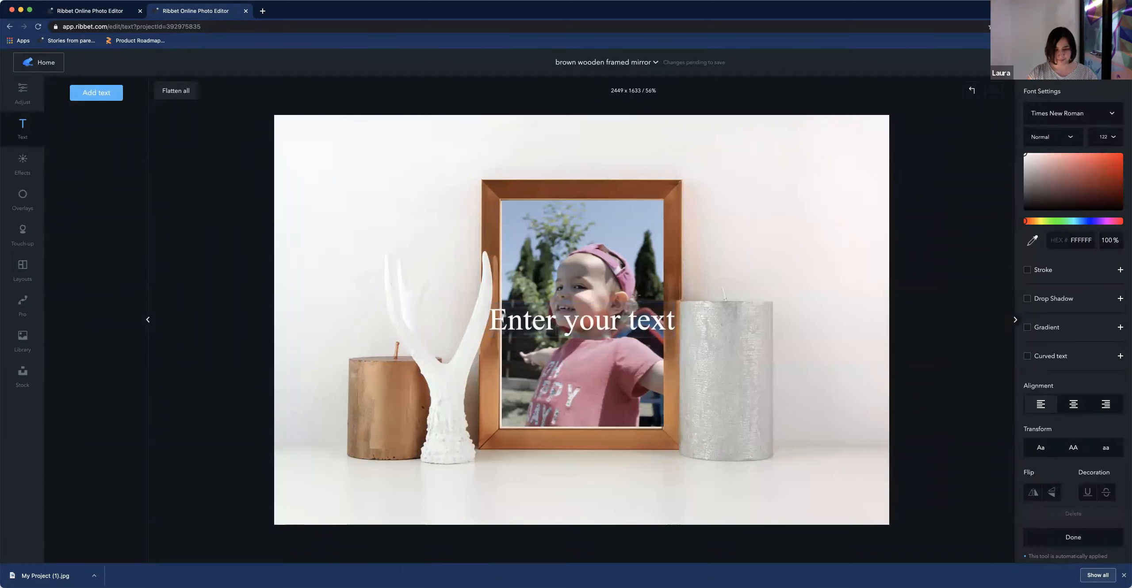
{"action": "key", "text": "super+a"}
{"action": "type", "text": "S"}
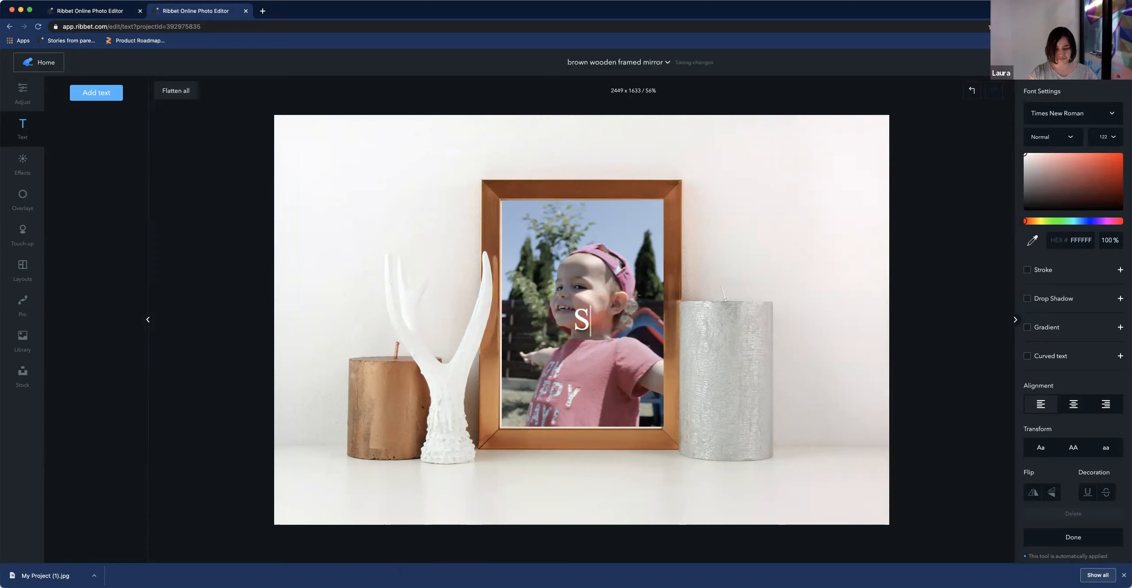
{"action": "type", "text": "ummer"}
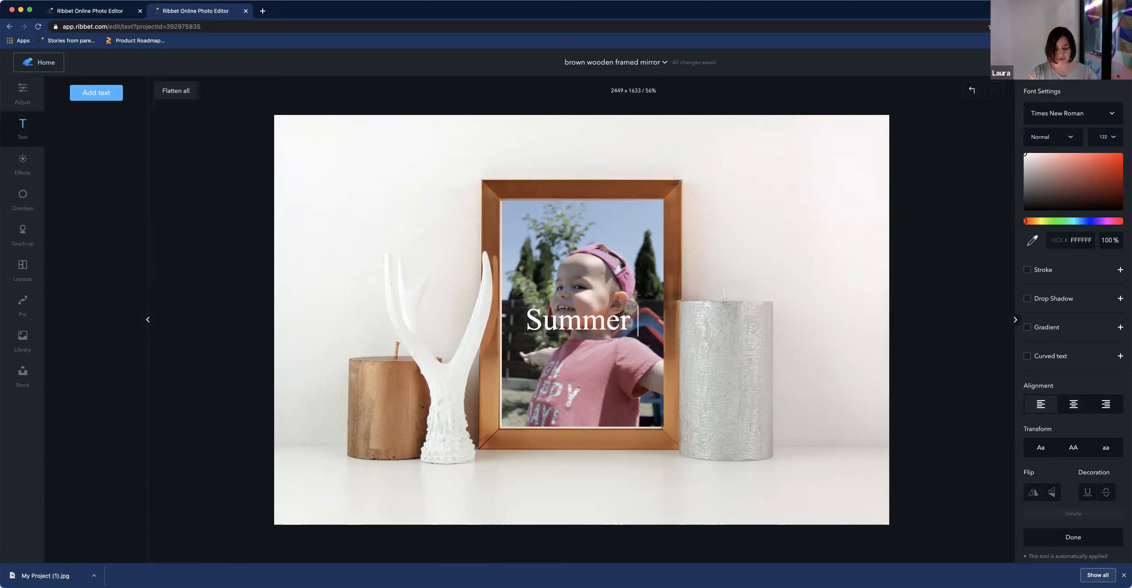
Move the Summer text to the upper-left corner and set its colour to black 040403
{"action": "left_click", "coordinate": [762, 328]}
{"action": "left_click_drag", "start_coordinate": [610, 324], "coordinate": [312, 148]}
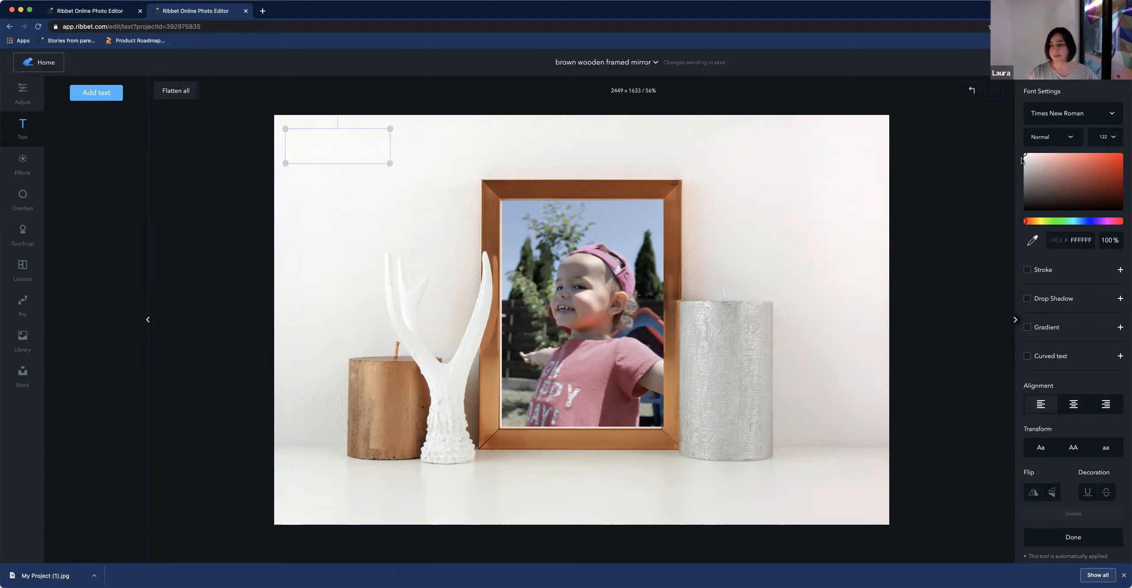
{"action": "mouse_move", "coordinate": [1025, 157]}
{"action": "left_mouse_down"}
{"action": "mouse_move", "coordinate": [1089, 174]}
{"action": "mouse_move", "coordinate": [1115, 158]}
{"action": "mouse_move", "coordinate": [1026, 211]}
{"action": "mouse_move", "coordinate": [1043, 208]}
{"action": "mouse_move", "coordinate": [1037, 221]}
{"action": "left_mouse_up"}
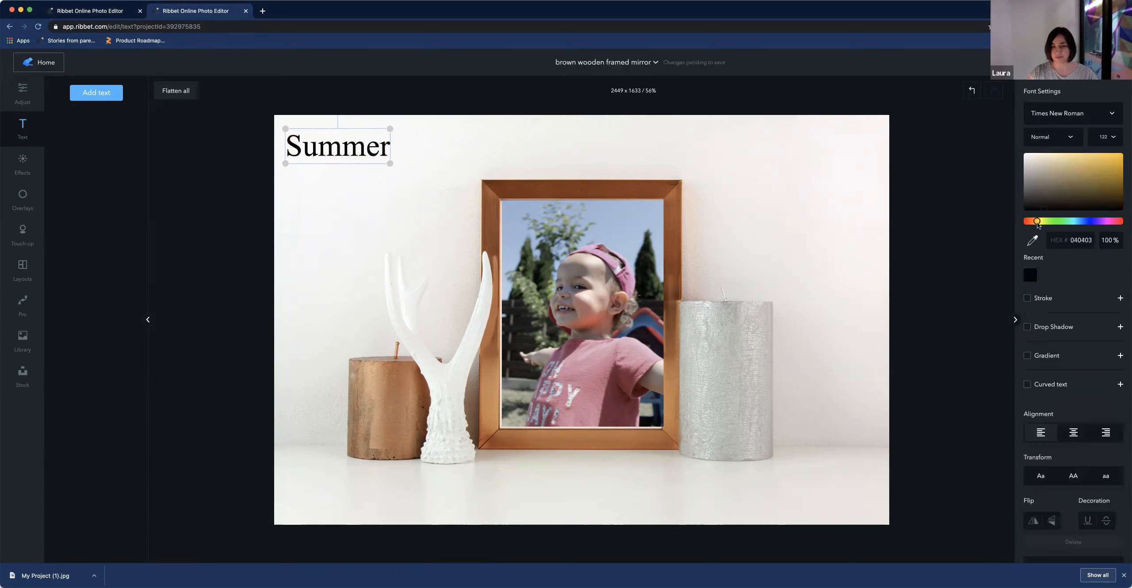
{"action": "left_click_drag", "start_coordinate": [355, 134], "coordinate": [356, 137]}
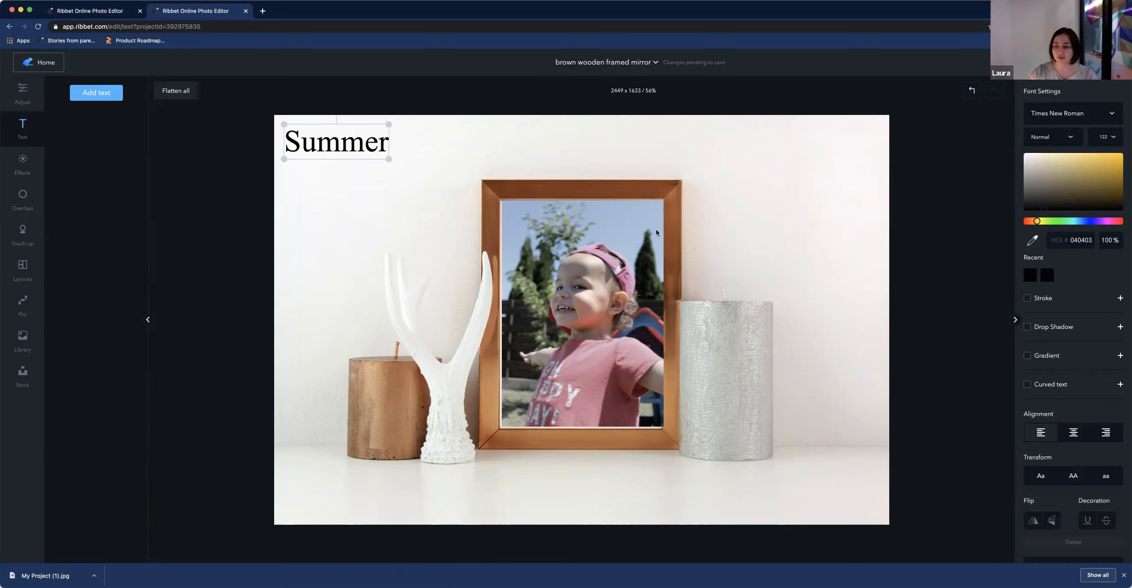
{"action": "left_click_drag", "start_coordinate": [361, 144], "coordinate": [384, 159]}
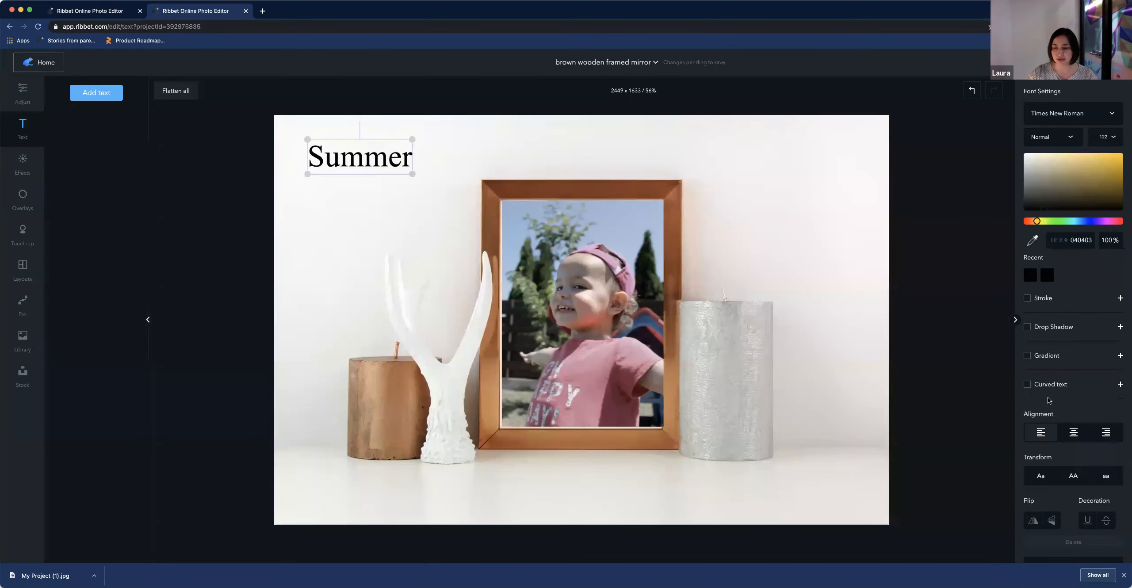
Enable curved text and enlarge the Summer text box
{"action": "left_click", "coordinate": [1028, 385]}
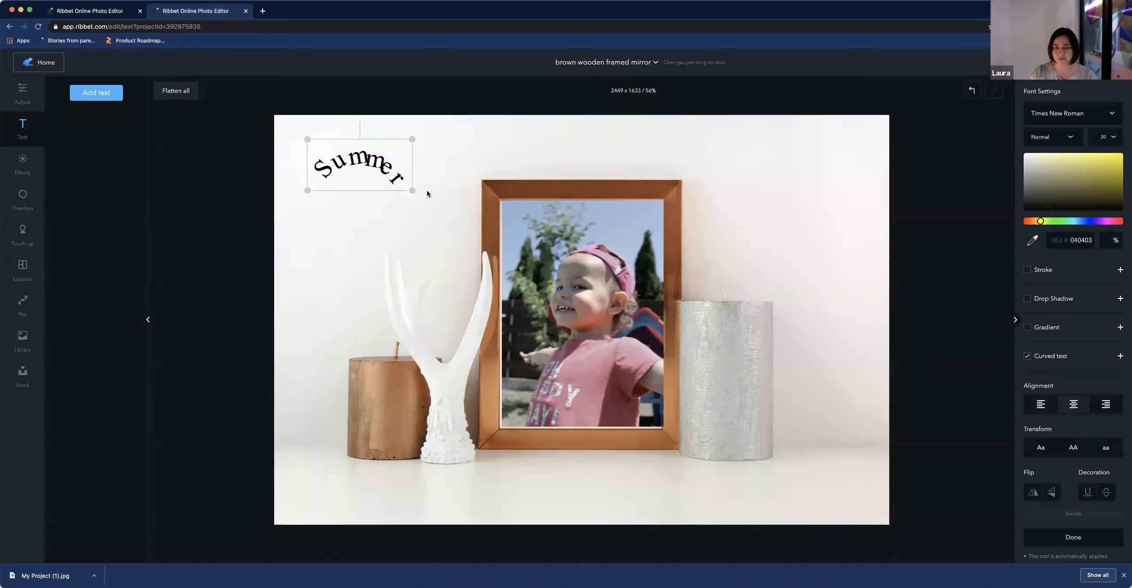
{"action": "left_click_drag", "start_coordinate": [413, 191], "coordinate": [464, 213]}
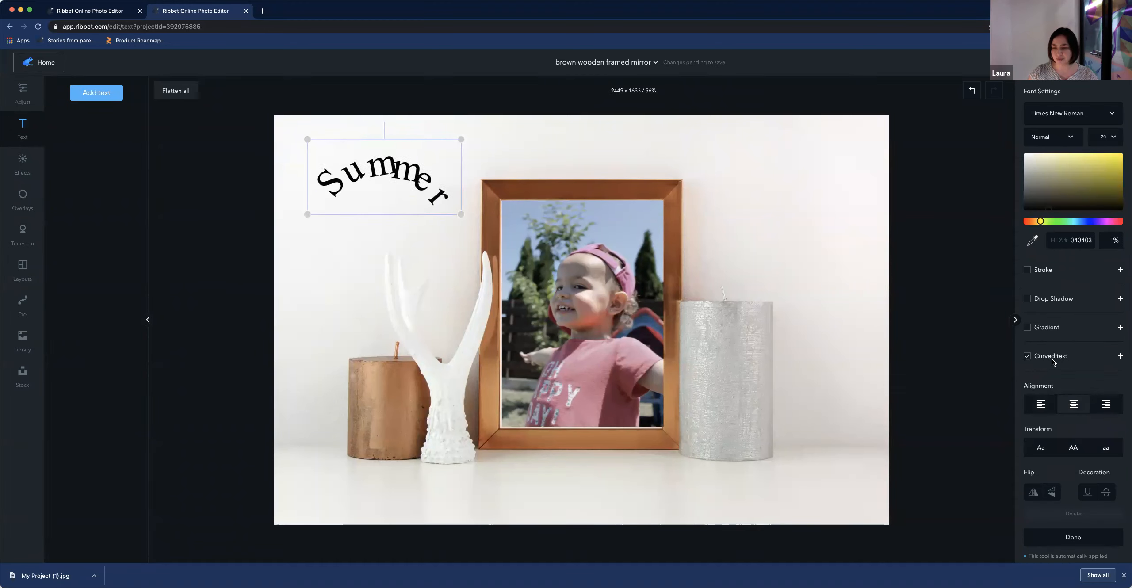
Set the curved text radius to 93.9 and spacing to 13.9, centring the arc above the frame
{"action": "left_click", "coordinate": [1121, 356]}
{"action": "left_click_drag", "start_coordinate": [1075, 381], "coordinate": [1096, 382]}
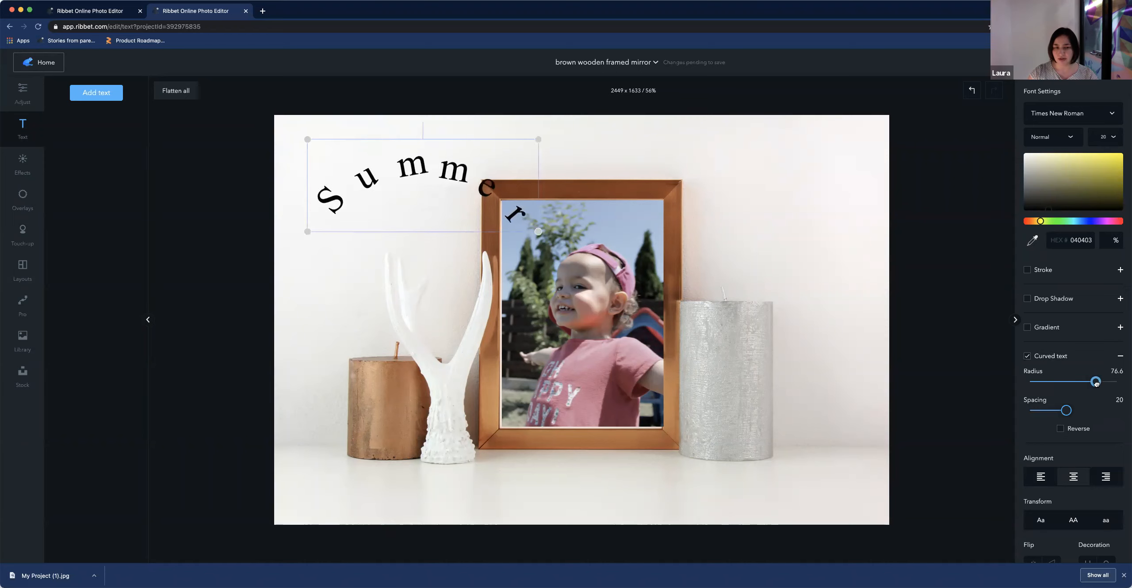
{"action": "left_click", "coordinate": [647, 179]}
{"action": "left_click_drag", "start_coordinate": [385, 161], "coordinate": [566, 135]}
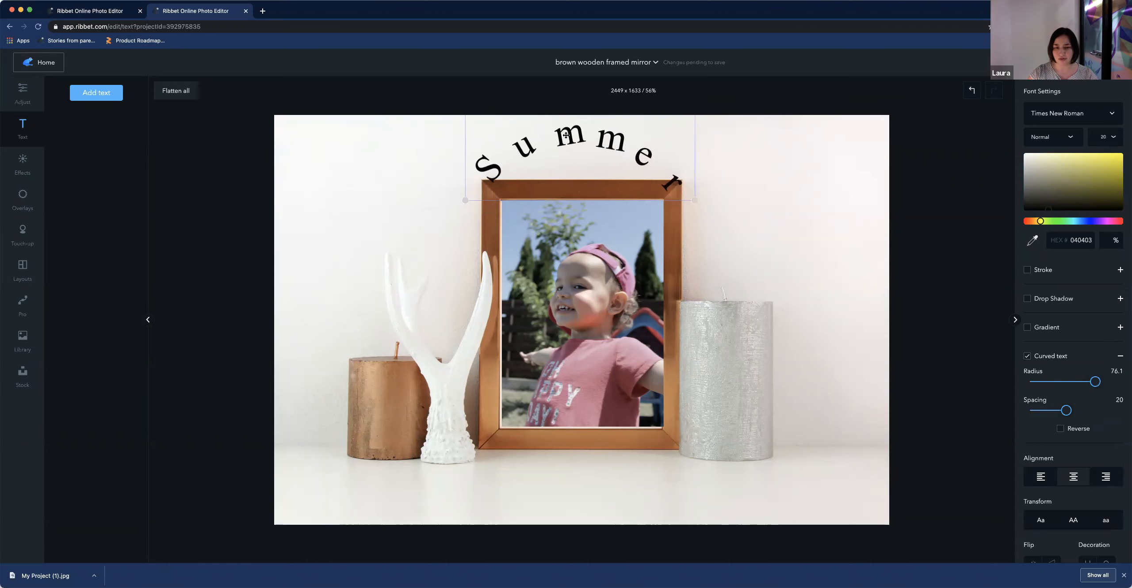
{"action": "left_click_drag", "start_coordinate": [1066, 410], "coordinate": [1051, 412]}
{"action": "left_click_drag", "start_coordinate": [611, 158], "coordinate": [637, 158]}
{"action": "left_click_drag", "start_coordinate": [1095, 383], "coordinate": [1112, 383]}
{"action": "left_click_drag", "start_coordinate": [654, 151], "coordinate": [637, 147]}
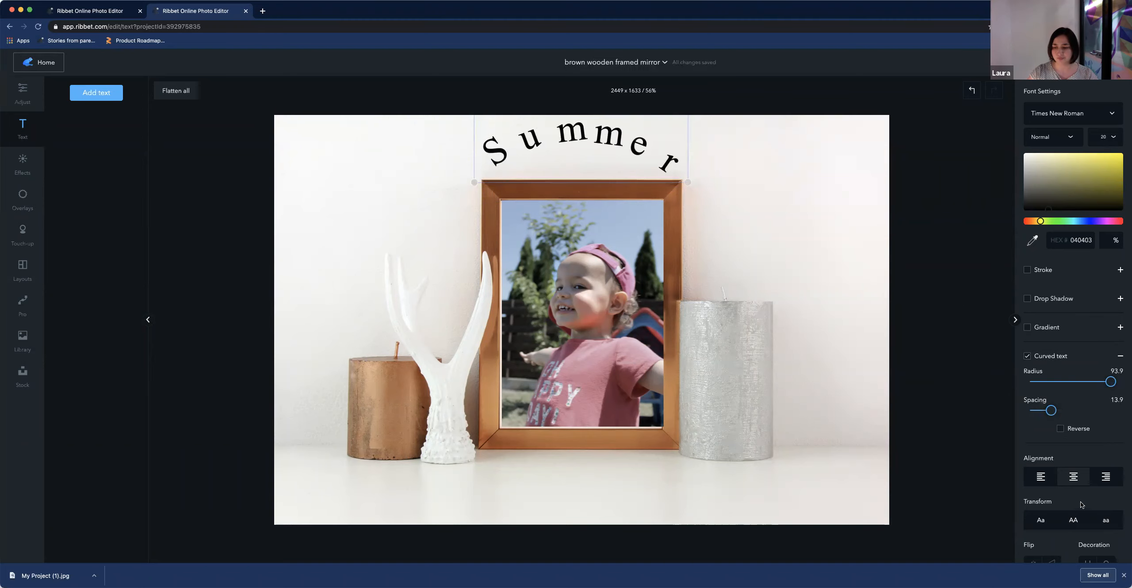
Switch the text transform to all uppercase and try flipping the text
{"action": "scroll", "coordinate": [1076, 506], "scroll_direction": "down", "scroll_amount": 2}
{"action": "scroll", "coordinate": [1075, 505], "scroll_direction": "down", "scroll_amount": 1}
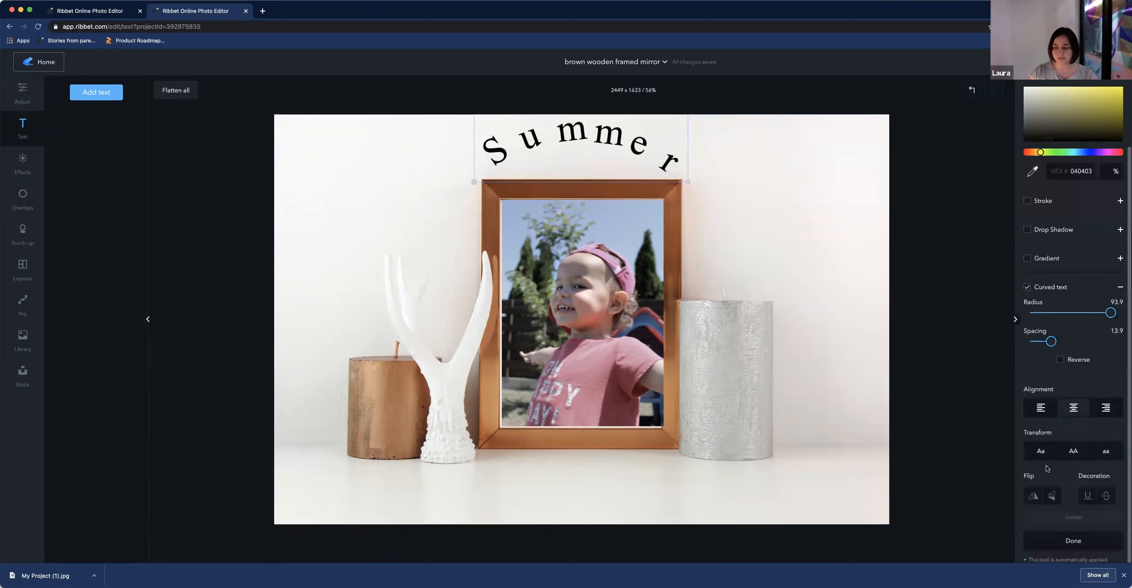
{"action": "left_click", "coordinate": [1084, 452]}
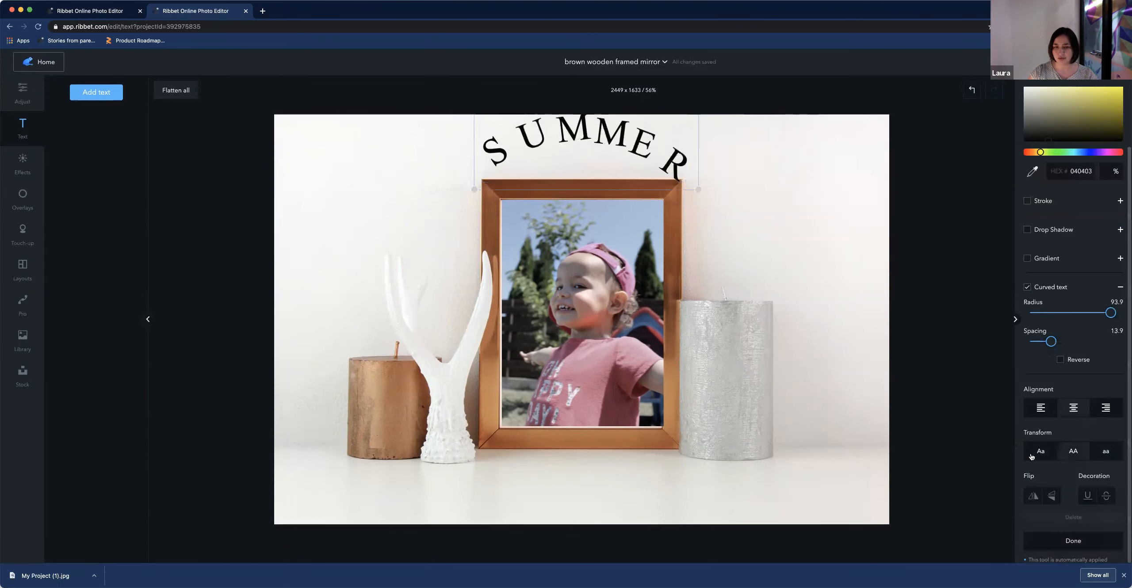
{"action": "left_click", "coordinate": [1038, 456]}
{"action": "left_click", "coordinate": [1105, 452]}
{"action": "left_click", "coordinate": [1074, 452]}
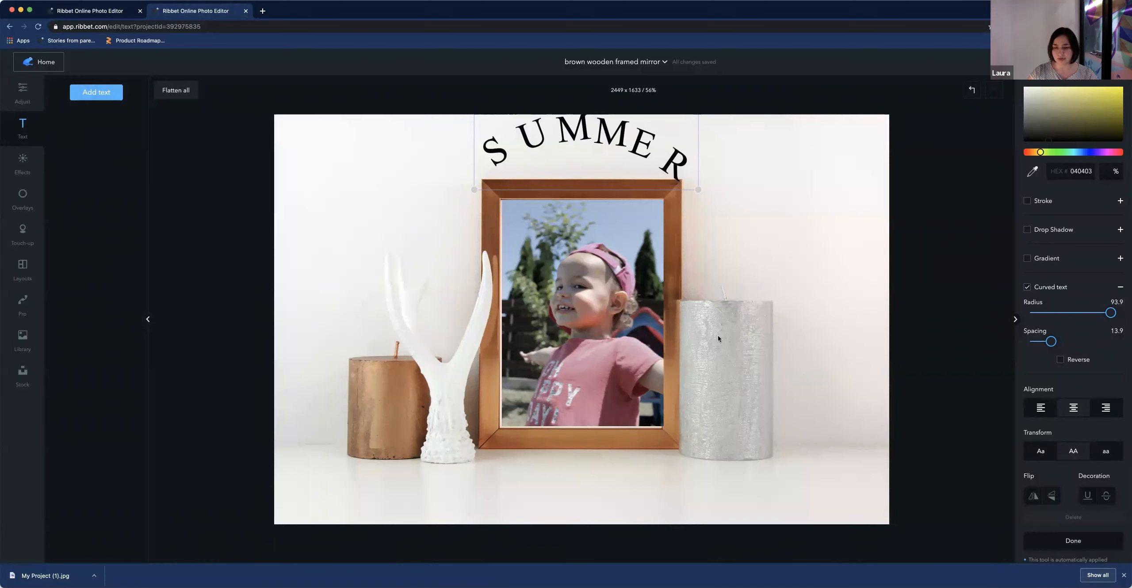
{"action": "left_click", "coordinate": [1051, 497]}
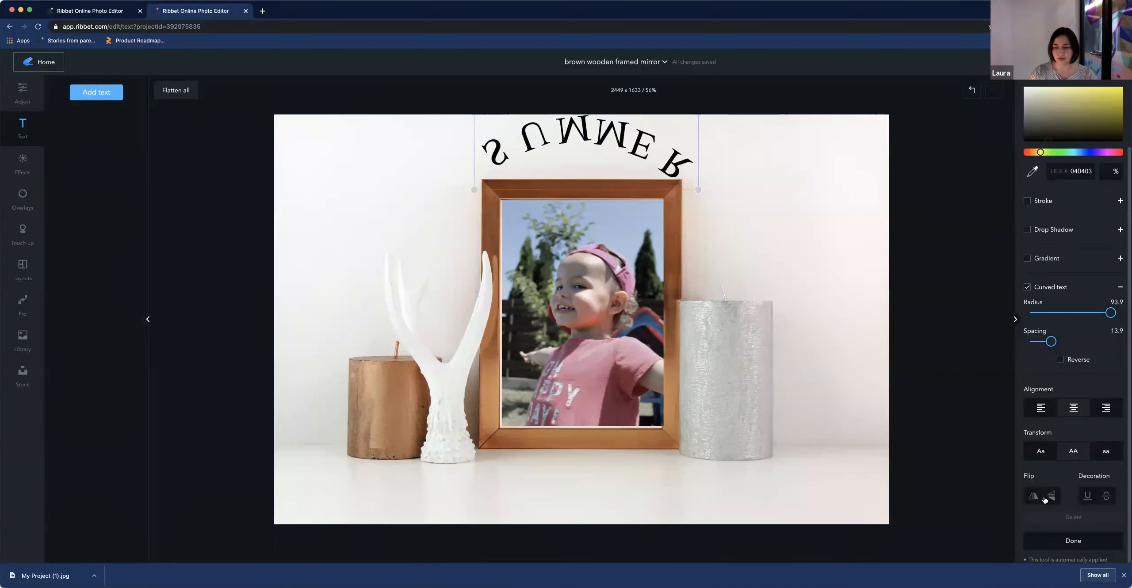
{"action": "left_click", "coordinate": [1033, 497]}
Colour the SUMMER text golden brown A97416 and fit its box just above the frame
{"action": "left_click_drag", "start_coordinate": [584, 138], "coordinate": [579, 142]}
{"action": "left_click_drag", "start_coordinate": [1039, 153], "coordinate": [1033, 155]}
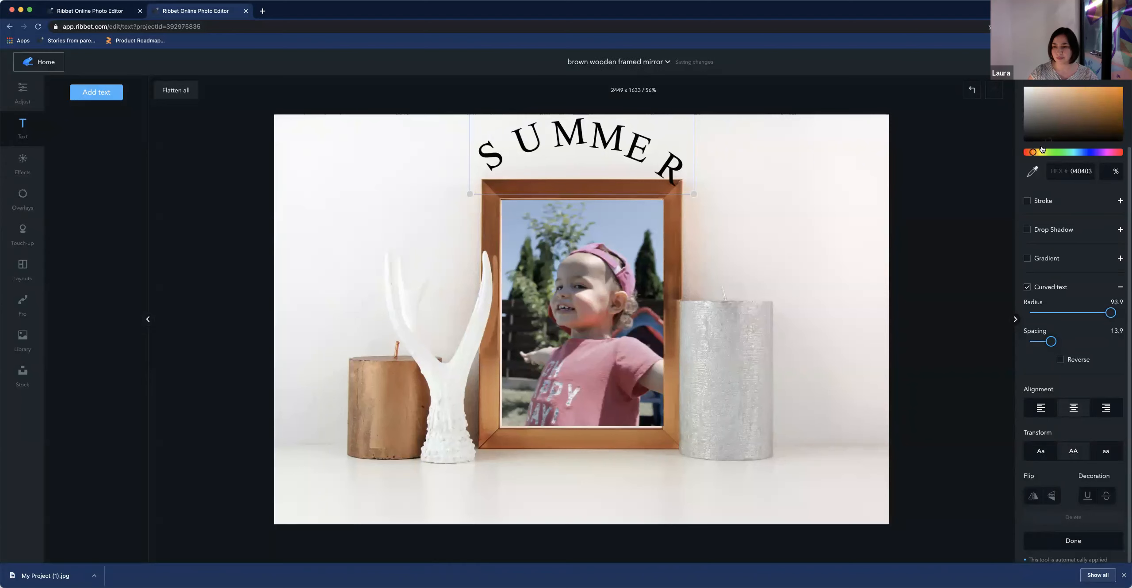
{"action": "left_click", "coordinate": [1110, 103]}
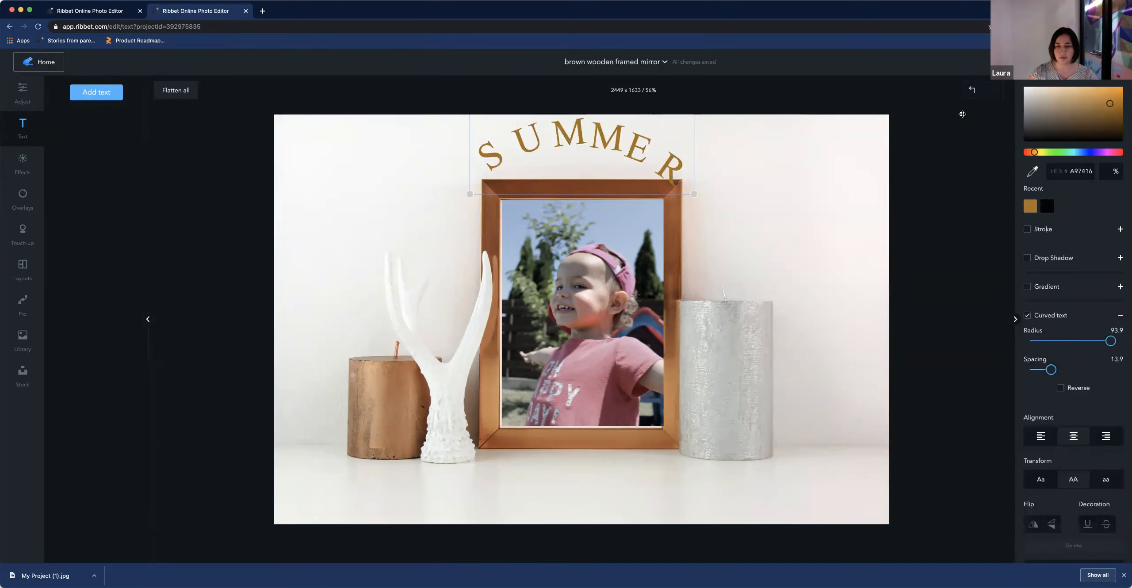
{"action": "left_click_drag", "start_coordinate": [695, 192], "coordinate": [663, 181]}
{"action": "left_click_drag", "start_coordinate": [614, 148], "coordinate": [630, 150]}
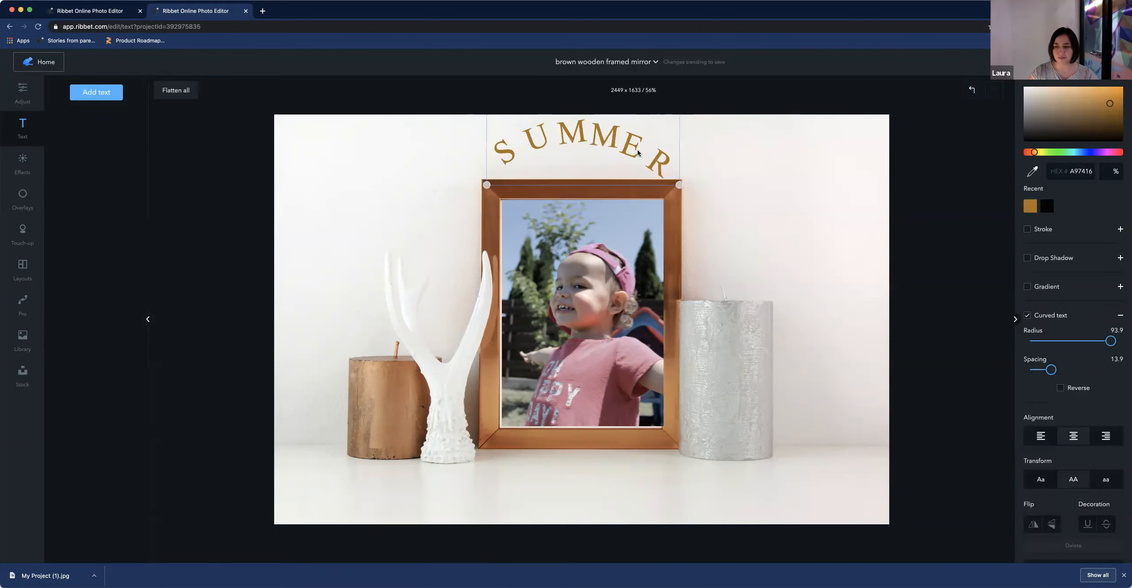
Change the text font to Slabo 27px
{"action": "scroll", "coordinate": [1064, 188], "scroll_direction": "up", "scroll_amount": 1}
{"action": "scroll", "coordinate": [1063, 187], "scroll_direction": "up", "scroll_amount": 3}
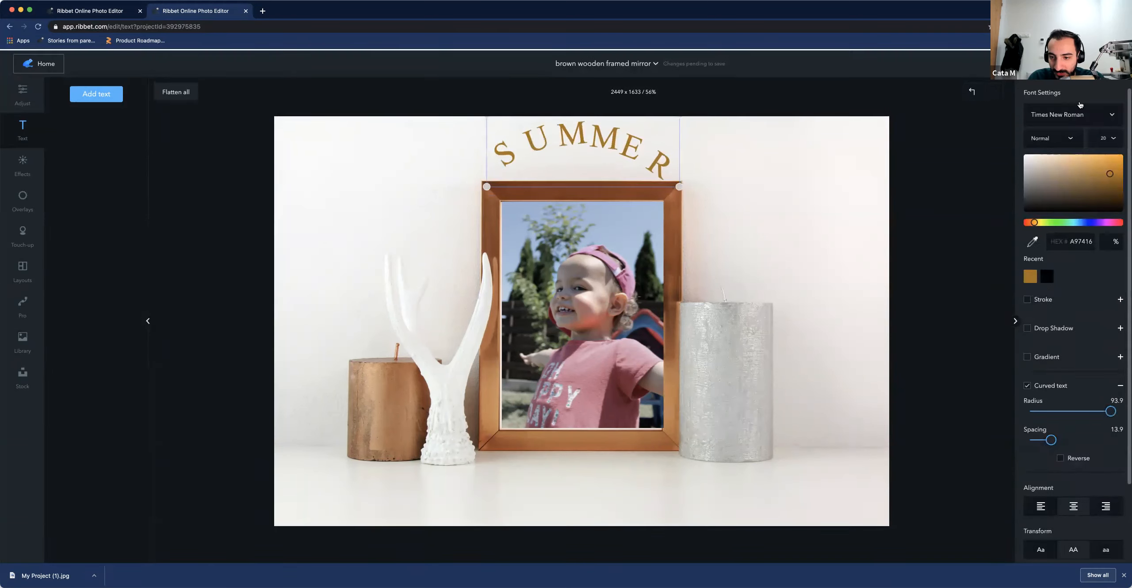
{"action": "left_click", "coordinate": [1071, 111]}
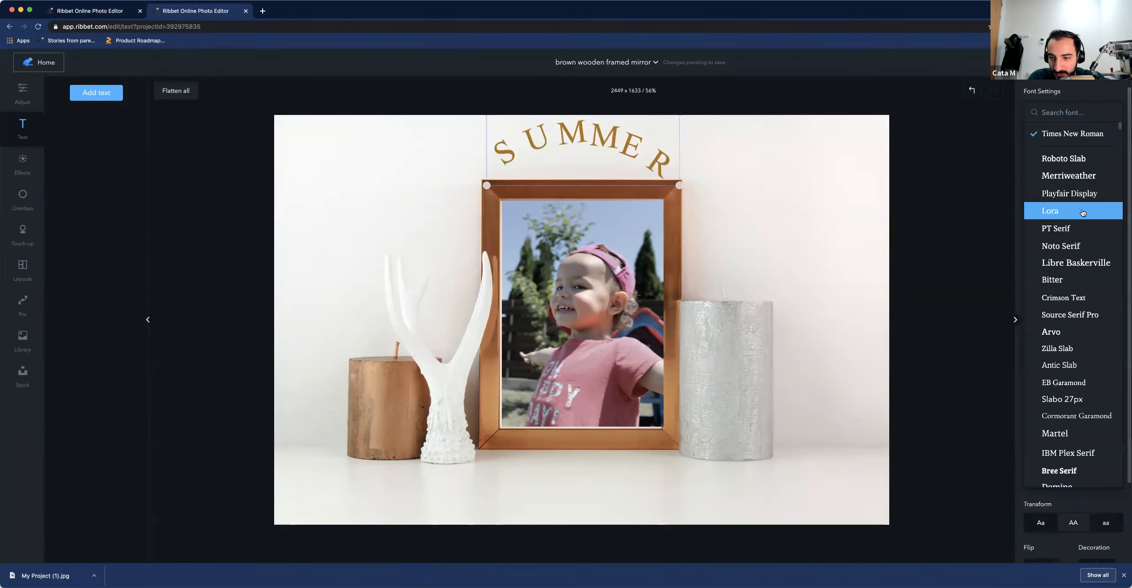
{"action": "left_click", "coordinate": [1069, 160]}
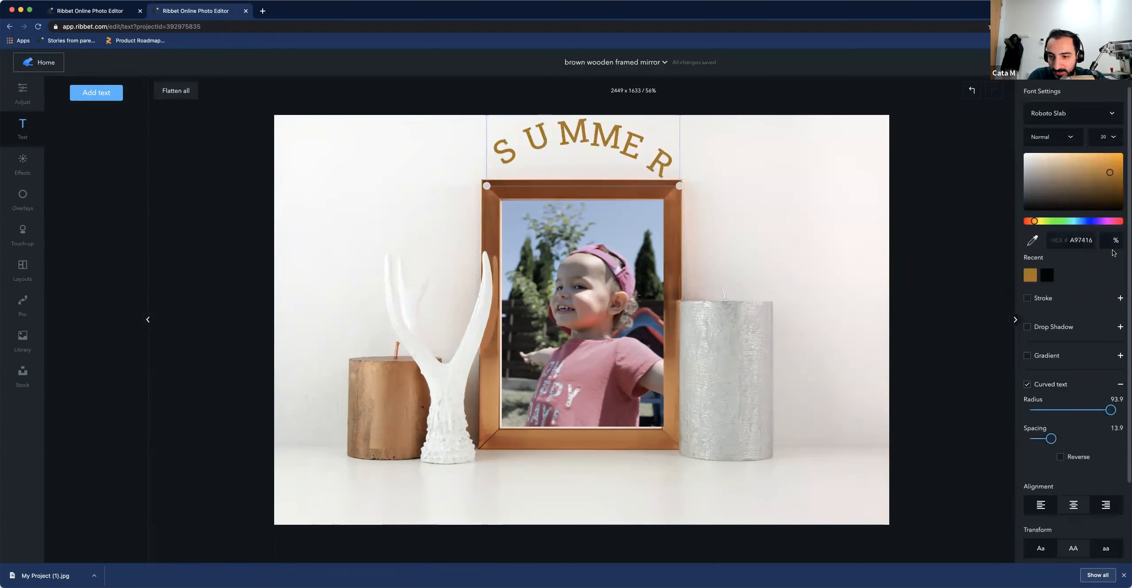
{"action": "left_click", "coordinate": [1093, 115]}
{"action": "scroll", "coordinate": [1101, 277], "scroll_direction": "down", "scroll_amount": 3}
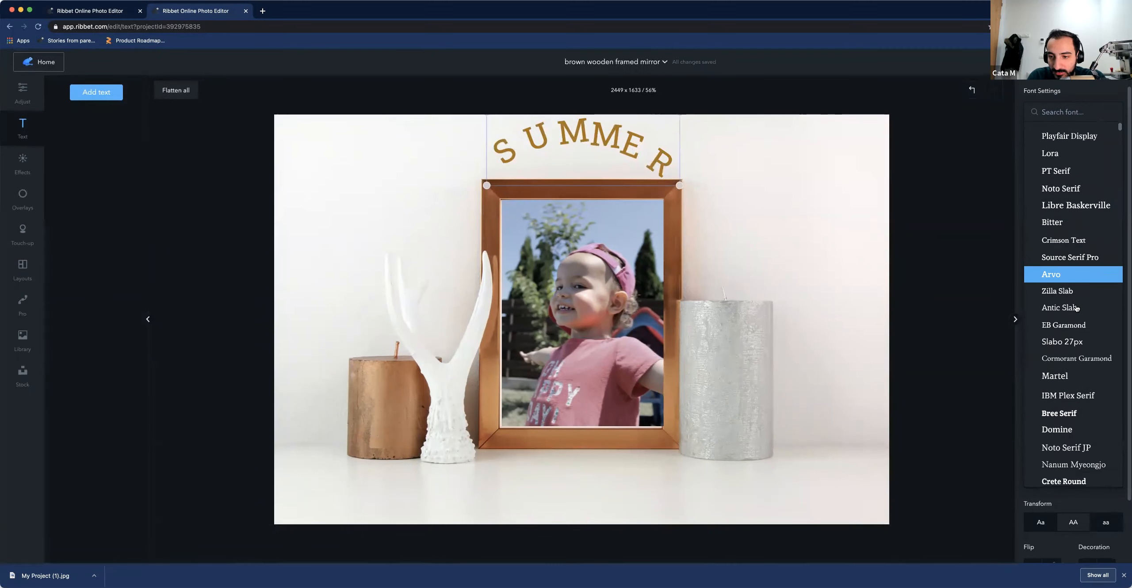
{"action": "left_click", "coordinate": [1101, 340]}
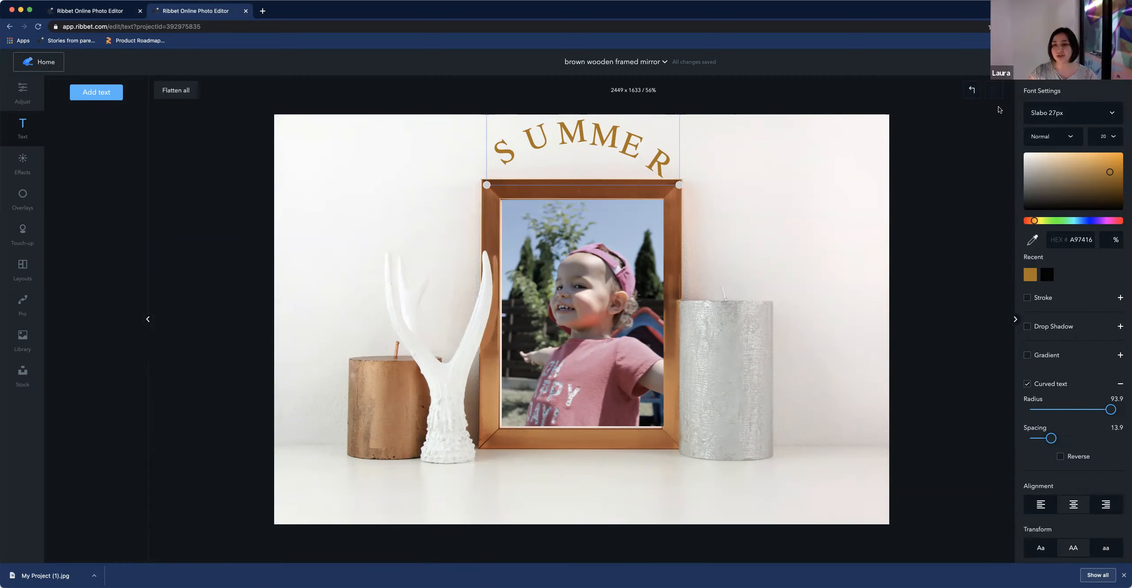
Browse the Image Library and the My Creations projects from the home page
{"action": "left_click", "coordinate": [1061, 62]}
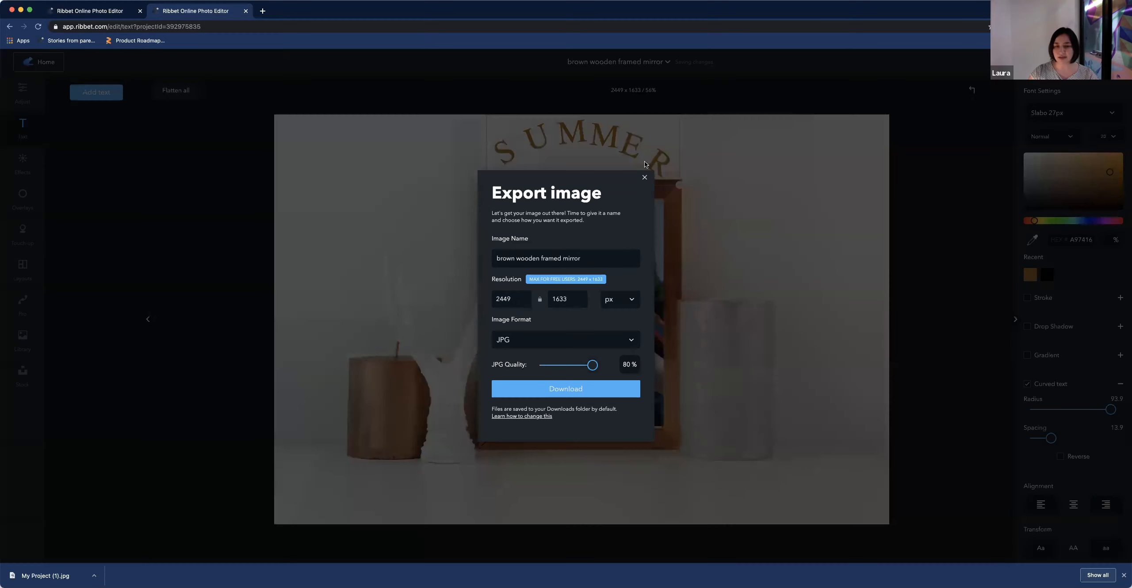
{"action": "left_click", "coordinate": [644, 179]}
{"action": "left_click", "coordinate": [41, 65]}
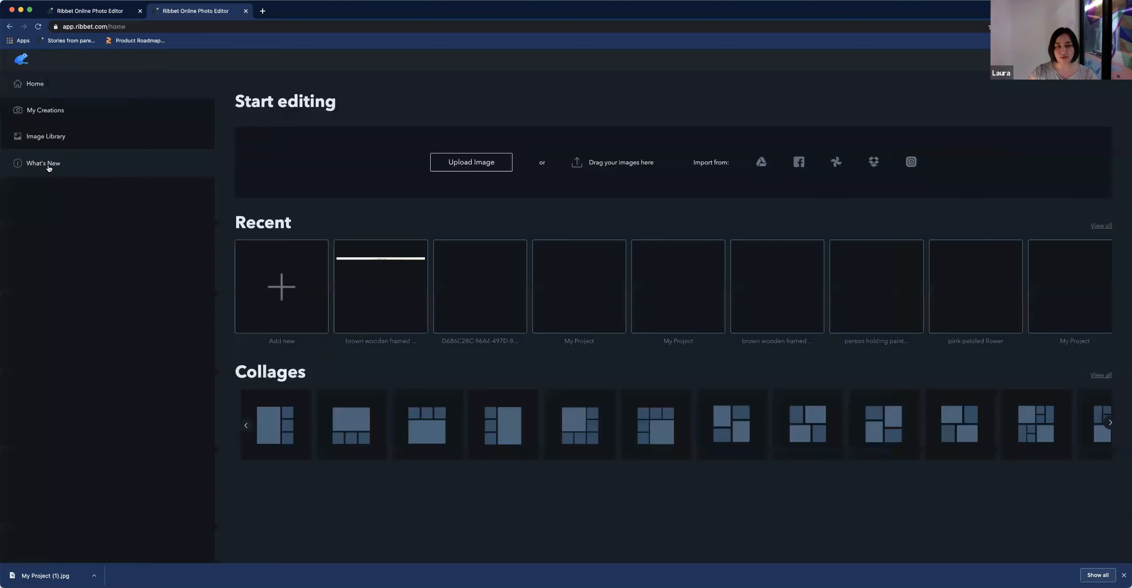
{"action": "left_click", "coordinate": [41, 140]}
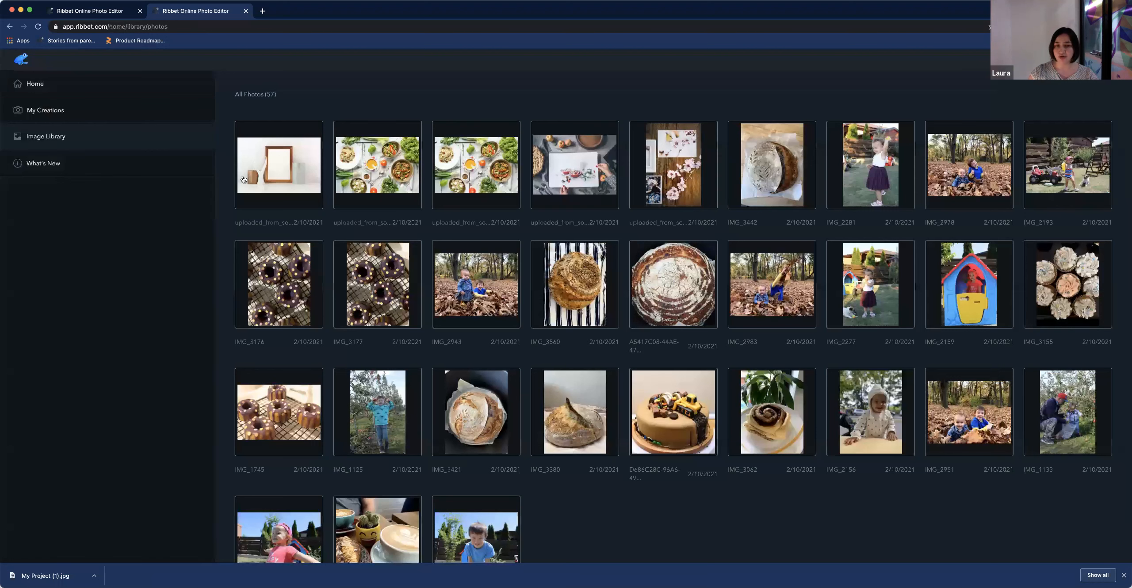
{"action": "mouse_move", "coordinate": [290, 178]}
{"action": "mouse_move", "coordinate": [842, 288]}
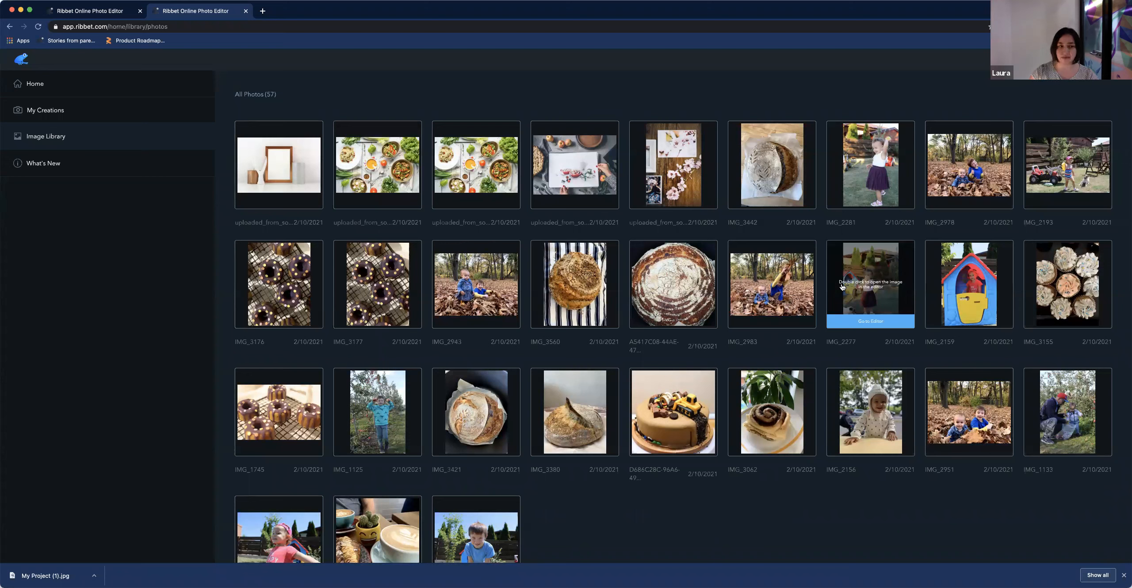
{"action": "mouse_move", "coordinate": [740, 277]}
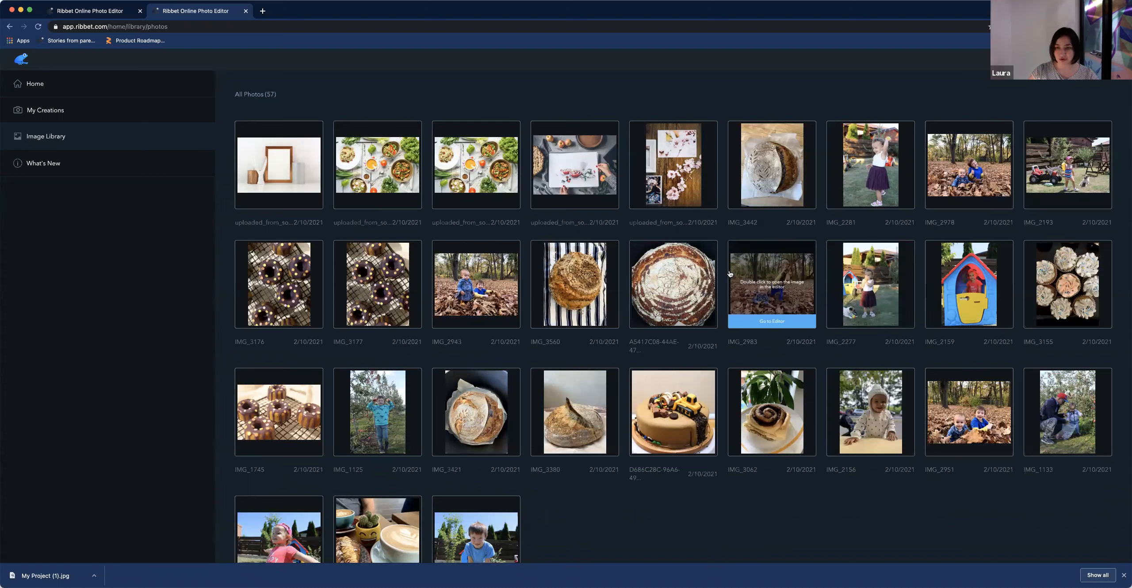
{"action": "left_click", "coordinate": [98, 117]}
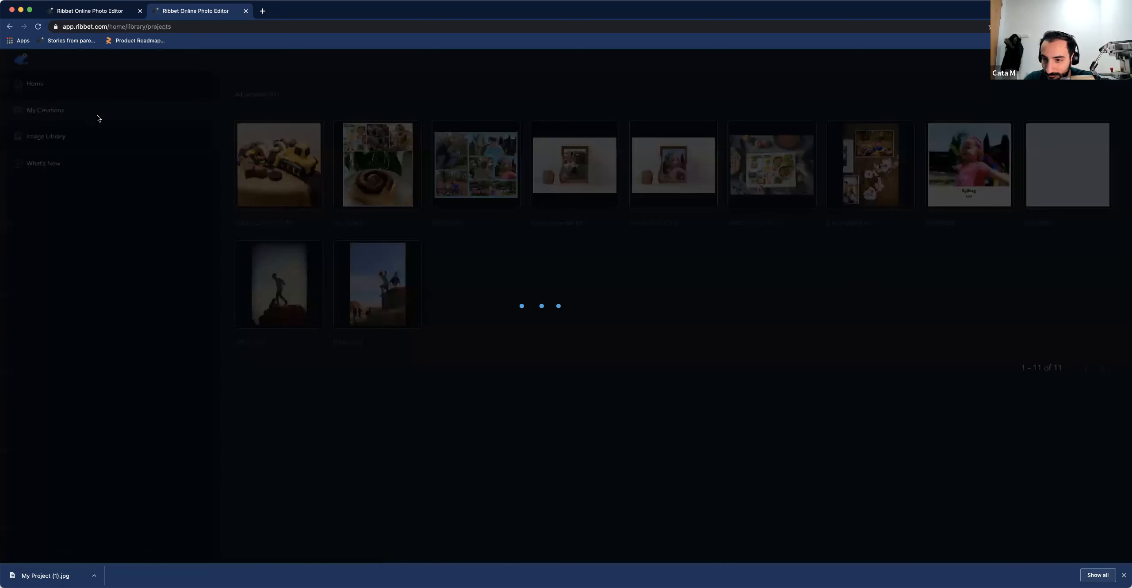
{"action": "mouse_move", "coordinate": [391, 283]}
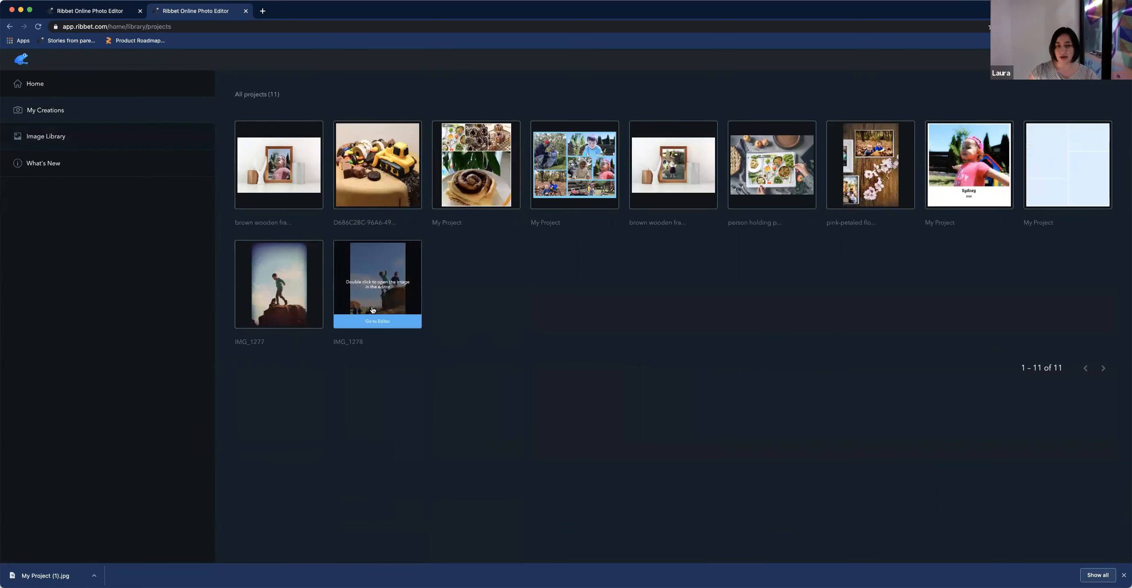
{"action": "left_click", "coordinate": [379, 283]}
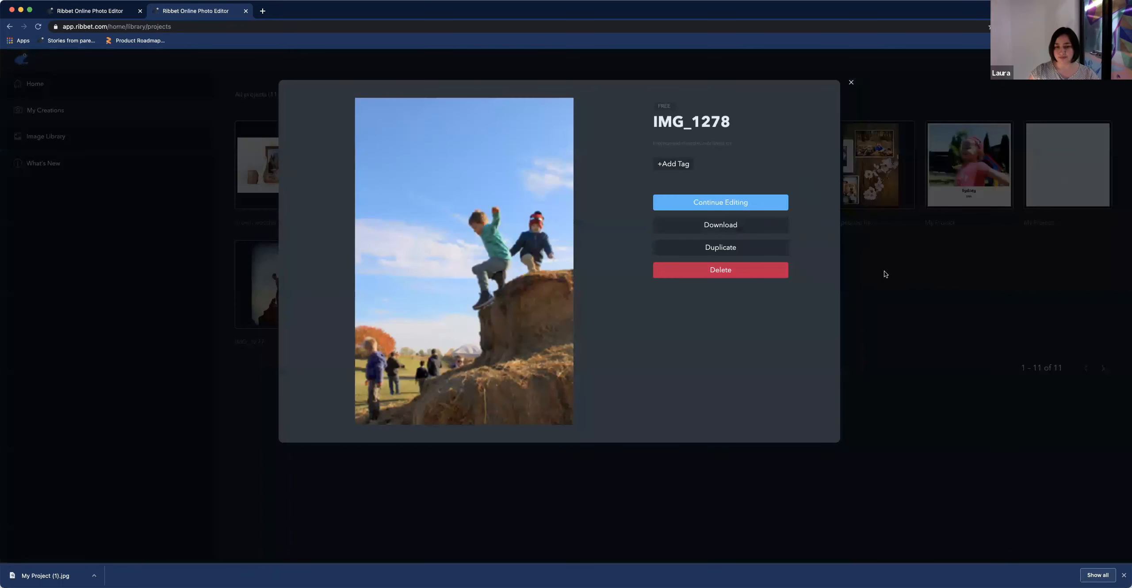
{"action": "left_click", "coordinate": [884, 271]}
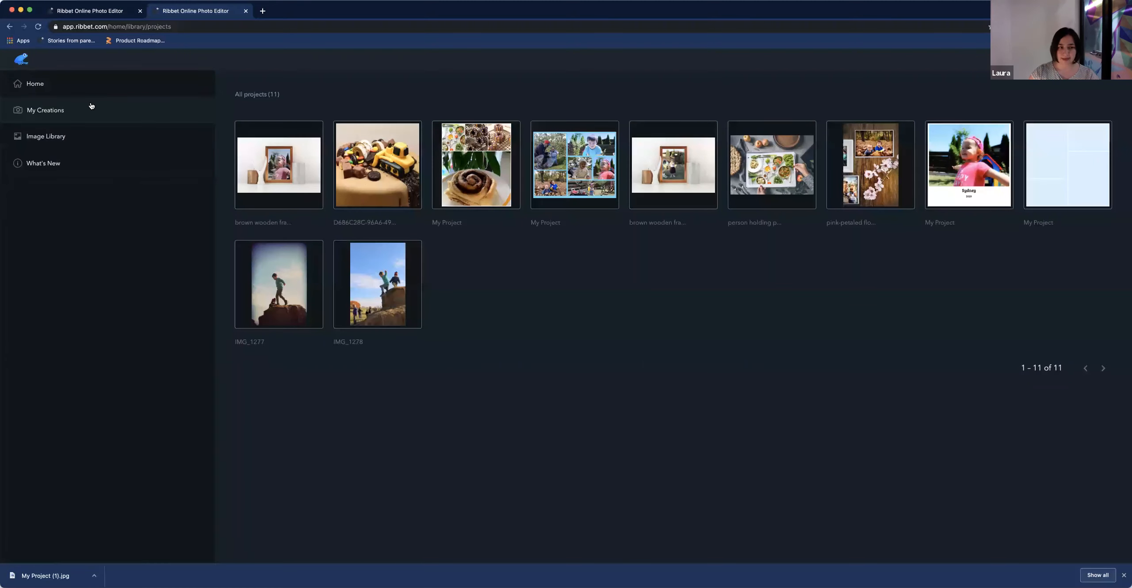
{"action": "left_click", "coordinate": [49, 86]}
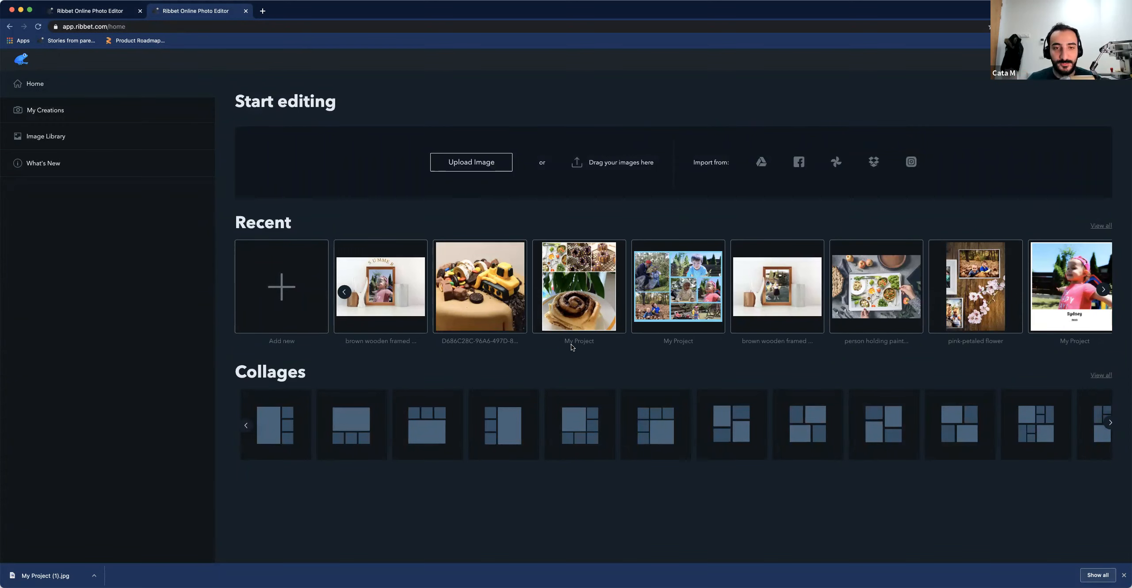
Reopen the brown wooden framed mirror project and add a text box reading HELLO above the frame
{"action": "left_click", "coordinate": [400, 302]}
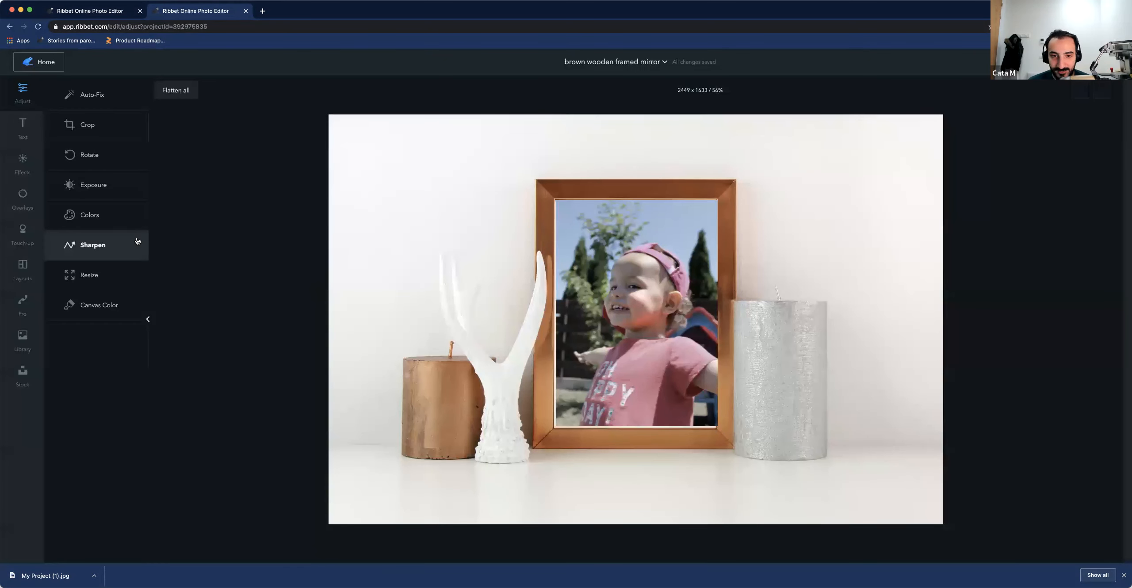
{"action": "left_click", "coordinate": [23, 128]}
{"action": "left_click", "coordinate": [96, 92]}
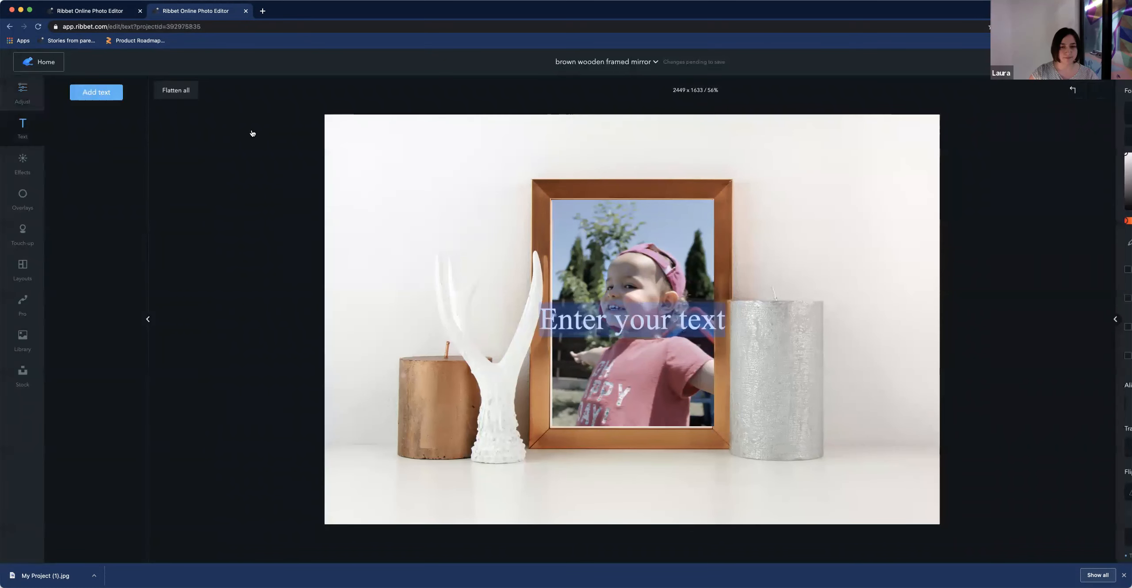
{"action": "left_click_drag", "start_coordinate": [632, 318], "coordinate": [606, 167]}
{"action": "left_click", "coordinate": [761, 350]}
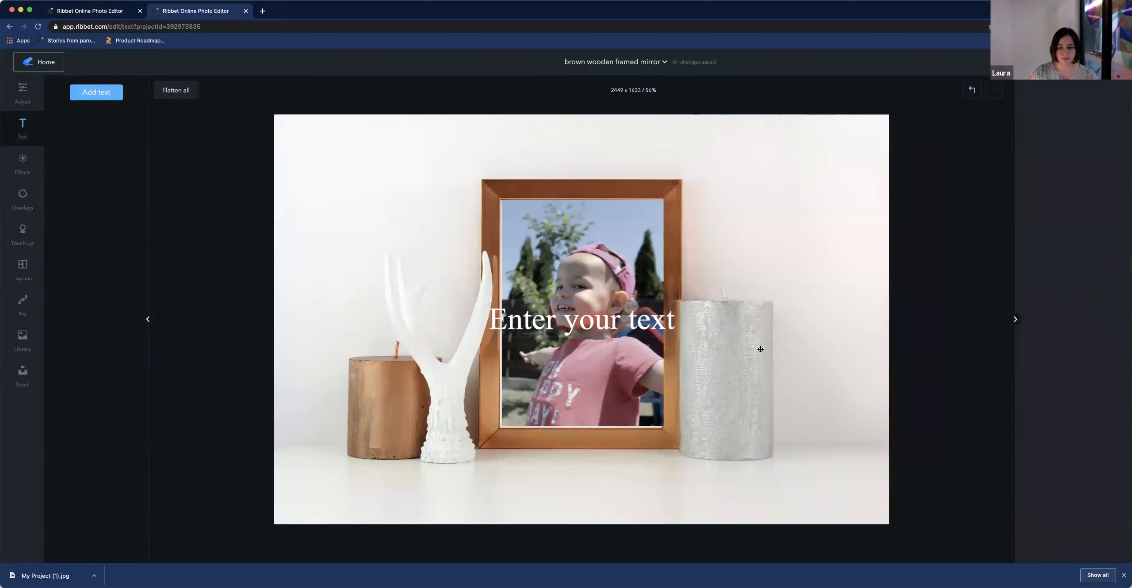
{"action": "left_click_drag", "start_coordinate": [564, 321], "coordinate": [639, 322]}
{"action": "key", "text": "Left"}
{"action": "key", "text": "Up"}
{"action": "key", "text": "super+a"}
{"action": "type", "text": "HELLO"}
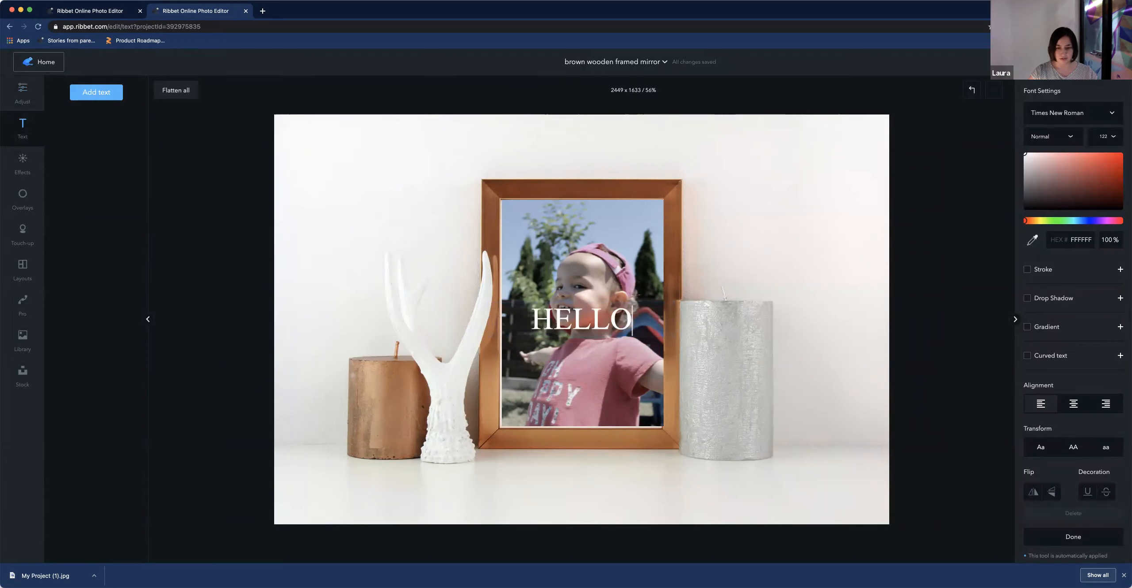
{"action": "left_click", "coordinate": [737, 319]}
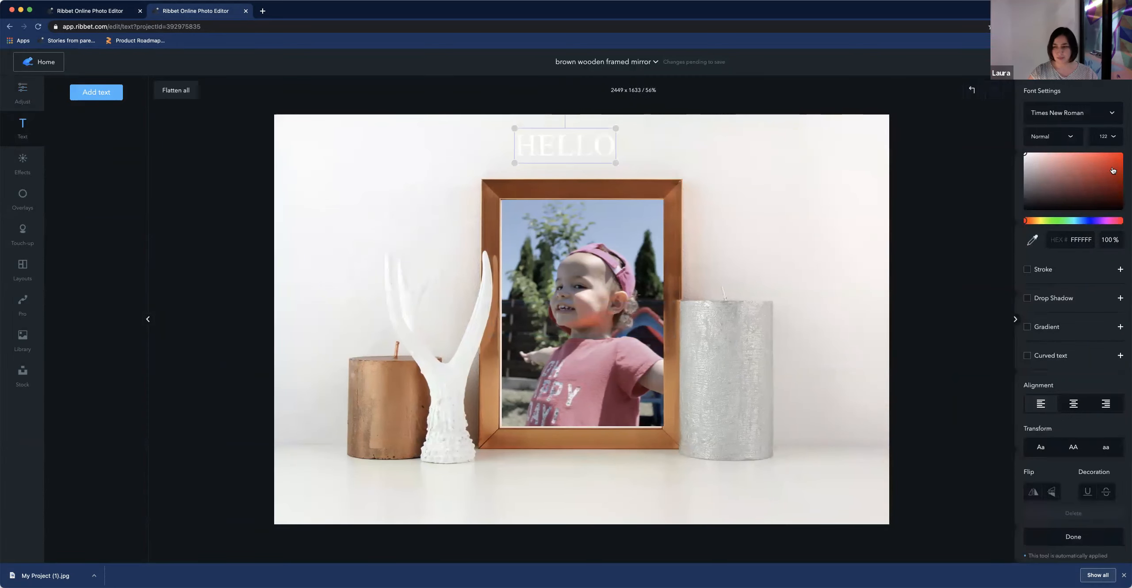
Colour the HELLO text orange E77A20
{"action": "left_click", "coordinate": [1056, 162]}
{"action": "left_click_drag", "start_coordinate": [1026, 221], "coordinate": [1034, 222]}
{"action": "left_click_drag", "start_coordinate": [1053, 156], "coordinate": [1109, 158]}
{"action": "left_click_drag", "start_coordinate": [1034, 221], "coordinate": [1031, 221]}
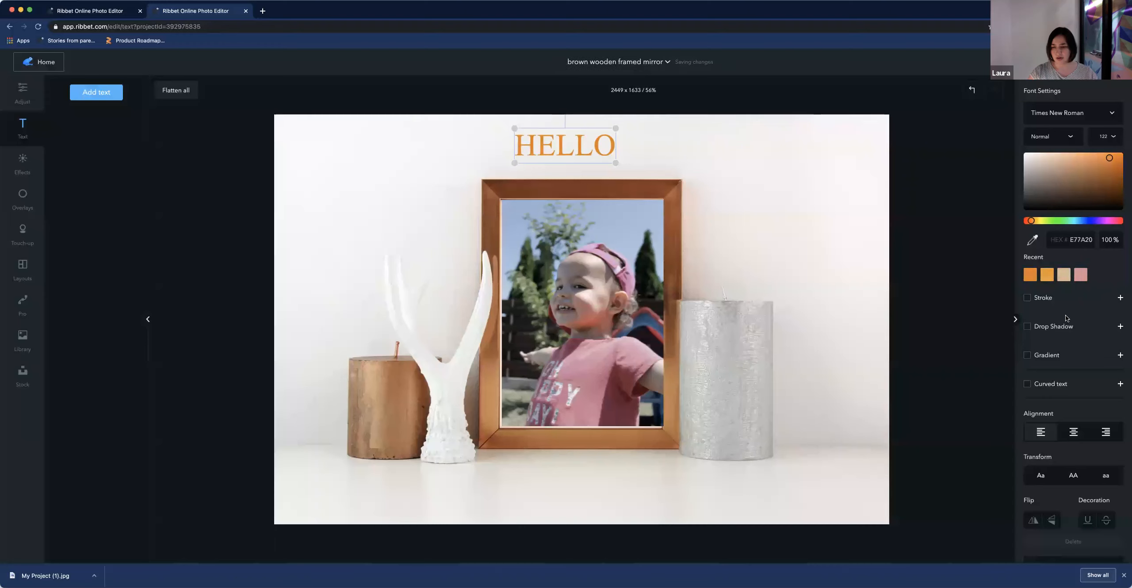
Enable curved text on HELLO with radius 100 and spacing 19.6
{"action": "left_click", "coordinate": [1027, 383]}
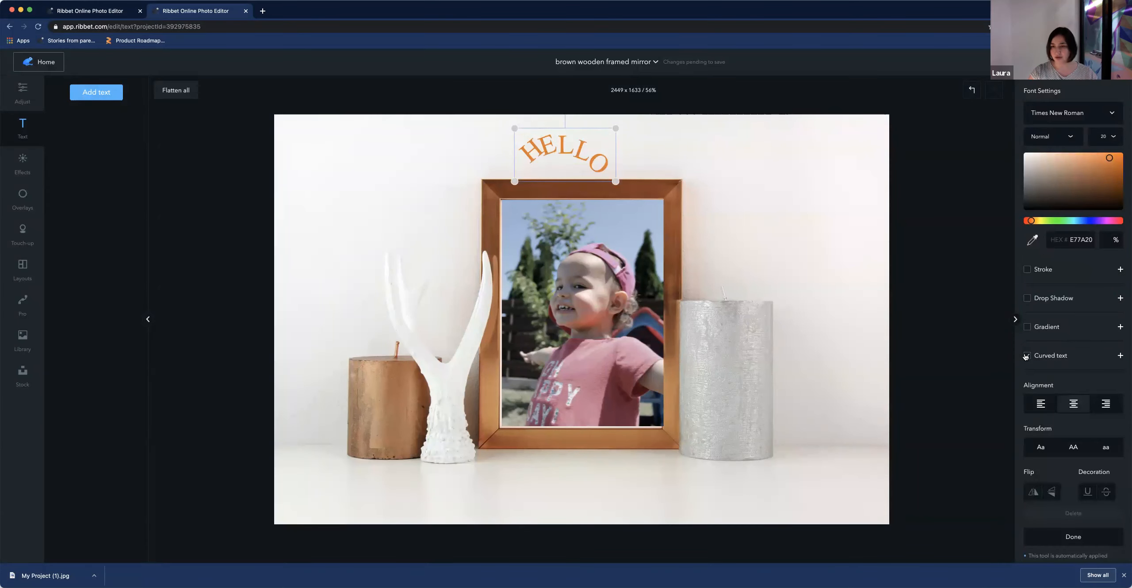
{"action": "left_click", "coordinate": [1120, 356]}
{"action": "left_click_drag", "start_coordinate": [1069, 381], "coordinate": [1117, 381]}
{"action": "left_click_drag", "start_coordinate": [612, 153], "coordinate": [584, 136]}
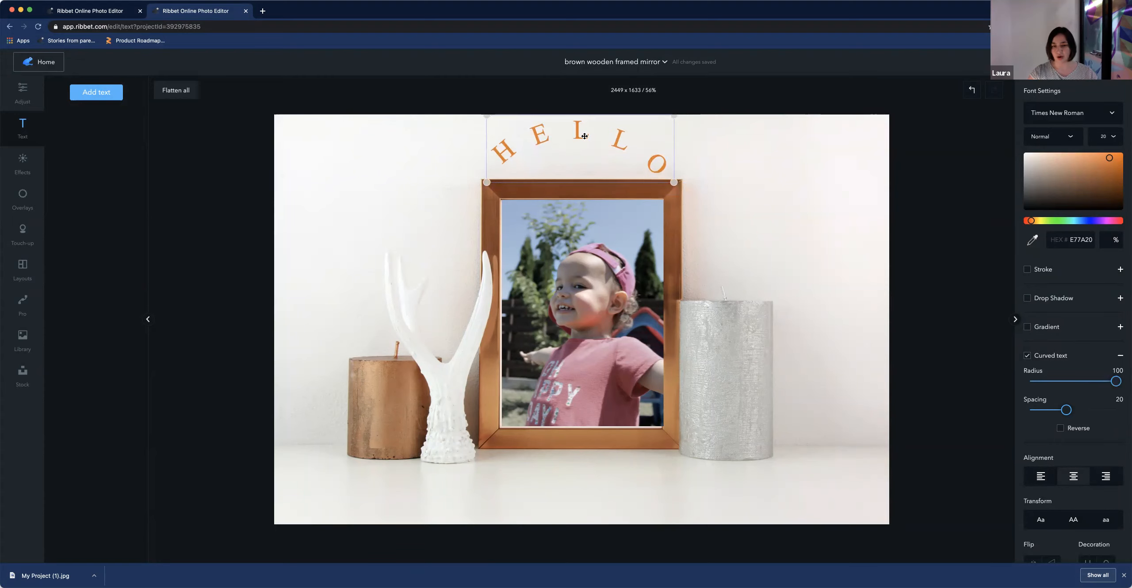
{"action": "mouse_move", "coordinate": [1067, 411]}
{"action": "left_mouse_down"}
{"action": "mouse_move", "coordinate": [1105, 411]}
{"action": "mouse_move", "coordinate": [1065, 412]}
{"action": "left_mouse_up"}
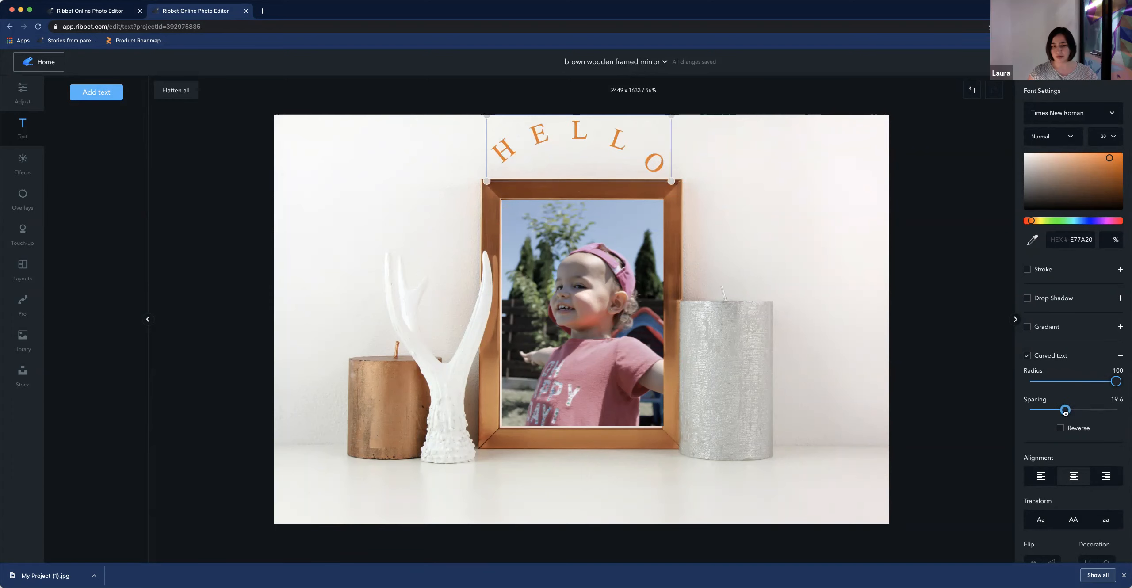
Try reversing the curved text direction, then switch reverse back off
{"action": "left_click", "coordinate": [1060, 429]}
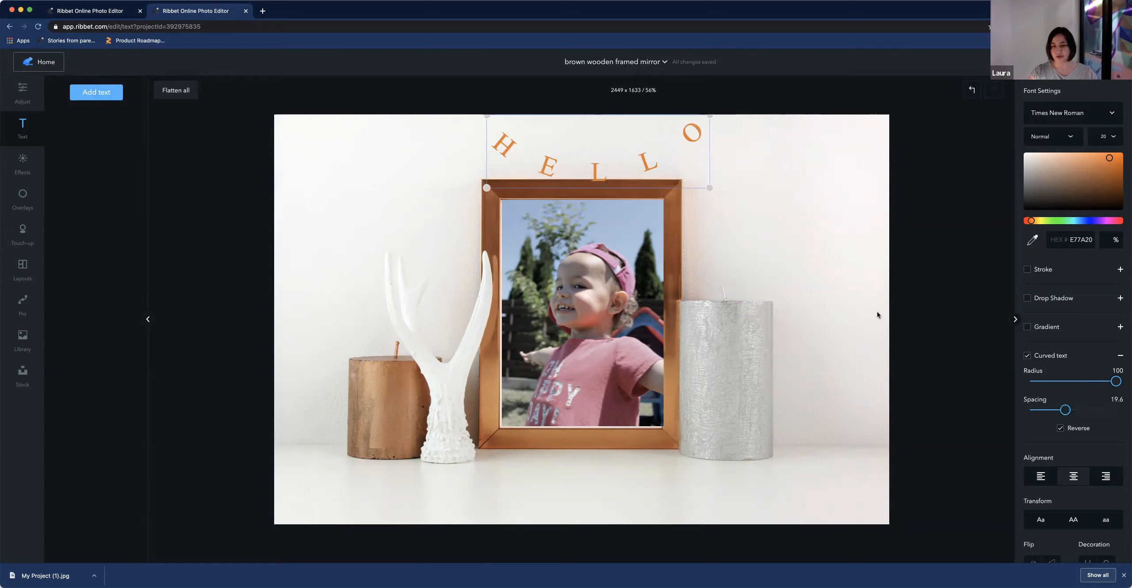
{"action": "left_click_drag", "start_coordinate": [640, 168], "coordinate": [614, 161]}
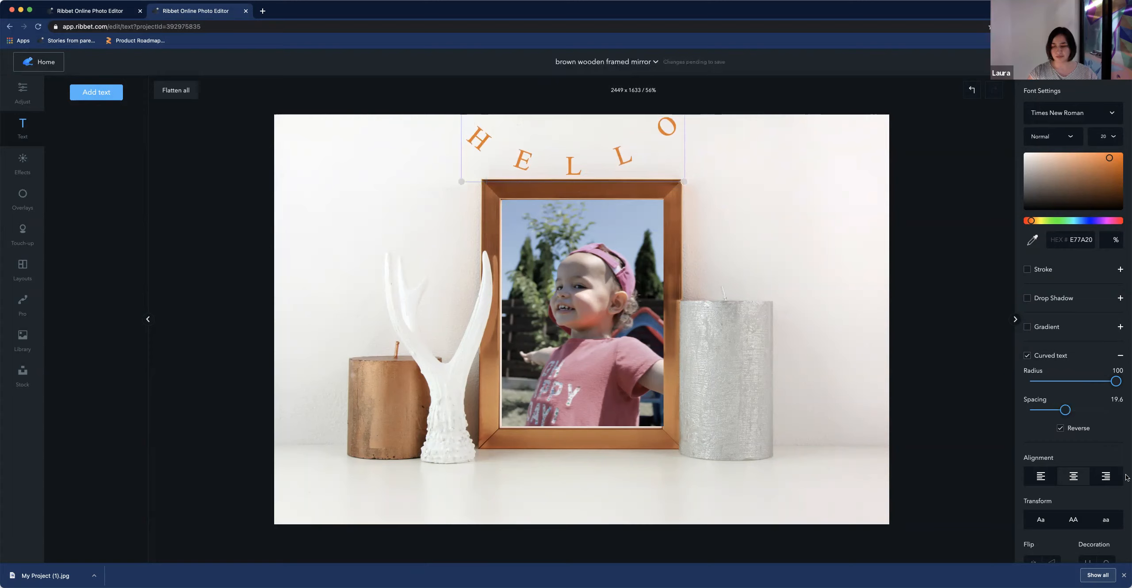
{"action": "left_click", "coordinate": [1060, 429]}
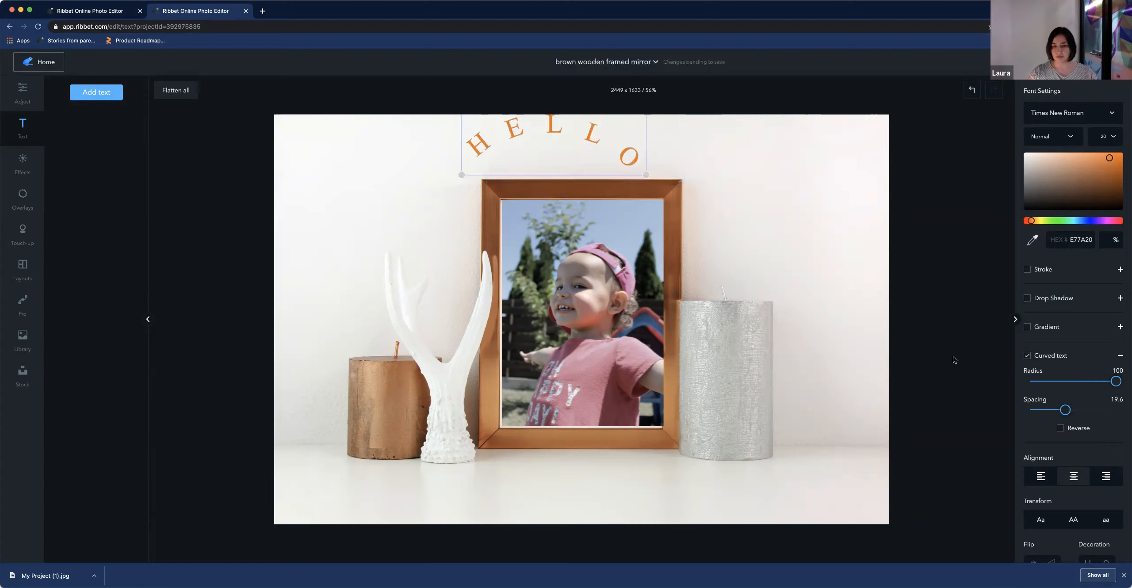
Resize the HELLO text box so the arc sits centred just above the frame
{"action": "left_click_drag", "start_coordinate": [661, 169], "coordinate": [689, 178]}
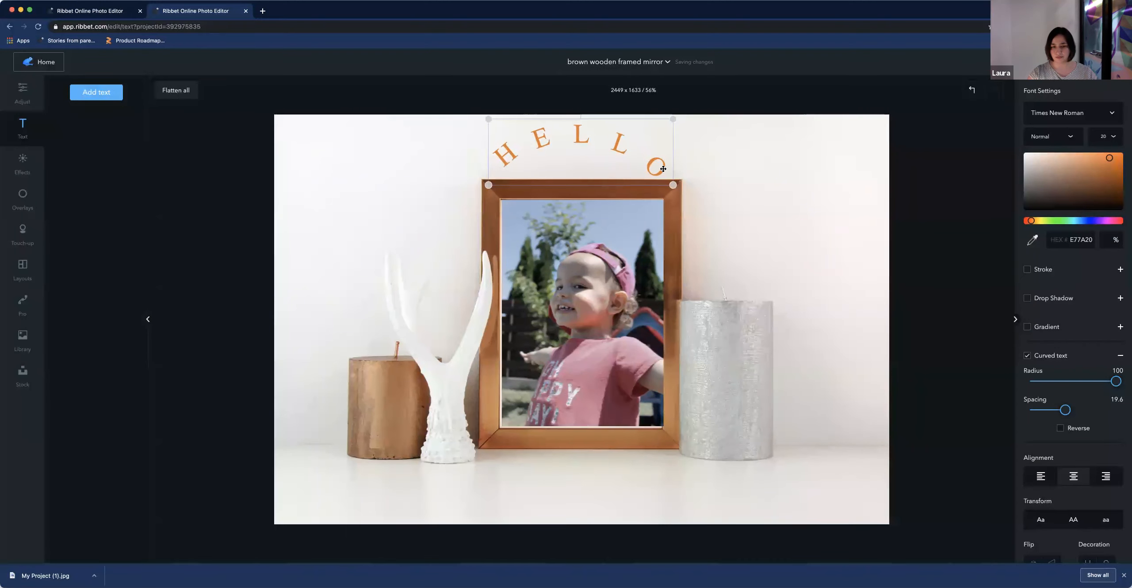
{"action": "left_click", "coordinate": [759, 217]}
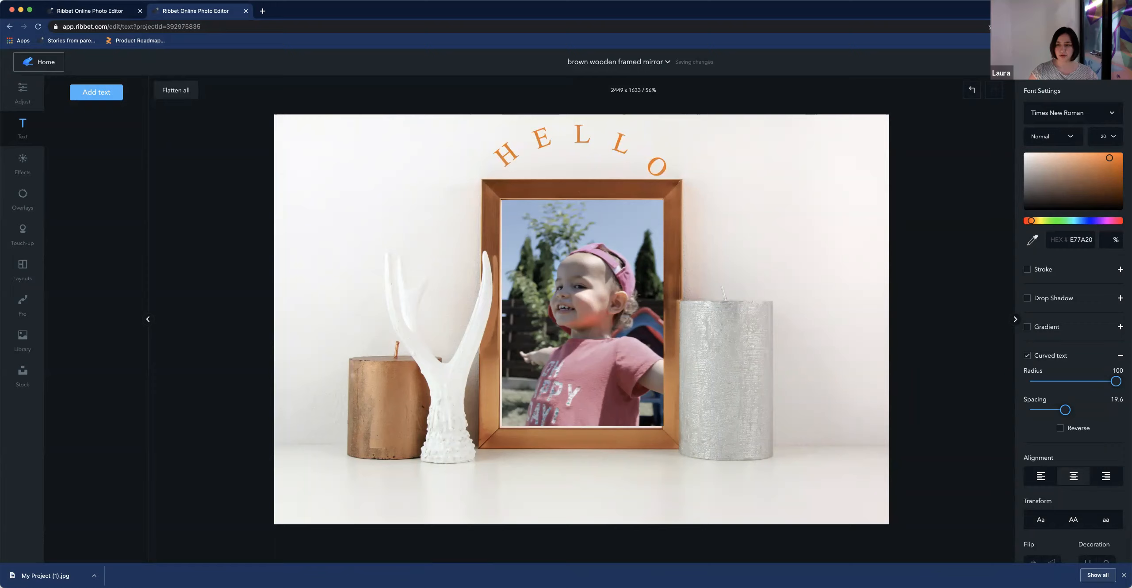
{"action": "left_click", "coordinate": [1094, 62]}
{"action": "left_click", "coordinate": [644, 177]}
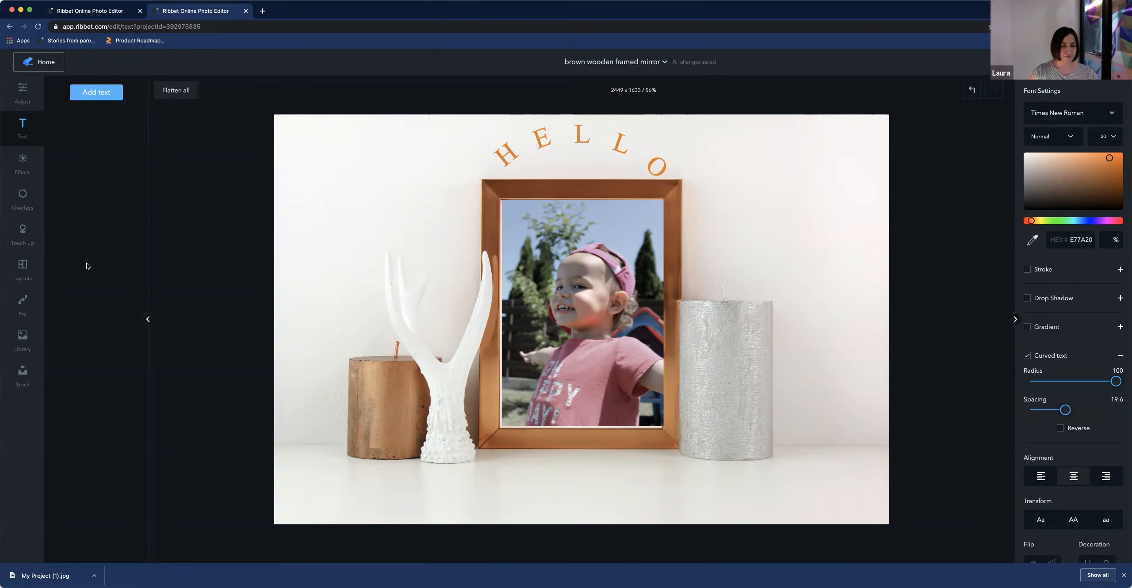
Apply the Bokeh light overlay to the mockup
{"action": "scroll", "coordinate": [565, 322], "scroll_direction": "up", "scroll_amount": 5}
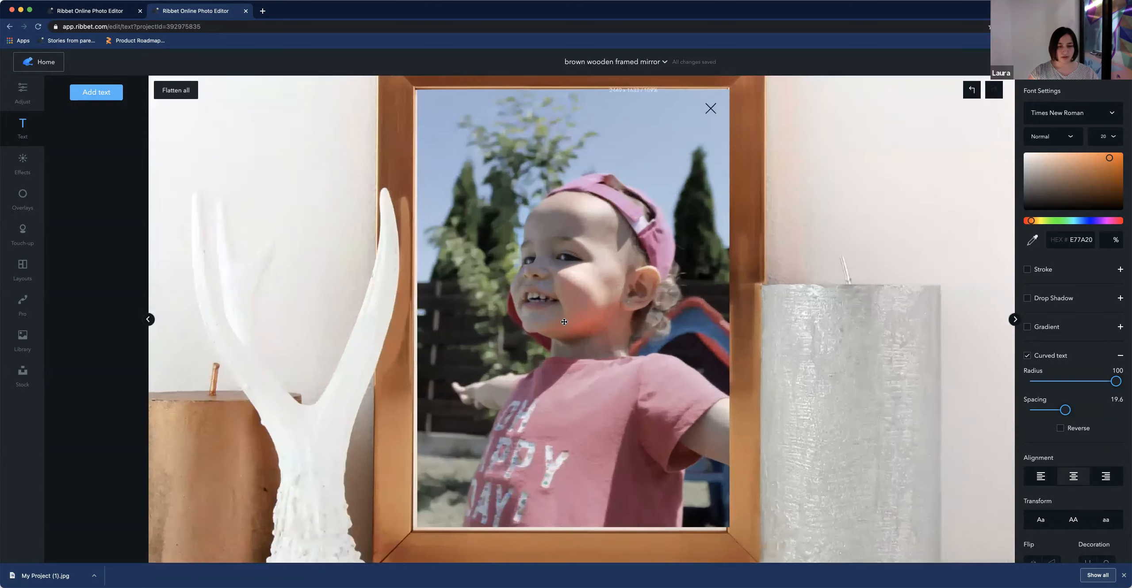
{"action": "scroll", "coordinate": [564, 322], "scroll_direction": "down", "scroll_amount": 2}
{"action": "left_click", "coordinate": [501, 330]}
{"action": "scroll", "coordinate": [502, 330], "scroll_direction": "down", "scroll_amount": 3}
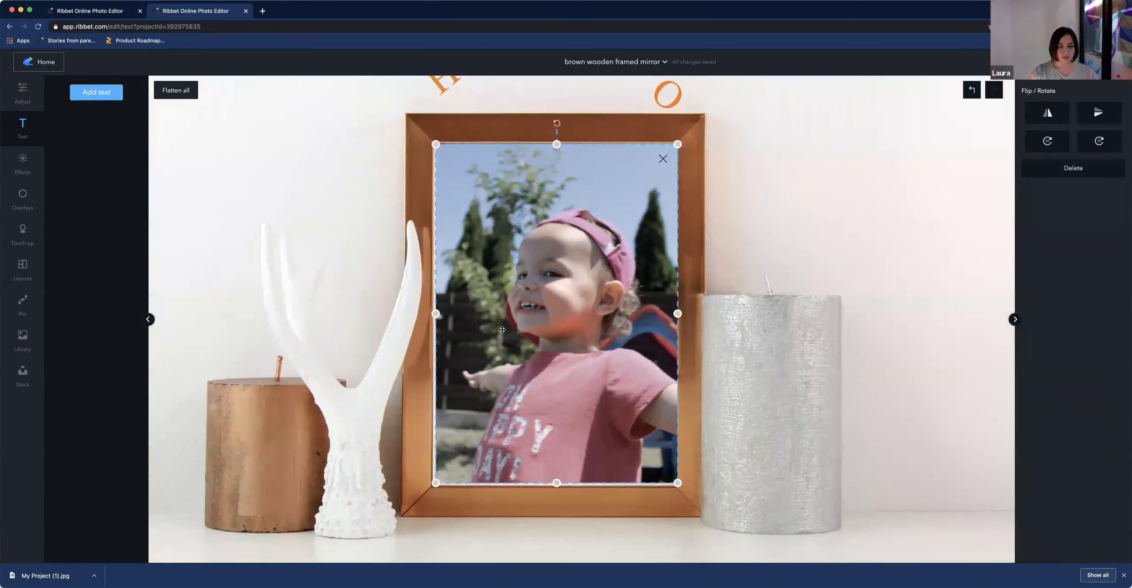
{"action": "left_click", "coordinate": [347, 246]}
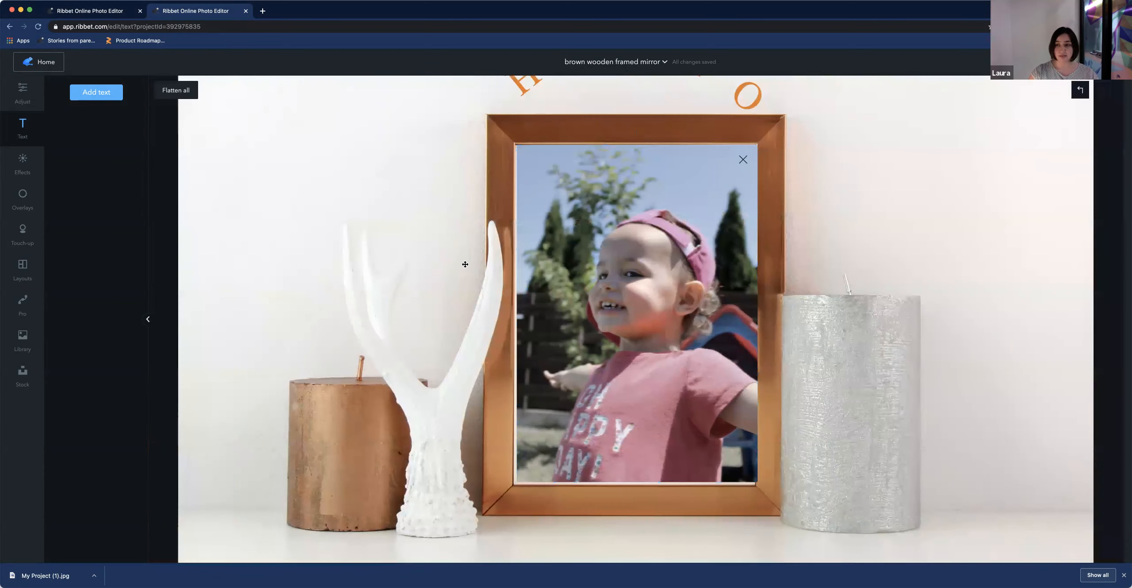
{"action": "left_click", "coordinate": [640, 292]}
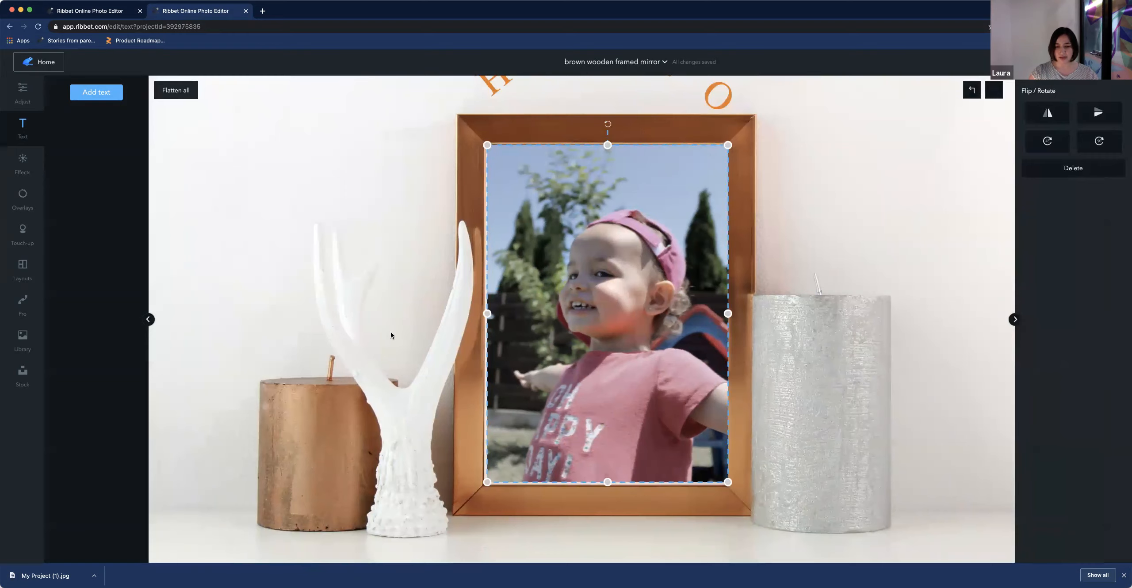
{"action": "left_click", "coordinate": [281, 252]}
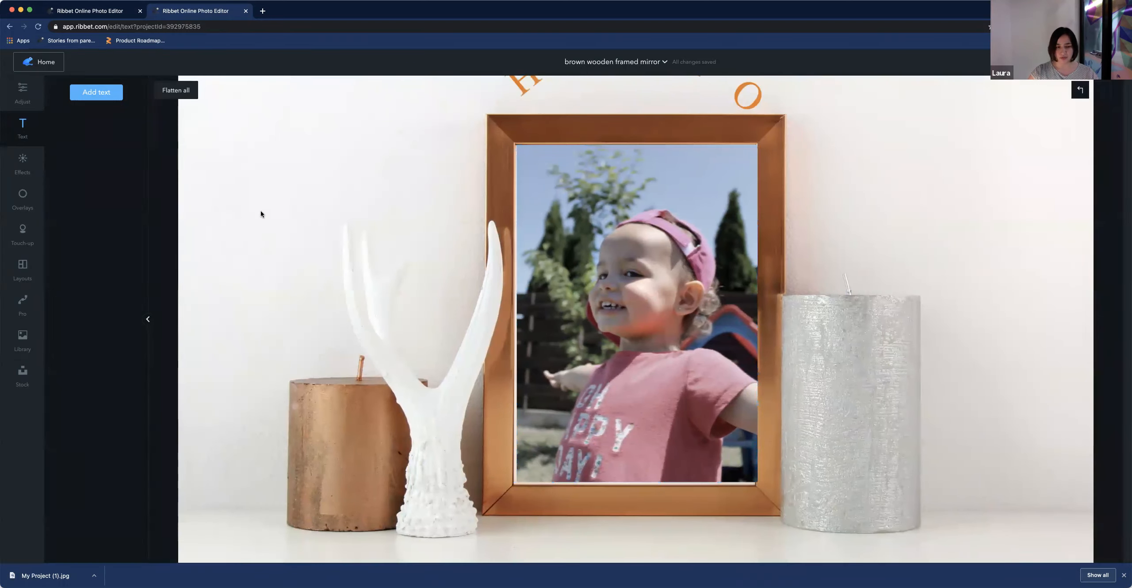
{"action": "left_click", "coordinate": [24, 162]}
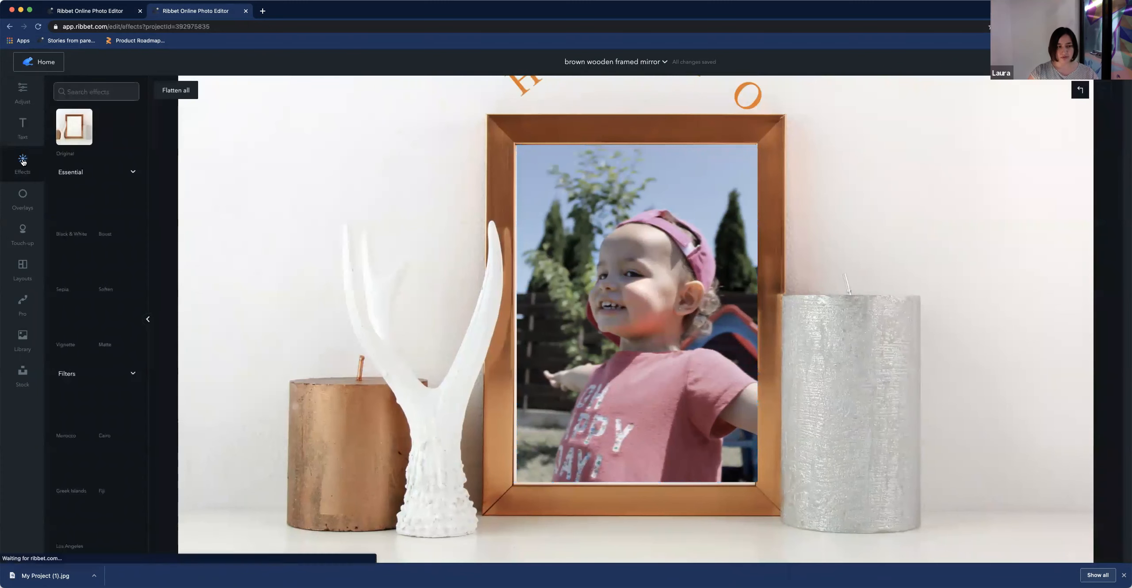
{"action": "left_click", "coordinate": [24, 198]}
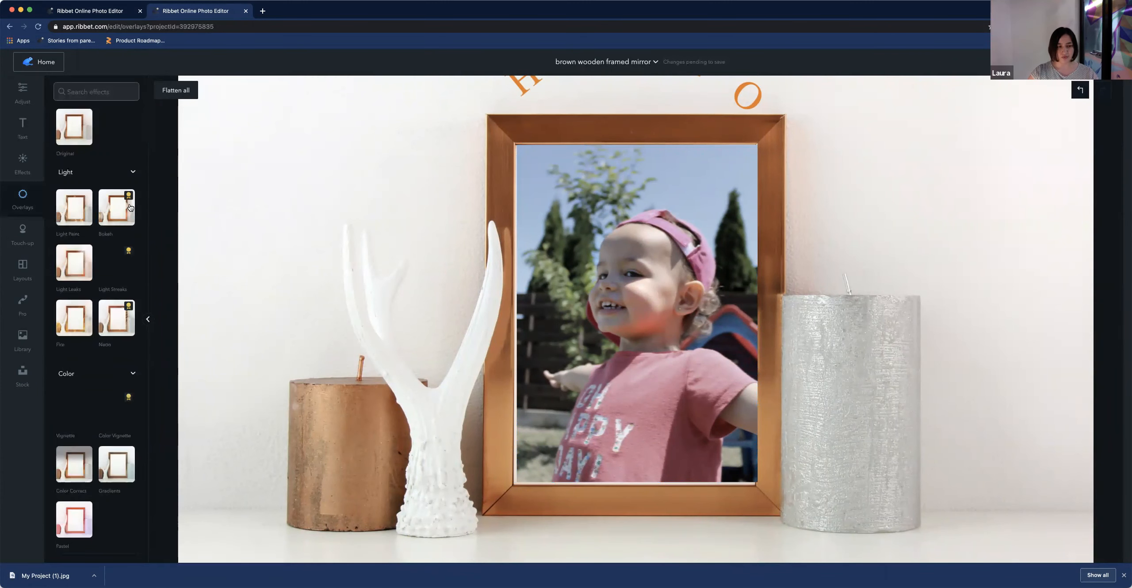
{"action": "left_click", "coordinate": [116, 208]}
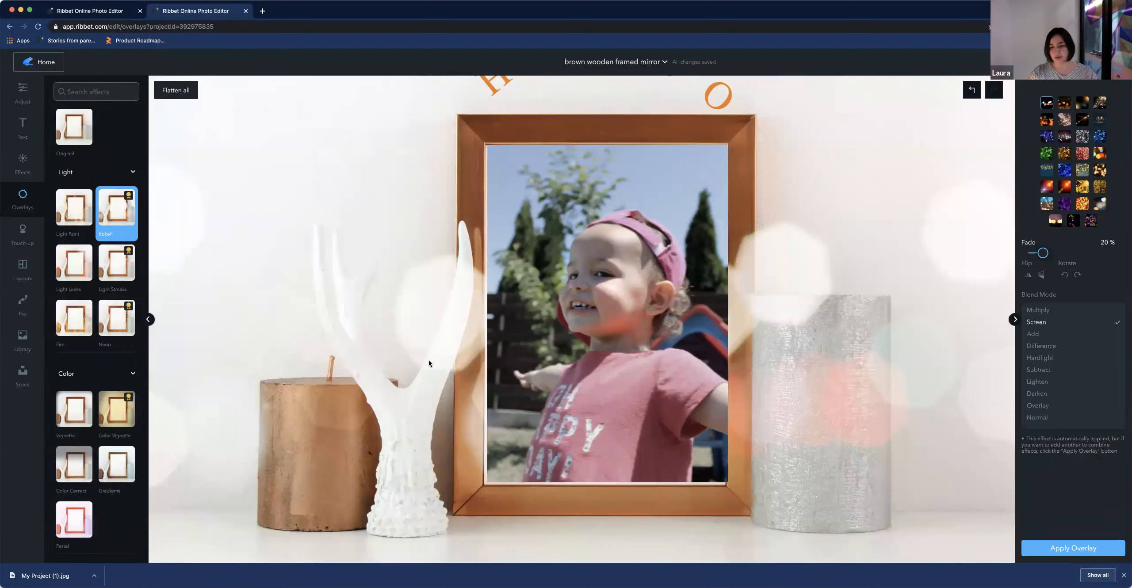
Select the framed photo and apply the Vignette colour overlay to it
{"action": "left_click", "coordinate": [534, 342]}
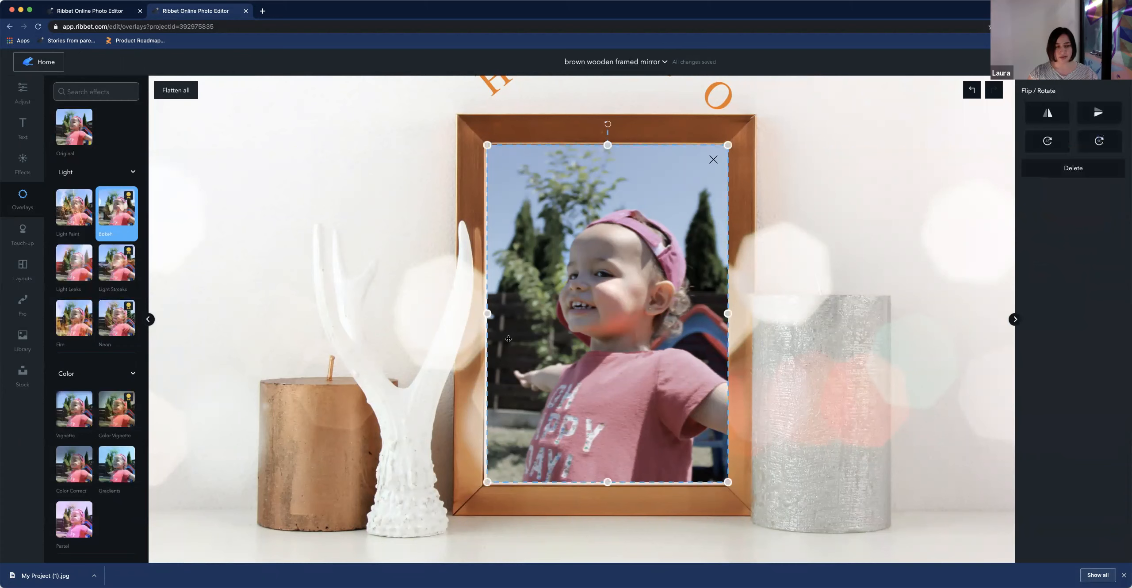
{"action": "left_click", "coordinate": [76, 472]}
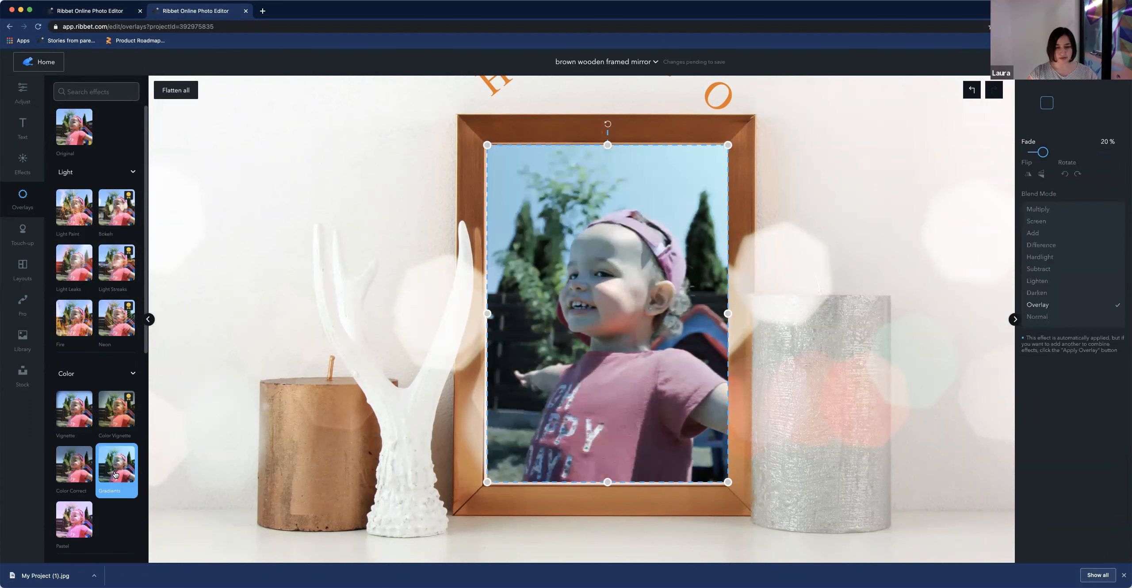
{"action": "left_click", "coordinate": [75, 409]}
{"action": "scroll", "coordinate": [67, 442], "scroll_direction": "down", "scroll_amount": 1}
{"action": "scroll", "coordinate": [64, 440], "scroll_direction": "down", "scroll_amount": 1}
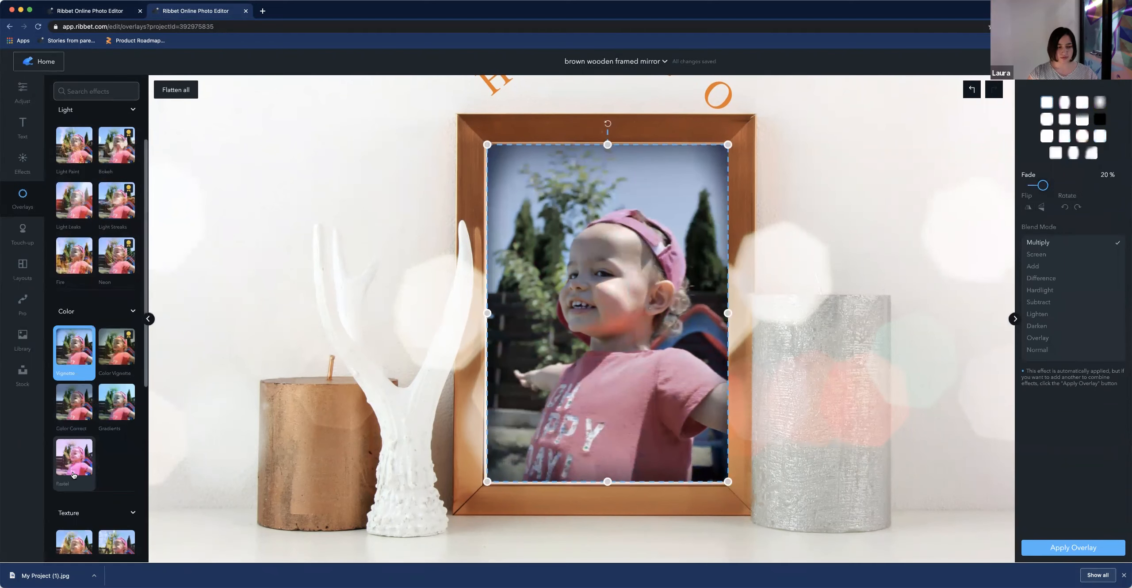
Try the Pastel, Abstract and Paper overlays on the framed photo, then revert it to Original
{"action": "left_click", "coordinate": [74, 460]}
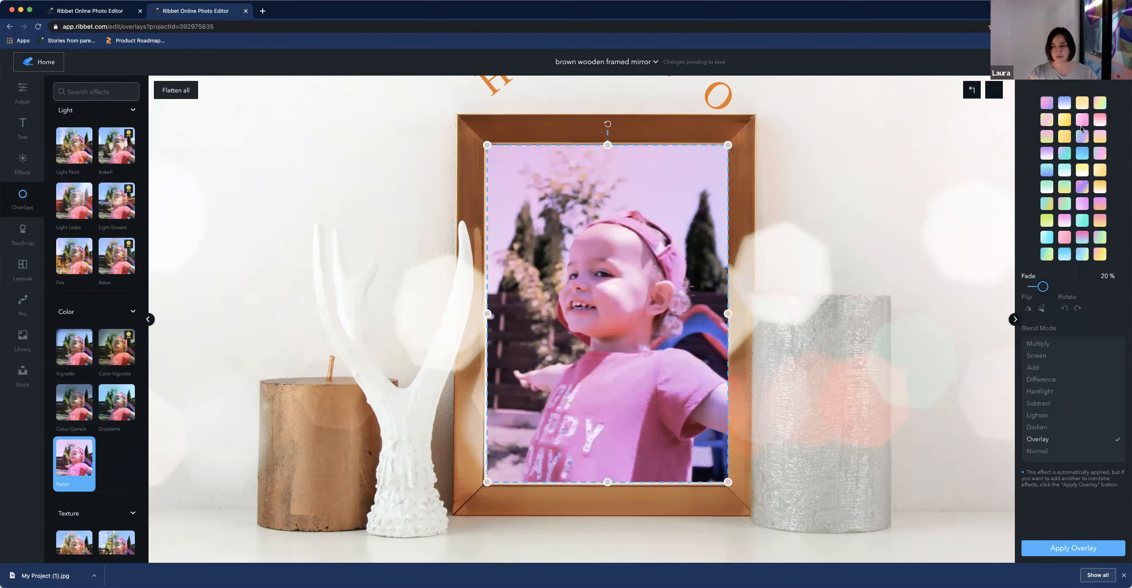
{"action": "scroll", "coordinate": [111, 484], "scroll_direction": "down", "scroll_amount": 2}
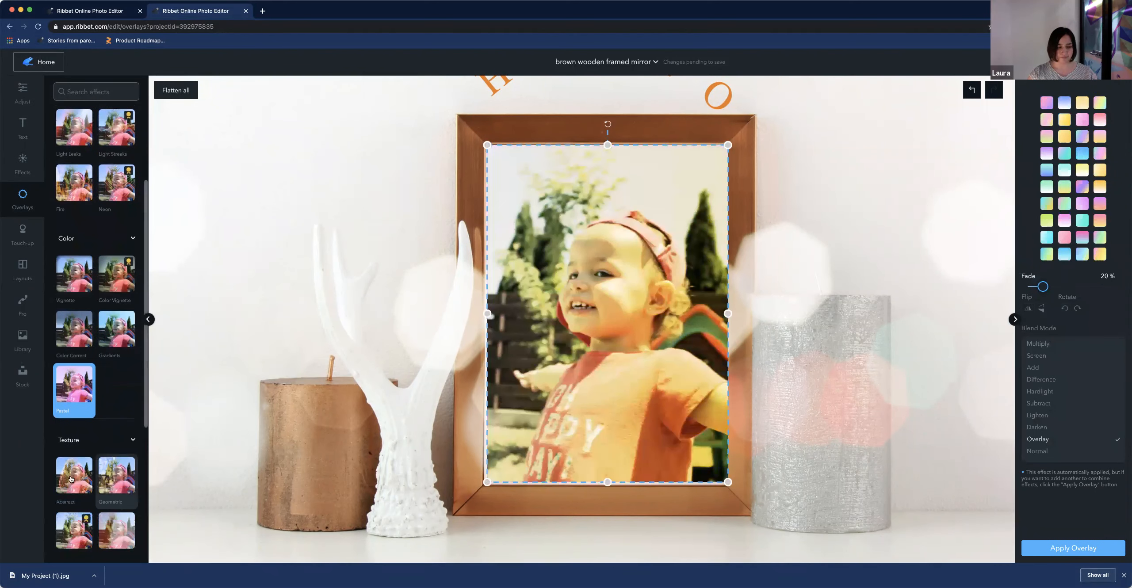
{"action": "left_click", "coordinate": [71, 479]}
{"action": "scroll", "coordinate": [70, 447], "scroll_direction": "down", "scroll_amount": 3}
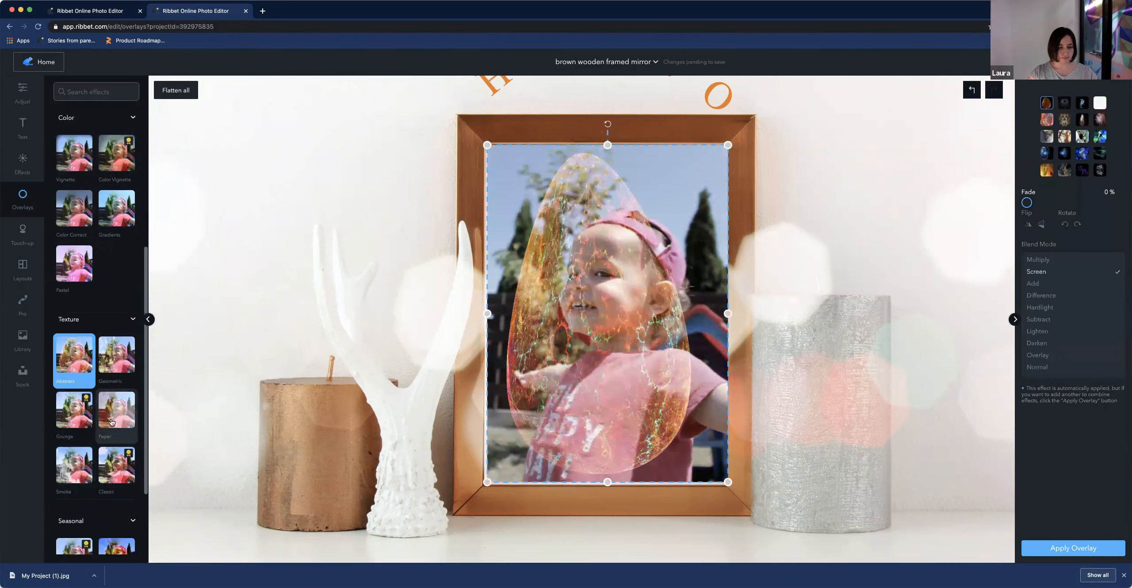
{"action": "left_click", "coordinate": [116, 412]}
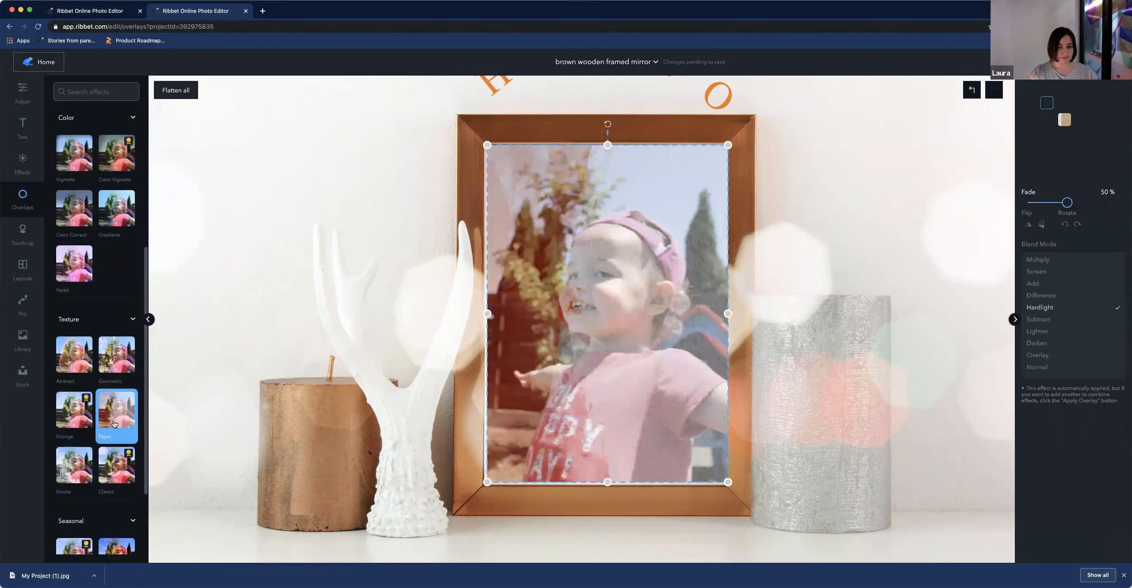
{"action": "scroll", "coordinate": [80, 424], "scroll_direction": "up", "scroll_amount": 6}
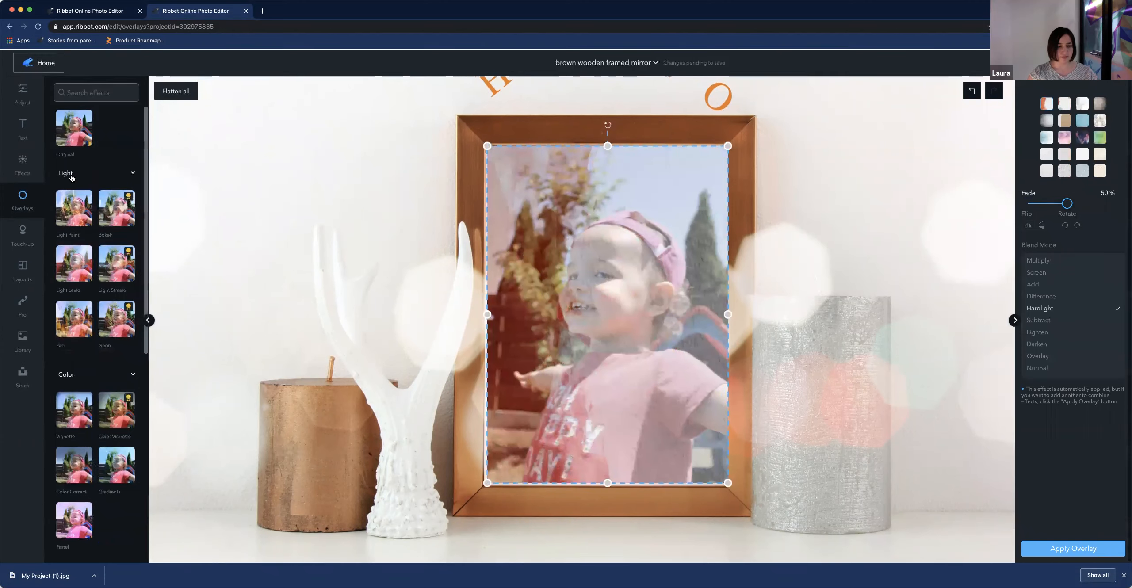
{"action": "left_click", "coordinate": [71, 134]}
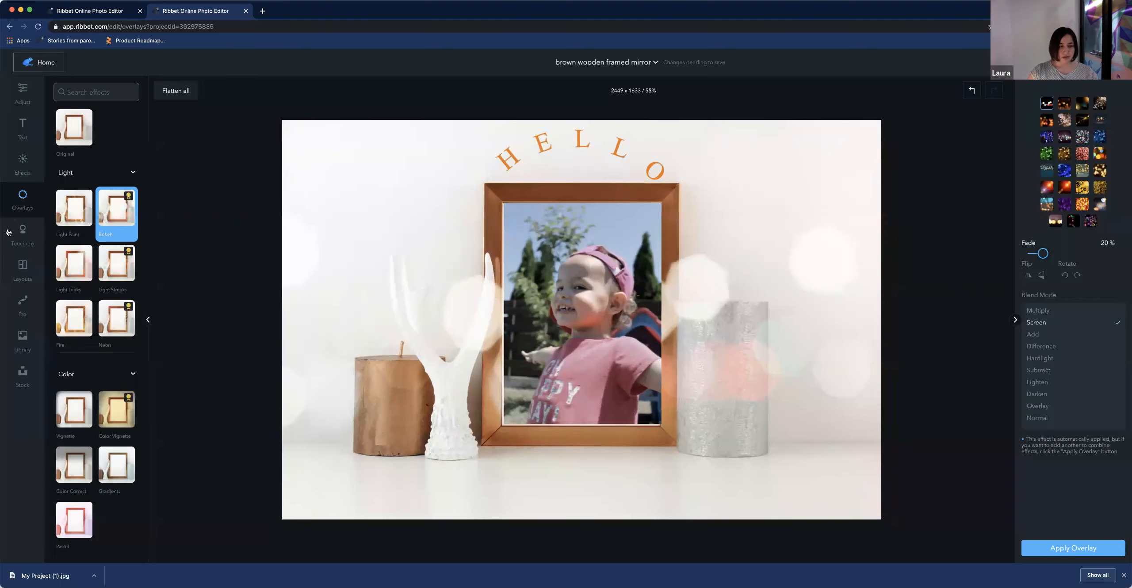
Zoom into the framed photo and open the Touch-up tools, browsing Airbrush and Shine Removal
{"action": "left_click", "coordinate": [23, 235]}
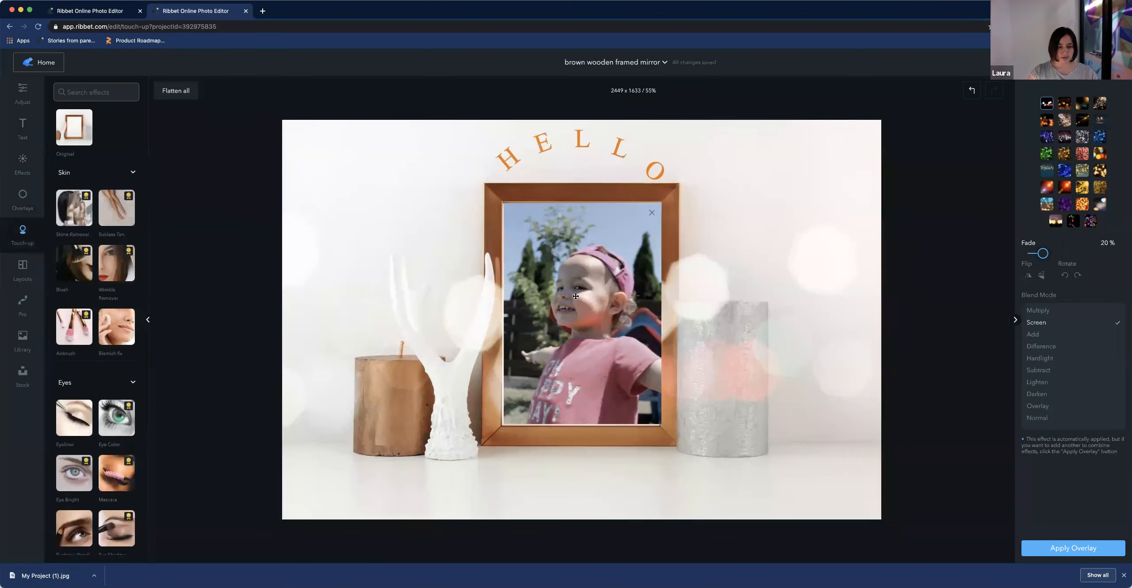
{"action": "scroll", "coordinate": [575, 295], "scroll_direction": "up", "scroll_amount": 10}
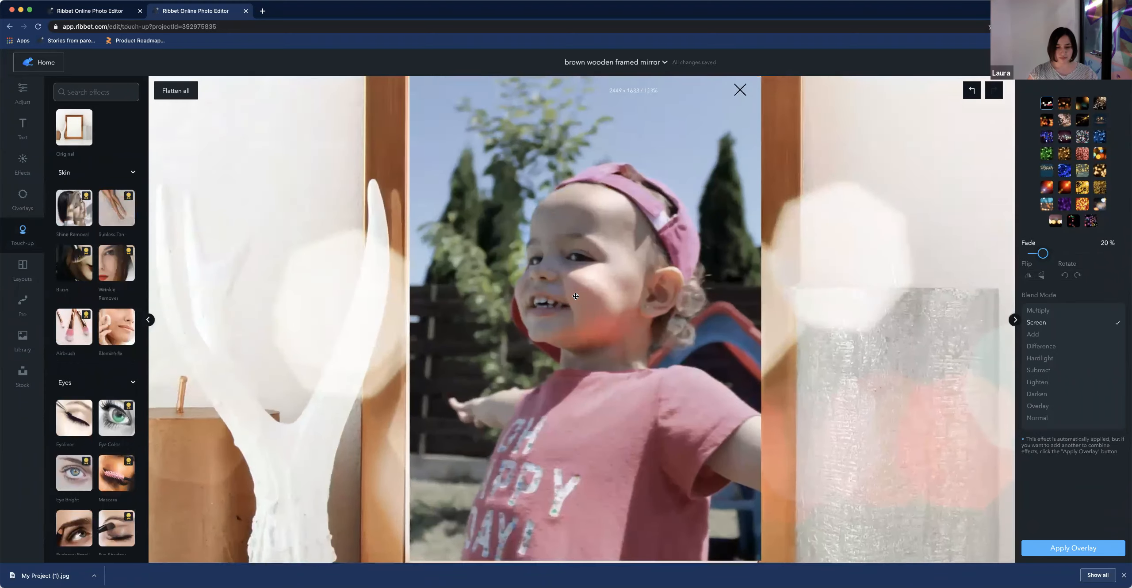
{"action": "scroll", "coordinate": [576, 296], "scroll_direction": "up", "scroll_amount": 3}
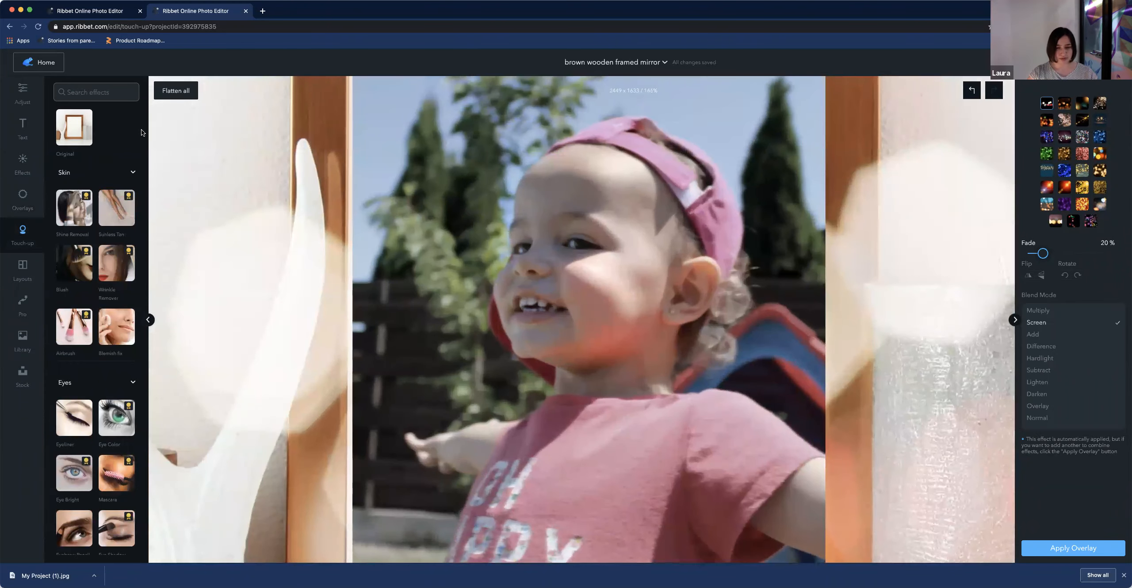
{"action": "left_click", "coordinate": [74, 327]}
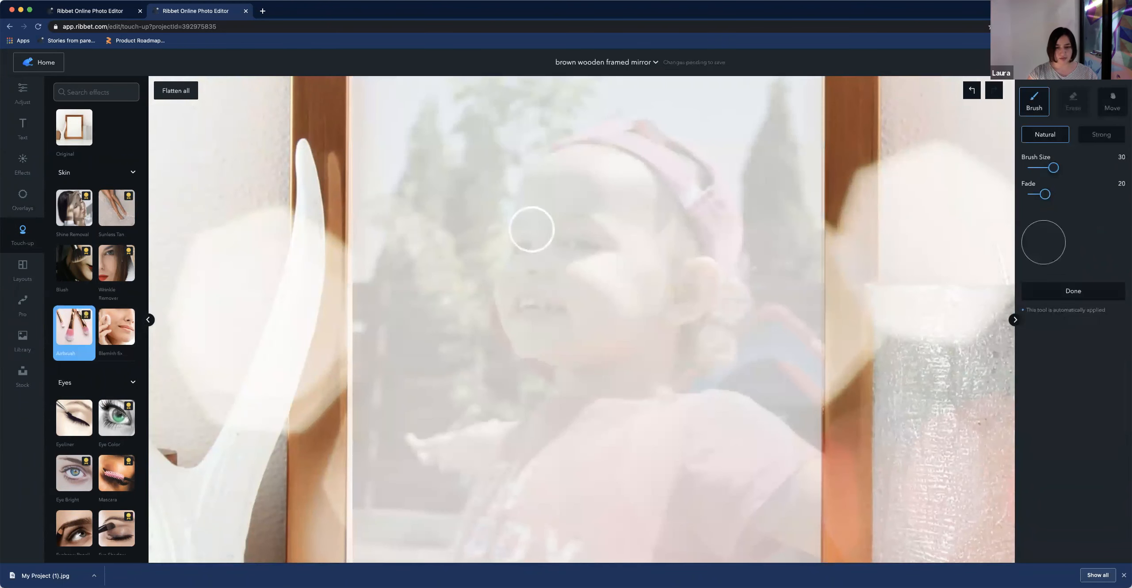
{"action": "left_click", "coordinate": [1111, 103]}
{"action": "left_click", "coordinate": [575, 228]}
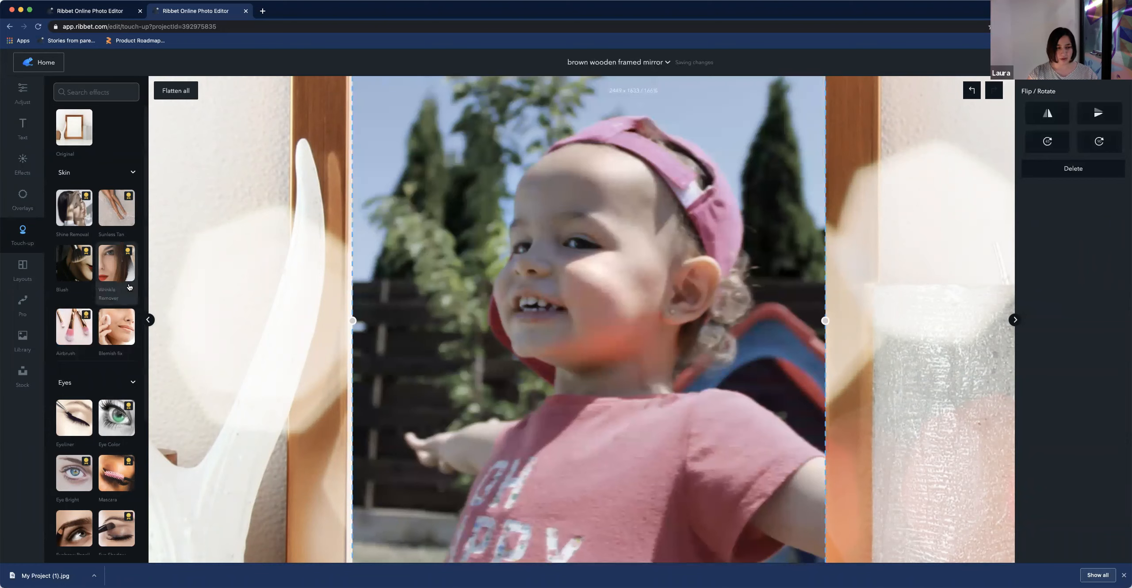
{"action": "left_click", "coordinate": [83, 215]}
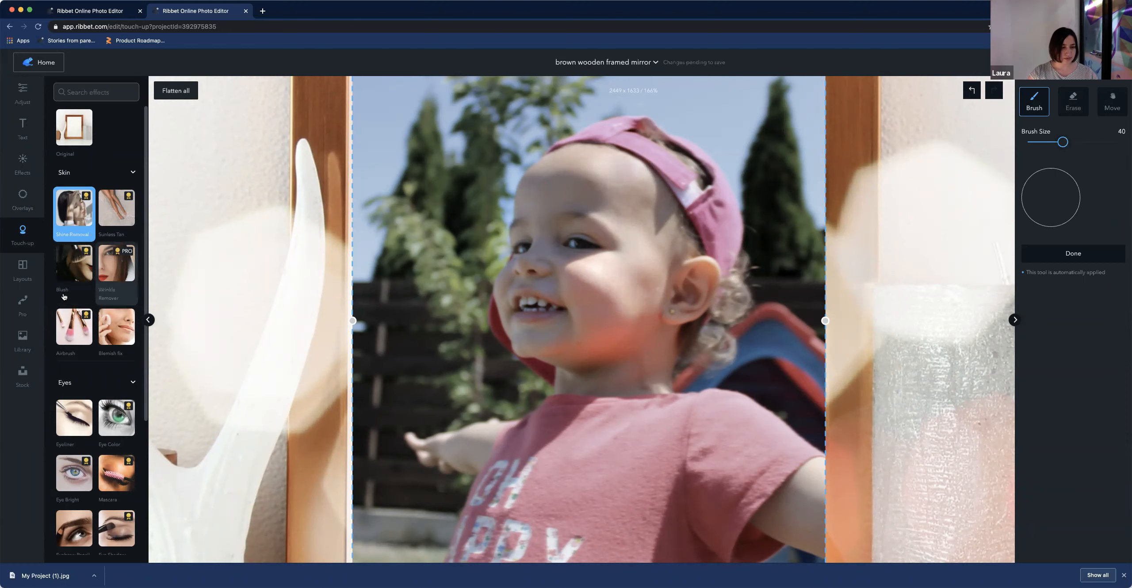
Airbrush the child's cheek with the brush size set to 17
{"action": "left_click", "coordinate": [74, 327]}
{"action": "left_click_drag", "start_coordinate": [1053, 170], "coordinate": [1040, 171]}
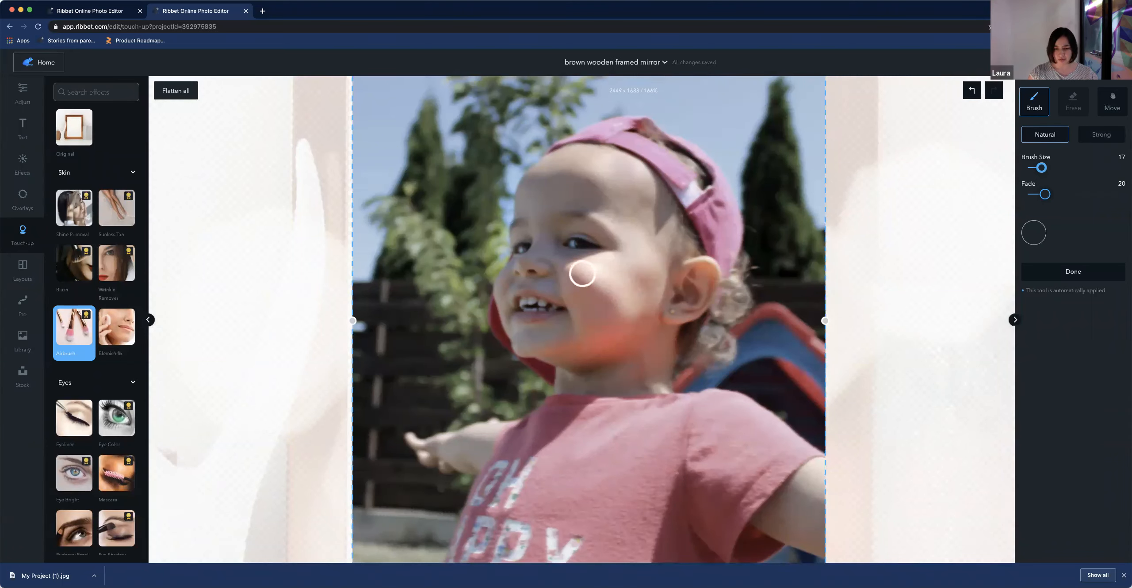
{"action": "mouse_move", "coordinate": [587, 273]}
{"action": "left_mouse_down"}
{"action": "mouse_move", "coordinate": [620, 305]}
{"action": "mouse_move", "coordinate": [601, 290]}
{"action": "mouse_move", "coordinate": [620, 305]}
{"action": "left_mouse_up"}
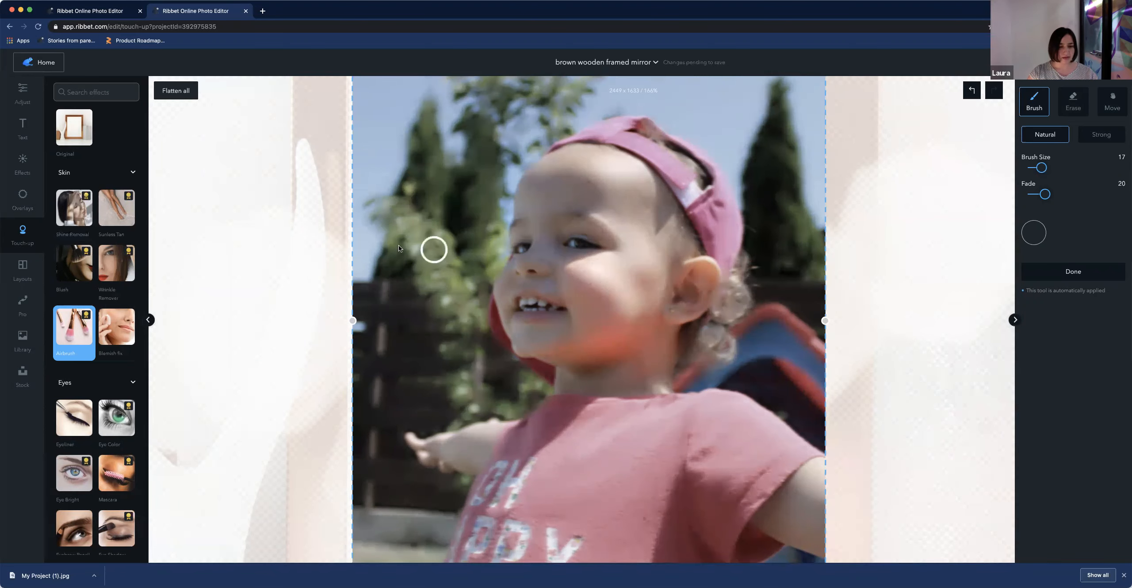
{"action": "left_click", "coordinate": [259, 241]}
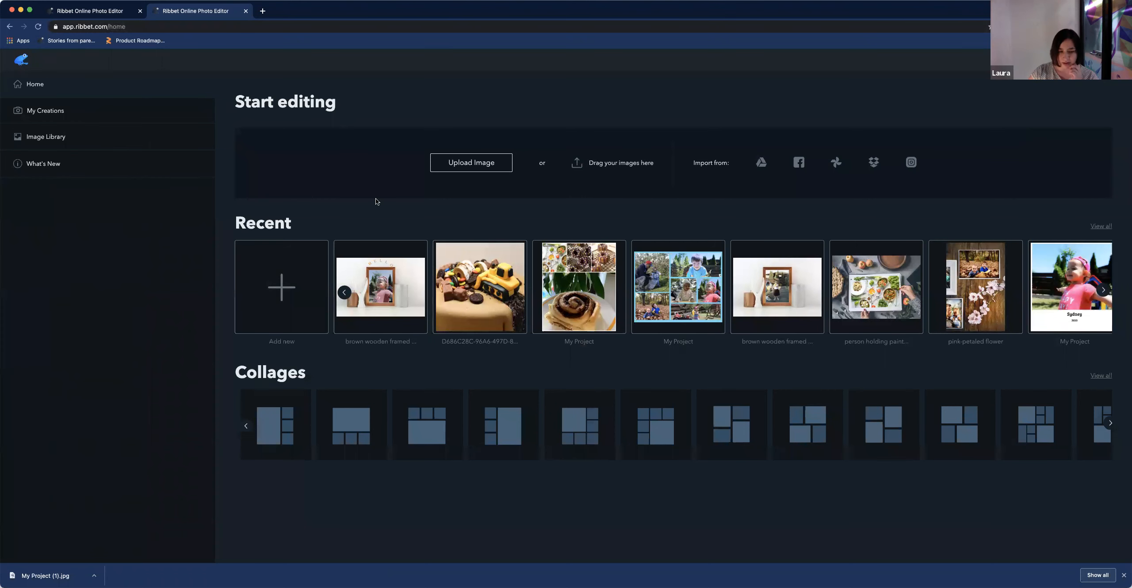
Reopen the brown wooden framed mirror project and set its exposure to -59
{"action": "left_click", "coordinate": [400, 292]}
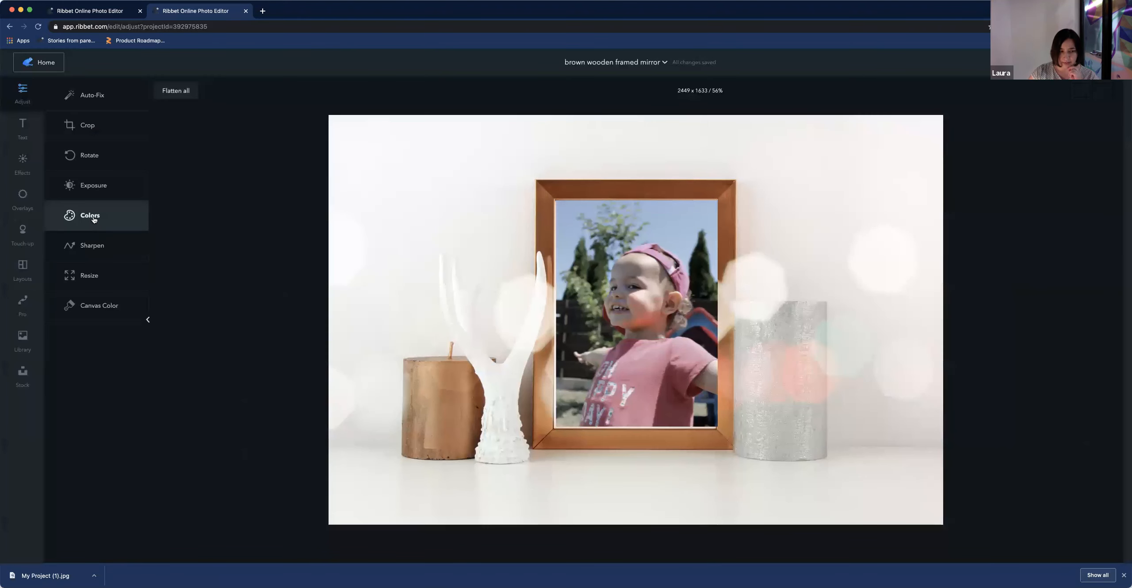
{"action": "left_click", "coordinate": [91, 186]}
{"action": "left_click_drag", "start_coordinate": [1073, 131], "coordinate": [1046, 132]}
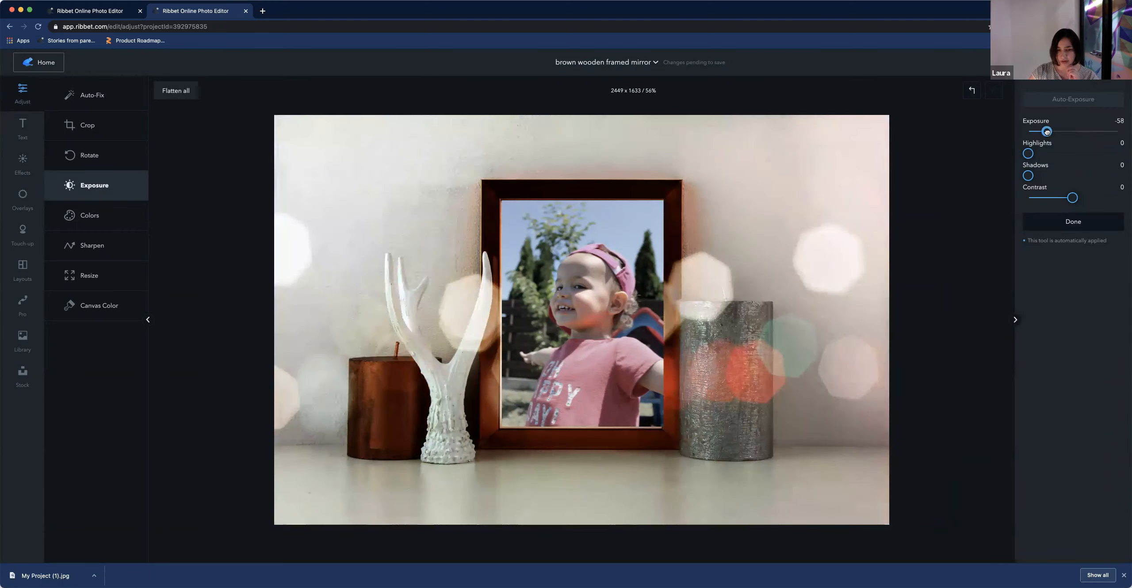
Close the second editor tab and reopen the framed mirror project from Home
{"action": "left_click", "coordinate": [246, 11]}
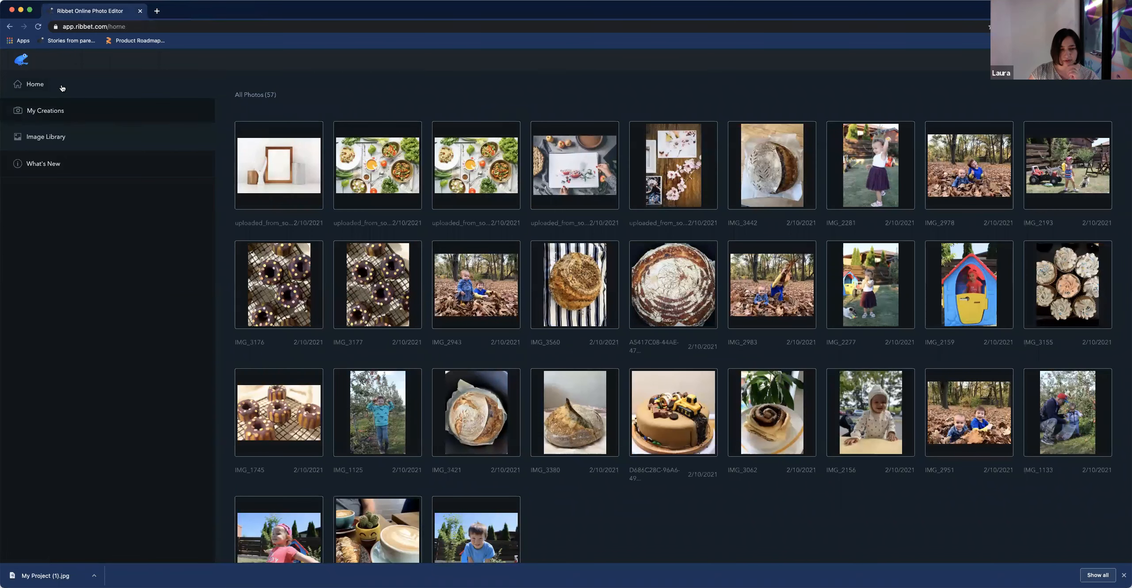
{"action": "left_click", "coordinate": [44, 84]}
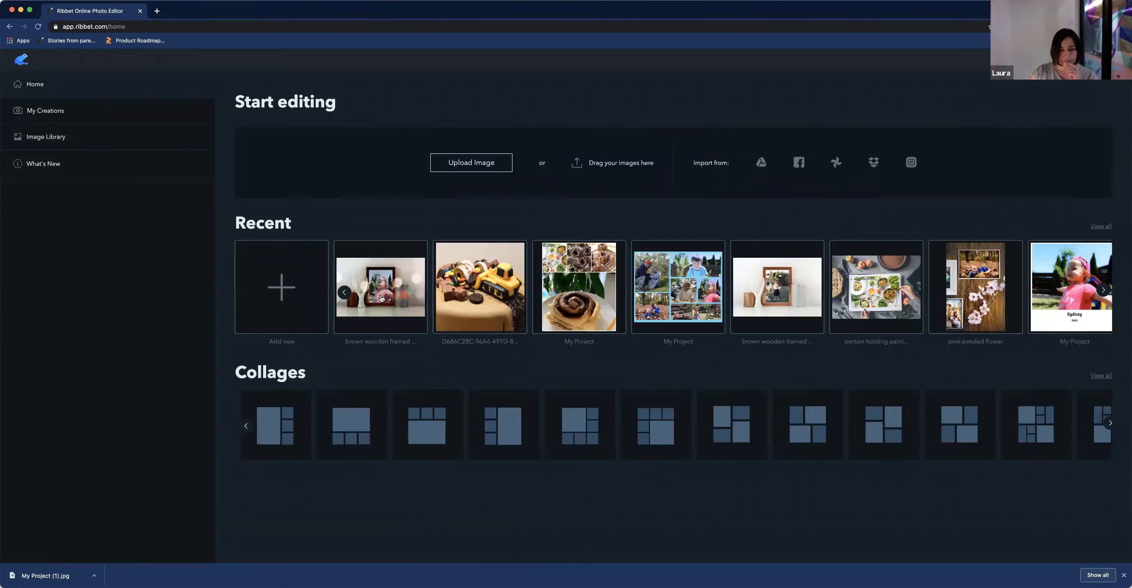
{"action": "left_click", "coordinate": [396, 296]}
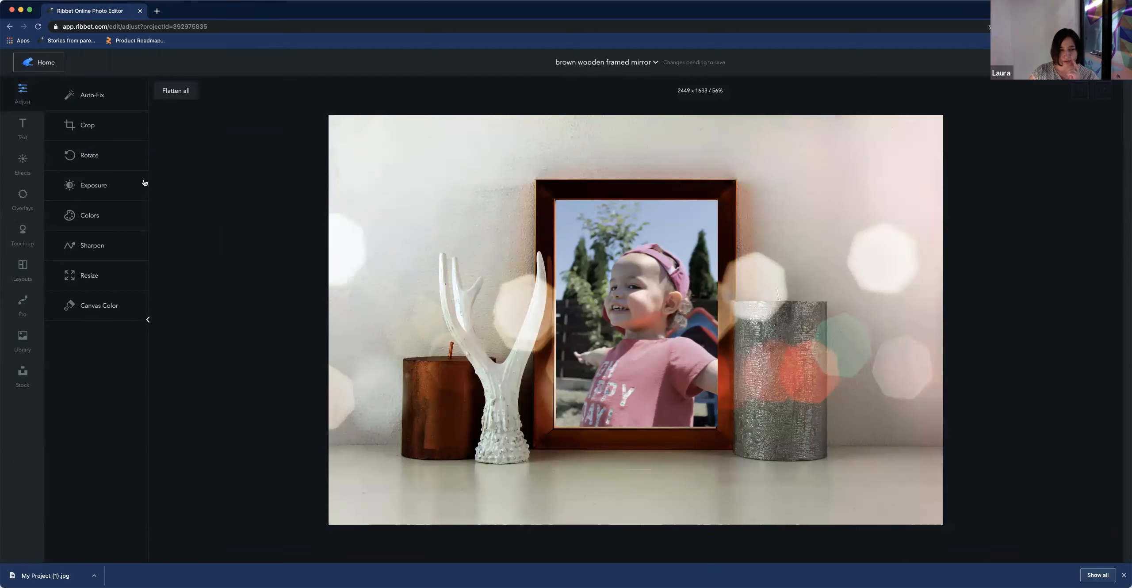
Set the mockup's colour saturation to 21% and cancel leaving the page
{"action": "left_click", "coordinate": [90, 215]}
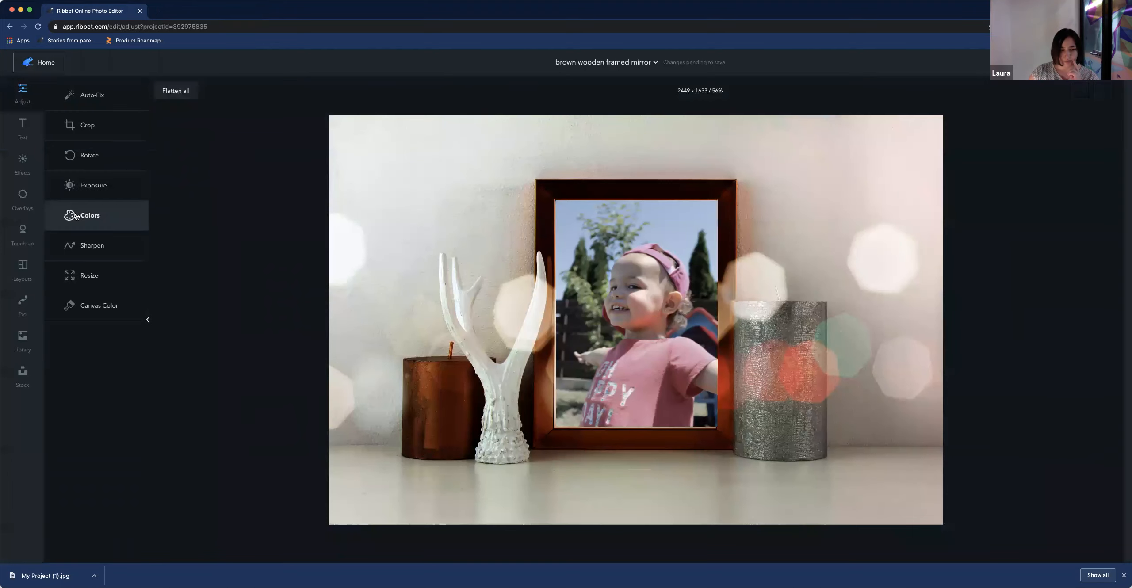
{"action": "mouse_move", "coordinate": [1071, 138]}
{"action": "left_mouse_down"}
{"action": "mouse_move", "coordinate": [1059, 138]}
{"action": "mouse_move", "coordinate": [1082, 139]}
{"action": "left_mouse_up"}
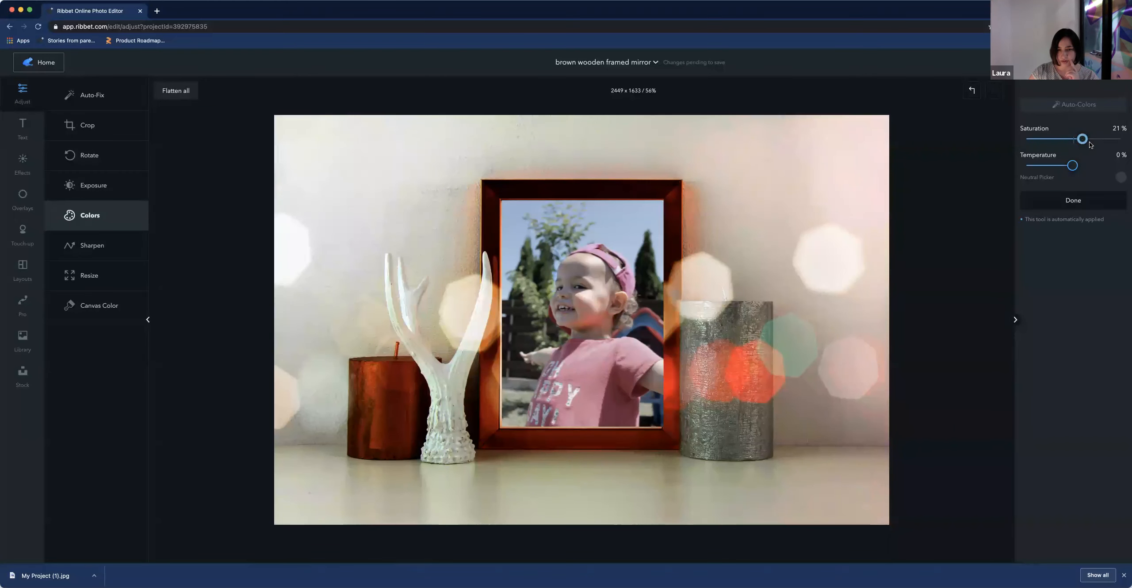
{"action": "left_click", "coordinate": [140, 10]}
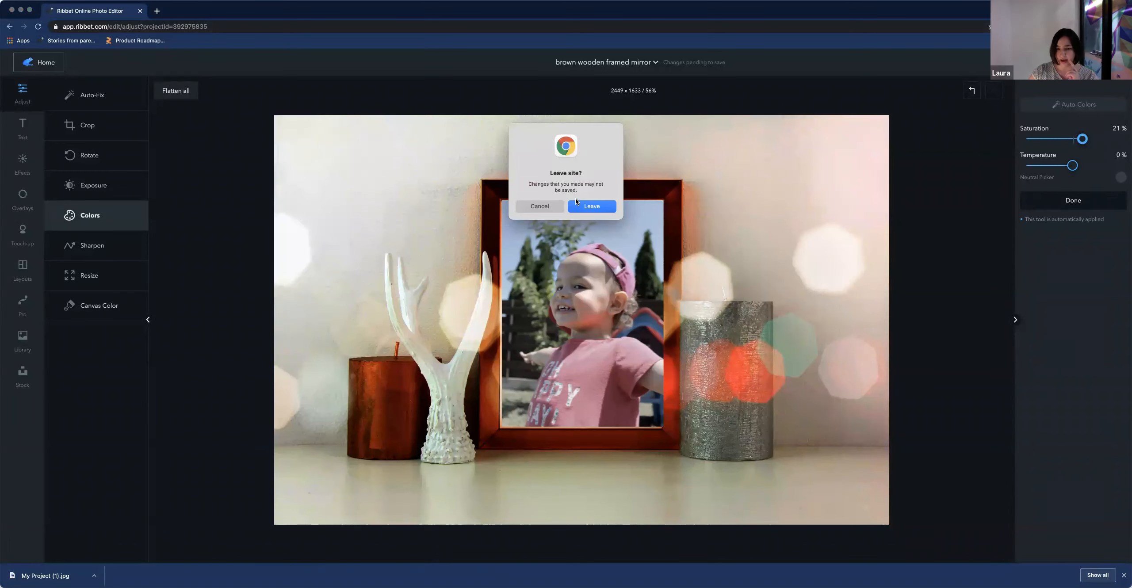
{"action": "left_click", "coordinate": [544, 209]}
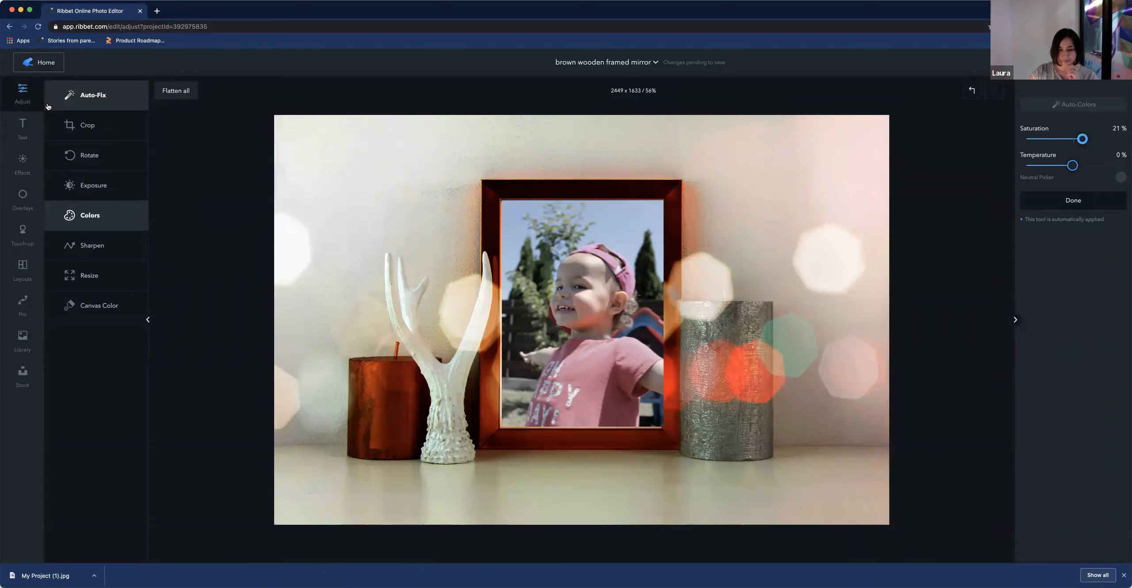
Return Home and start a new 1000 × 1000 pixel blank canvas project
{"action": "left_click", "coordinate": [42, 63]}
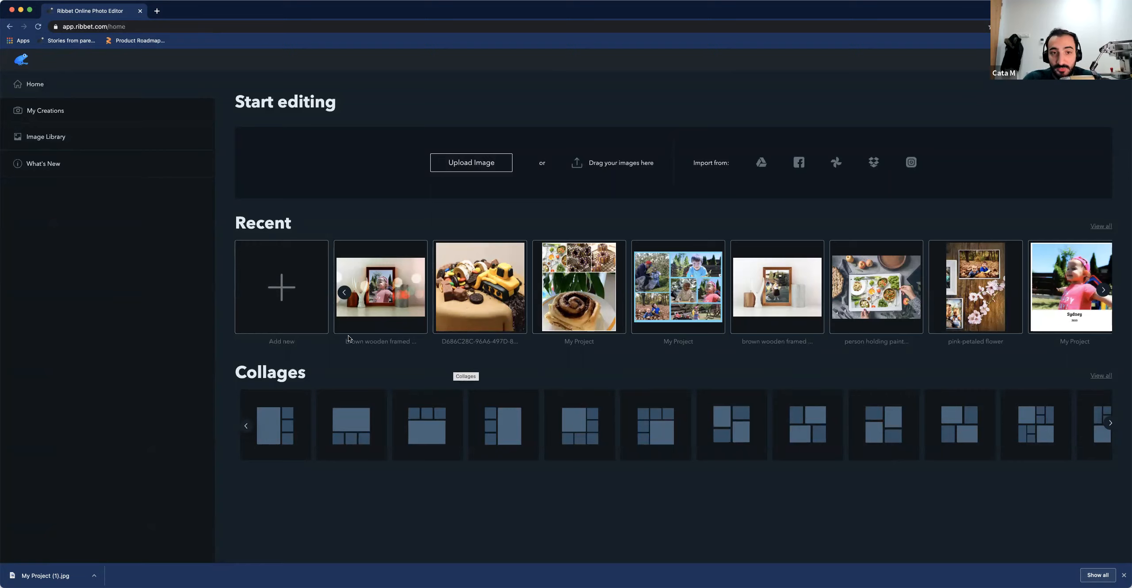
{"action": "left_click", "coordinate": [332, 252]}
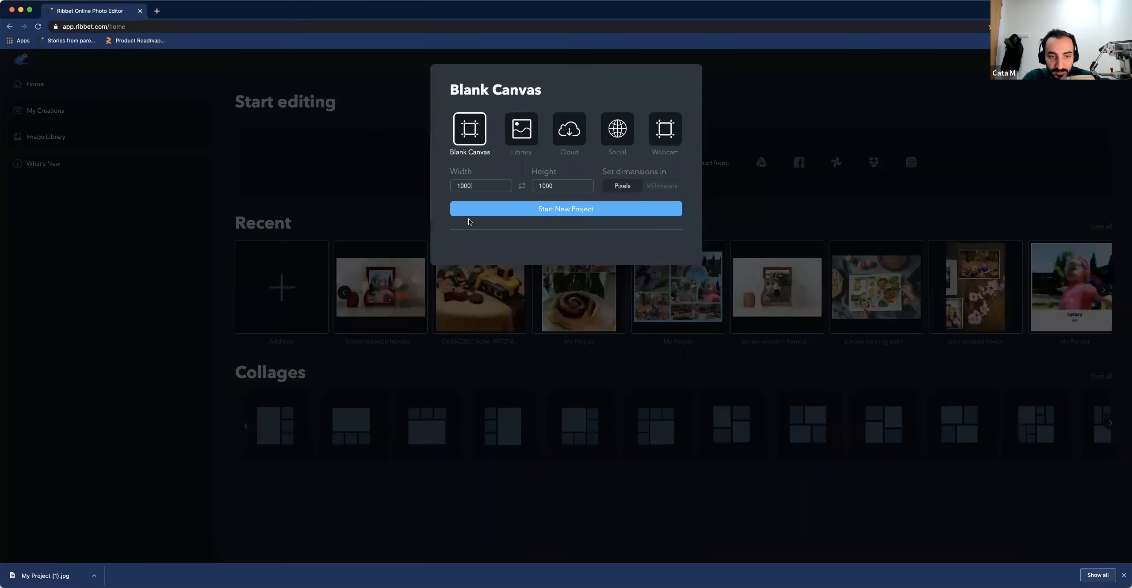
{"action": "left_click", "coordinate": [563, 210]}
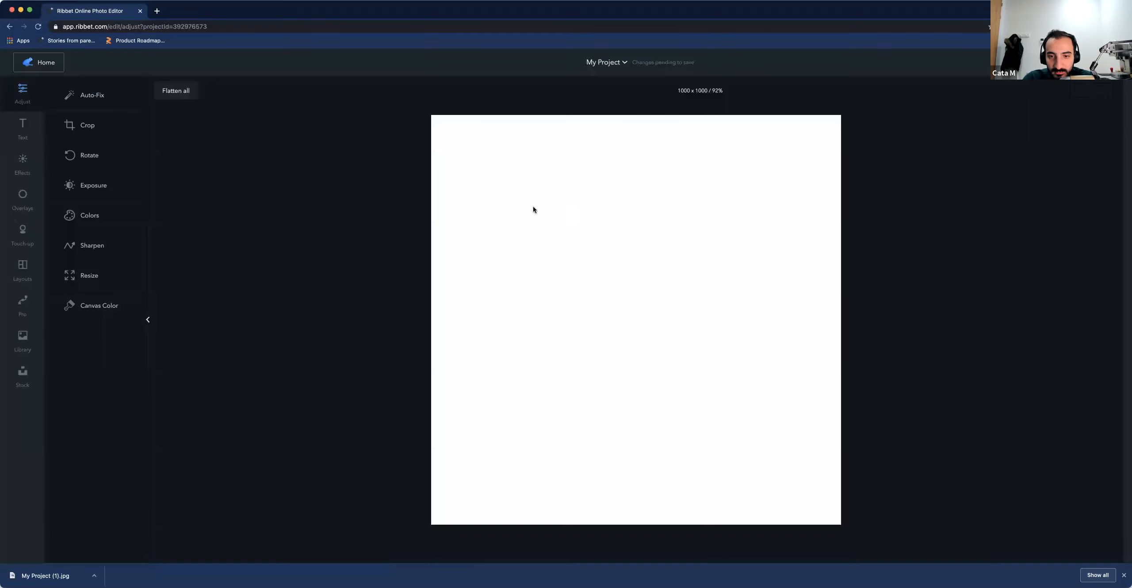
Add a text box to the blank canvas and place the cursor in it
{"action": "left_click", "coordinate": [26, 133]}
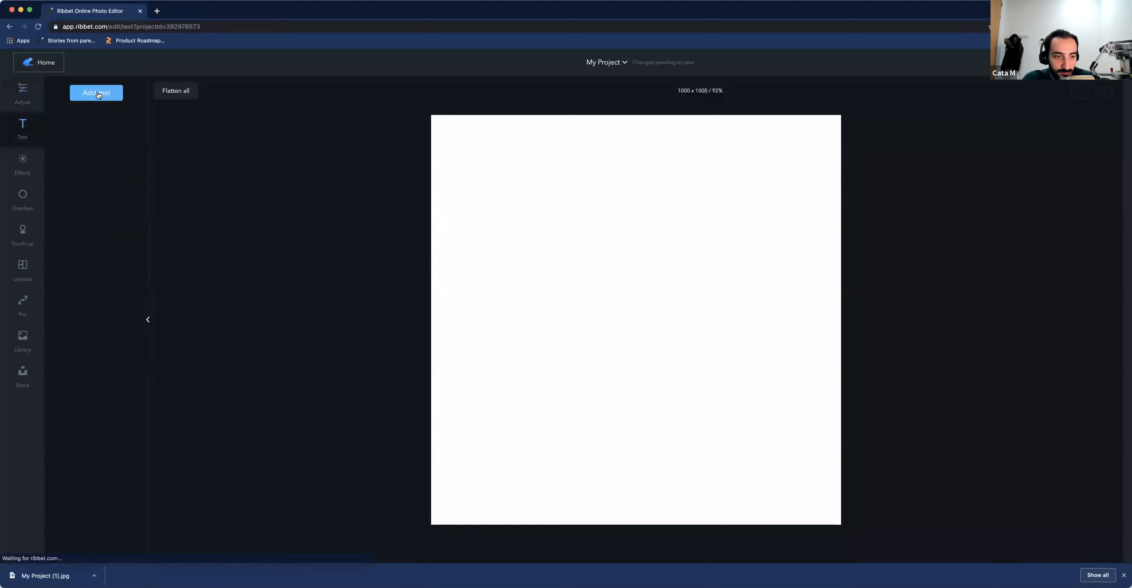
{"action": "left_click_drag", "start_coordinate": [1024, 155], "coordinate": [1107, 196]}
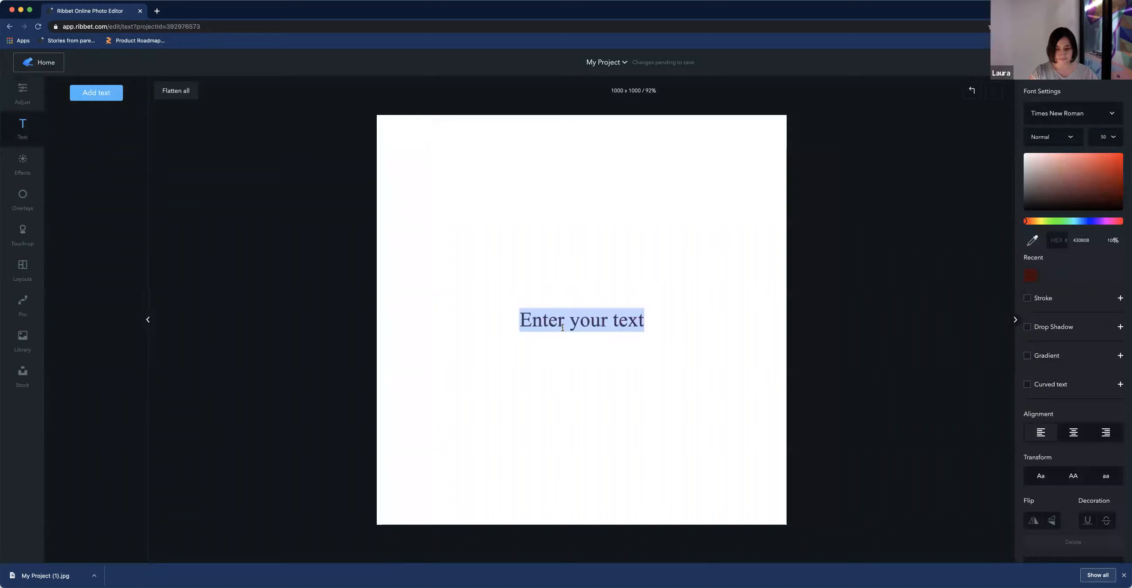
{"action": "left_click", "coordinate": [589, 322]}
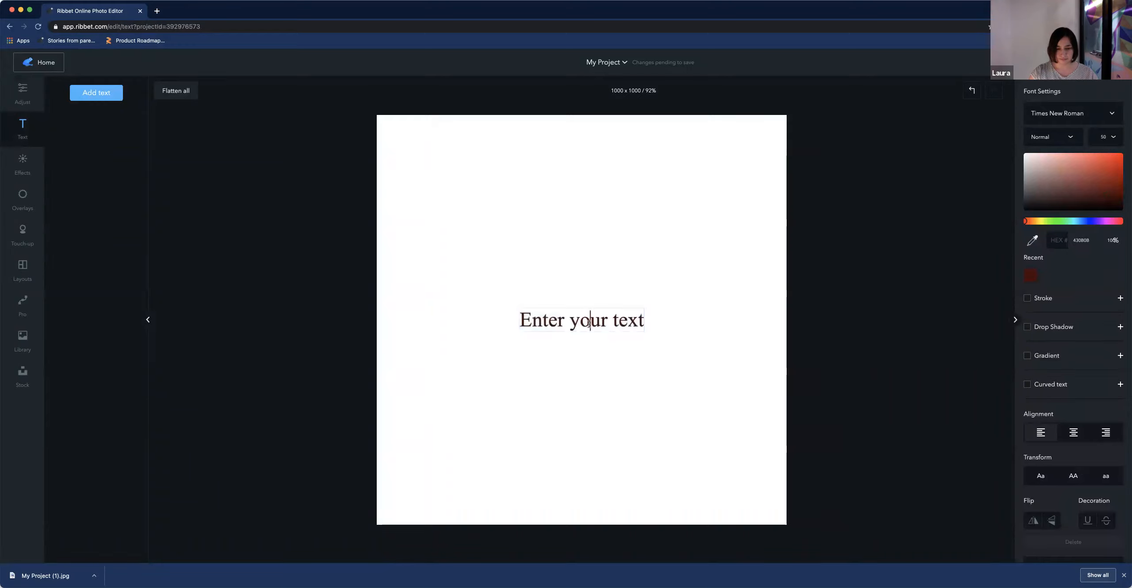
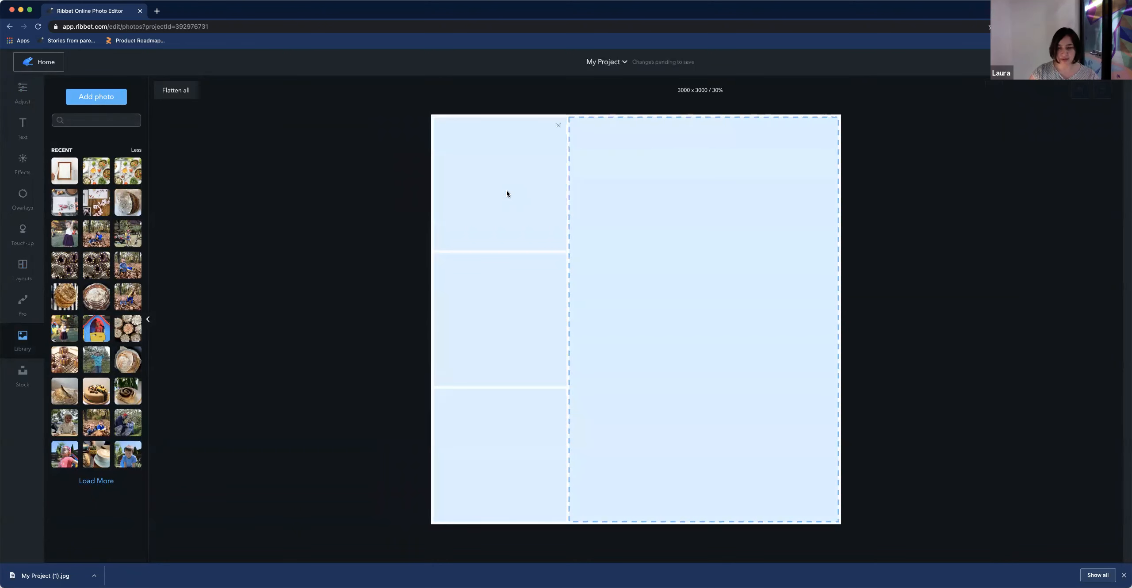
Fill the top-left collage cell with the toddler photo and reposition the photo within the cell
{"action": "mouse_move", "coordinate": [458, 183]}
{"action": "left_mouse_down"}
{"action": "mouse_move", "coordinate": [456, 208]}
{"action": "mouse_move", "coordinate": [465, 188]}
{"action": "left_mouse_up"}
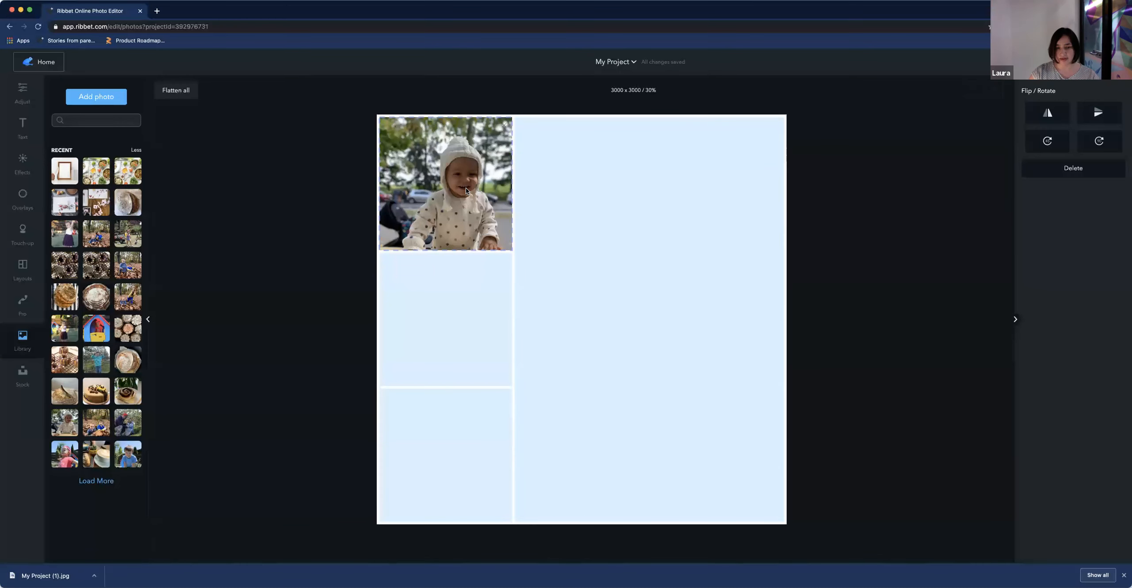
{"action": "left_click_drag", "start_coordinate": [563, 267], "coordinate": [581, 315]}
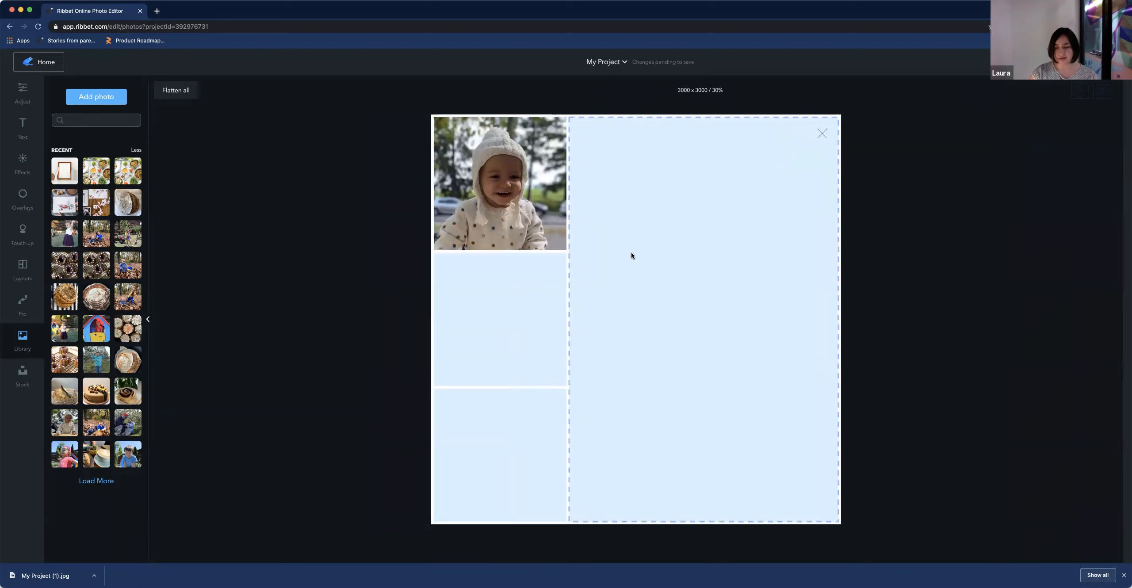
{"action": "left_click", "coordinate": [506, 221]}
{"action": "left_click_drag", "start_coordinate": [471, 215], "coordinate": [438, 177]}
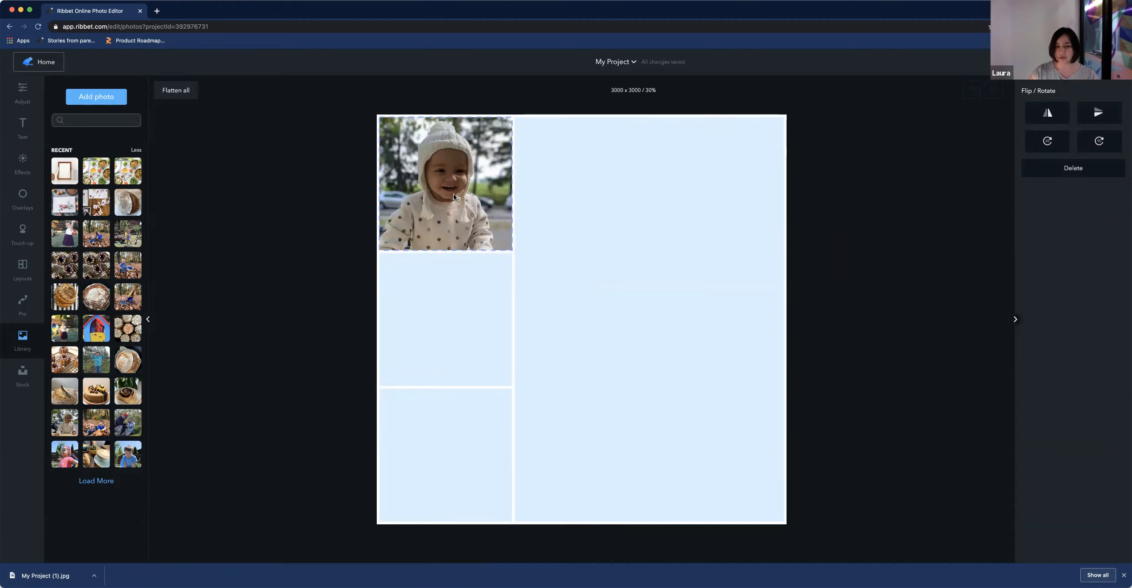
{"action": "left_click_drag", "start_coordinate": [451, 195], "coordinate": [451, 198]}
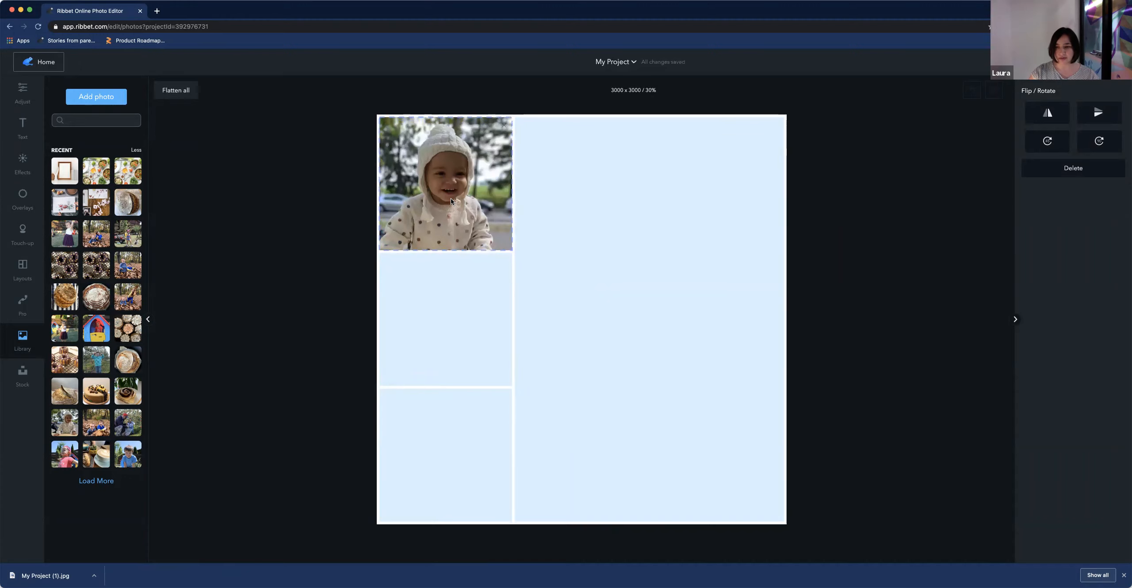
{"action": "left_click", "coordinate": [575, 246]}
Add the photo of two children in leaves to the middle-left cell and adjust its size and position
{"action": "left_click_drag", "start_coordinate": [100, 433], "coordinate": [501, 332]}
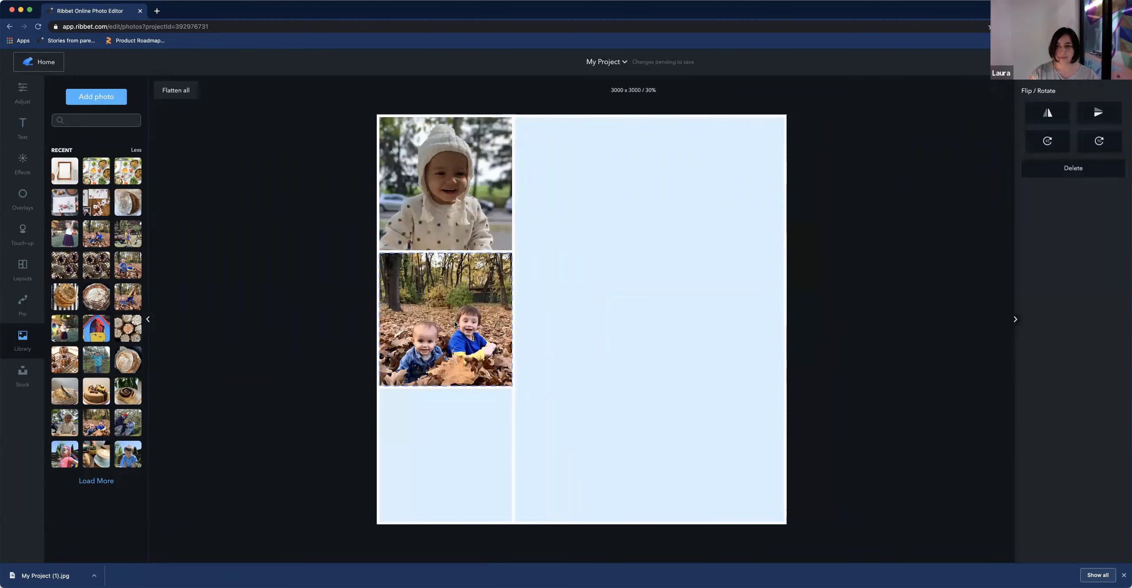
{"action": "left_click", "coordinate": [456, 326]}
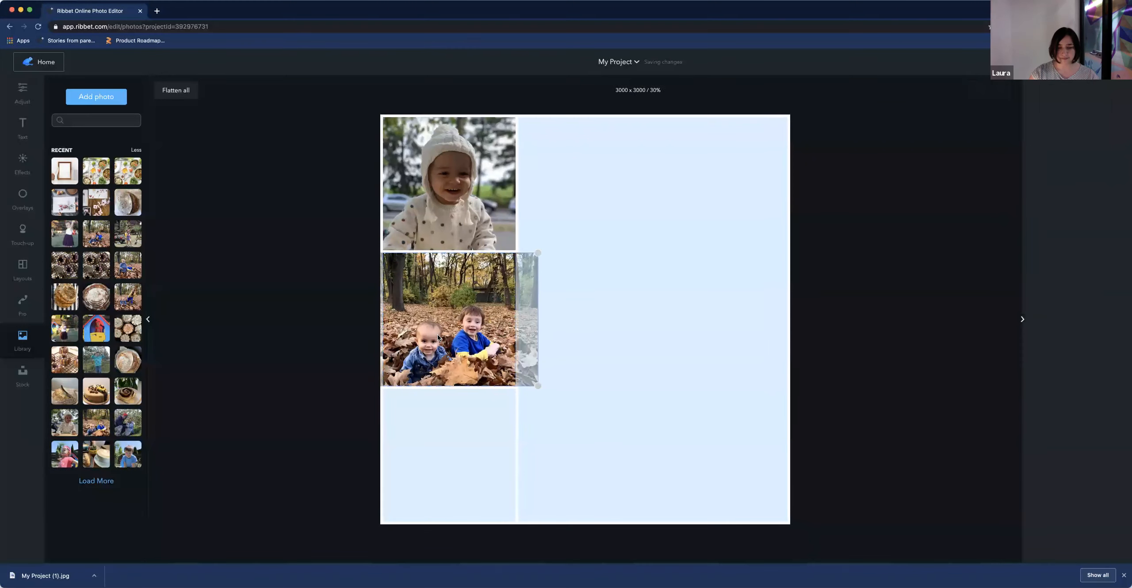
{"action": "left_click_drag", "start_coordinate": [589, 386], "coordinate": [615, 410]}
{"action": "left_click_drag", "start_coordinate": [478, 345], "coordinate": [470, 331]}
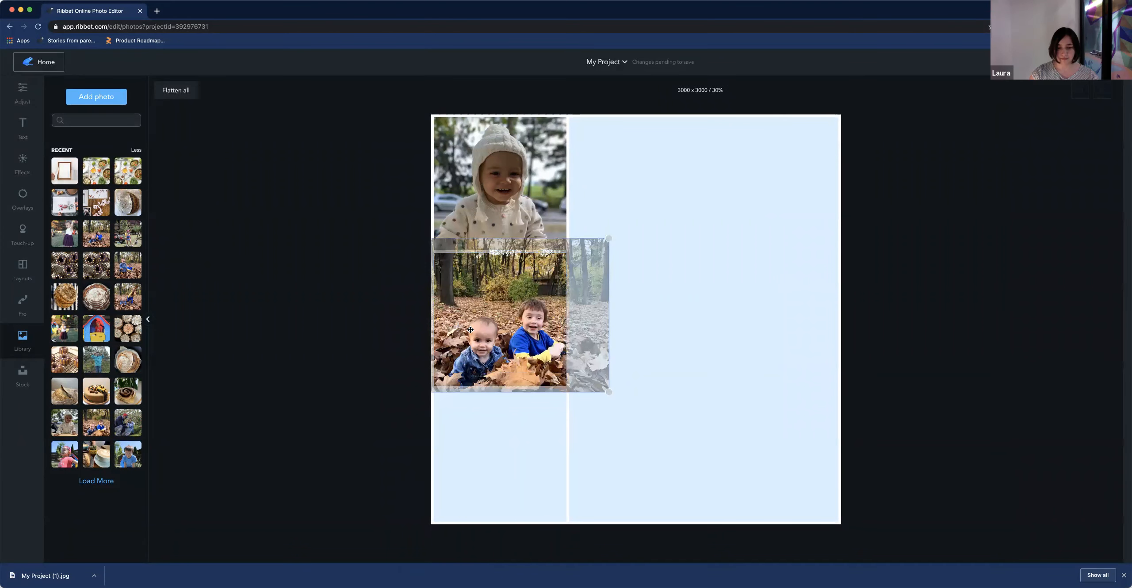
{"action": "left_click", "coordinate": [677, 369]}
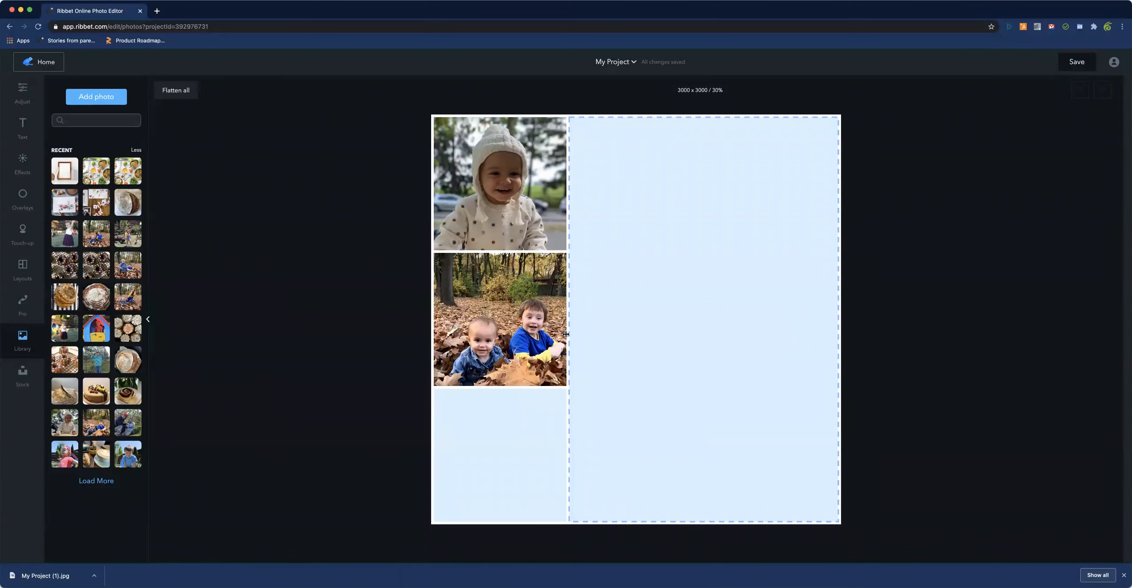
{"action": "left_click_drag", "start_coordinate": [502, 333], "coordinate": [517, 332]}
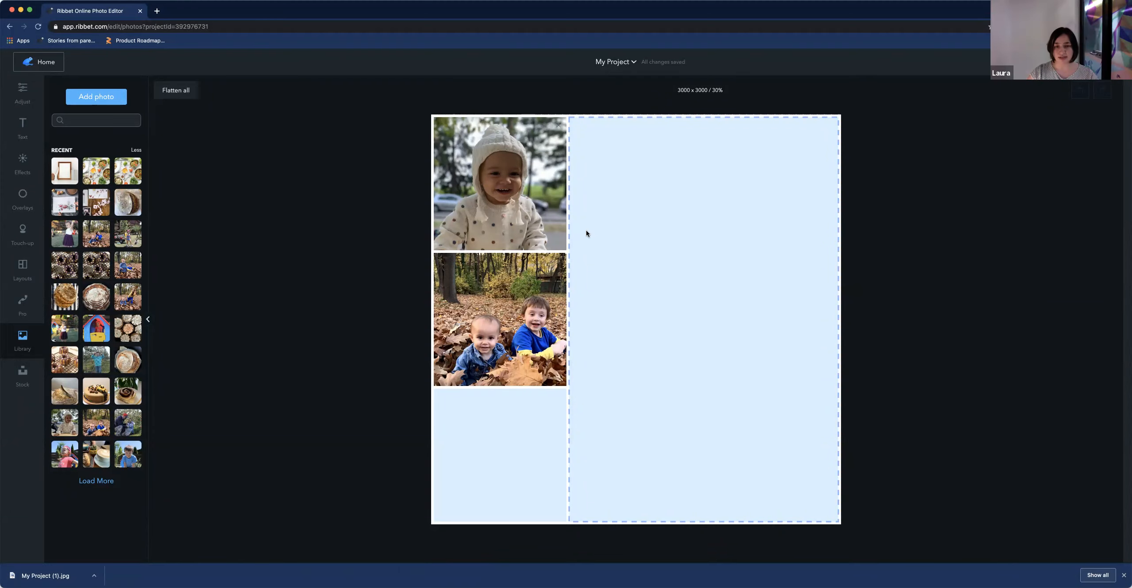
Return Home and reopen the collage project from My Creations
{"action": "left_click", "coordinate": [62, 69]}
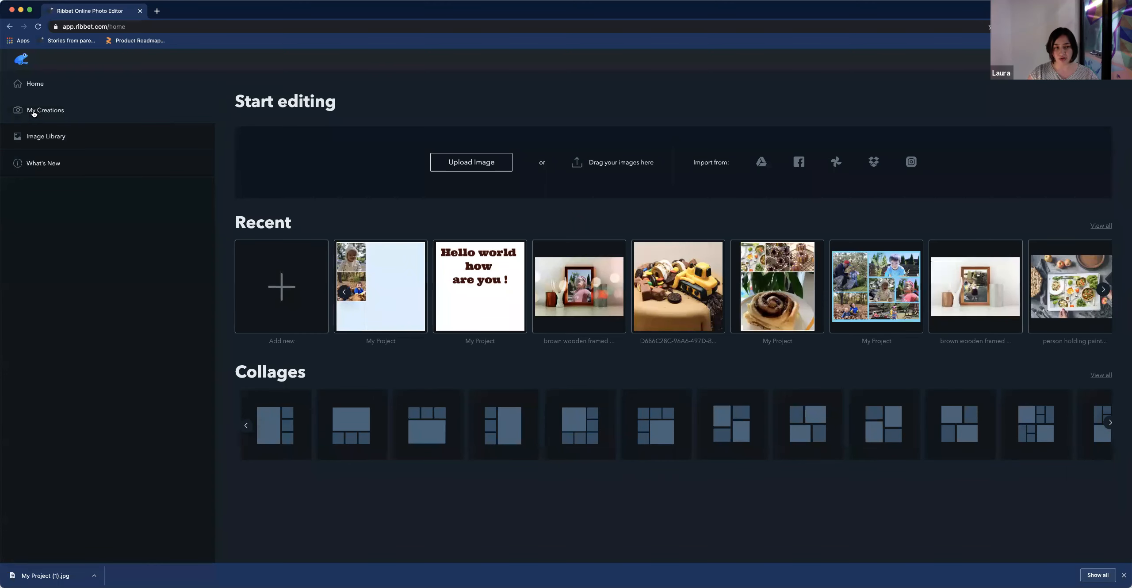
{"action": "left_click", "coordinate": [49, 110]}
{"action": "left_click", "coordinate": [260, 159]}
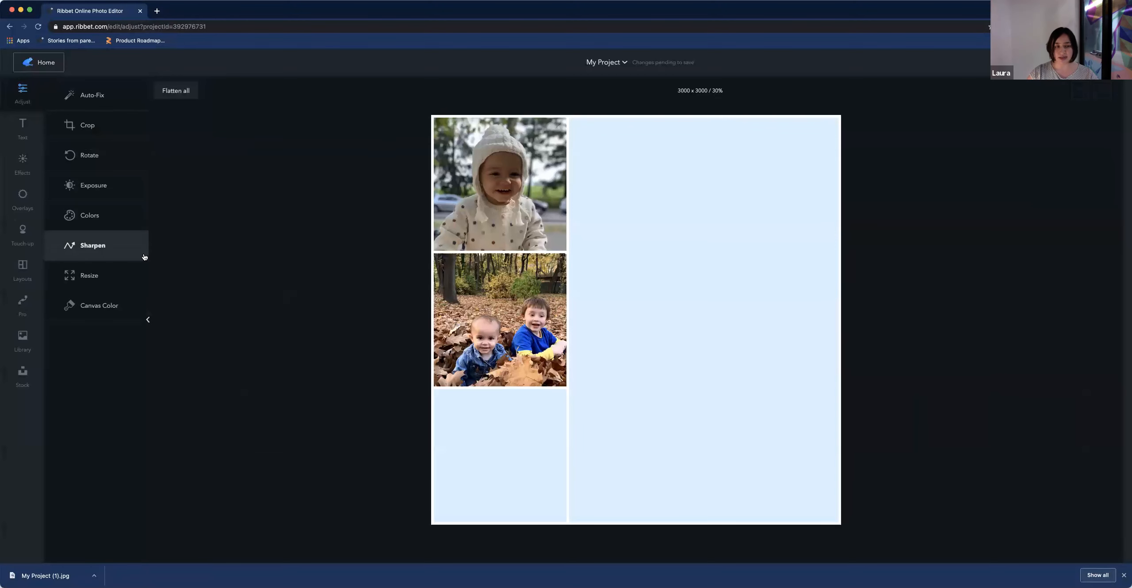
Add the apple-orchard photo to the large right cell and apply the Sepia effect to it
{"action": "left_click", "coordinate": [18, 336]}
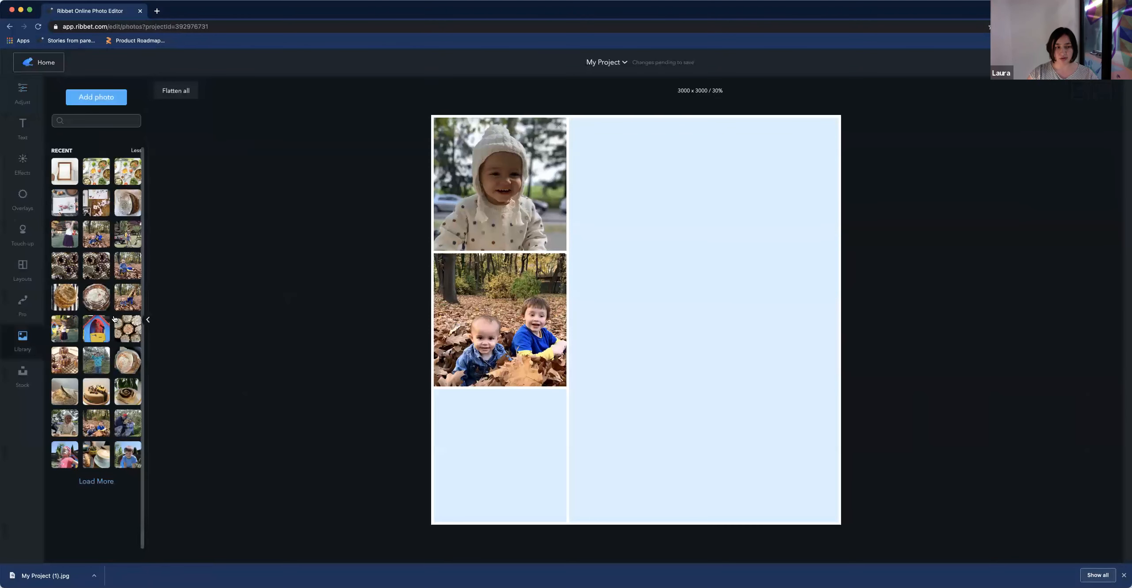
{"action": "left_click_drag", "start_coordinate": [97, 362], "coordinate": [654, 288]}
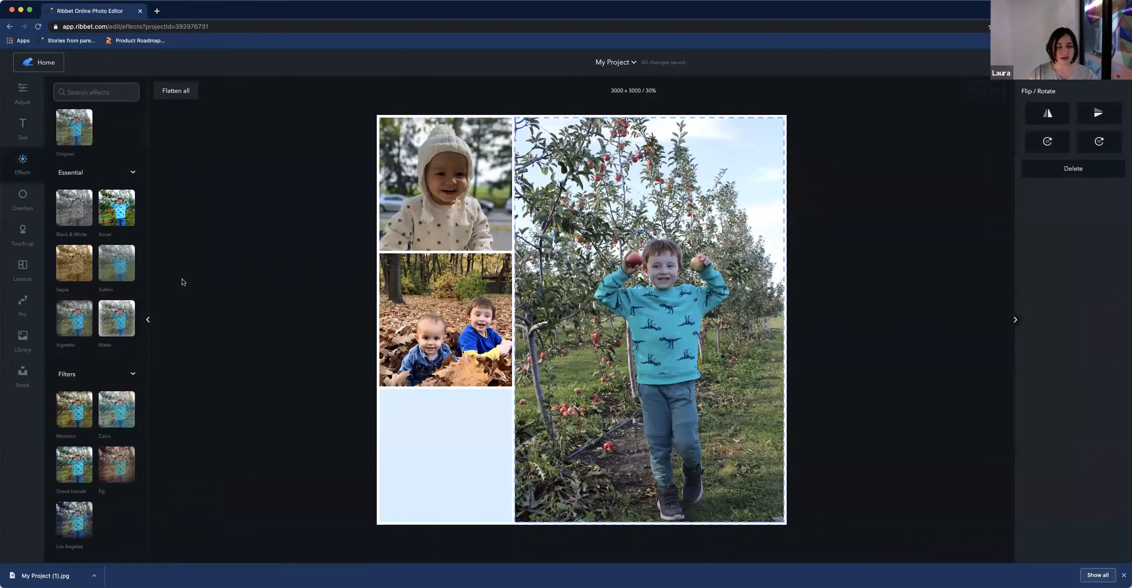
{"action": "left_click", "coordinate": [74, 264]}
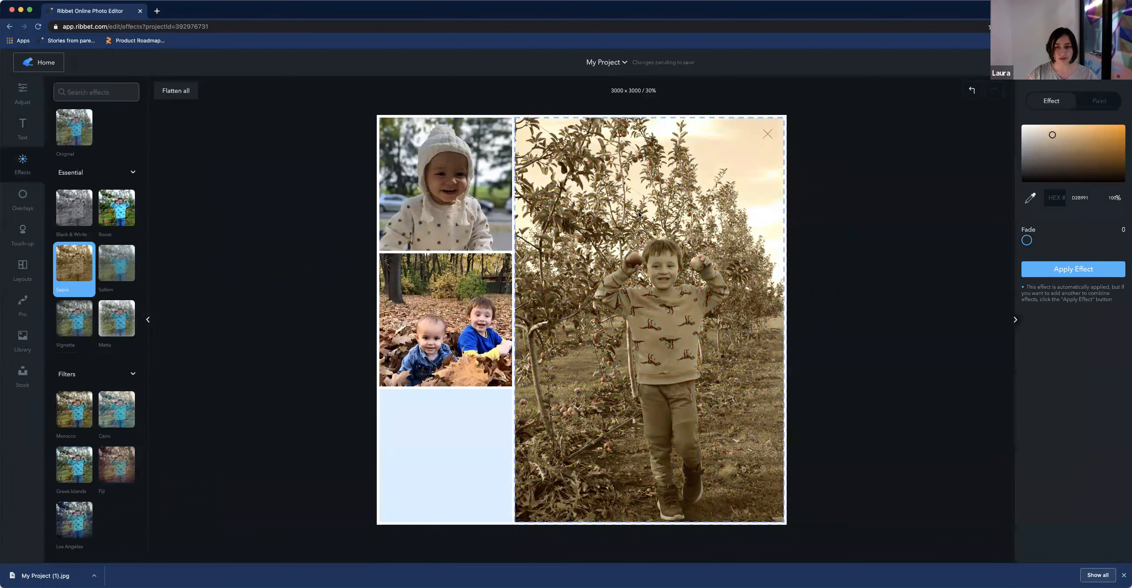
{"action": "left_click", "coordinate": [640, 63]}
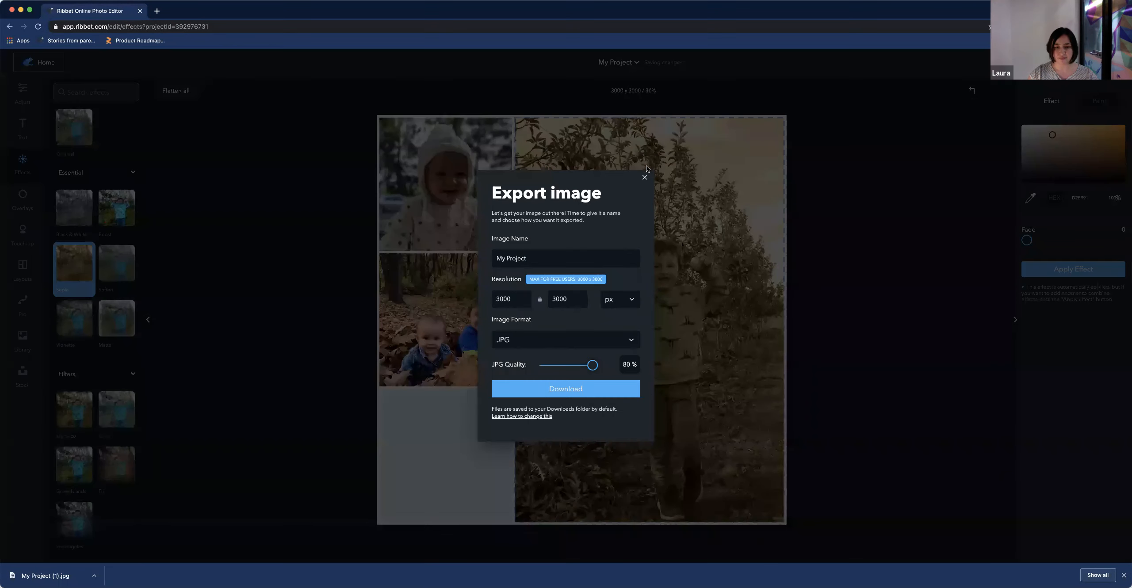
{"action": "left_click", "coordinate": [71, 66]}
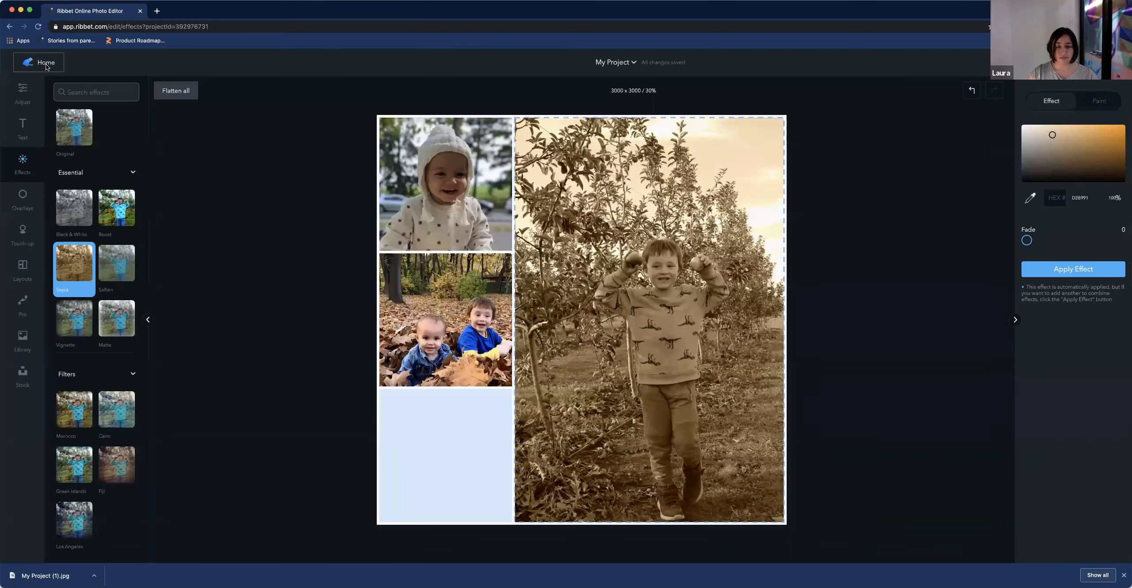
Return Home and reopen the collage project from the recent projects
{"action": "left_click", "coordinate": [47, 64]}
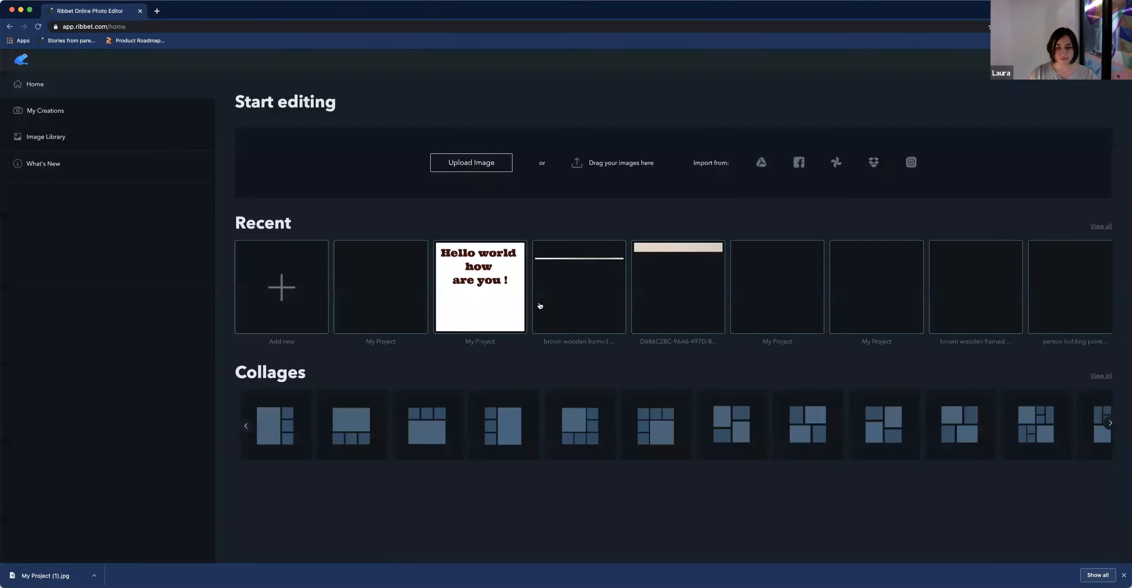
{"action": "left_click", "coordinate": [400, 301]}
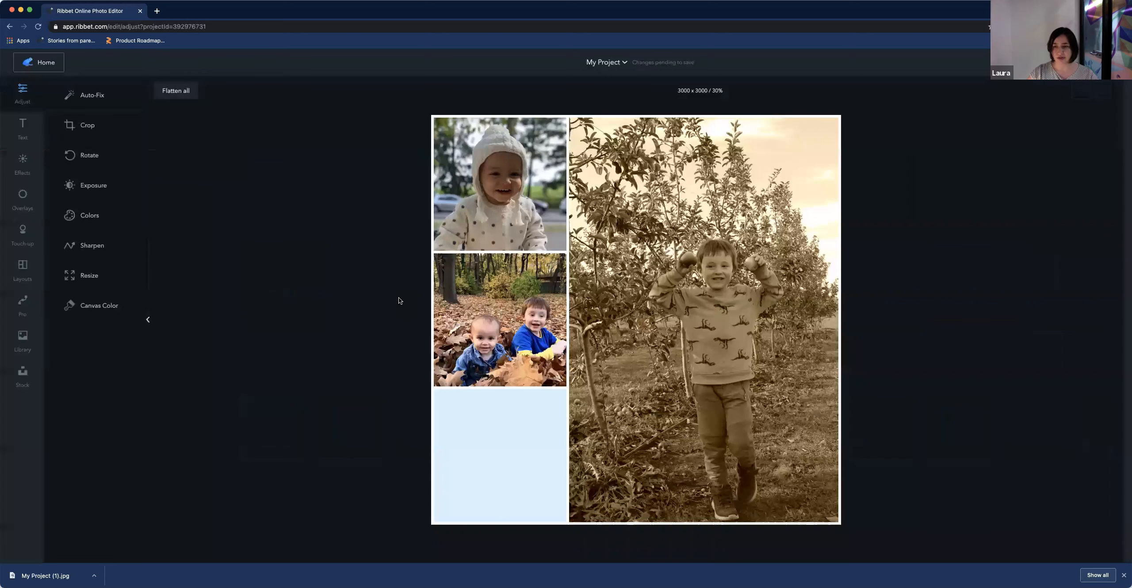
Select the orchard photo and replace its Sepia effect with the Morocco filter
{"action": "left_click", "coordinate": [21, 339]}
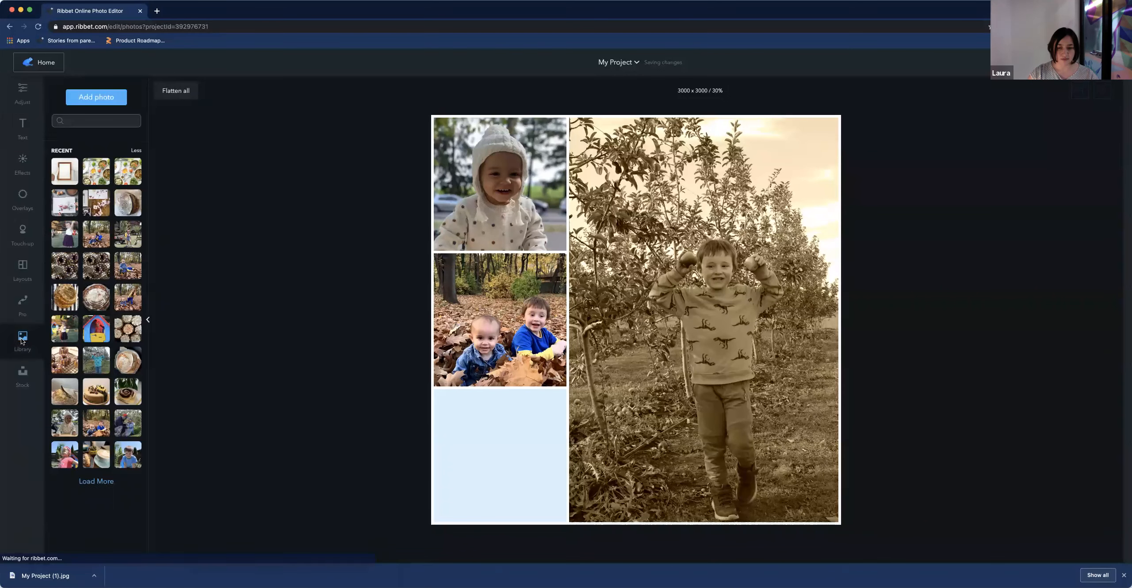
{"action": "left_click", "coordinate": [684, 307]}
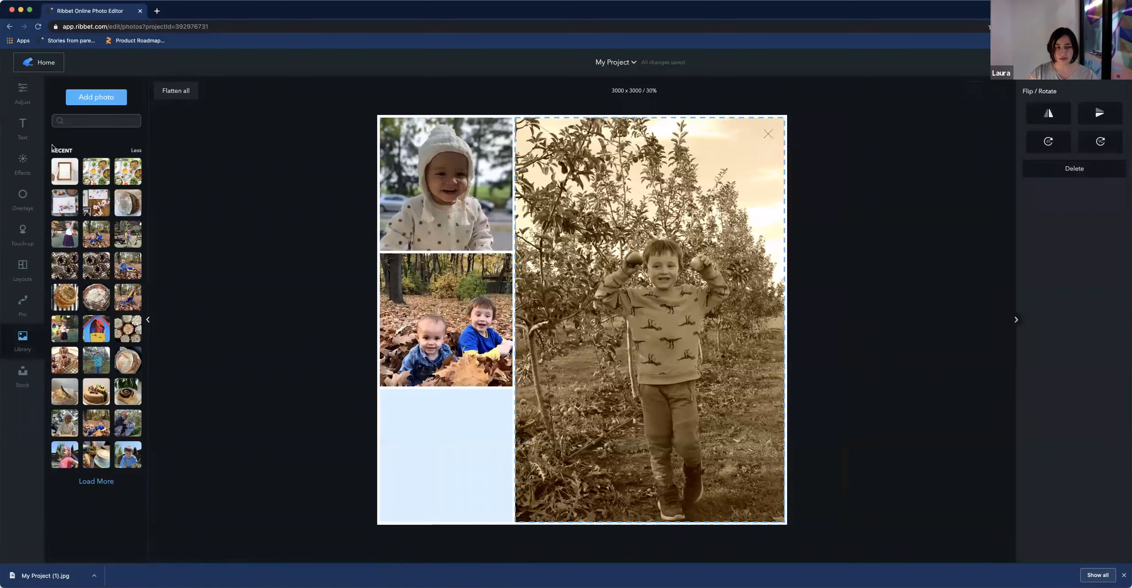
{"action": "left_click", "coordinate": [19, 175]}
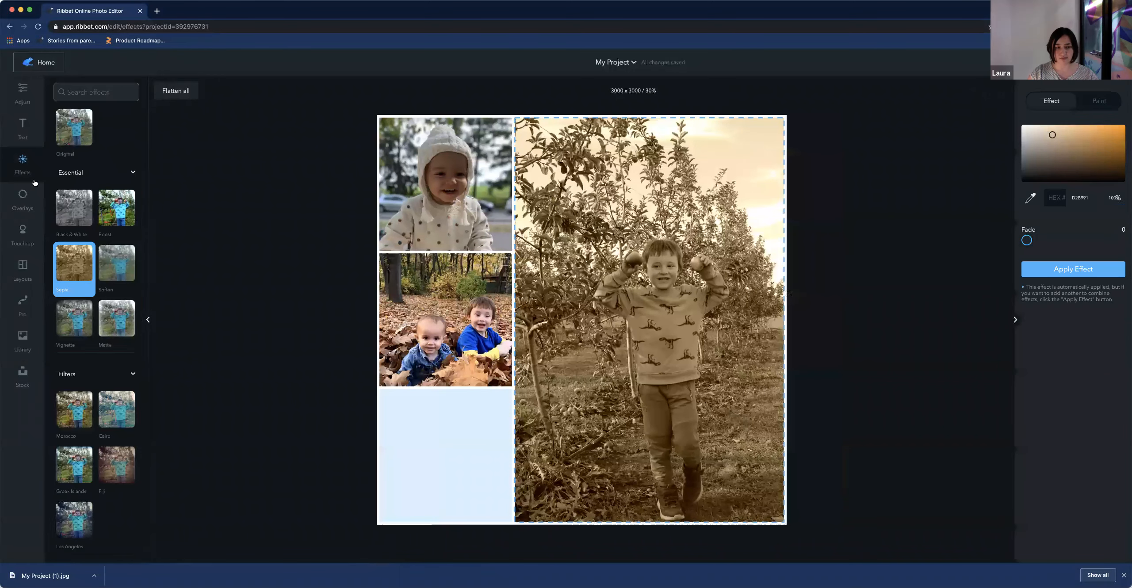
{"action": "left_click", "coordinate": [111, 224]}
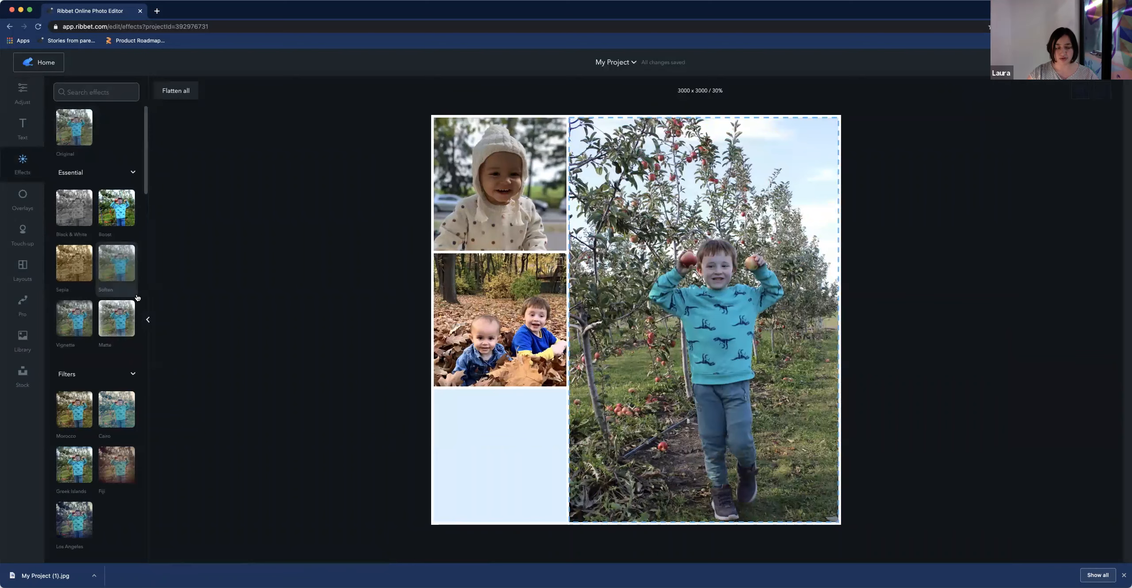
{"action": "left_click", "coordinate": [62, 410]}
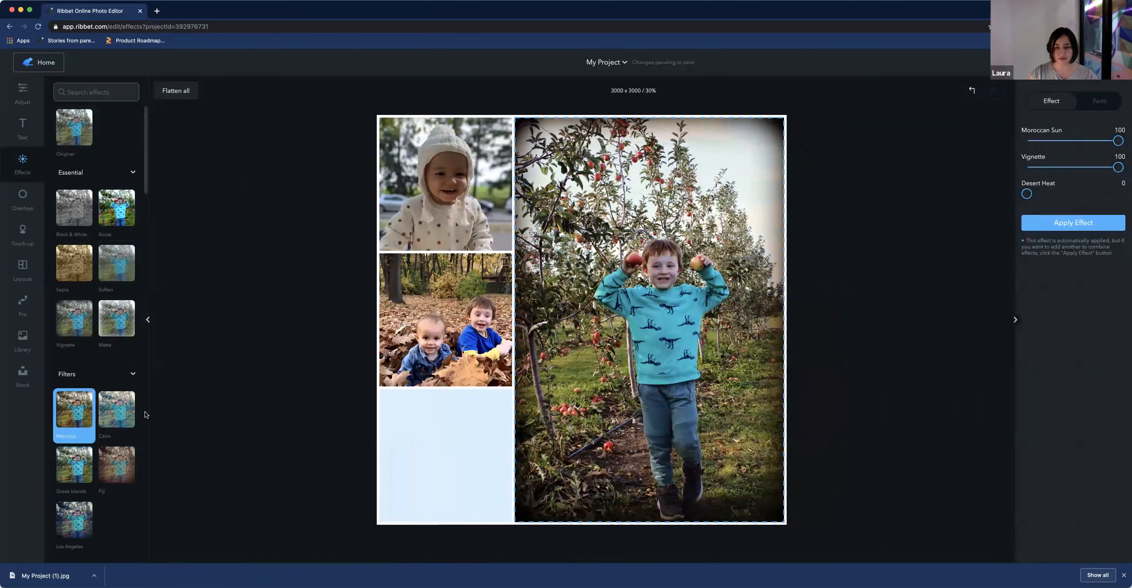
{"action": "scroll", "coordinate": [106, 472], "scroll_direction": "down", "scroll_amount": 5}
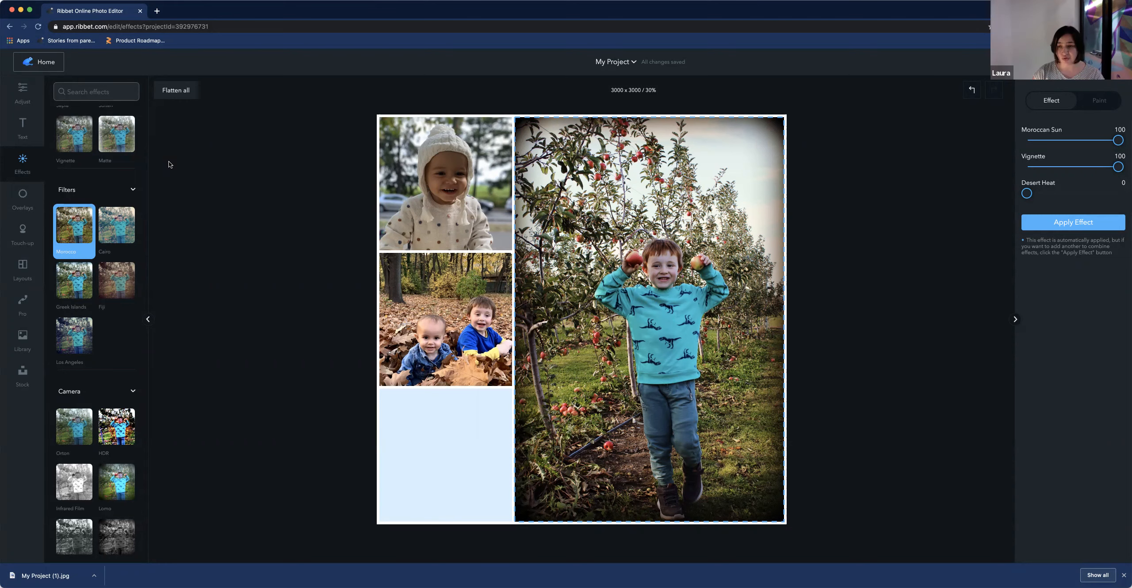
Go to My Creations and open the pink-petaled flower project to continue editing
{"action": "left_click", "coordinate": [47, 63]}
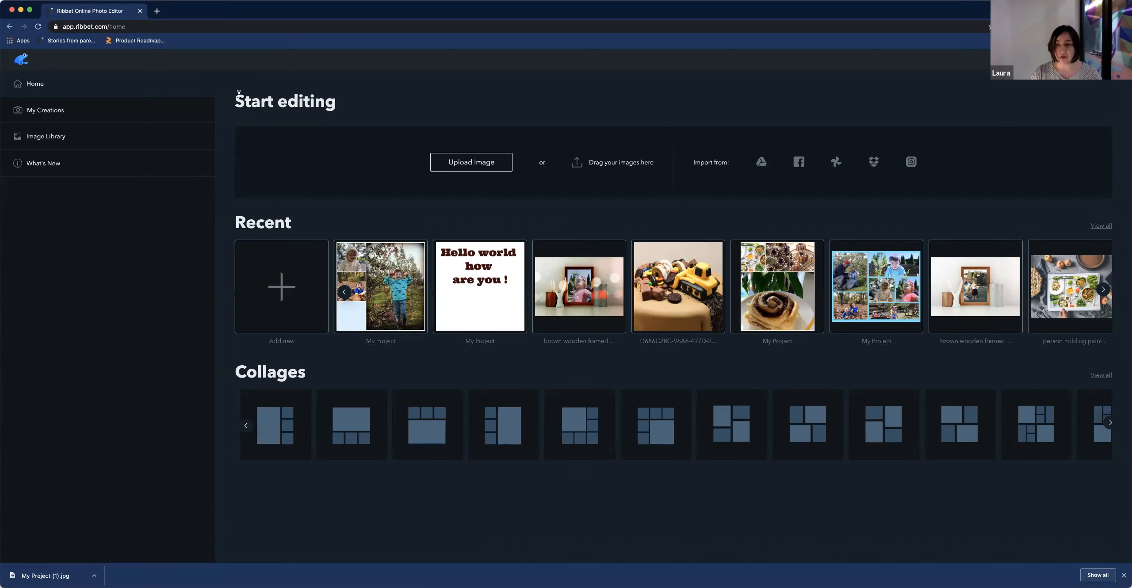
{"action": "left_click", "coordinate": [61, 116]}
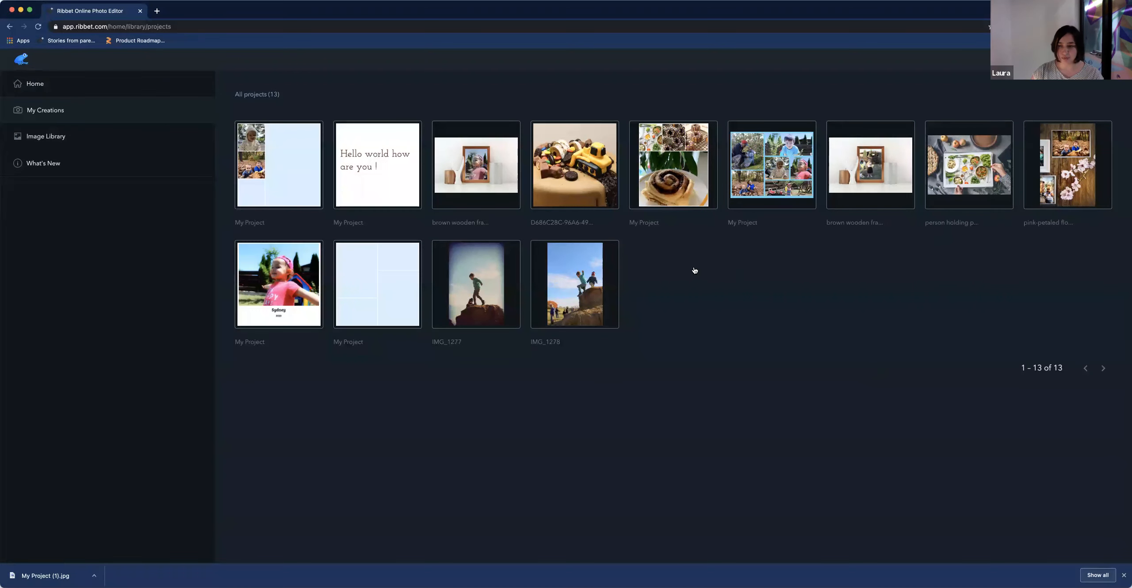
{"action": "mouse_move", "coordinate": [614, 263]}
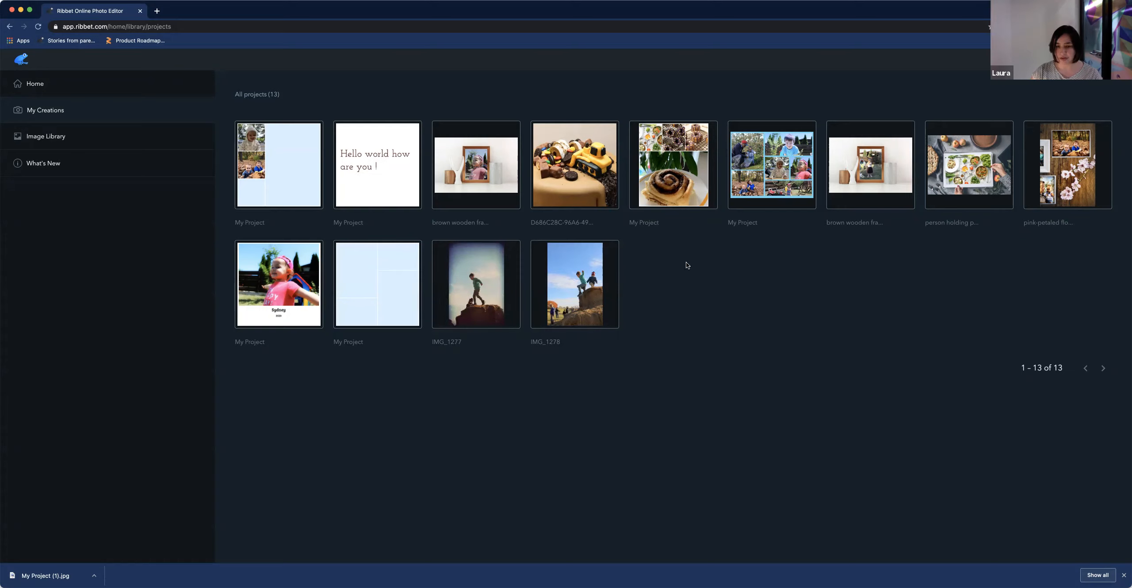
{"action": "left_click", "coordinate": [1067, 166]}
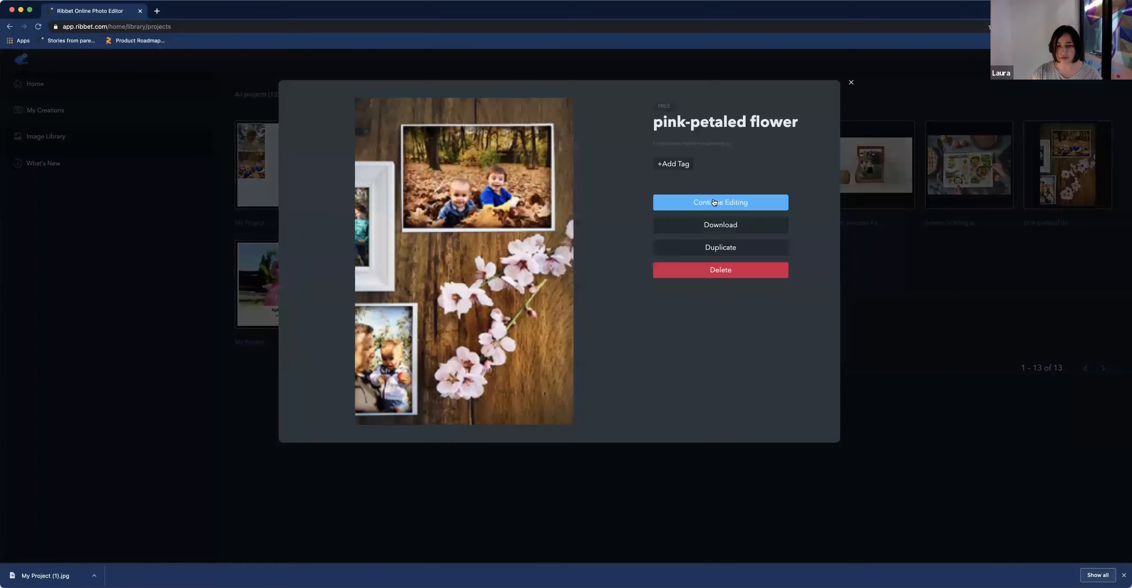
{"action": "left_click", "coordinate": [685, 204]}
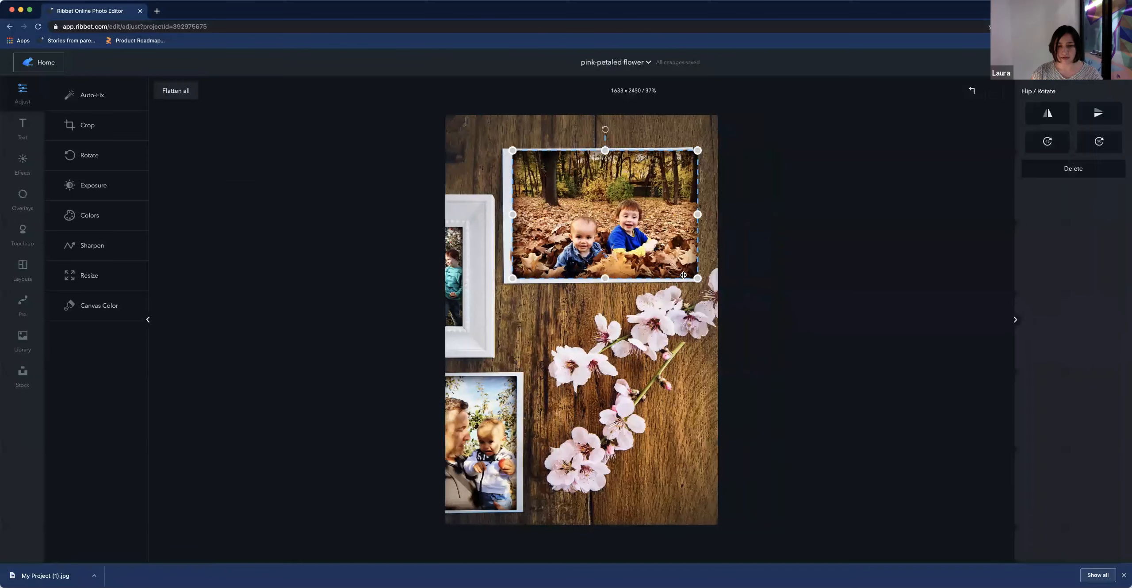
Try nudging the framed leaves photo in the flower collage, undo the move, and go back Home
{"action": "left_click_drag", "start_coordinate": [627, 235], "coordinate": [628, 234]}
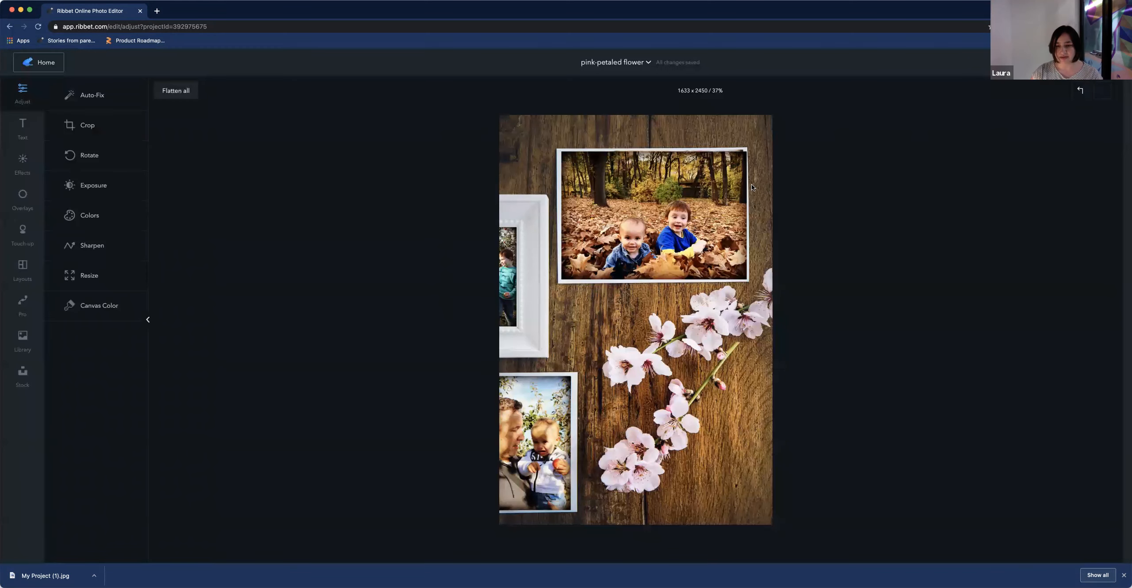
{"action": "left_click", "coordinate": [1080, 92]}
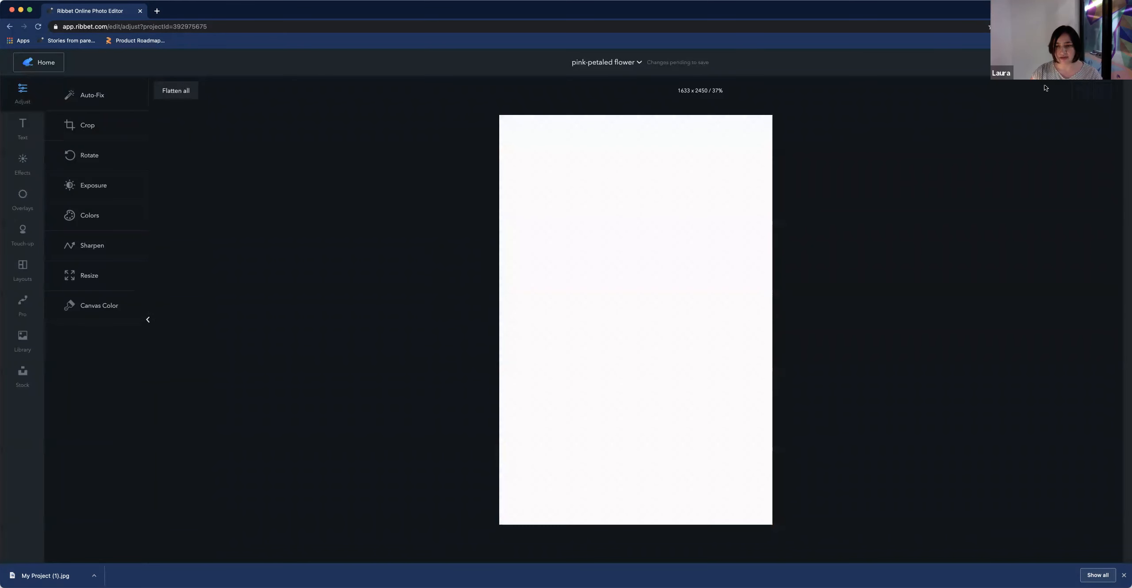
{"action": "left_click", "coordinate": [625, 214]}
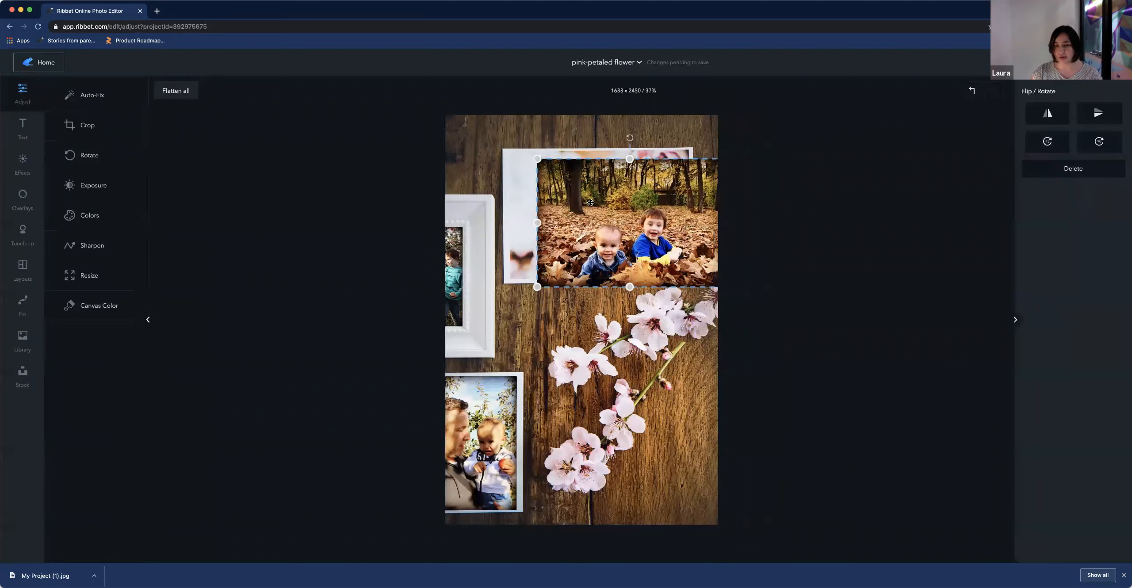
{"action": "left_click_drag", "start_coordinate": [589, 202], "coordinate": [586, 203]}
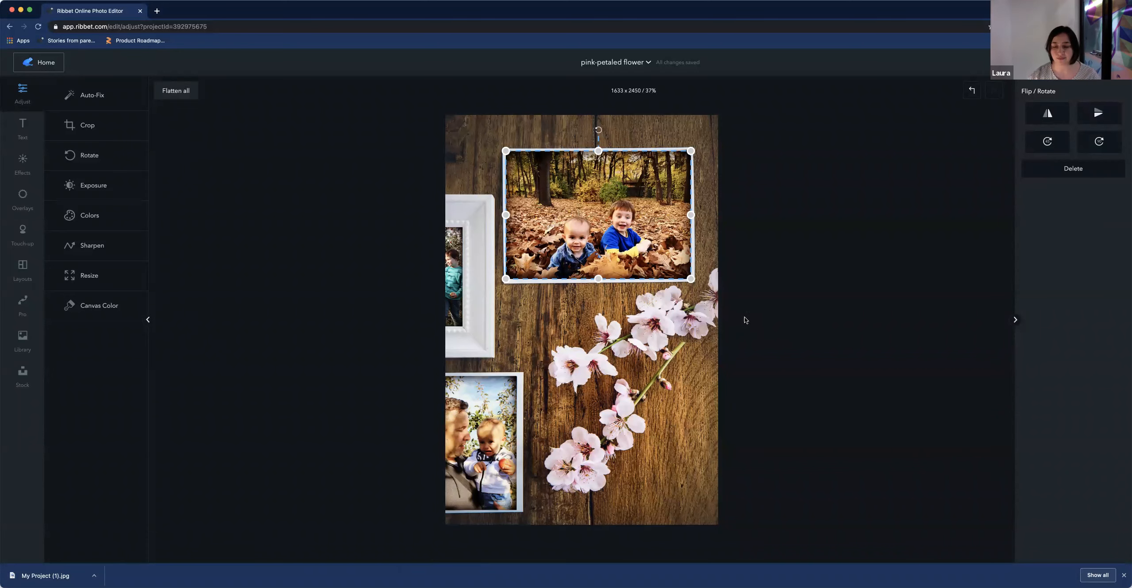
{"action": "left_click", "coordinate": [637, 297]}
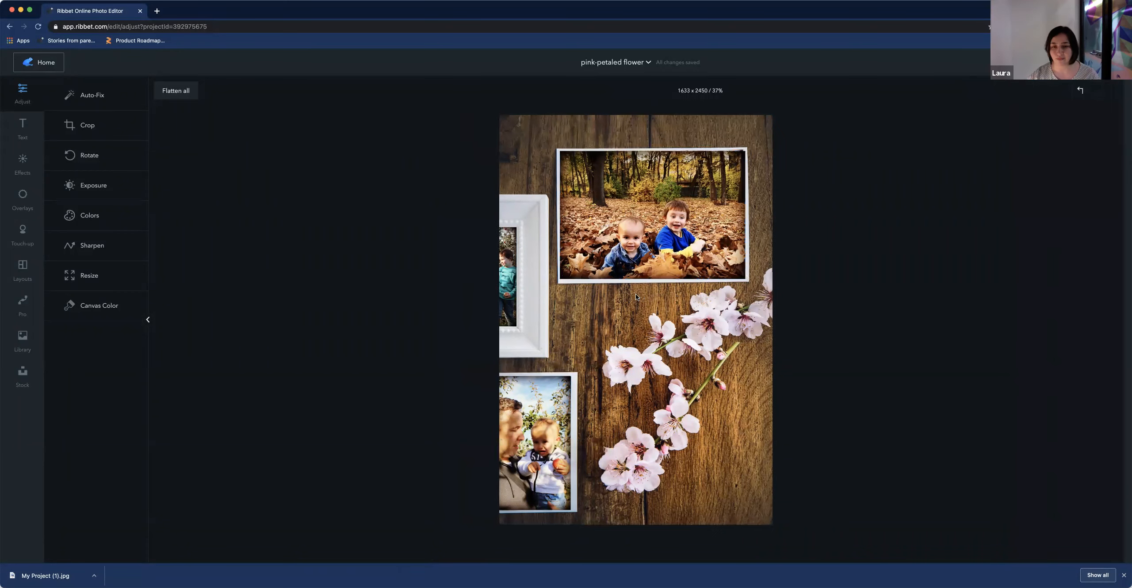
{"action": "left_click", "coordinate": [49, 66]}
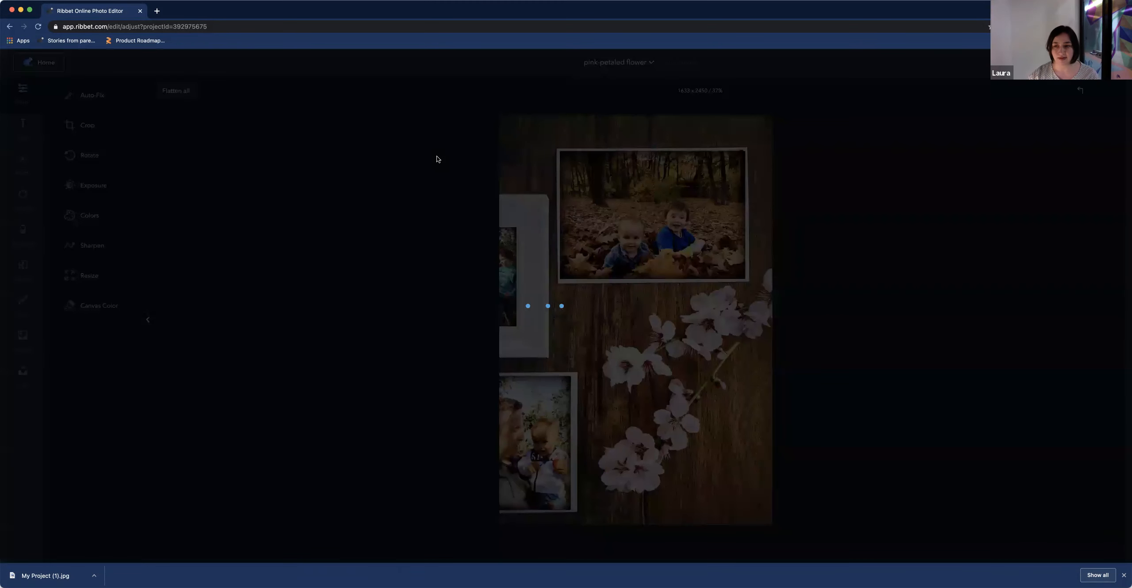